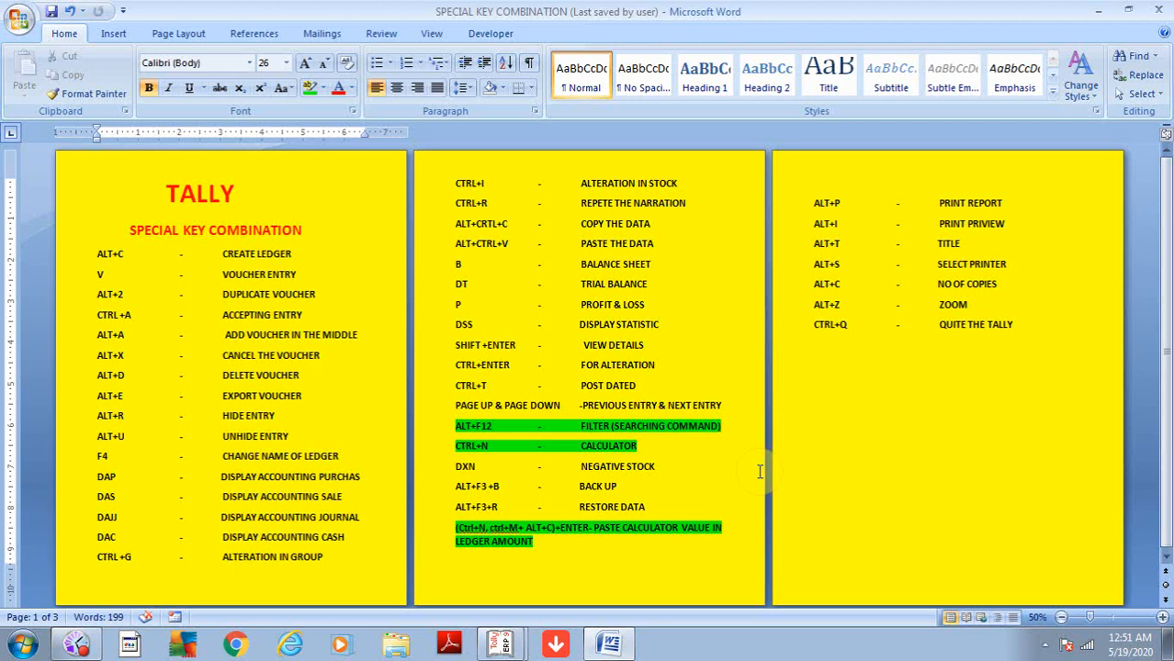
# Minimize the shortcut-list document and the recorder window, and switch to Tally.ERP 9 at the Gateway of Tally.
pyautogui.click(1102, 15)
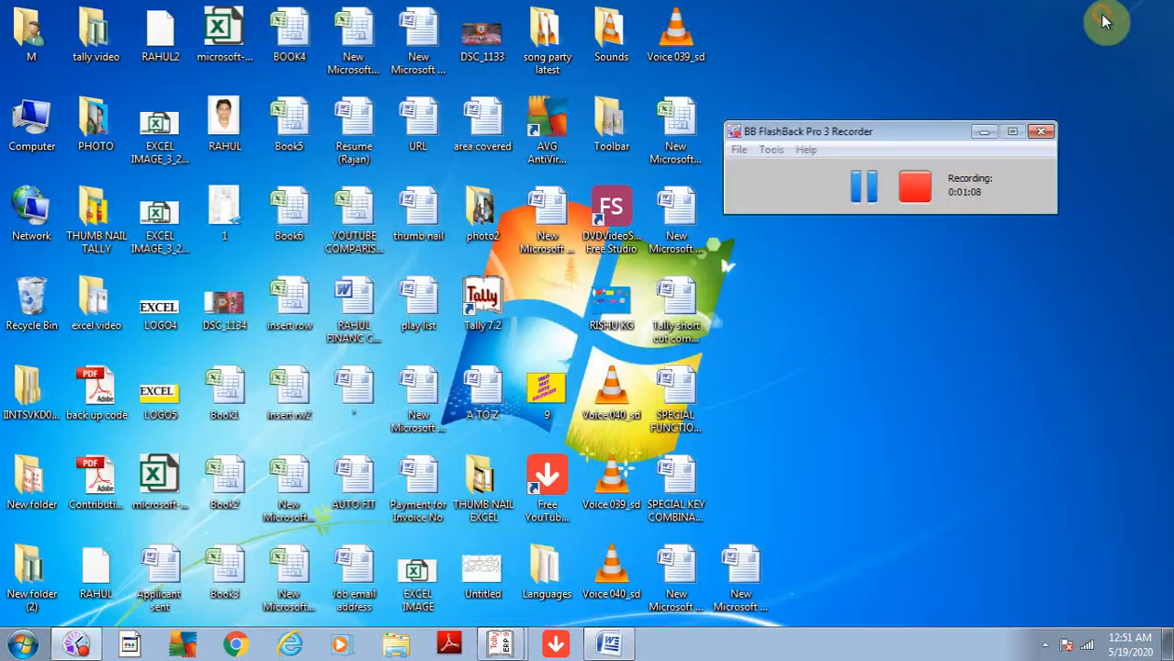
pyautogui.click(984, 134)
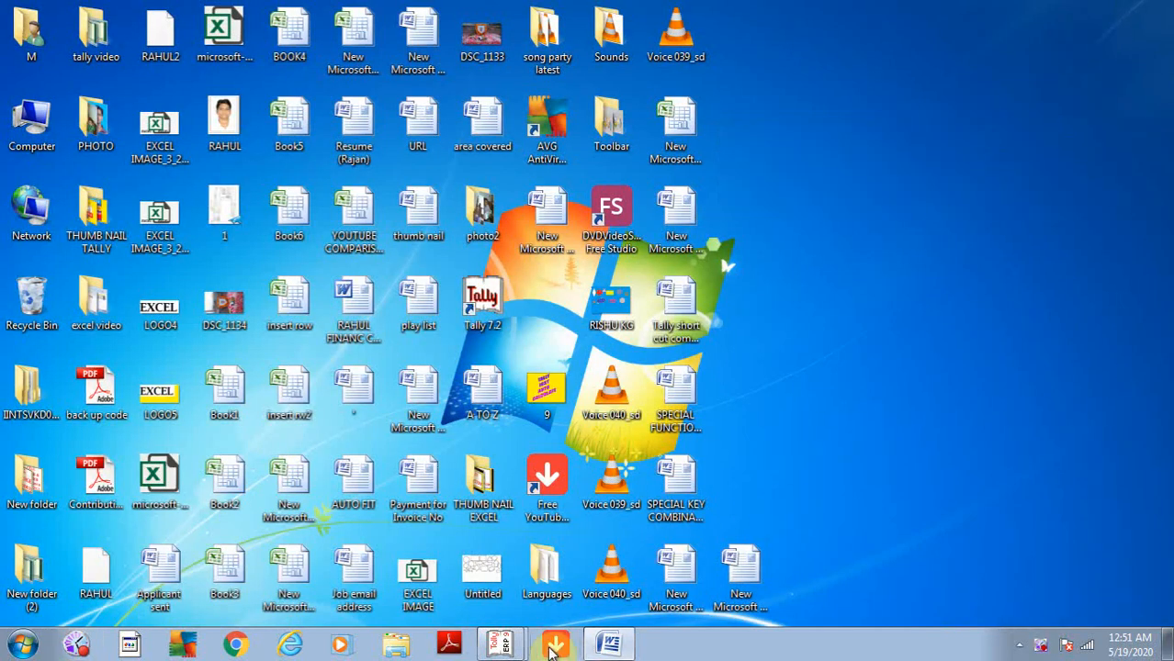
pyautogui.moveTo(499, 641)
pyautogui.click(496, 579)
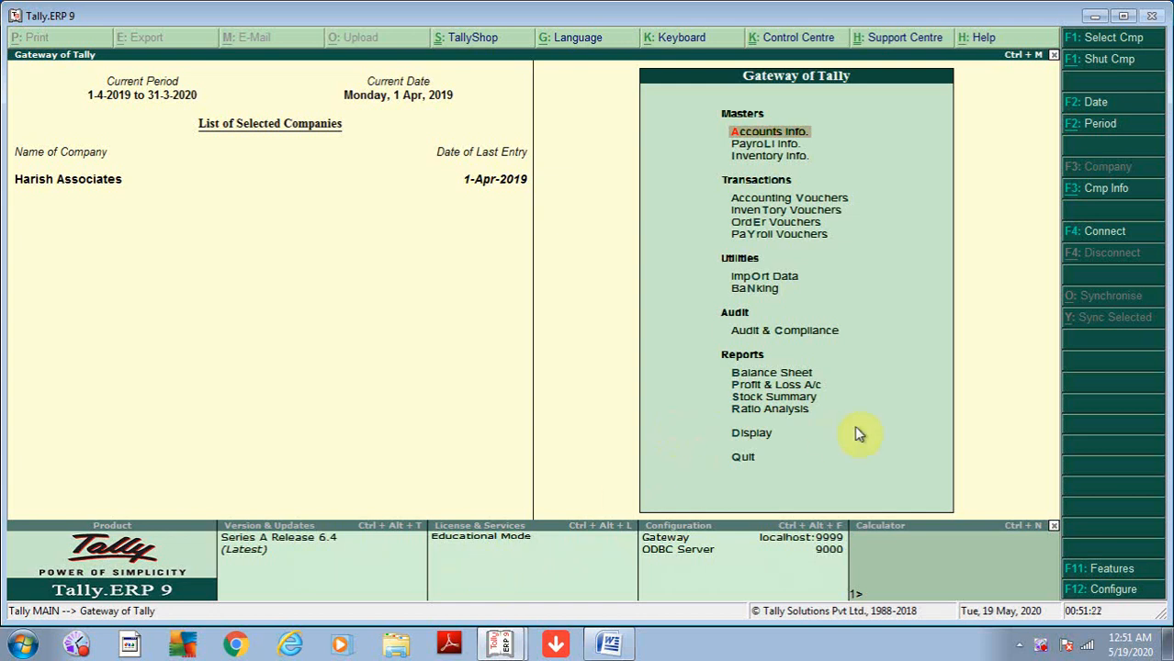
pyautogui.press('Escape')
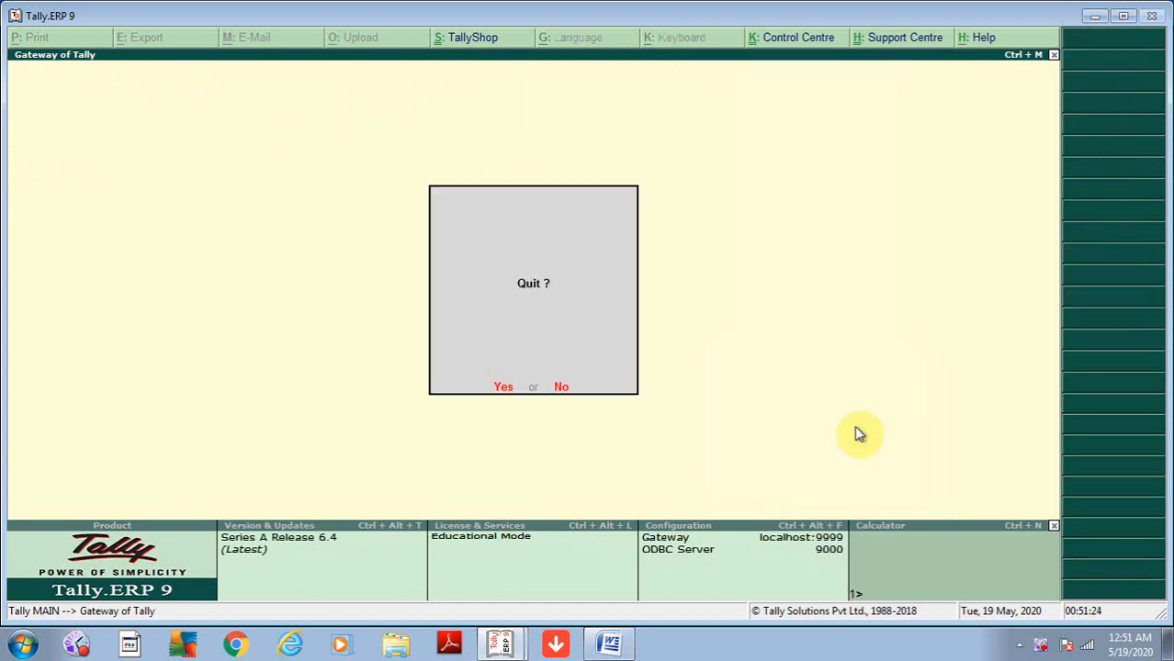
pyautogui.press('n')
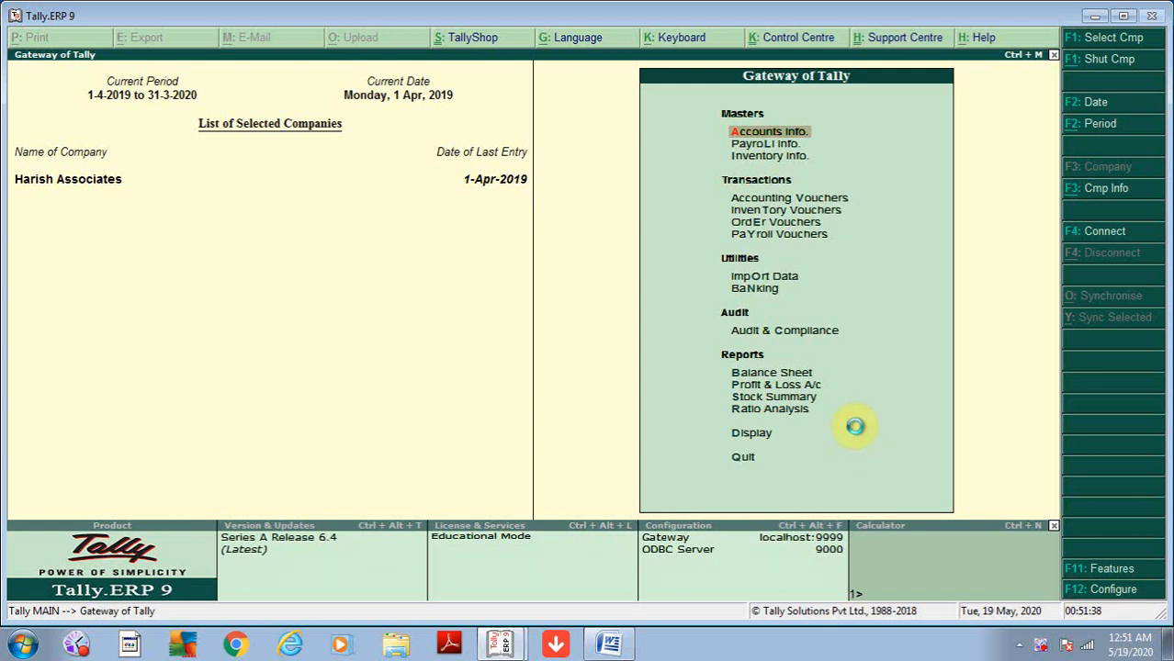
# Open a payment voucher with cost centre class Not Applicable and begin a new account ledger named TLD BANK.
pyautogui.press('v')
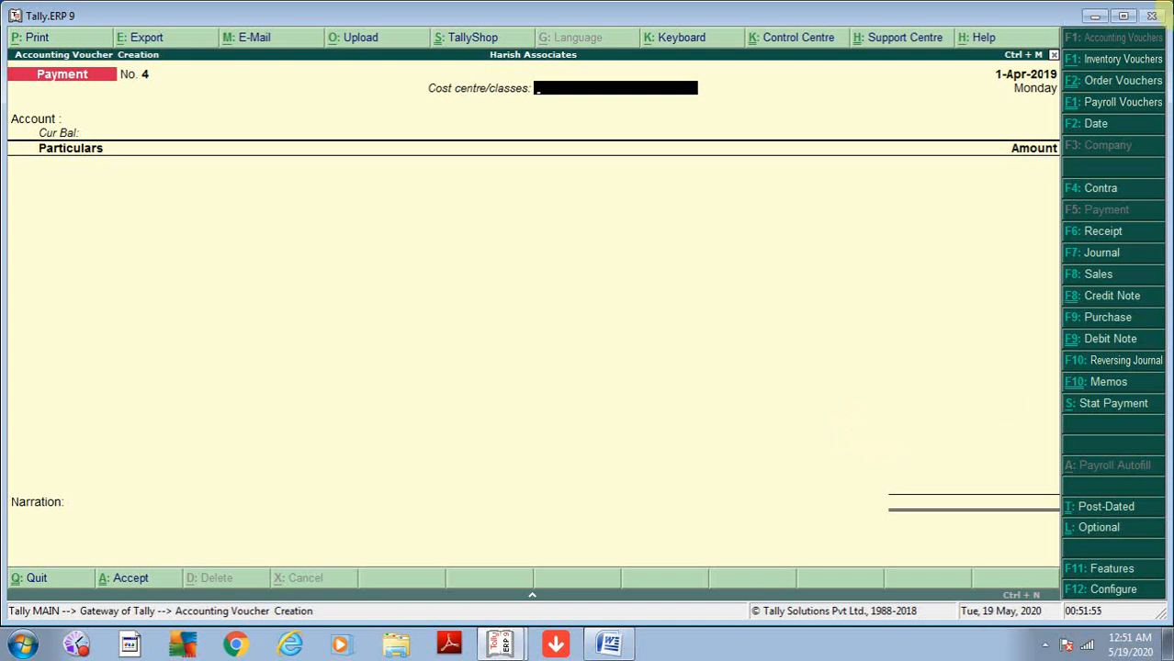
pyautogui.press('Return')
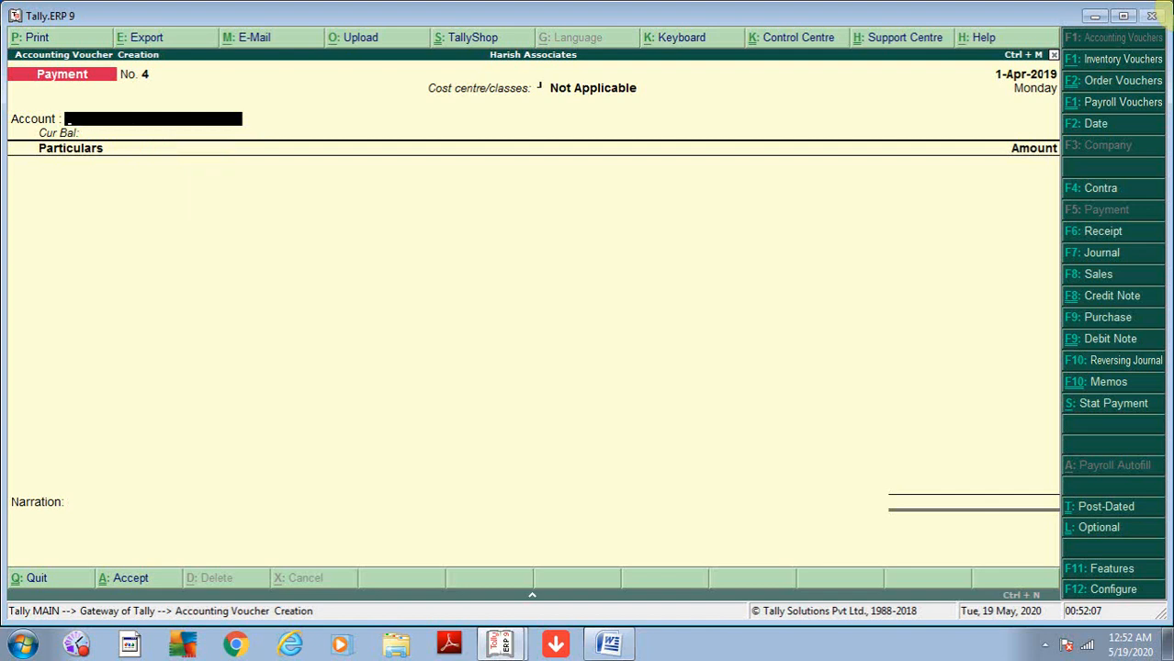
pyautogui.hotkey('alt', 'c')
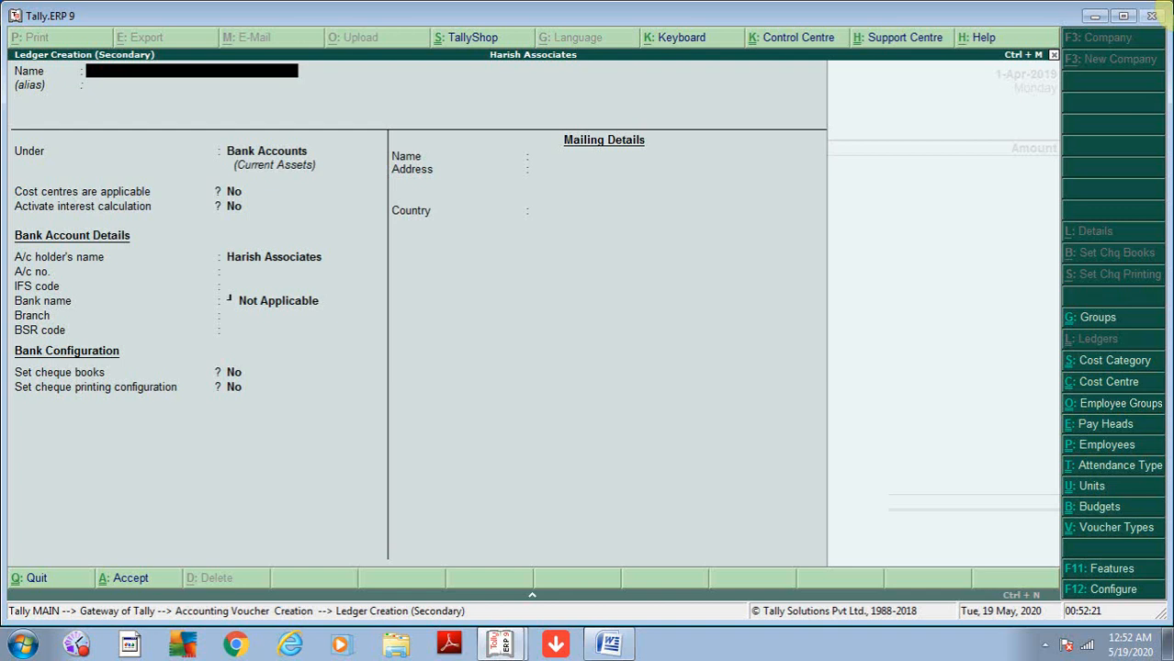
pyautogui.write('Tld')
pyautogui.press('BackSpace')
pyautogui.press('BackSpace')
pyautogui.write('LD BANK')
pyautogui.press('Return')
pyautogui.press('Return')
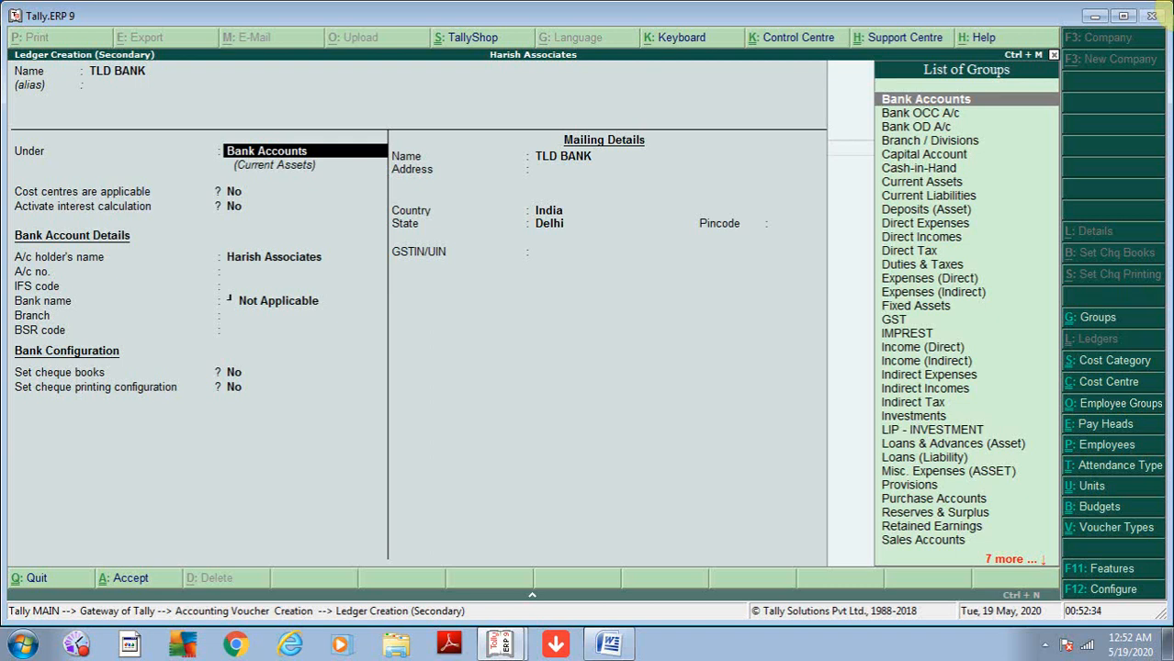
# Keep the ledger under Bank Accounts with its default details, country India and state Delhi, and save it as the voucher's account.
pyautogui.press('Return')
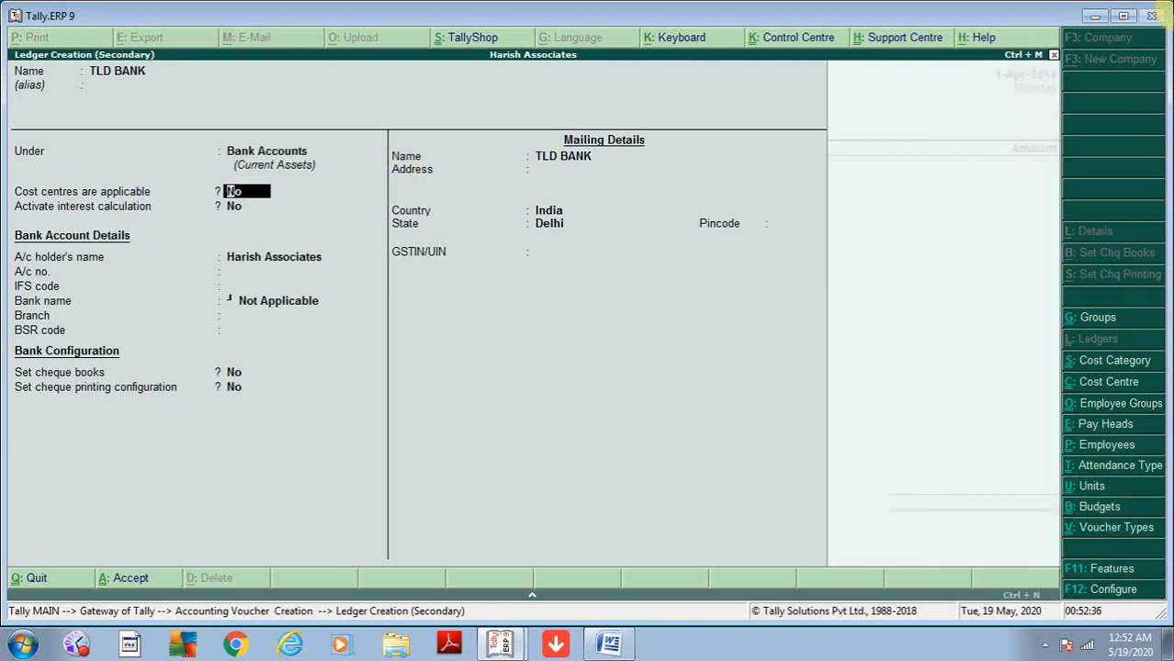
pyautogui.press('Return')
pyautogui.press('Return')
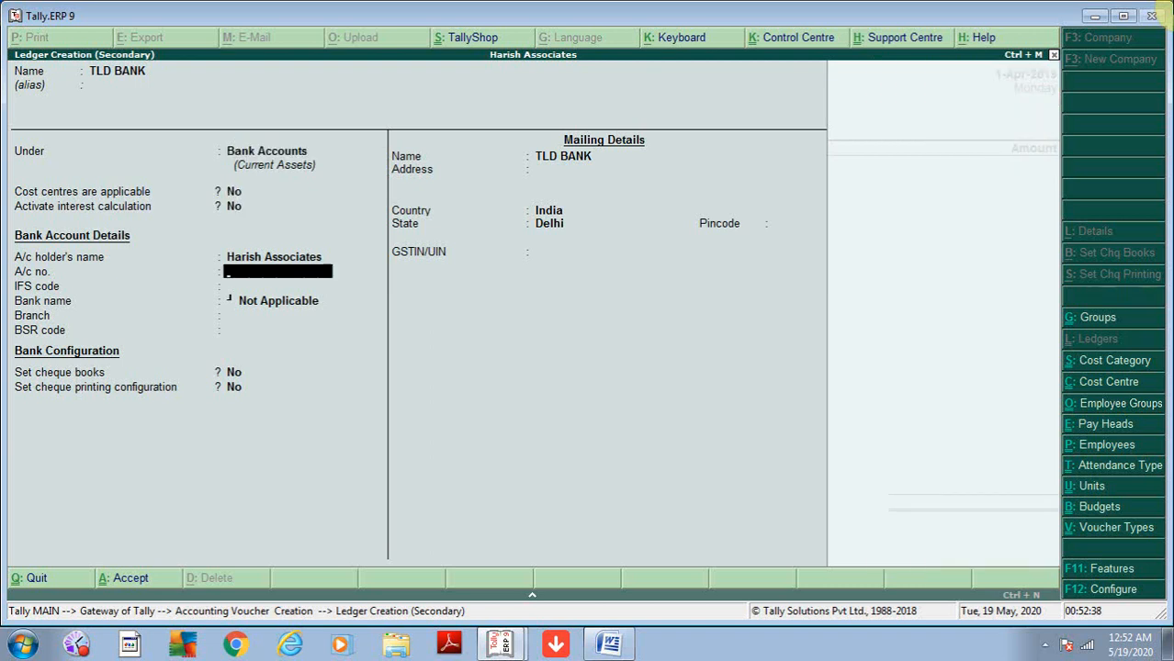
pyautogui.press('Return')
pyautogui.press('Return')
pyautogui.press('Return')
pyautogui.press('Return')
pyautogui.press('Return')
pyautogui.press('Return')
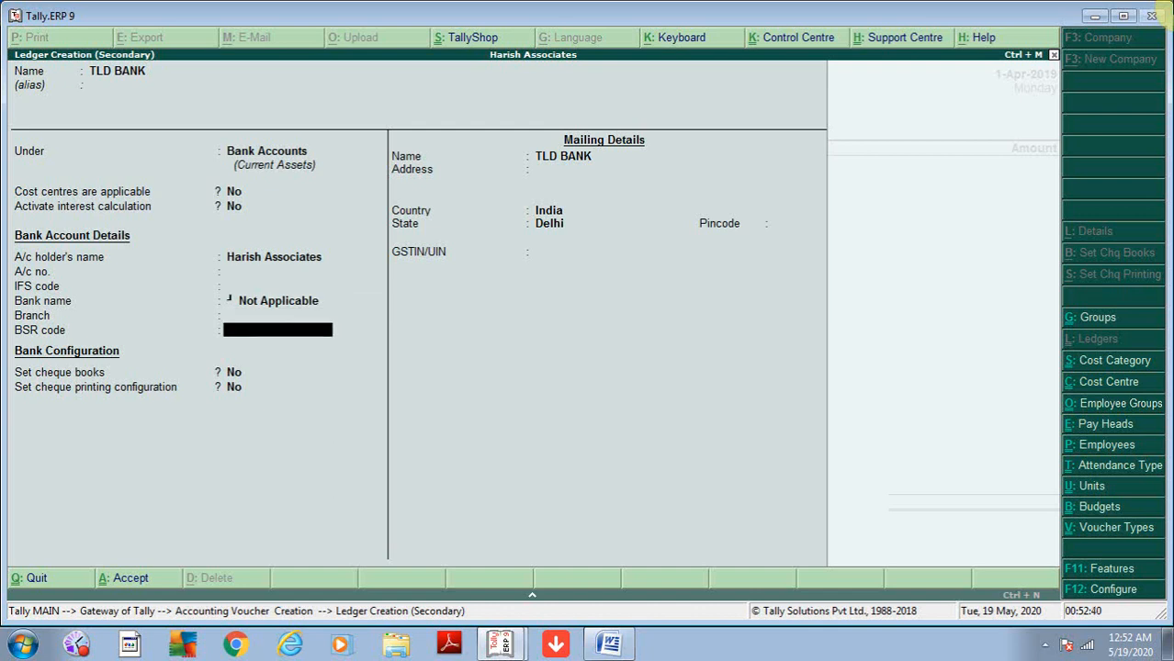
pyautogui.press('Return')
pyautogui.press('Return')
pyautogui.press('Return')
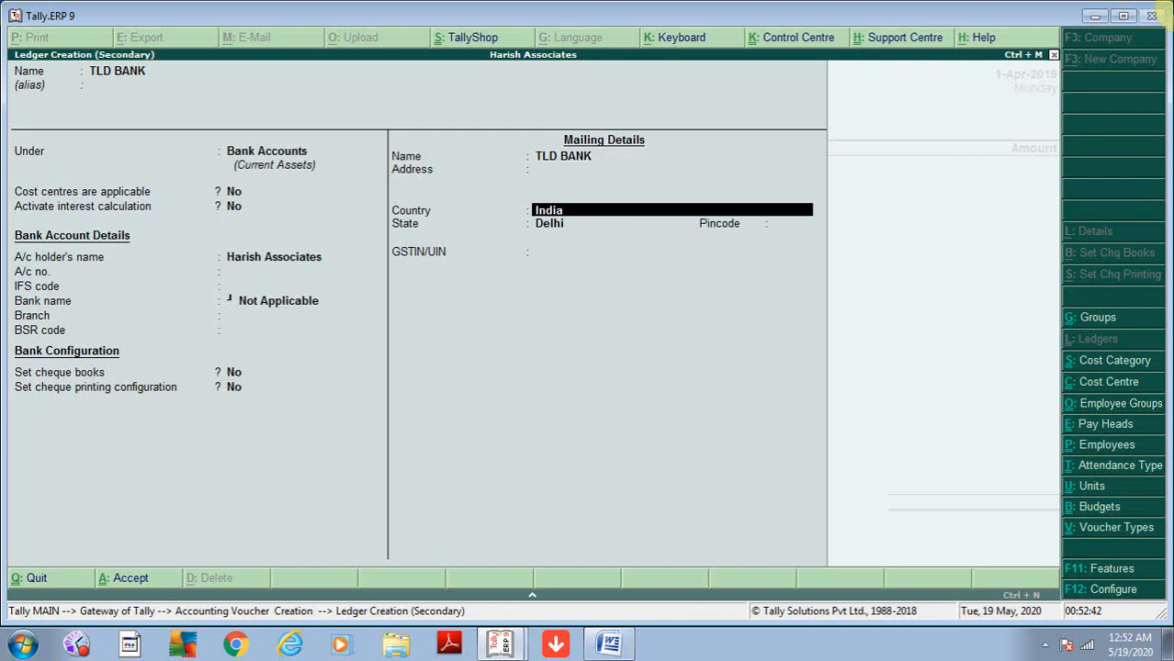
pyautogui.press('Return')
pyautogui.press('Return')
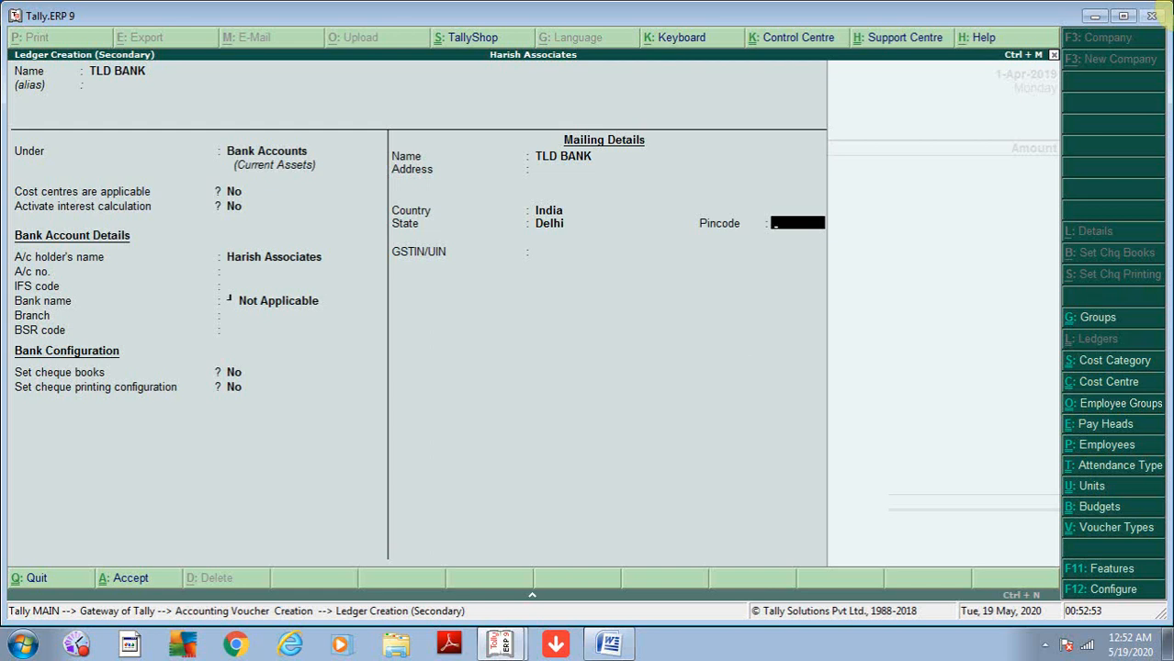
pyautogui.hotkey('ctrl', 'a')
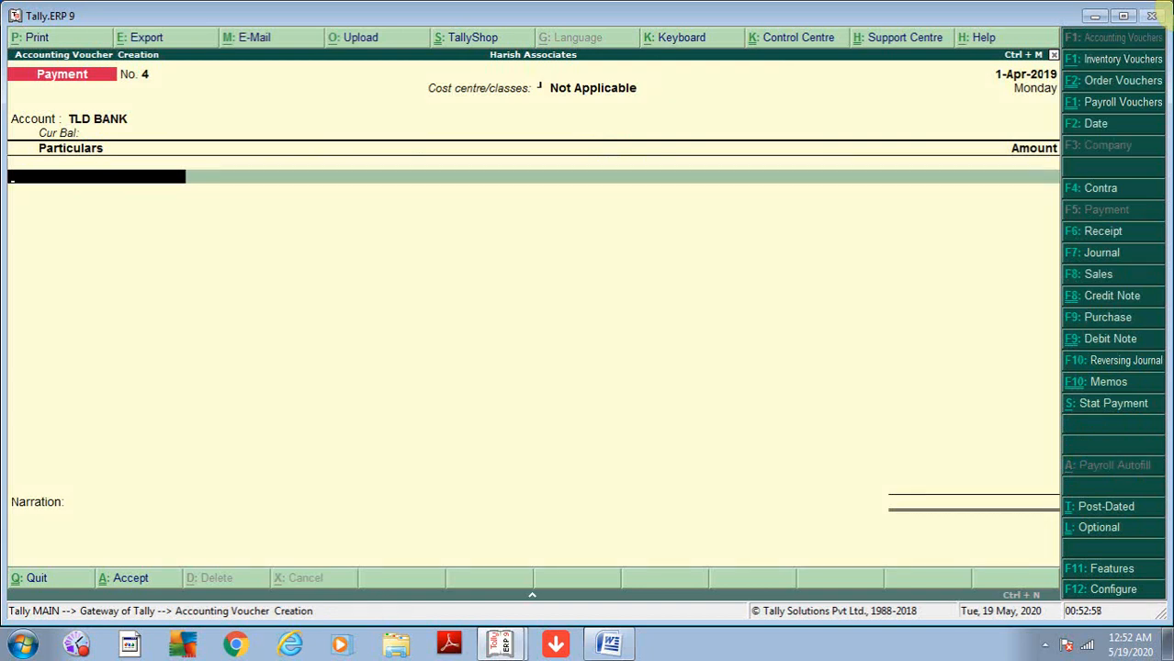
# View the TLD BANK ledger in alteration mode from the voucher's account, and quit to the Gateway of Tally without changes.
pyautogui.press('BackSpace')
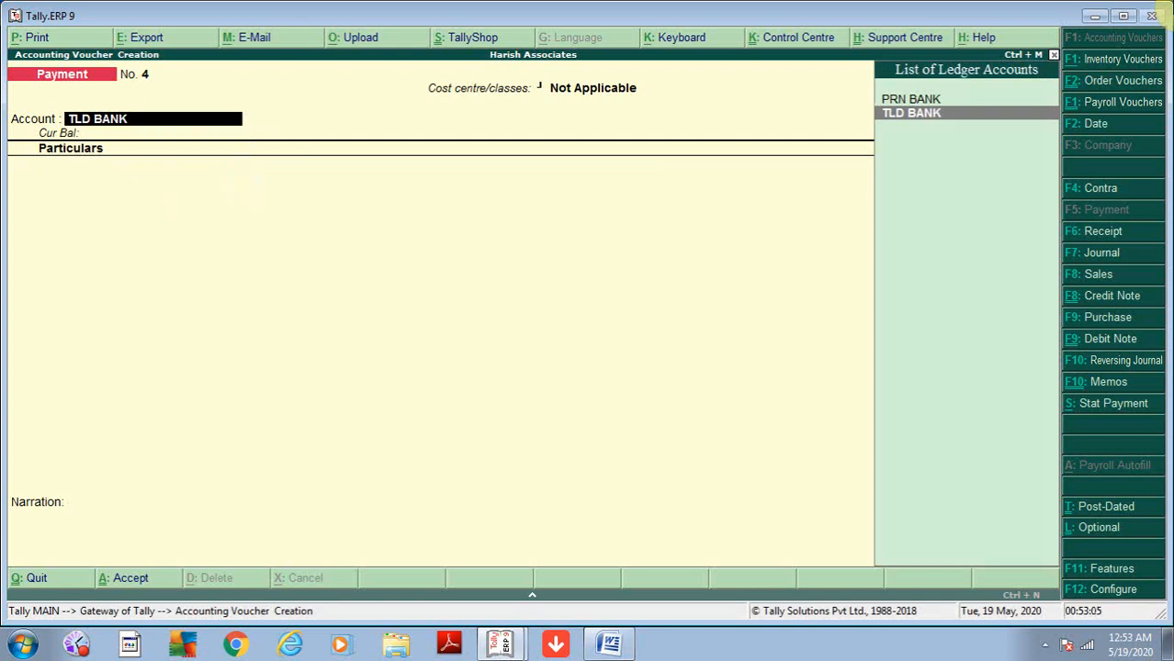
pyautogui.hotkey('ctrl', 'Return')
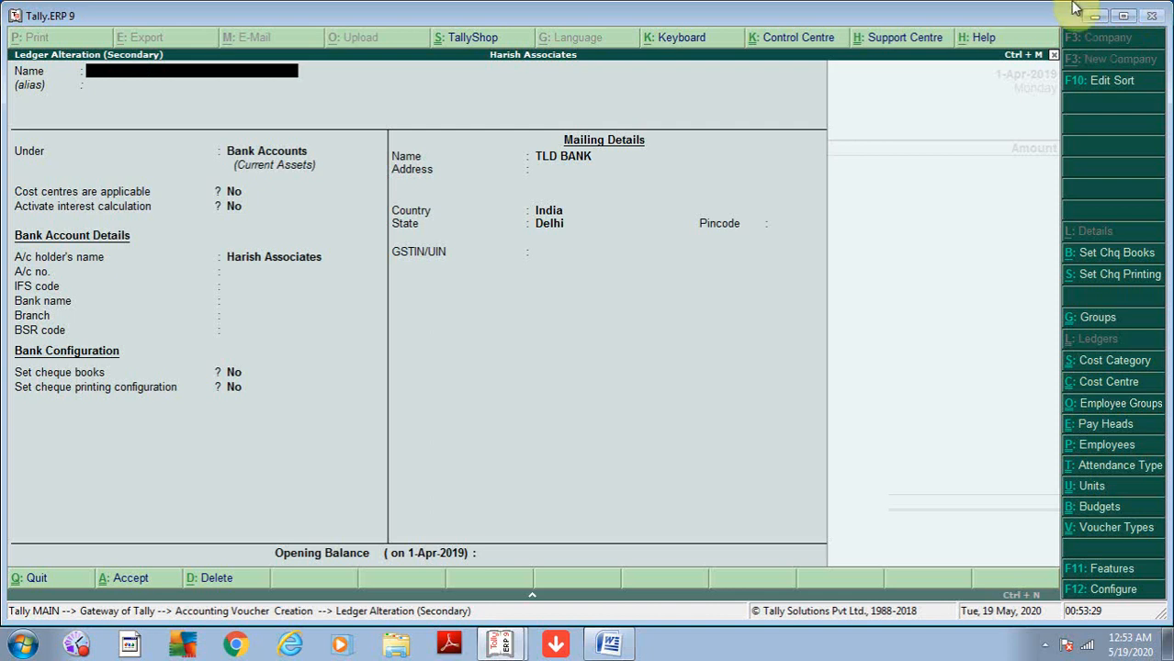
pyautogui.press('Escape')
pyautogui.press('Return')
pyautogui.press('Return')
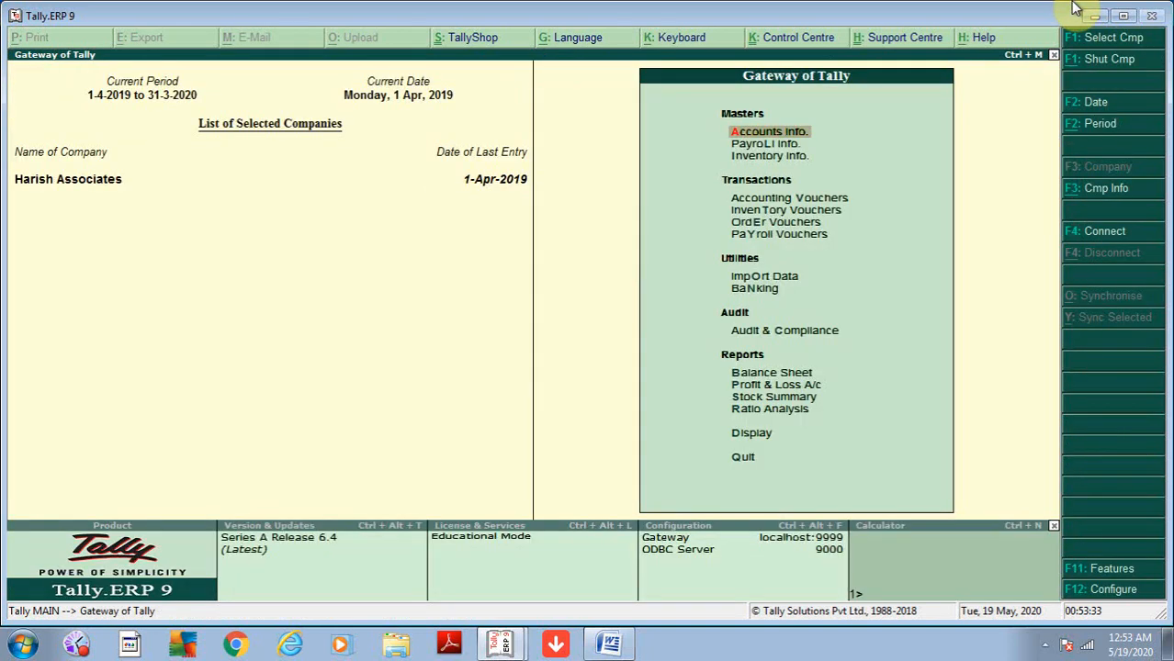
# Display the company's Statistics report of voucher and account types.
pyautogui.press('d')
pyautogui.press('s')
pyautogui.press('s')
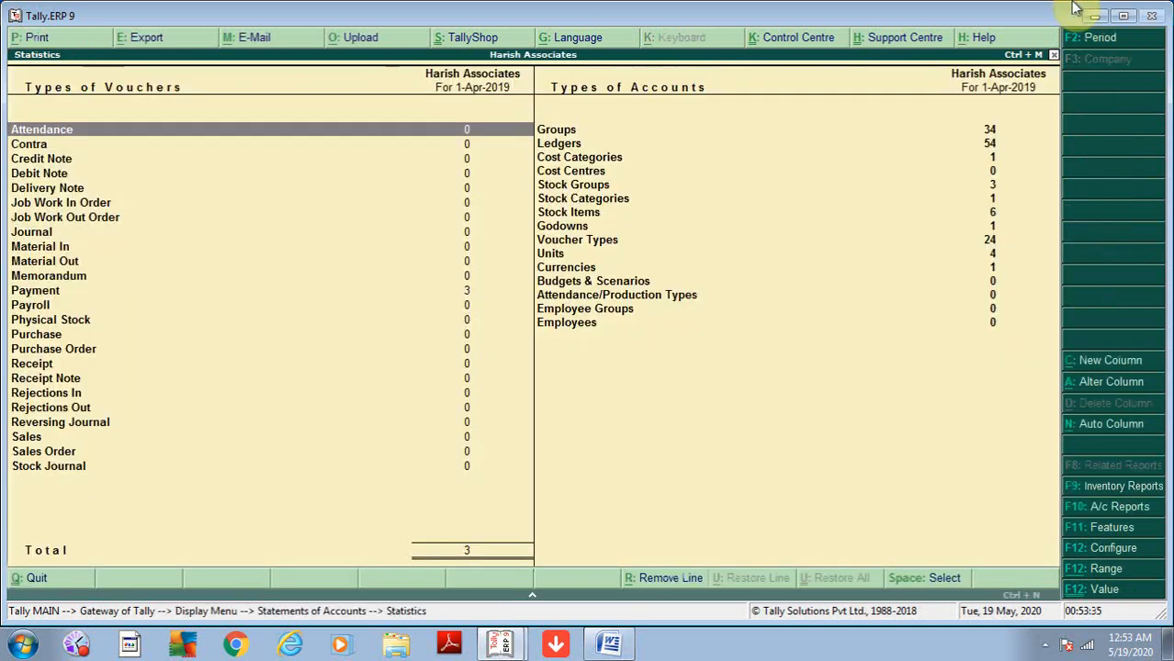
# Drill down from the Payment voucher type to the list of payment vouchers for April.
pyautogui.press('Down')
pyautogui.press('Down')
pyautogui.press('Down')
pyautogui.press('Down')
pyautogui.press('Down')
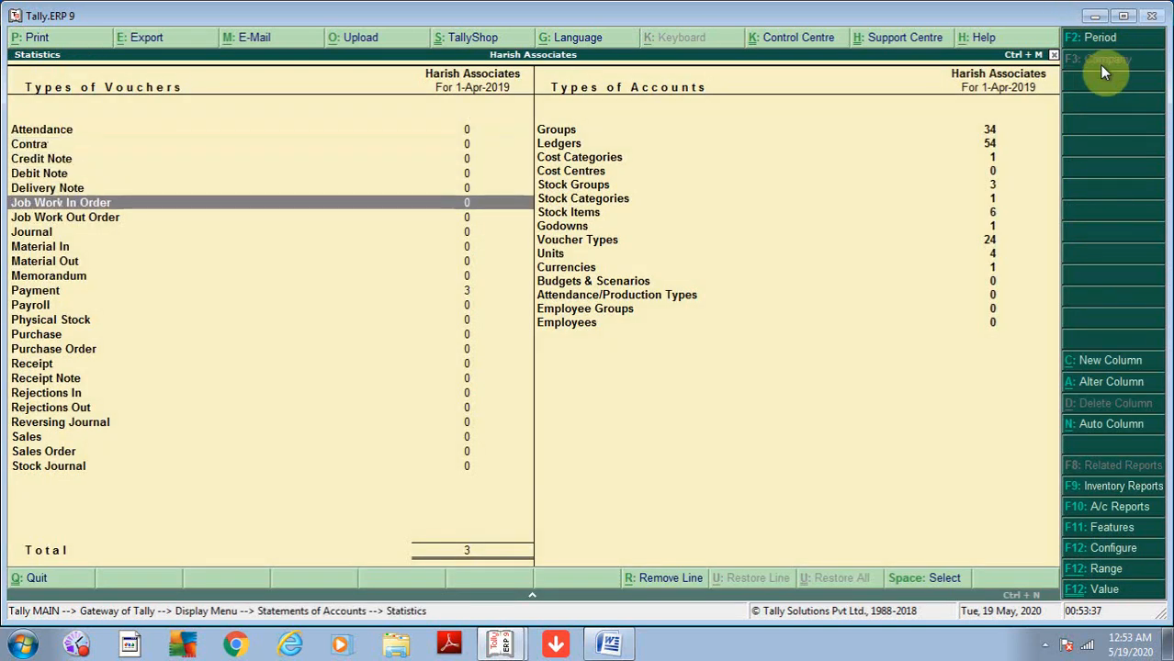
pyautogui.press('Down')
pyautogui.press('Down')
pyautogui.press('Down')
pyautogui.press('Down')
pyautogui.press('Down')
pyautogui.press('Down')
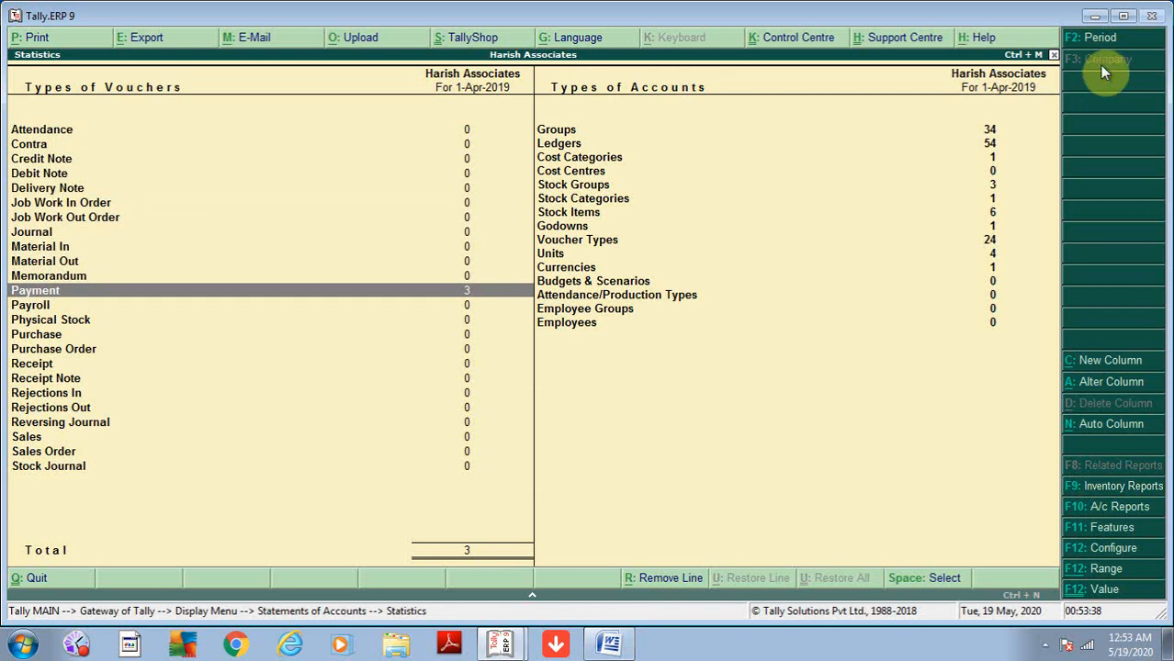
pyautogui.press('Return')
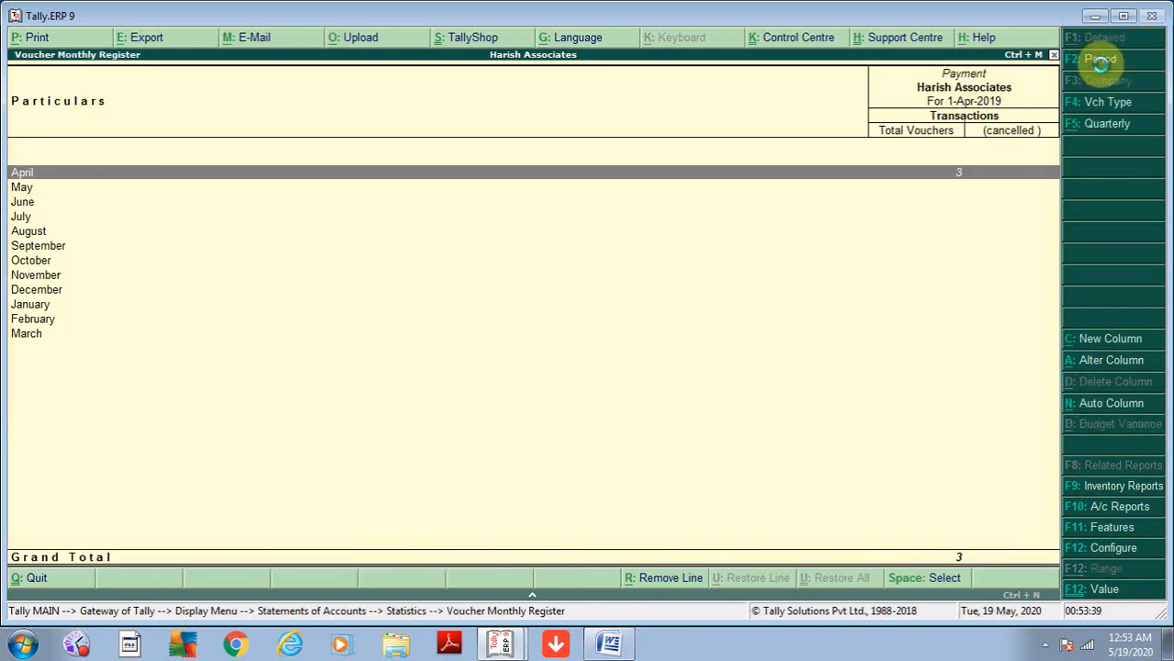
pyautogui.press('Return')
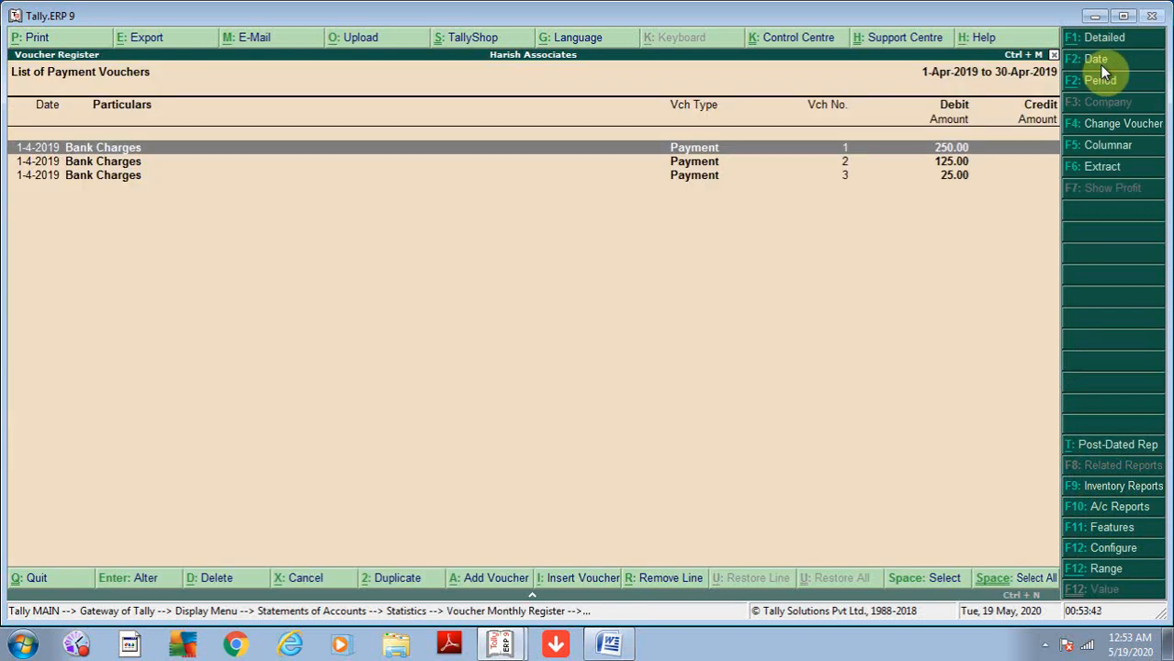
# Duplicate the Bank Charges payment voucher No. 3.
pyautogui.press('Down')
pyautogui.press('Down')
pyautogui.press('Up')
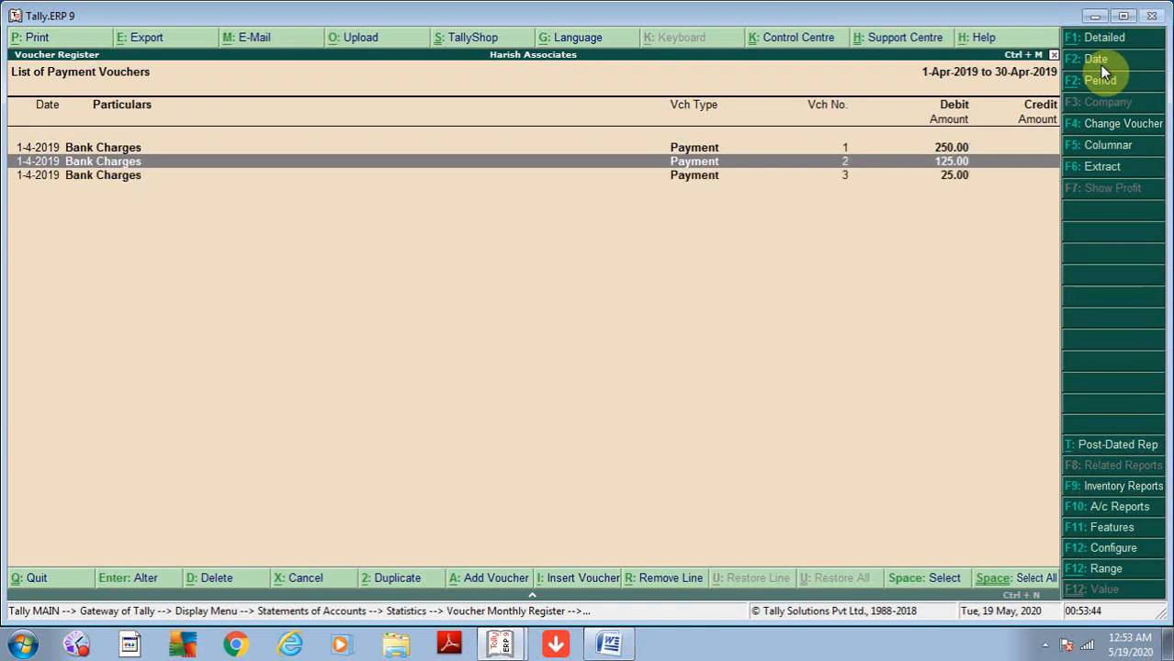
pyautogui.press('Up')
pyautogui.press('Down')
pyautogui.press('Down')
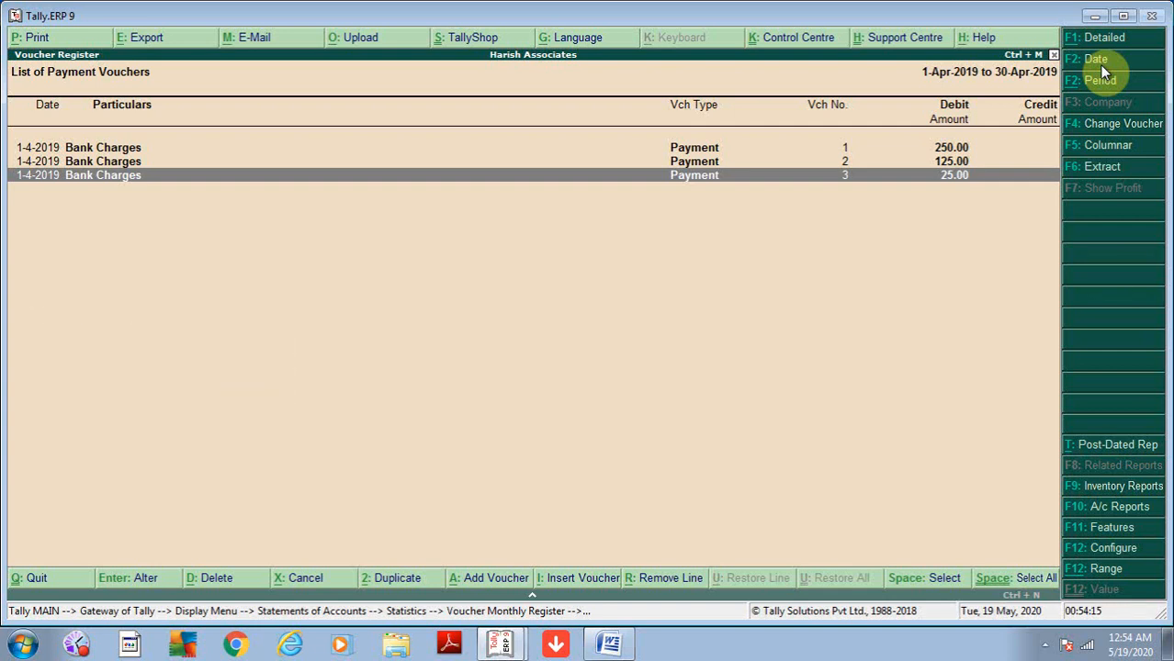
pyautogui.hotkey('alt', '2')
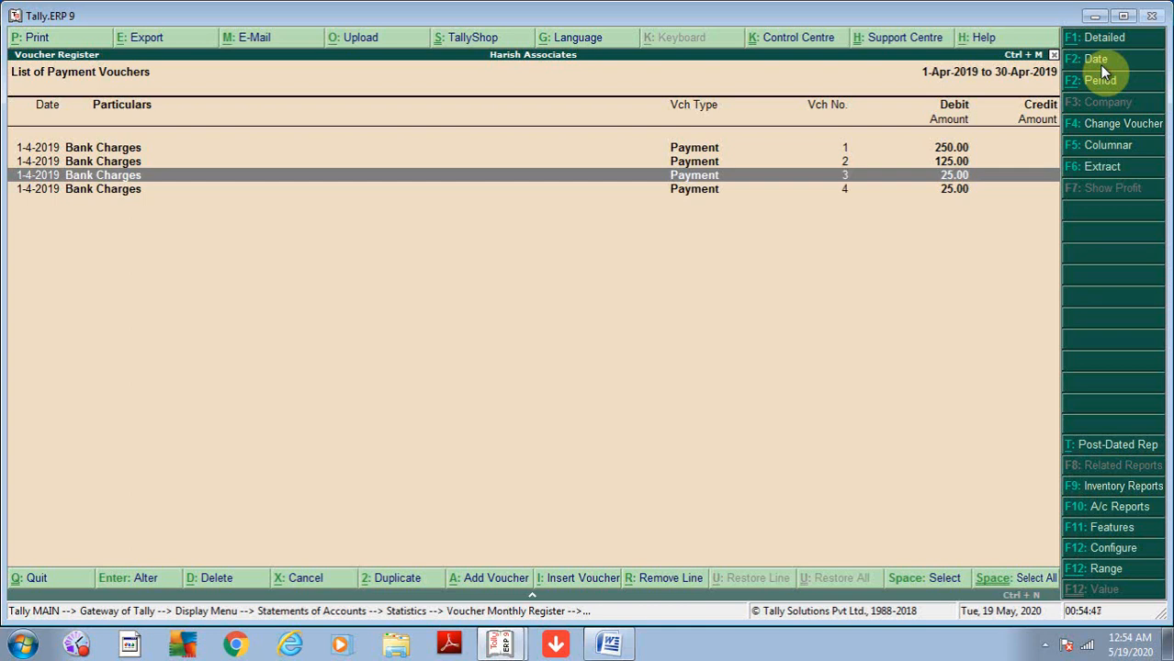
# Examine the order and numbering of the entries in the April payment voucher list.
pyautogui.press('Down')
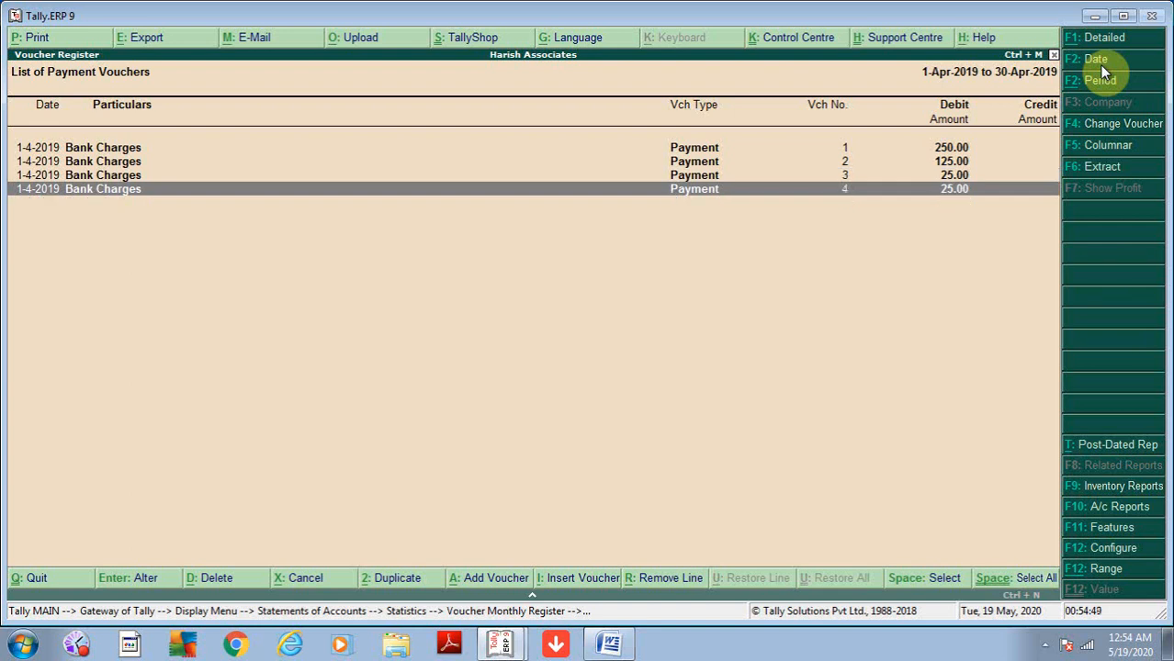
pyautogui.press('Up')
pyautogui.press('Up')
pyautogui.press('Up')
pyautogui.press('Down')
pyautogui.press('Down')
pyautogui.press('Down')
pyautogui.press('Up')
pyautogui.press('Up')
pyautogui.press('Up')
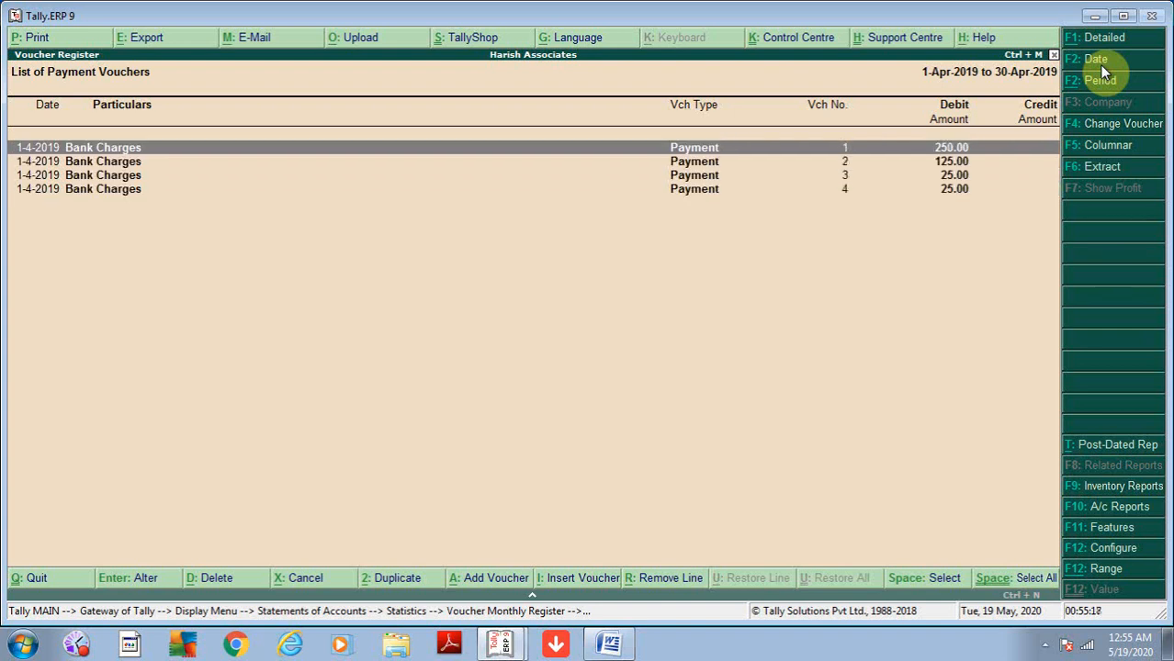
pyautogui.press('Down')
pyautogui.press('Down')
pyautogui.press('Down')
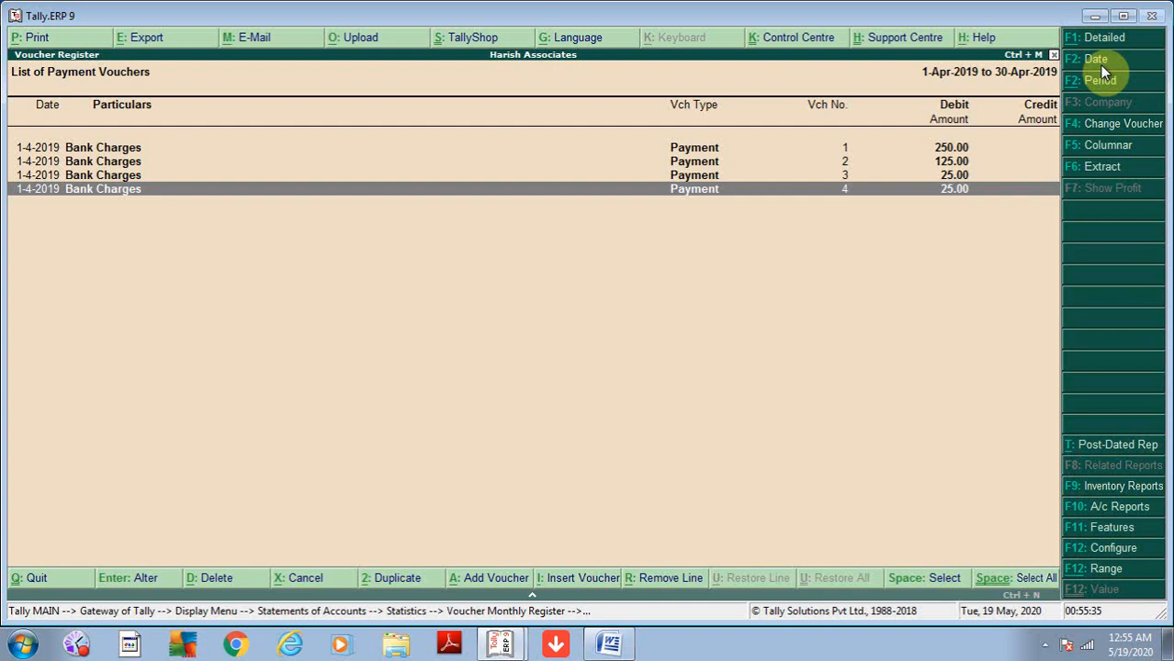
pyautogui.hotkey('alt', 'a')
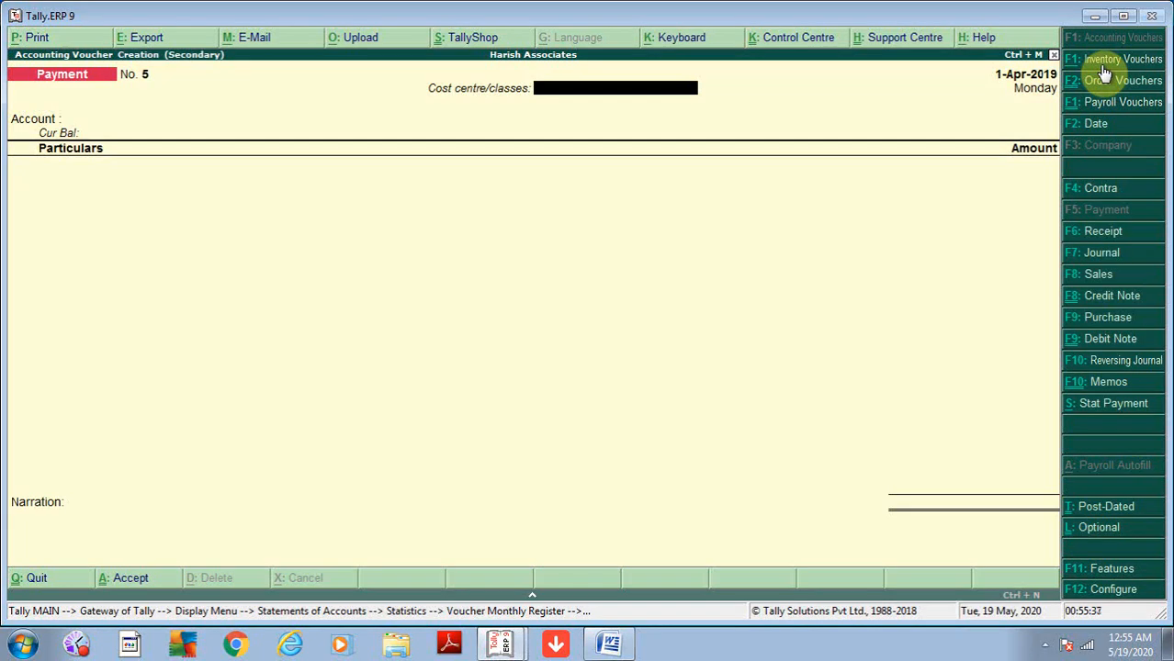
pyautogui.press('Escape')
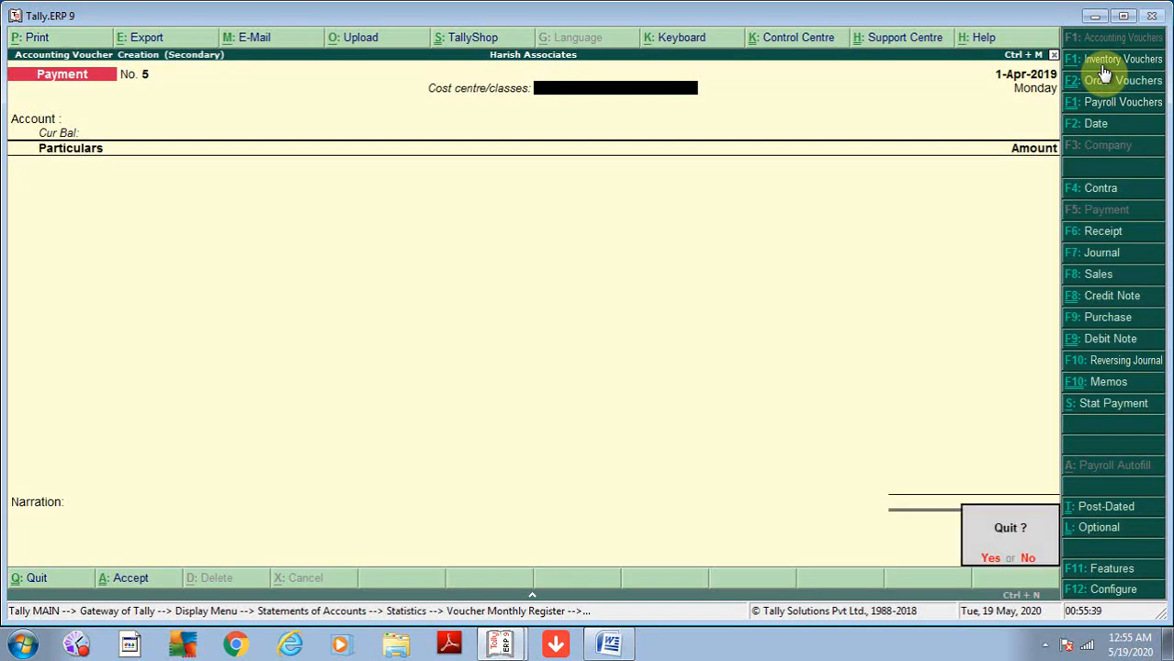
pyautogui.press('Return')
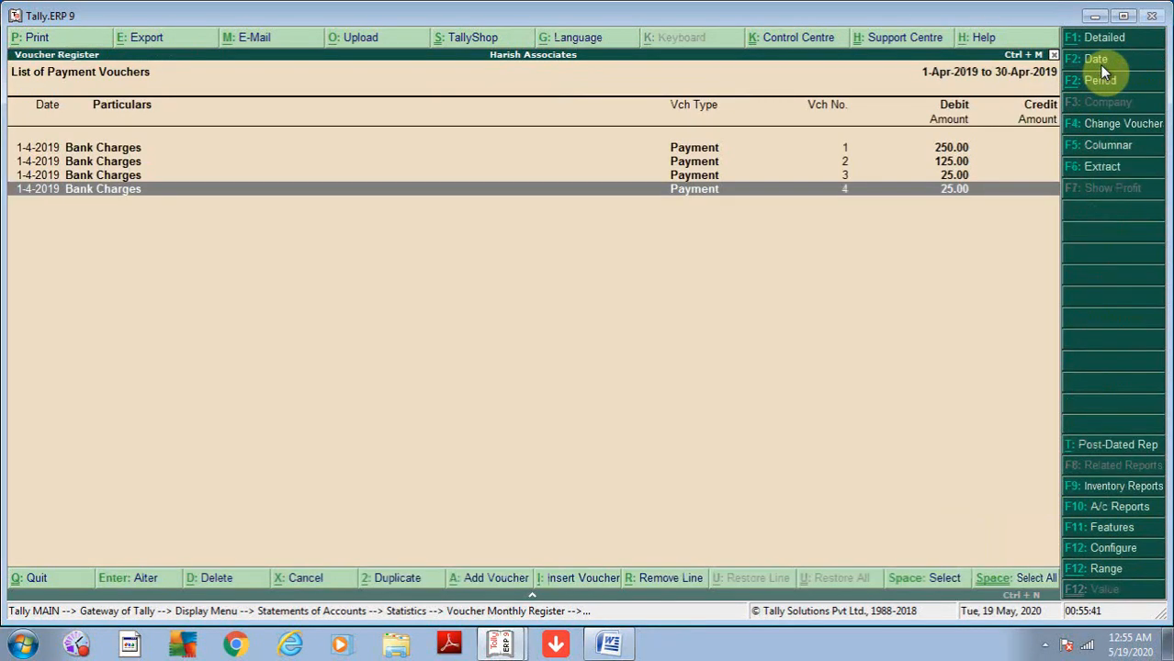
# Add a payment voucher directly below voucher No. 2 in the April list, with PRN BANK as its account.
pyautogui.press('Up')
pyautogui.press('Up')
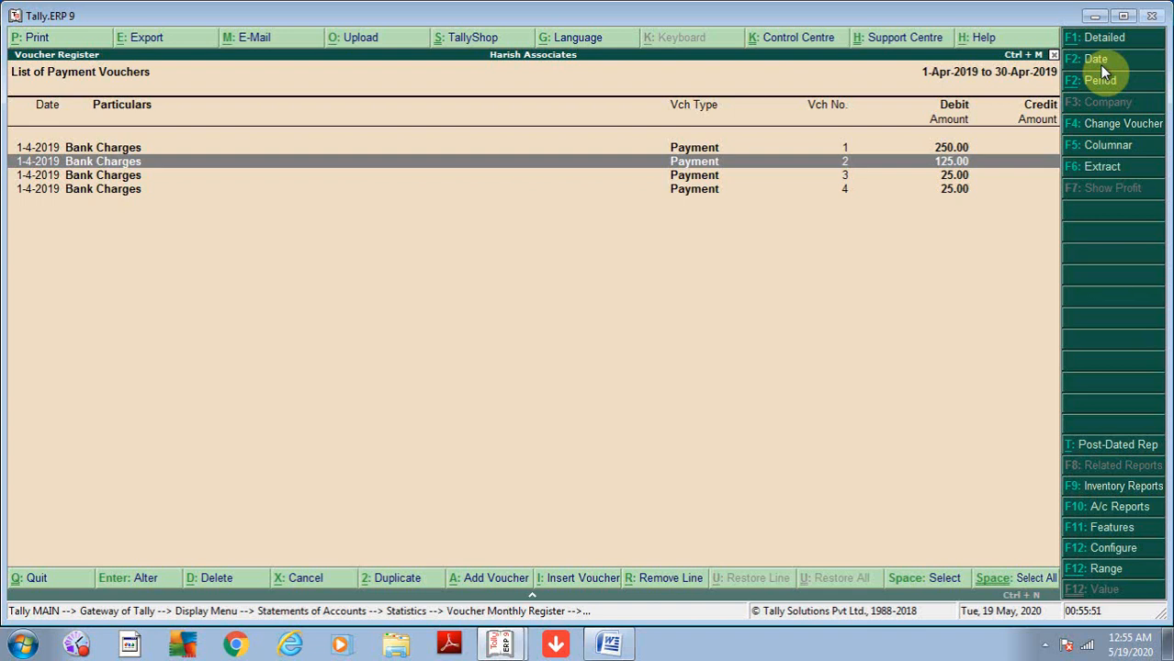
pyautogui.hotkey('alt', 'a')
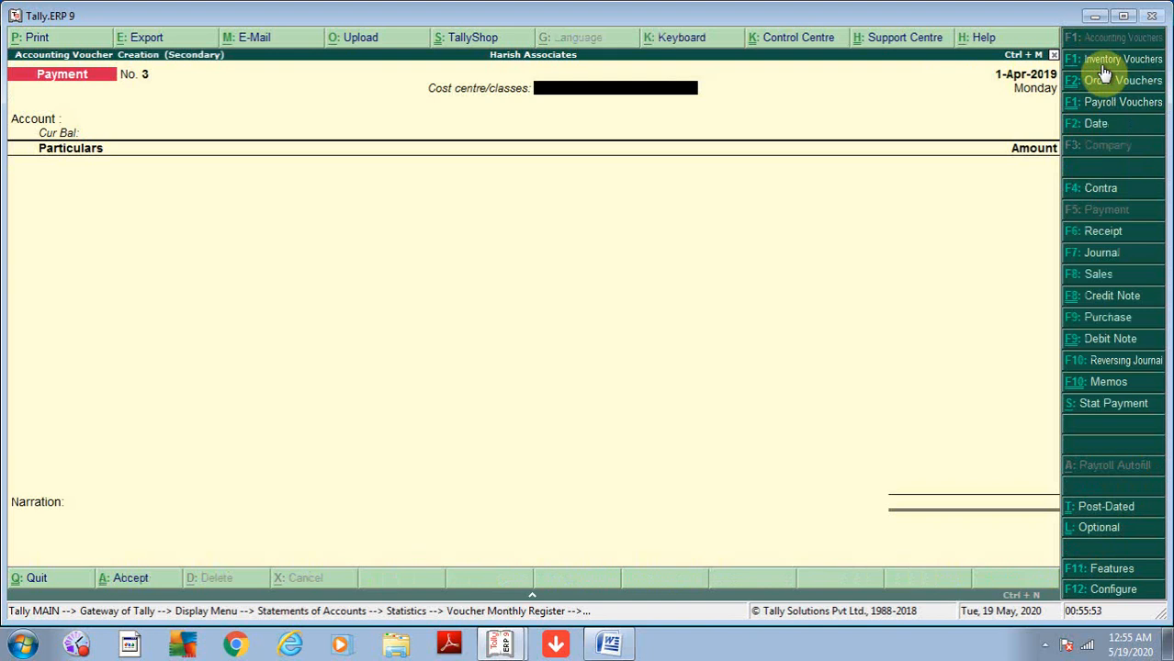
pyautogui.press('Return')
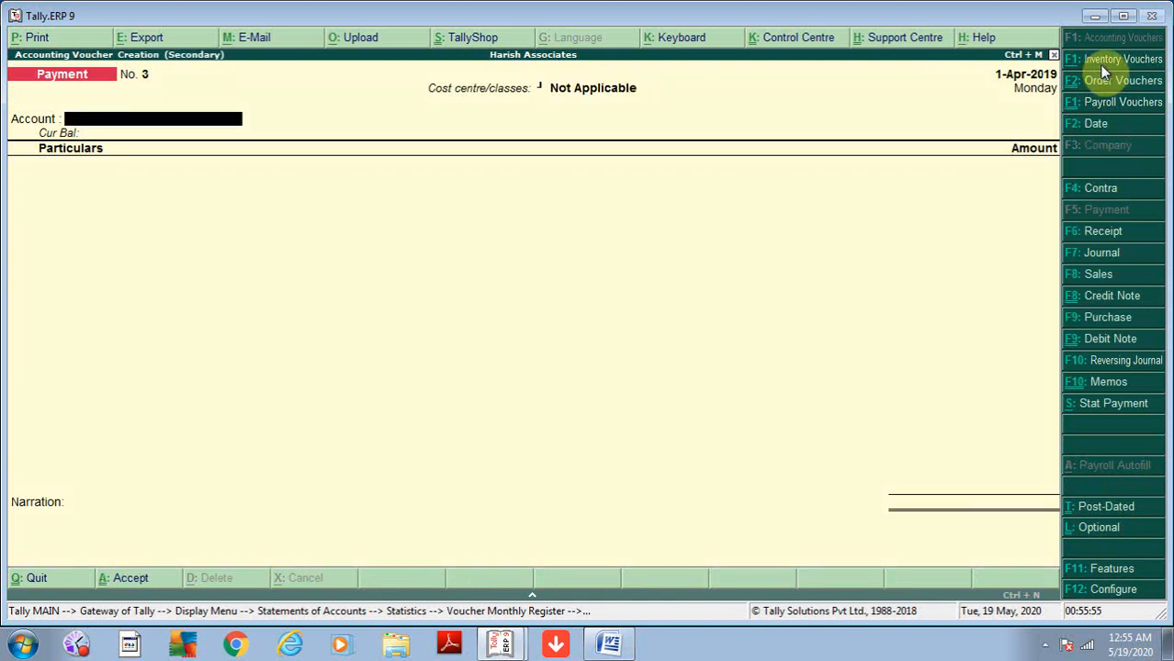
pyautogui.write('P')
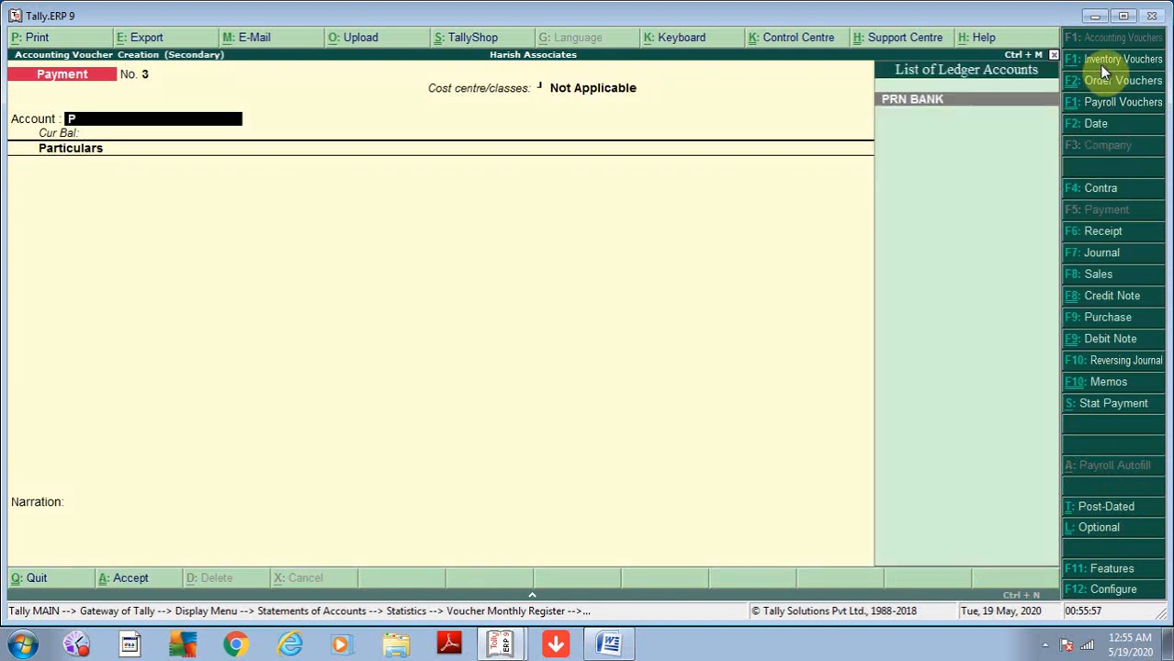
pyautogui.write('n')
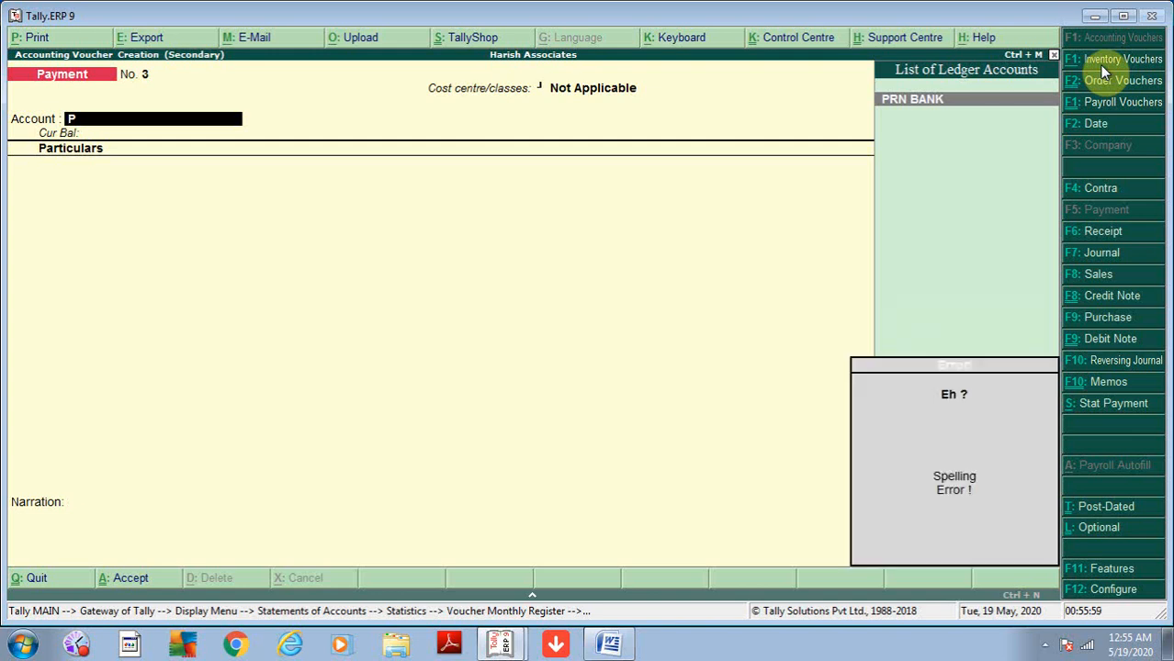
pyautogui.press('Return')
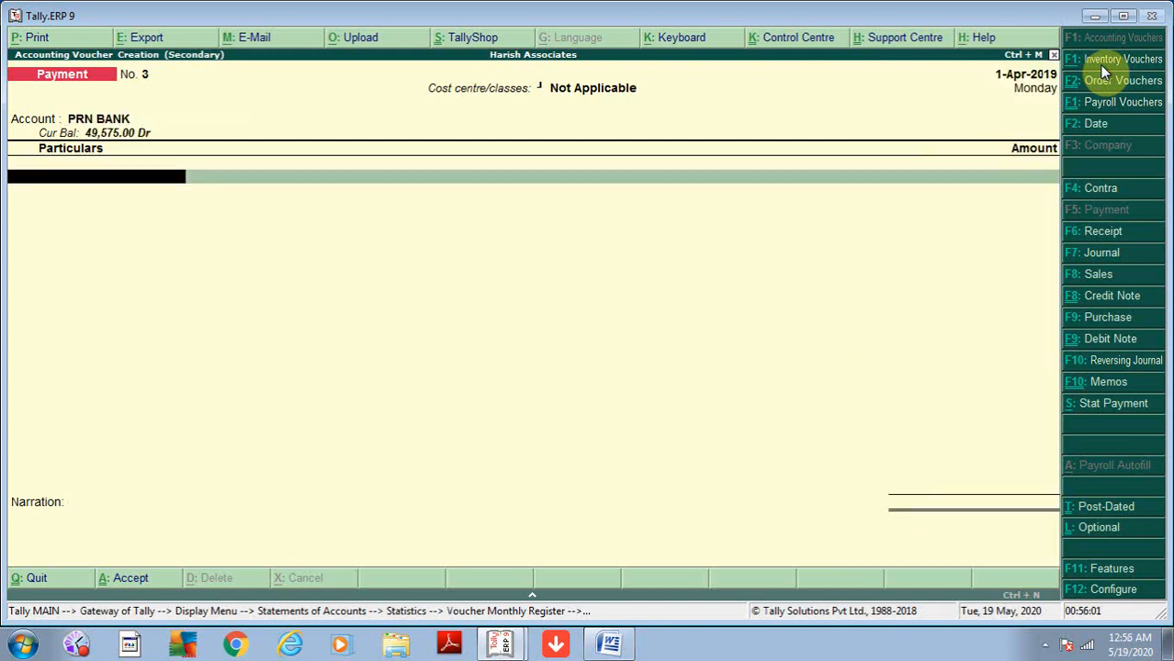
# Enter Bank Charges of 500 in the added payment voucher and save it.
pyautogui.write('B')
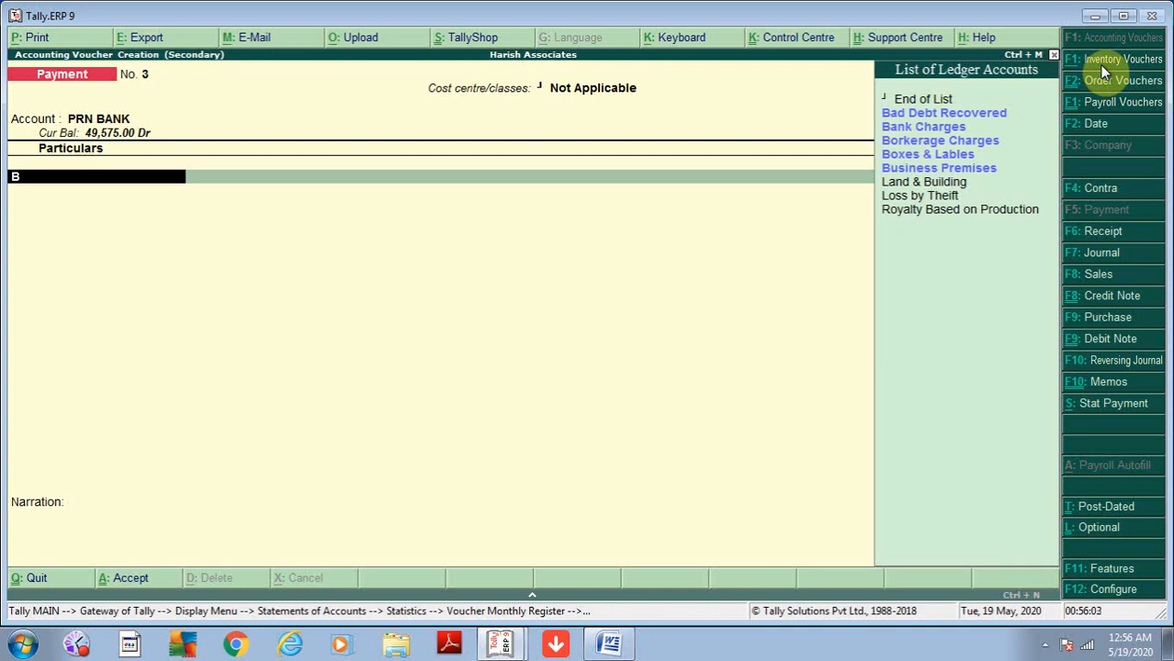
pyautogui.write('A')
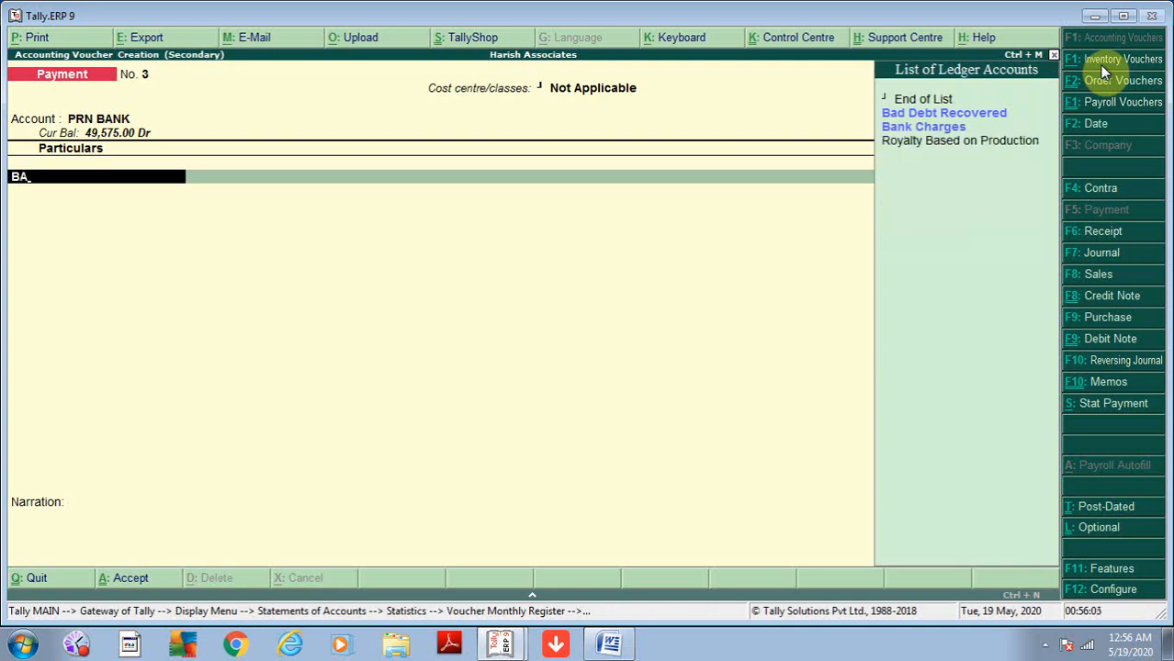
pyautogui.press('Down')
pyautogui.press('Return')
pyautogui.write('500')
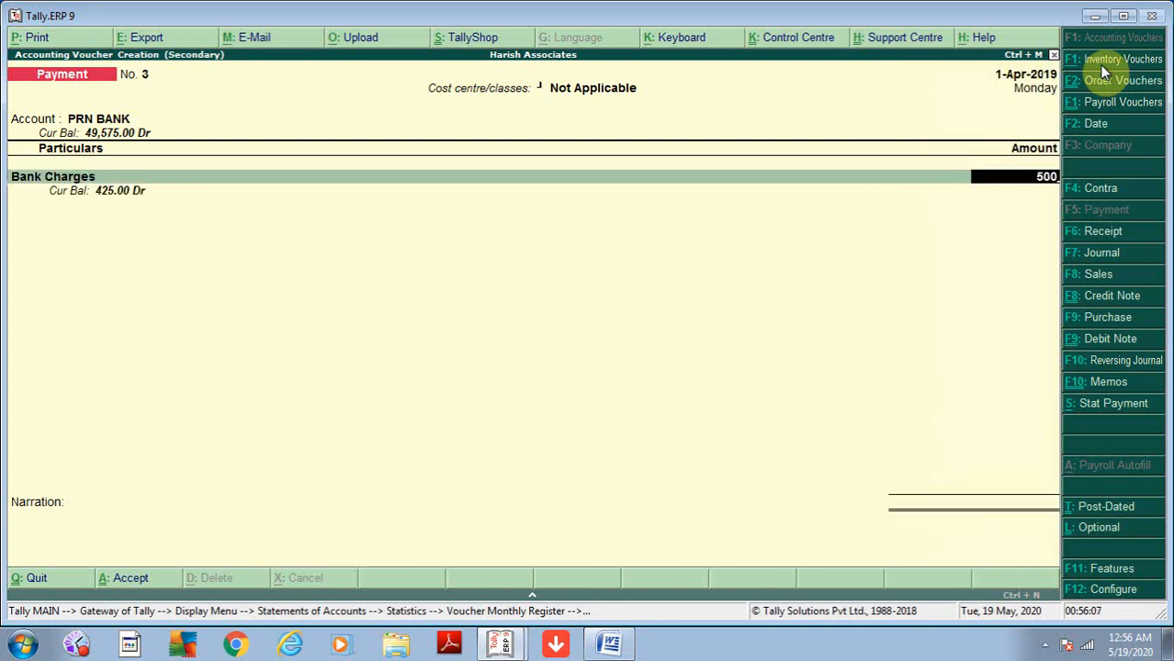
pyautogui.press('Return')
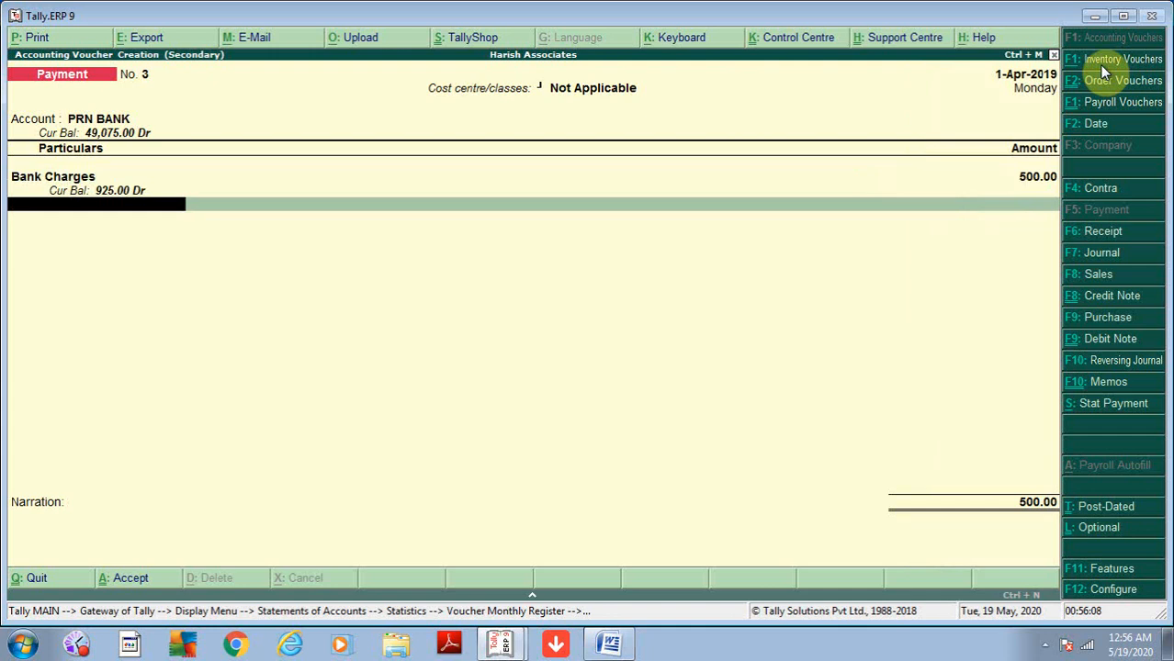
pyautogui.hotkey('ctrl', 'a')
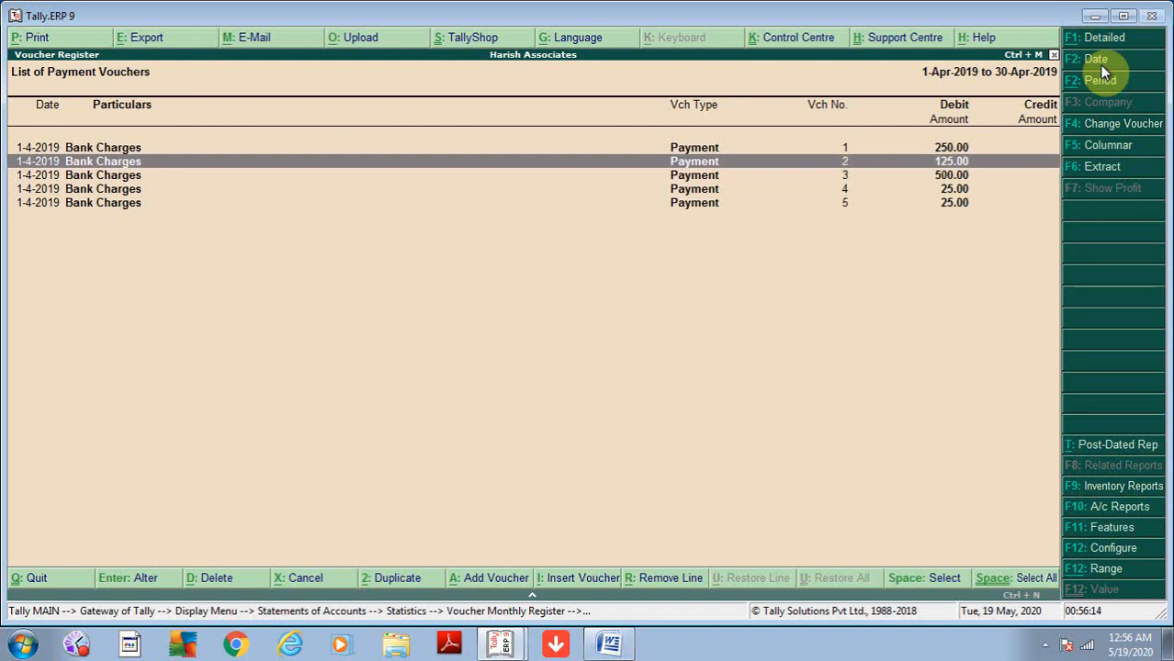
# Cancel the 500.00 Bank Charges payment voucher No. 3, keeping its number in the list.
pyautogui.press('Down')
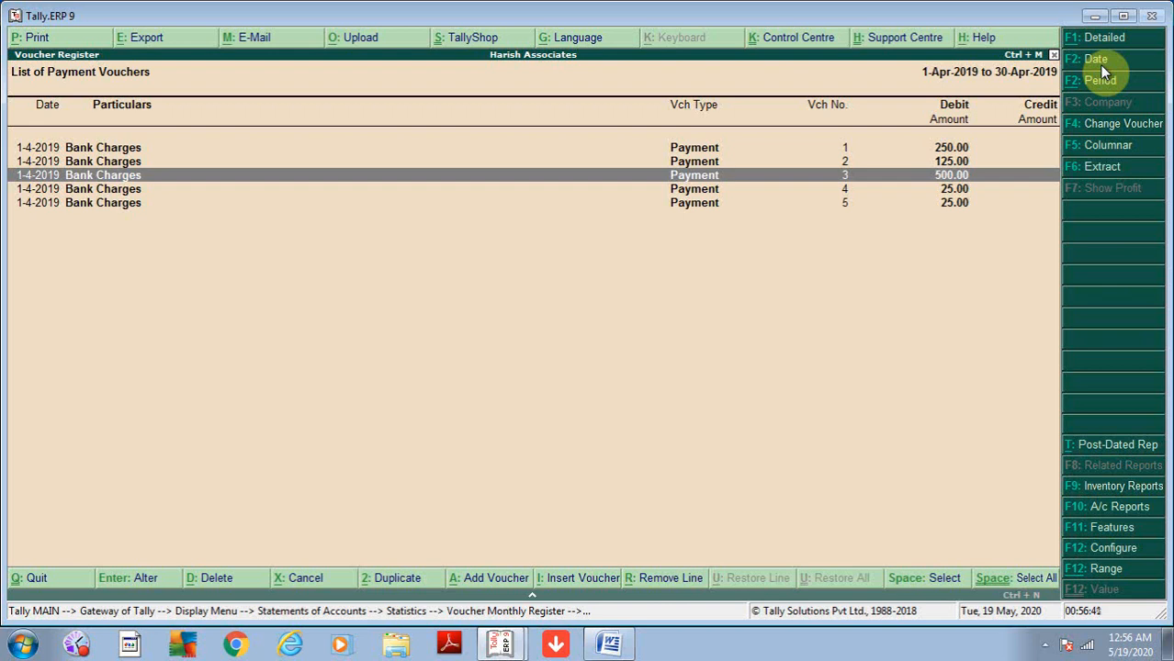
pyautogui.press('Return')
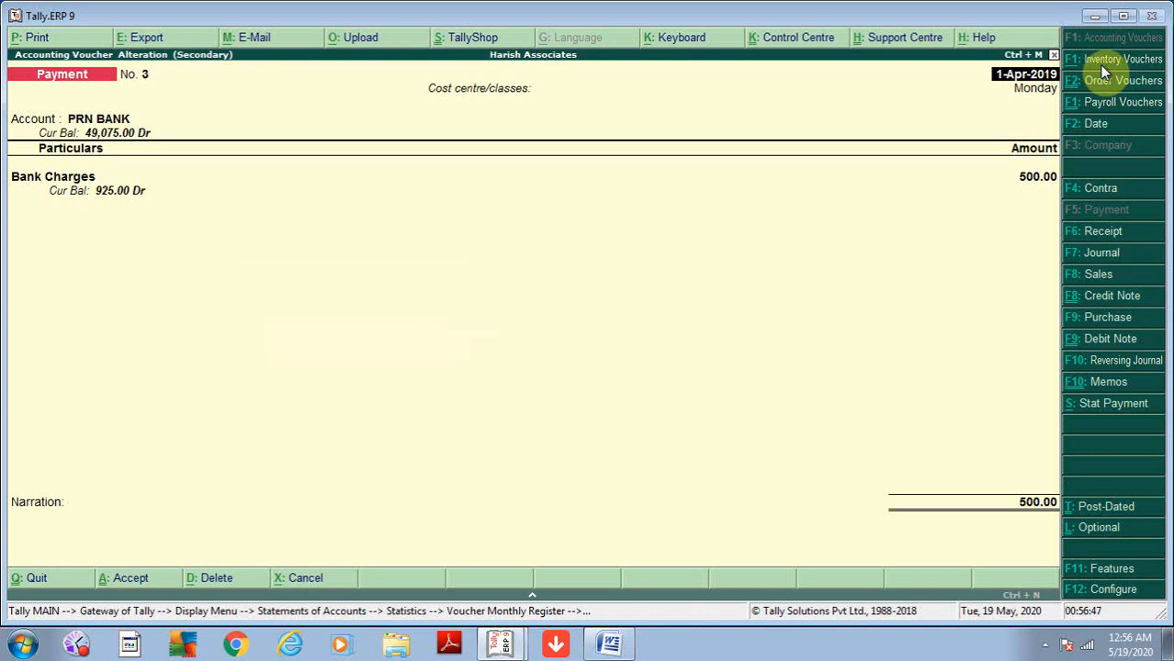
pyautogui.hotkey('alt', 'x')
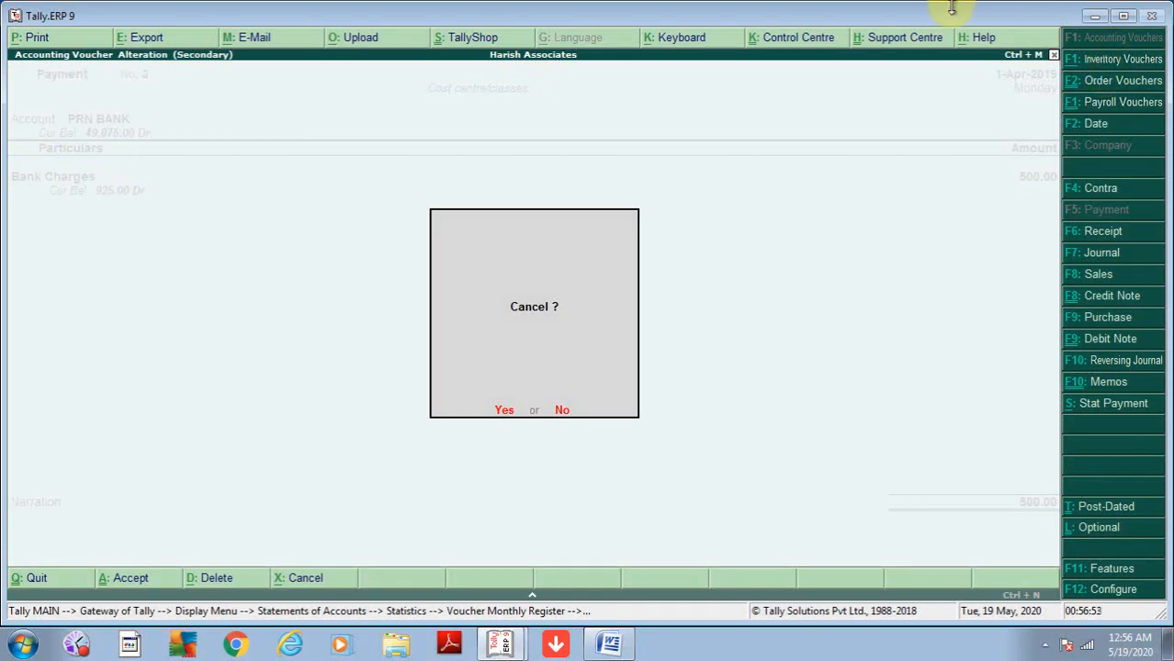
pyautogui.click(505, 411)
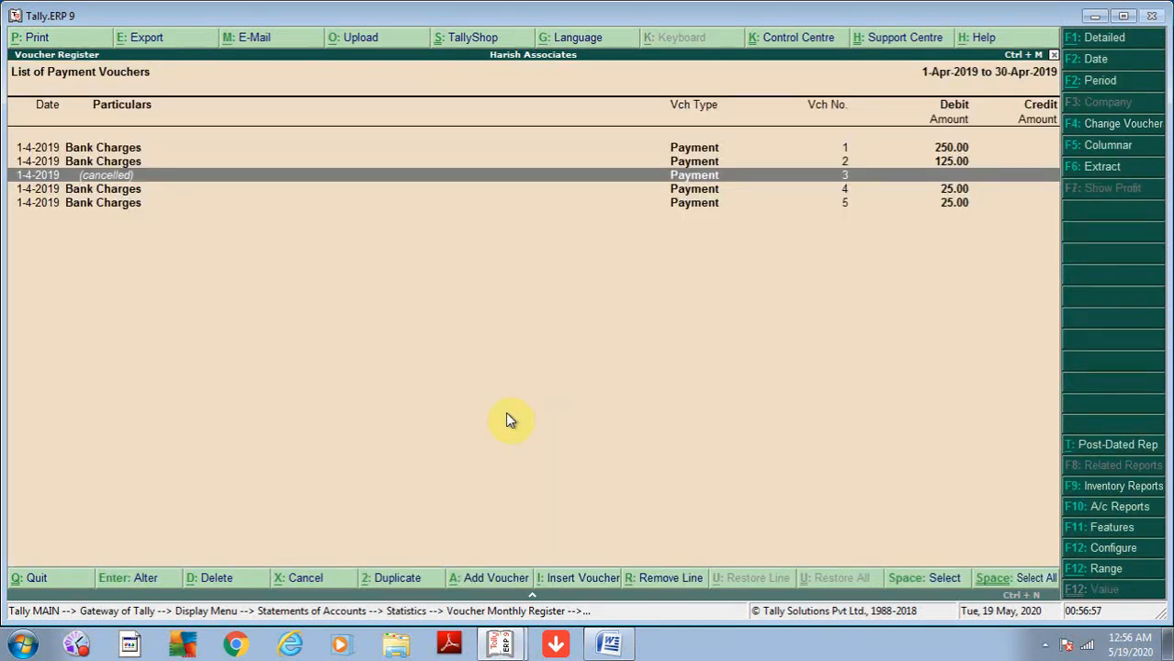
# Delete the 250.00 Bank Charges payment voucher No. 1 from the April list.
pyautogui.press('Down')
pyautogui.press('Up')
pyautogui.press('Up')
pyautogui.press('Up')
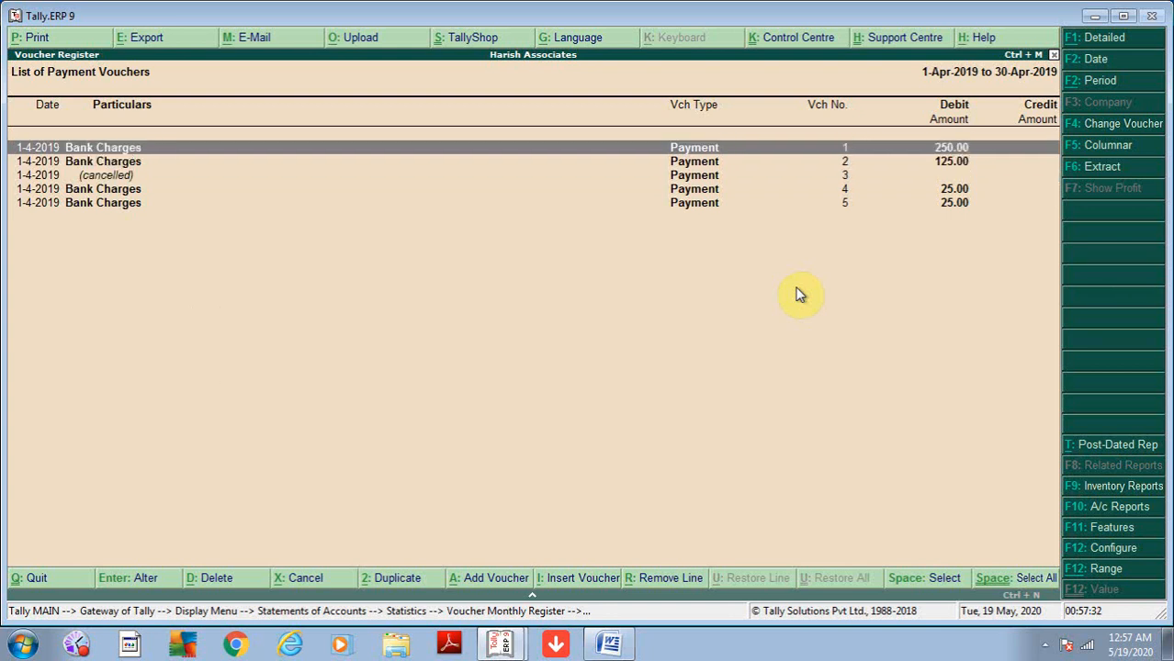
pyautogui.press('Return')
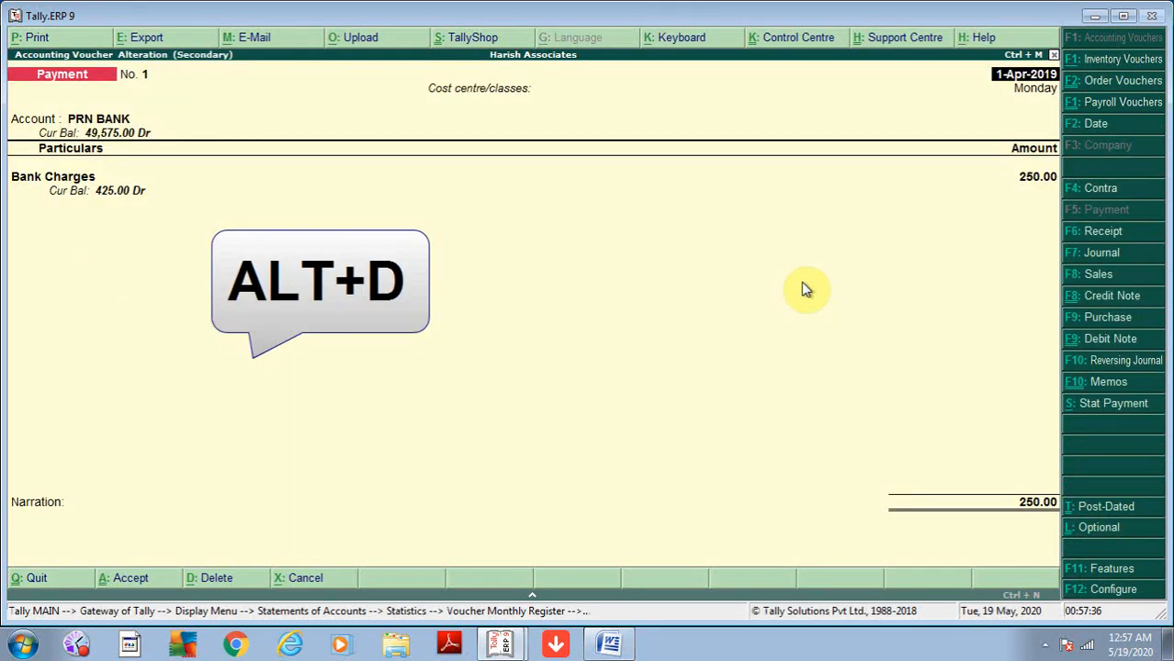
pyautogui.hotkey('alt', 'd')
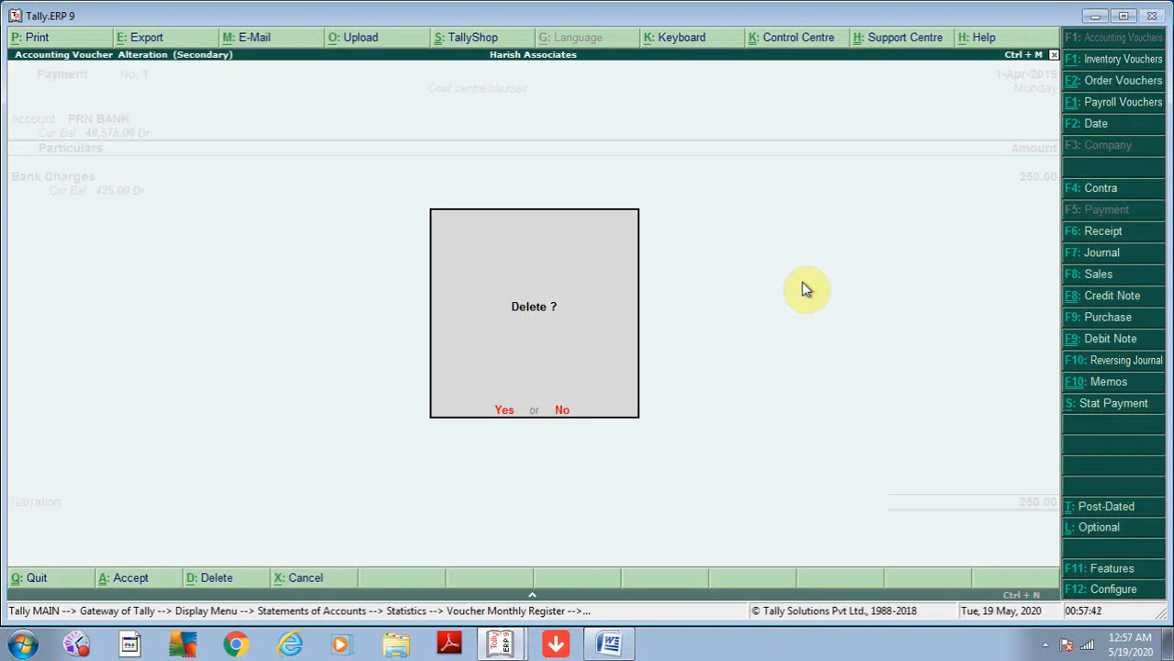
pyautogui.click(503, 412)
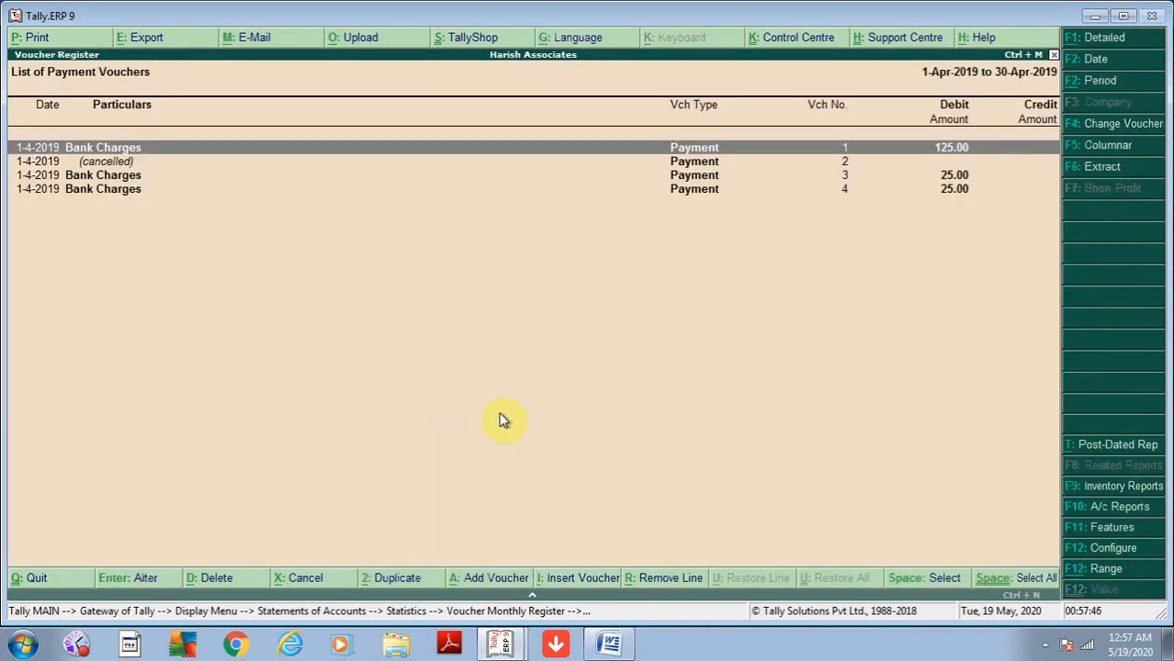
# Examine the numbering of the remaining and cancelled vouchers in the April payment list.
pyautogui.press('Down')
pyautogui.press('Down')
pyautogui.press('Down')
pyautogui.press('Up')
pyautogui.press('Up')
pyautogui.press('Up')
pyautogui.press('Down')
pyautogui.press('Down')
pyautogui.press('Down')
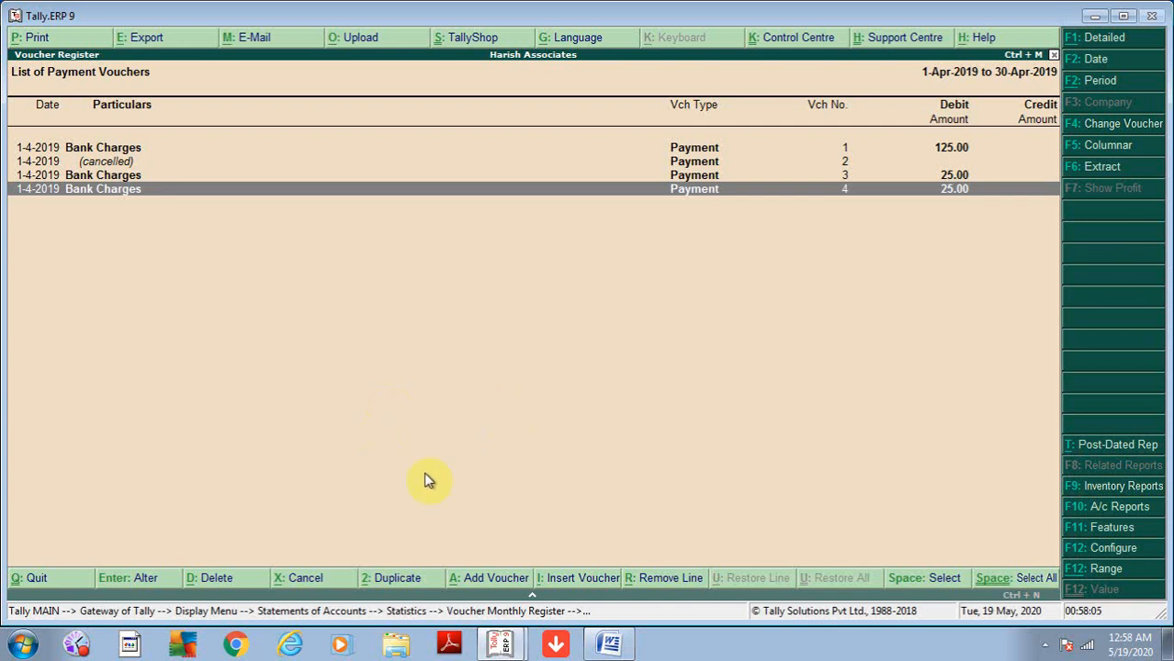
# Switch to the Tally.ERP 9 window of Gulshan & Gulshan Company and display its Statistics report.
pyautogui.moveTo(500, 643)
pyautogui.click(501, 614)
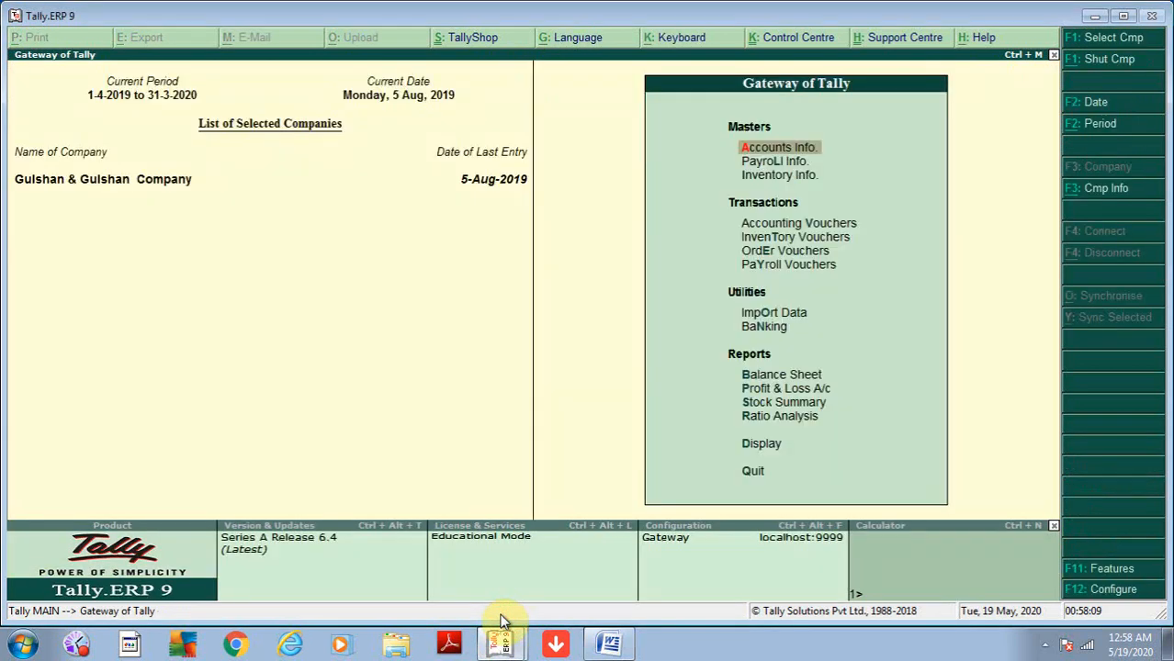
pyautogui.press('d')
pyautogui.press('s')
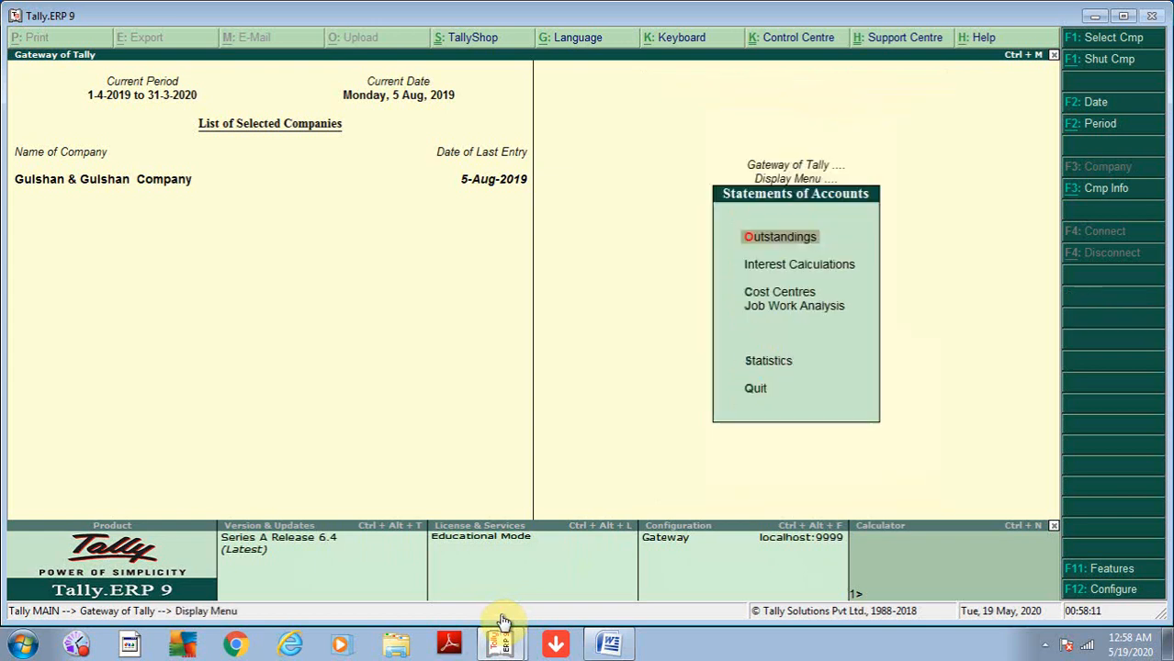
pyautogui.press('s')
# Drill down from the Payment voucher type to the list of payment vouchers for July.
pyautogui.press('Down')
pyautogui.press('Down')
pyautogui.press('Down')
pyautogui.press('Down')
pyautogui.press('Down')
pyautogui.press('Down')
pyautogui.press('Down')
pyautogui.press('Down')
pyautogui.press('Down')
pyautogui.press('Down')
pyautogui.press('Down')
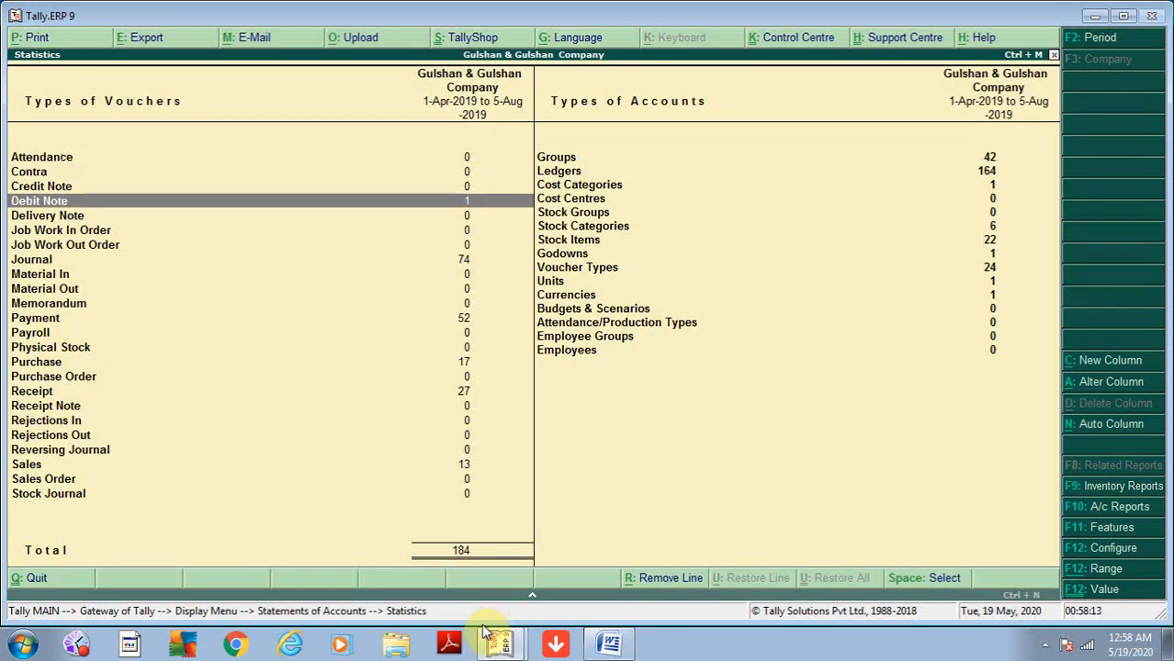
pyautogui.press('Return')
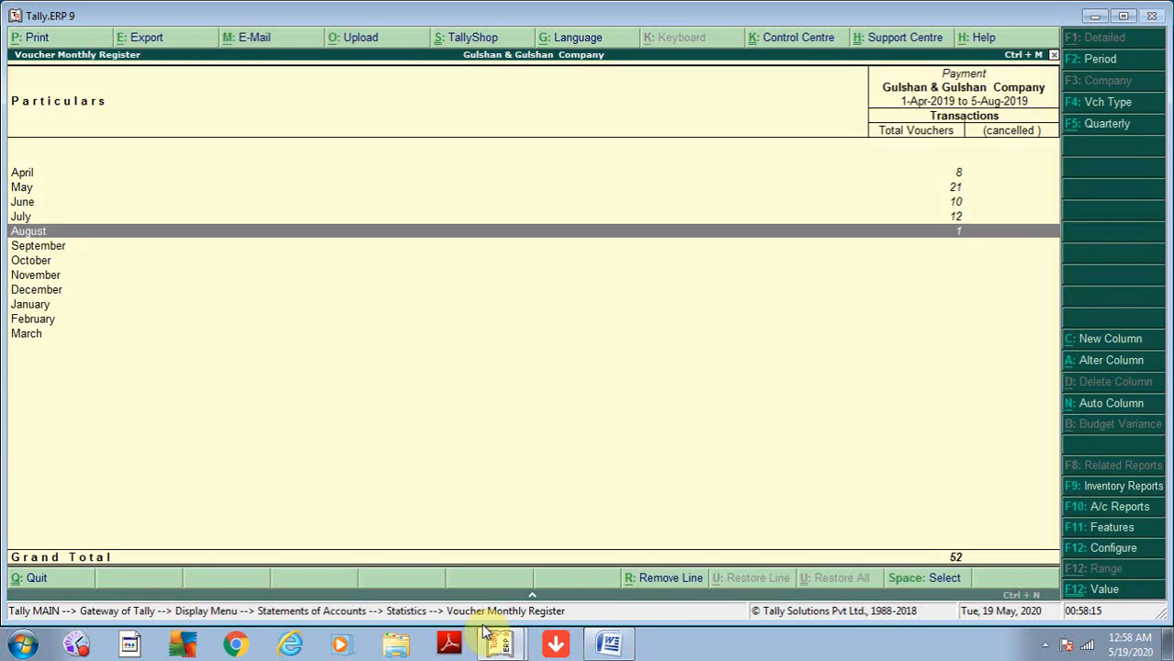
pyautogui.press('Up')
pyautogui.press('Return')
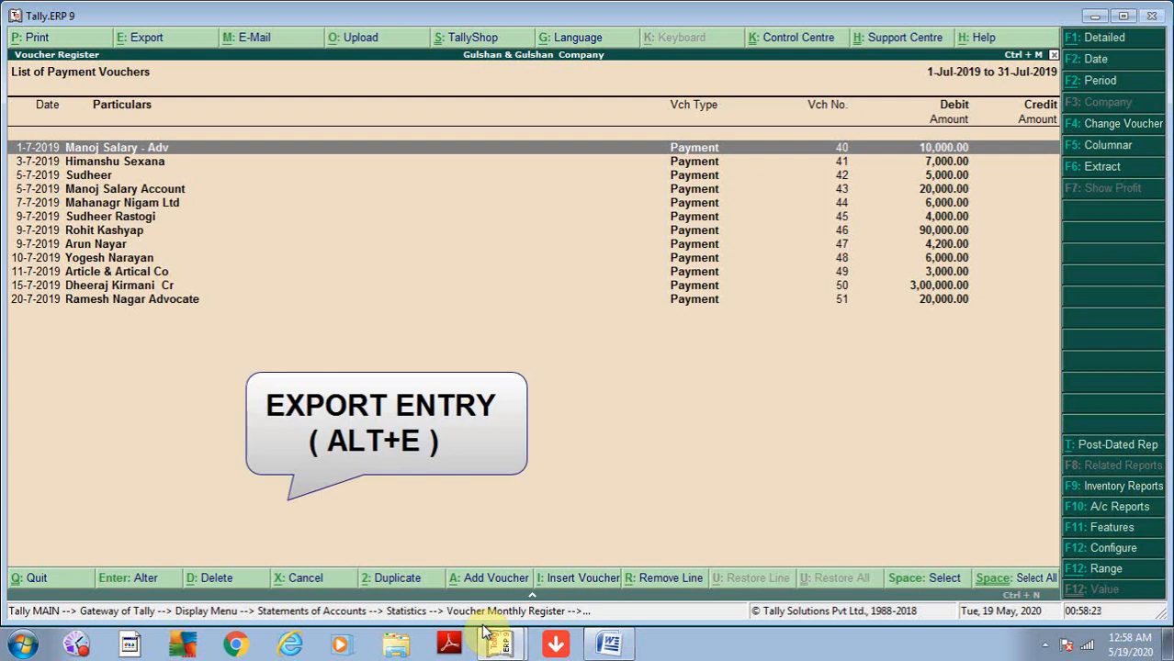
# Review the export settings and available file formats for the July payment register, without exporting it.
pyautogui.hotkey('alt', 'e')
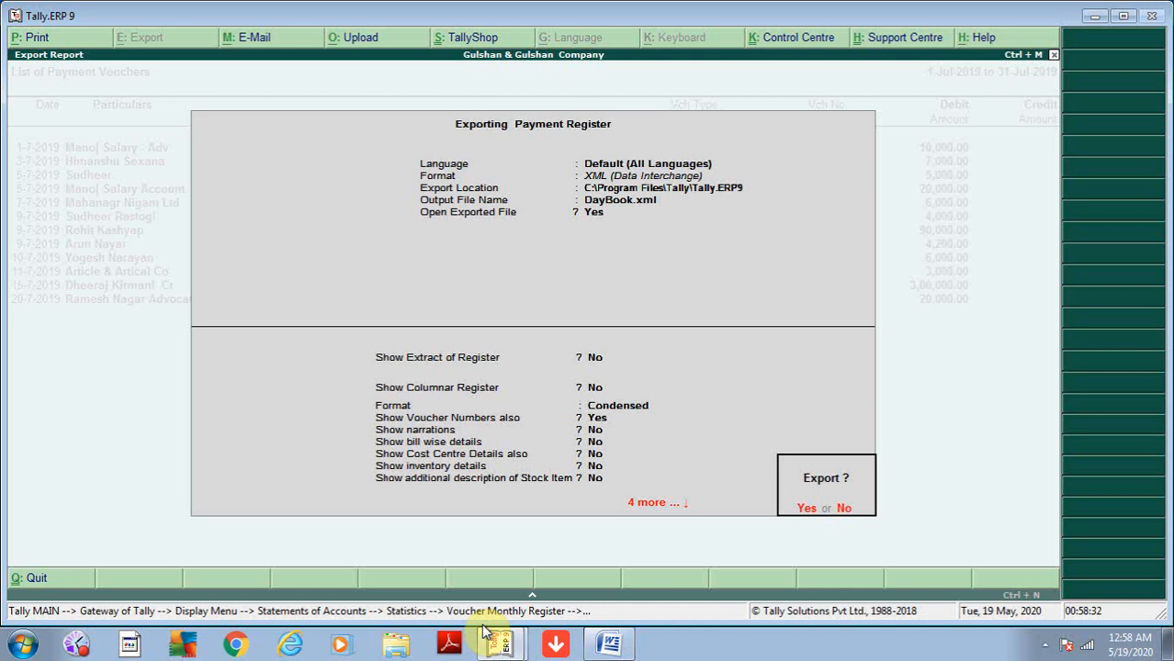
pyautogui.click(843, 508)
pyautogui.press('Return')
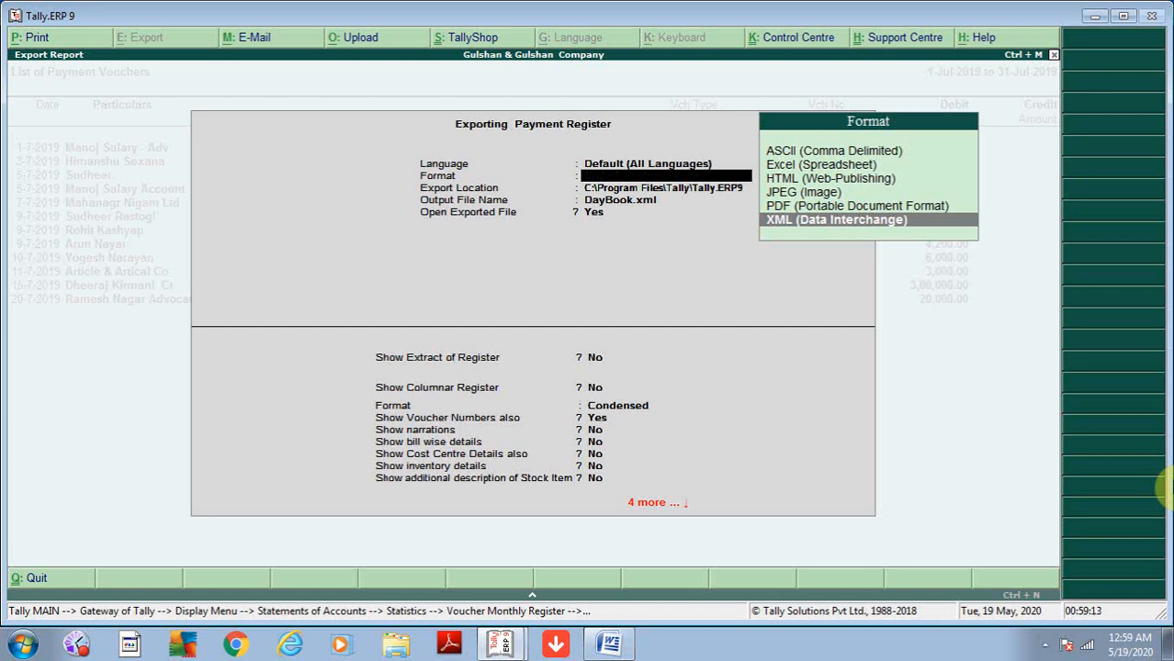
pyautogui.press('Escape')
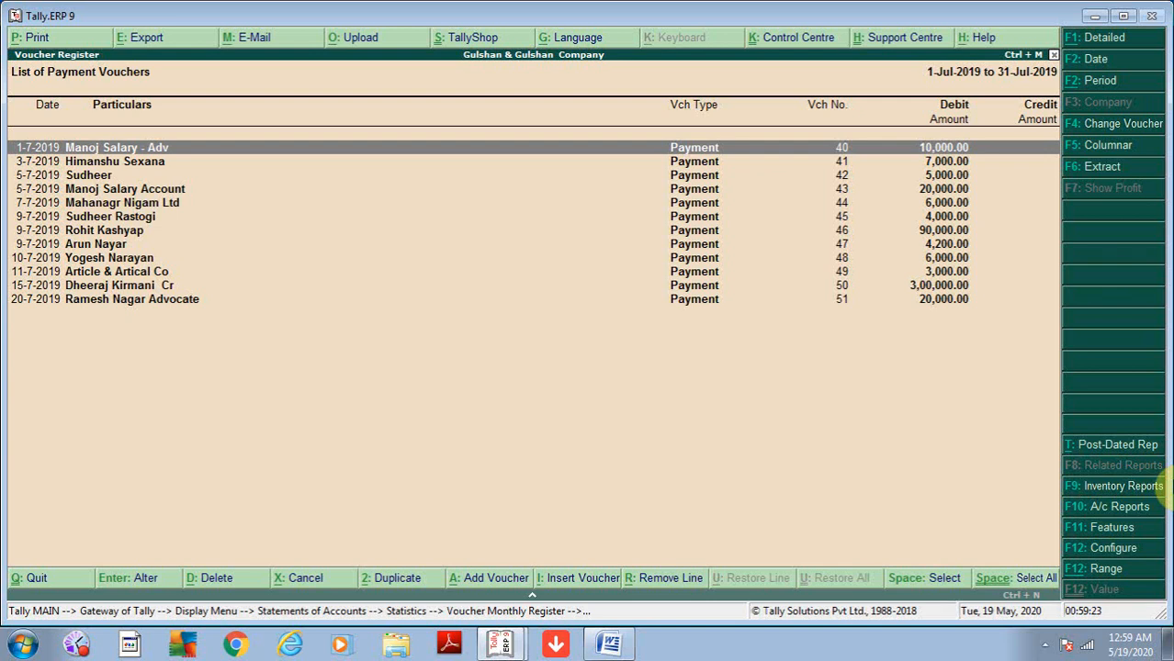
# Look through the July payment vouchers down to the entry dated 10-7-2019, voucher No. 48.
pyautogui.press('Down')
pyautogui.press('Down')
pyautogui.press('Down')
pyautogui.press('Down')
pyautogui.press('Down')
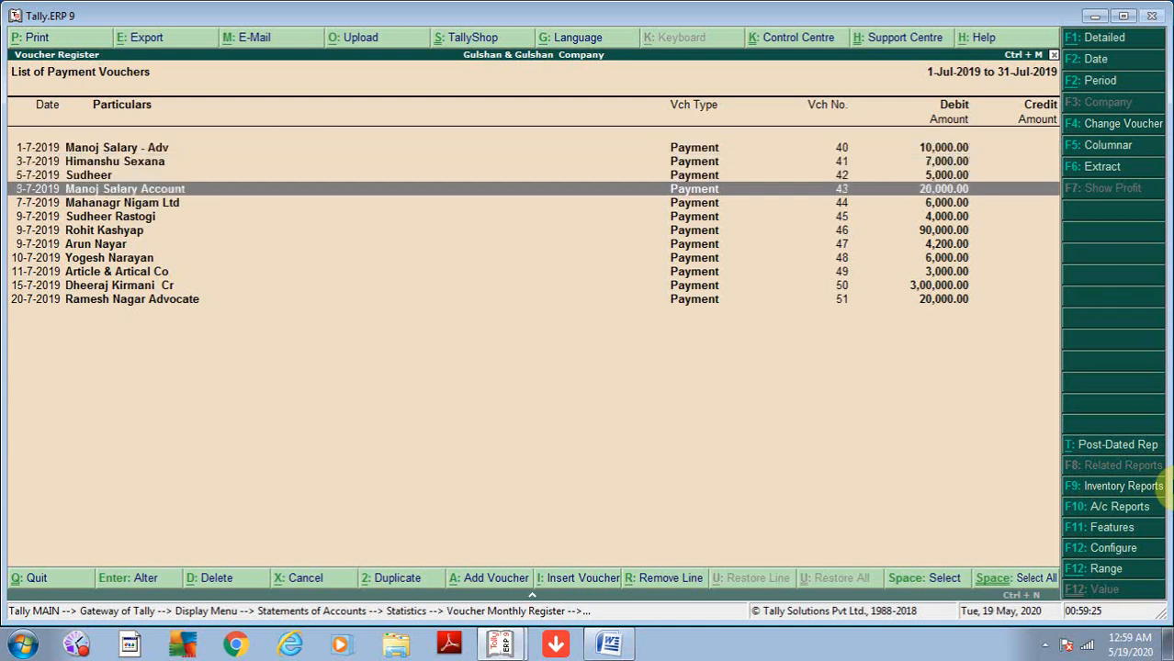
pyautogui.press('Down')
pyautogui.press('Down')
pyautogui.press('Down')
pyautogui.press('Down')
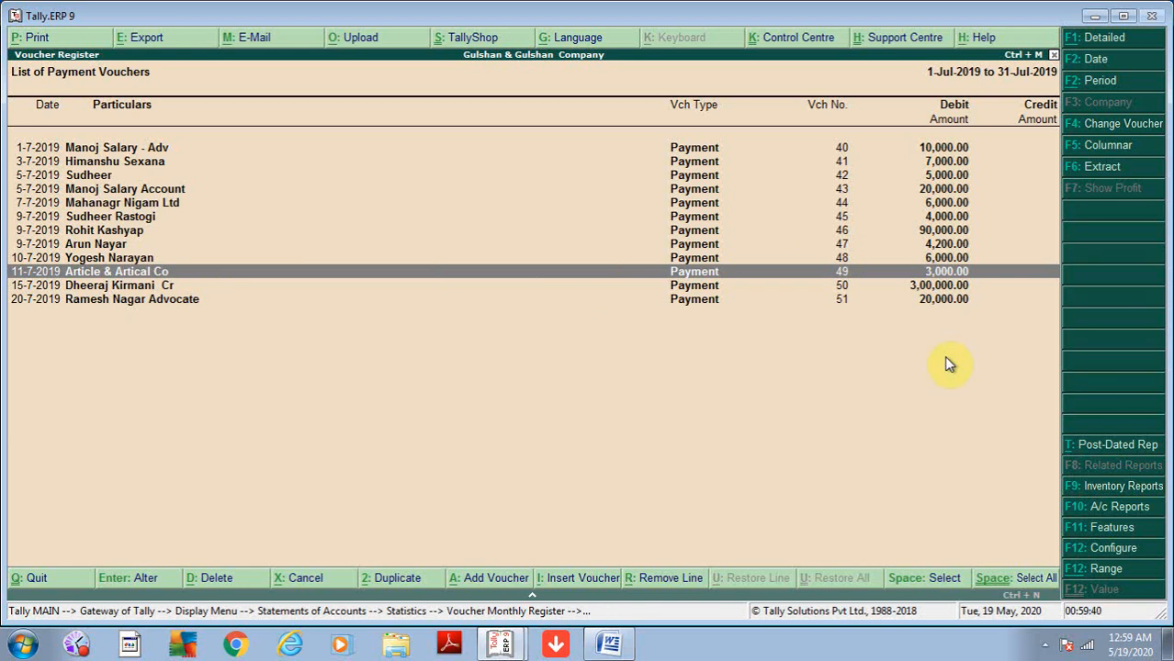
pyautogui.press('Up')
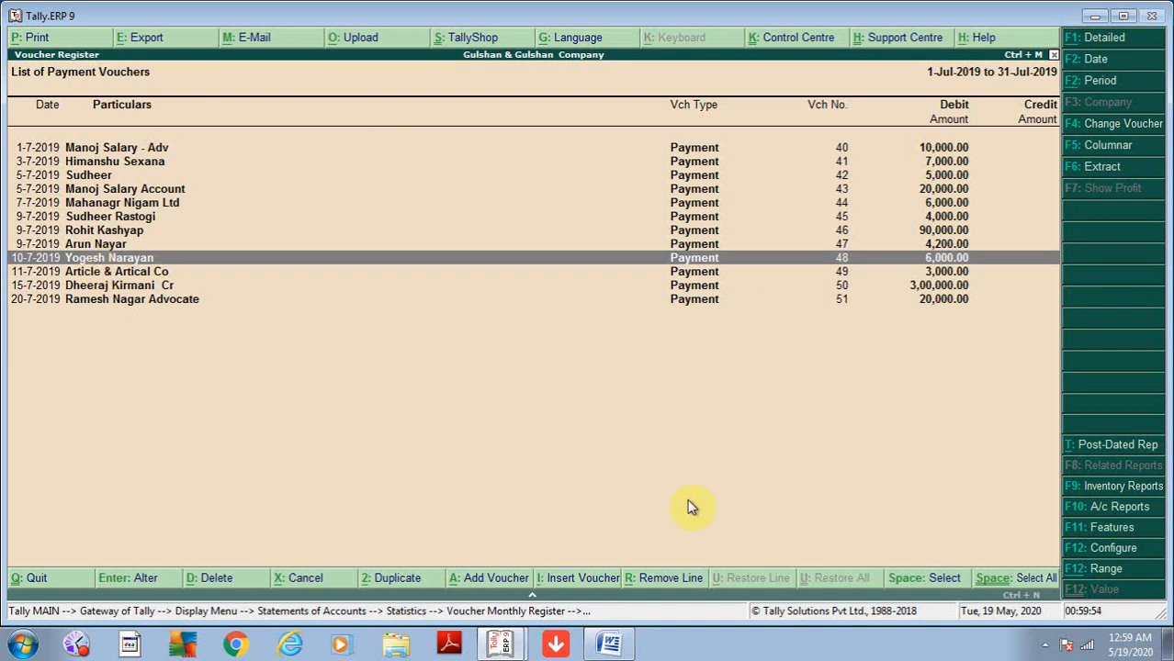
# Leave the July payment register and display the ledger account of the payee of voucher No. 48.
pyautogui.press('Escape')
pyautogui.press('Escape')
pyautogui.press('Escape')
pyautogui.press('Escape')
pyautogui.press('Escape')
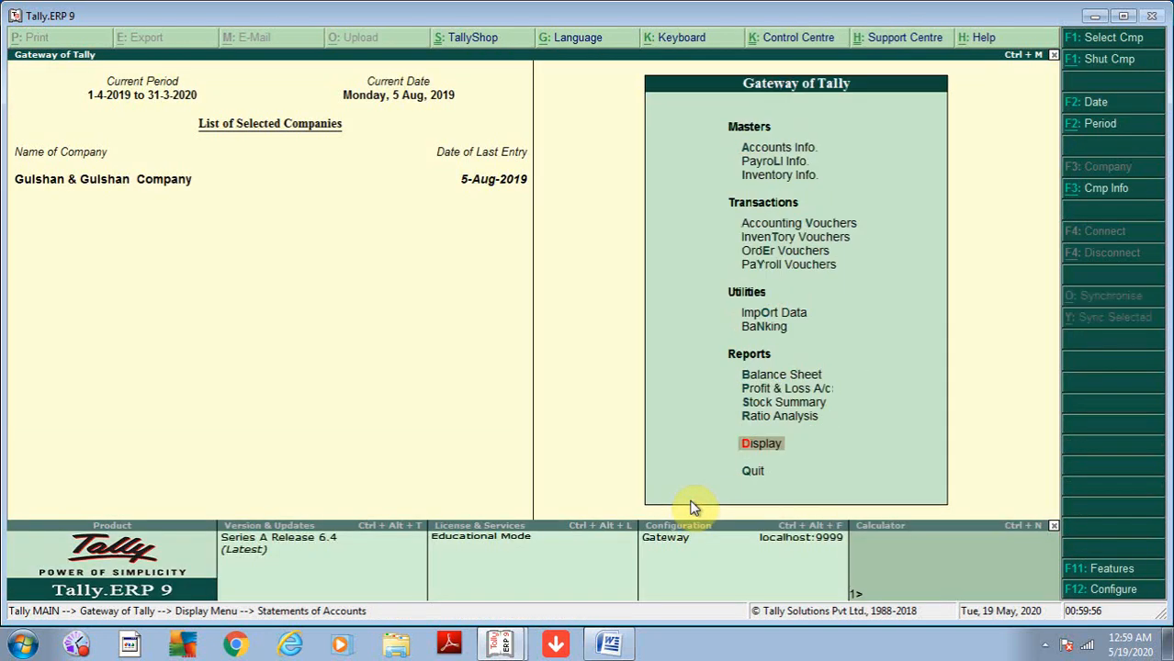
pyautogui.write('da')
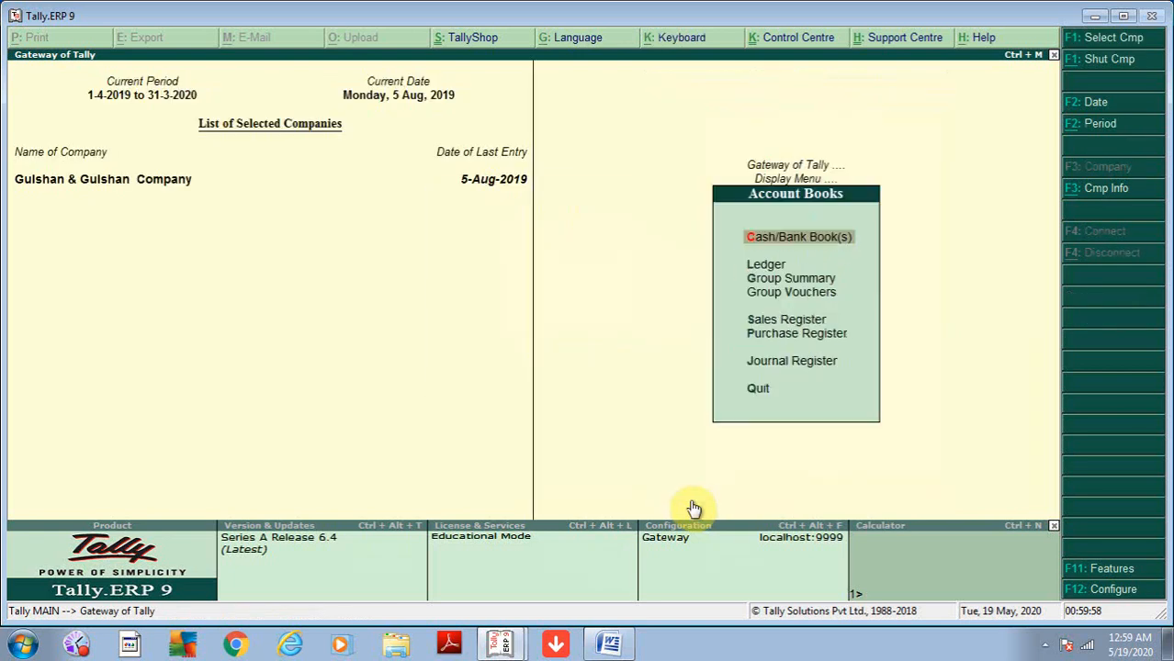
pyautogui.write('lY')
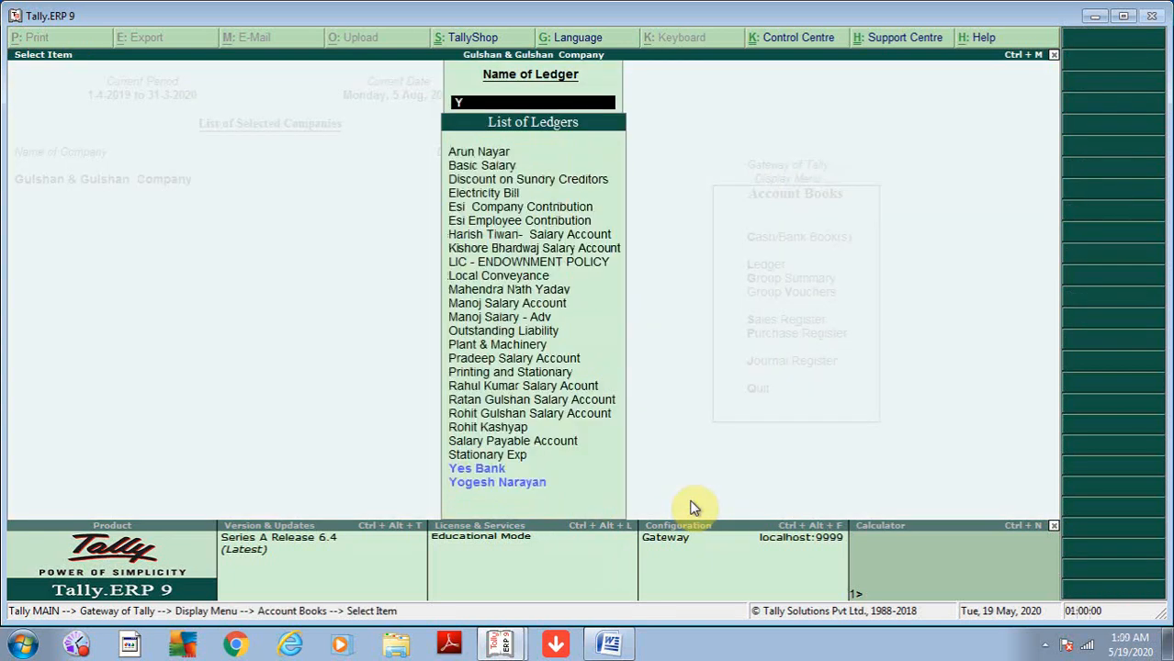
pyautogui.write('OGESH')
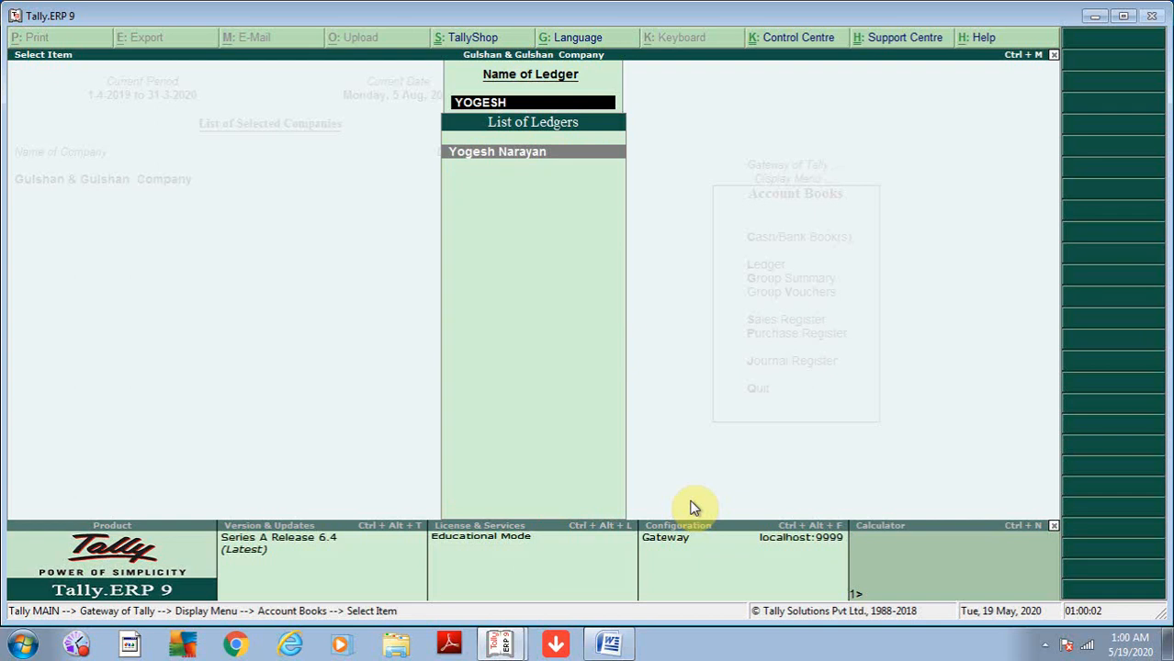
pyautogui.press('Return')
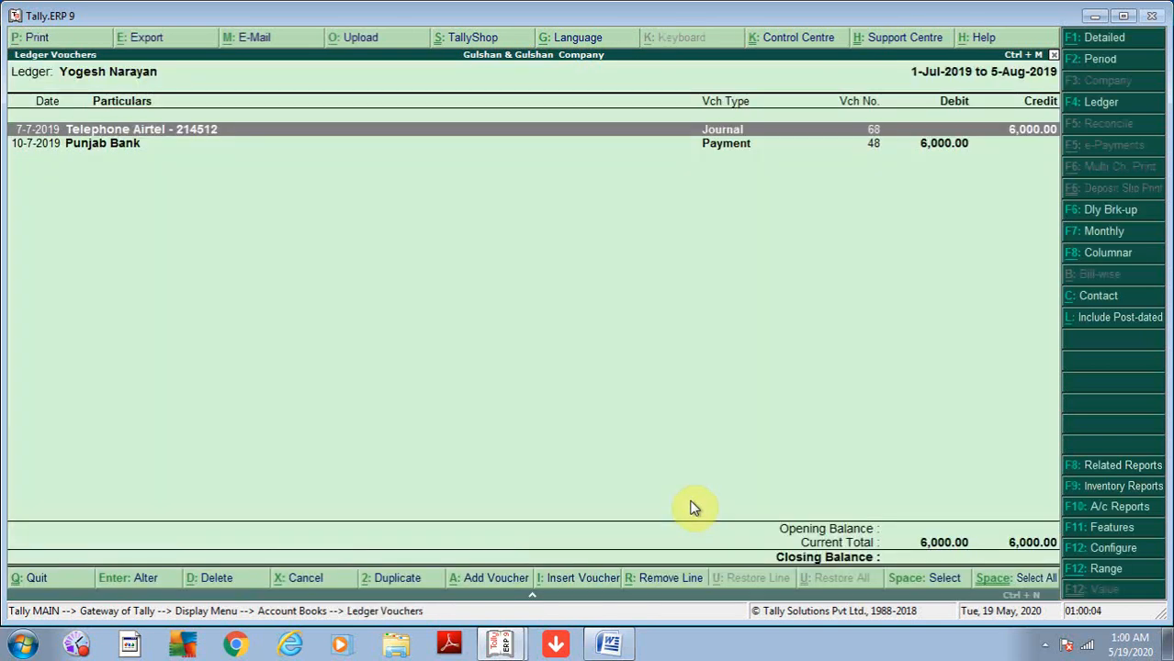
# Set the ledger report's period to 1-4-2011 through 5-8-2019.
pyautogui.press('F2')
pyautogui.write('1.4')
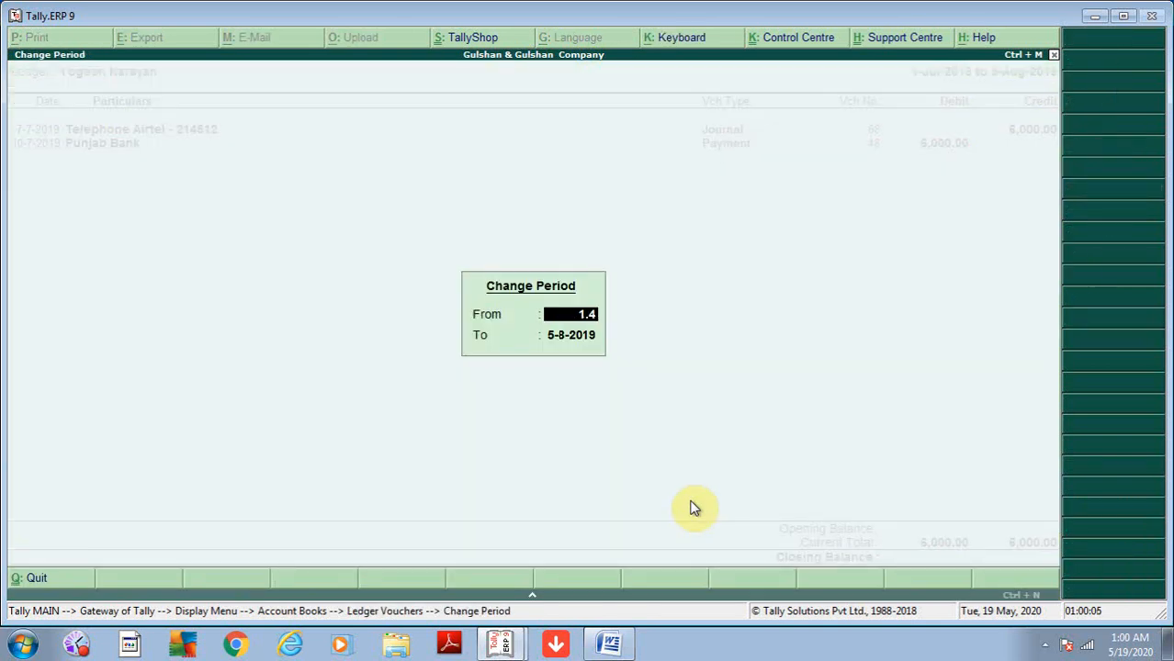
pyautogui.write('.2011')
pyautogui.press('Return')
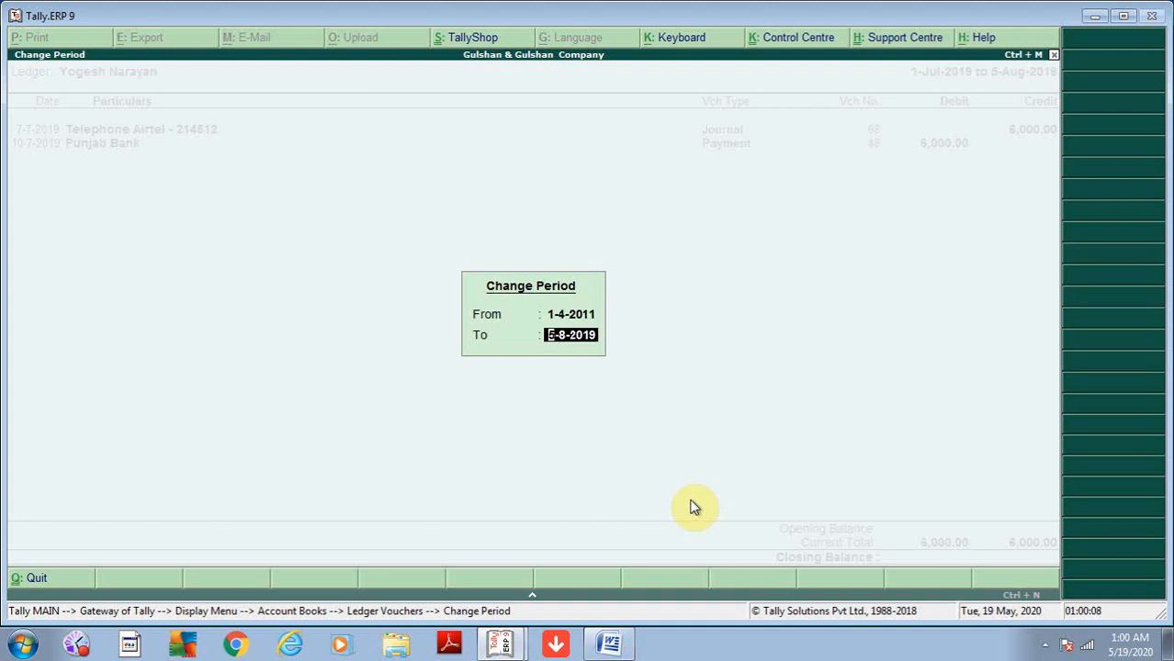
pyautogui.press('Return')
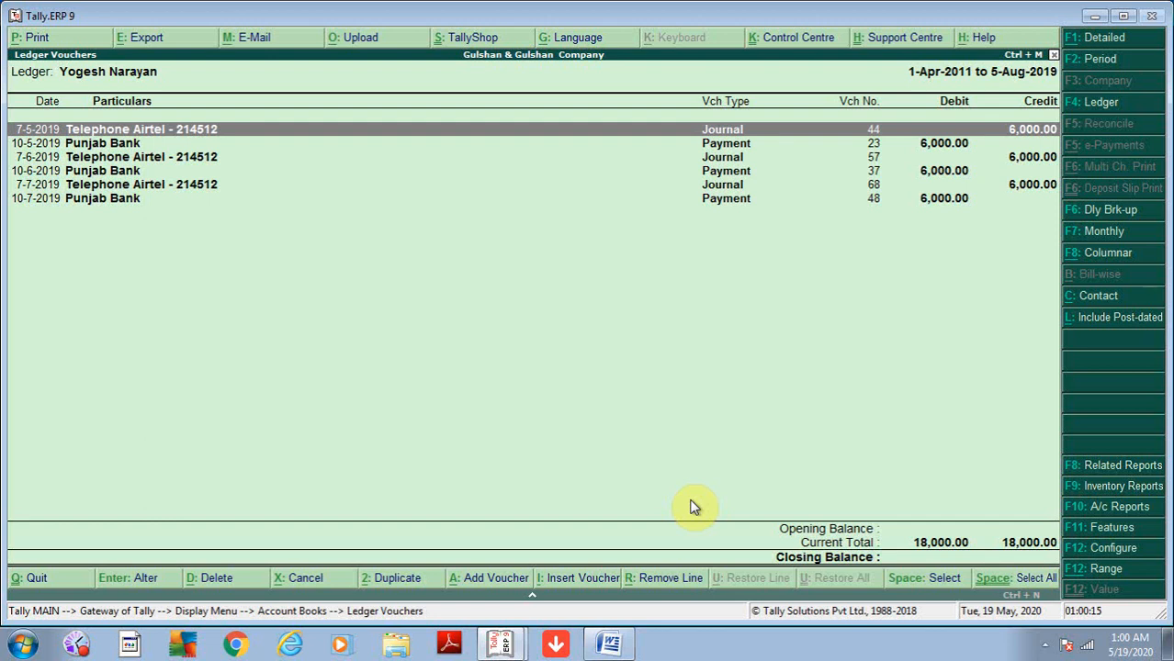
# Hide the journal entry dated 7-7-2019, voucher No. 68, from the ledger report and restore it.
pyautogui.press('Down')
pyautogui.press('Down')
pyautogui.press('Down')
pyautogui.press('Down')
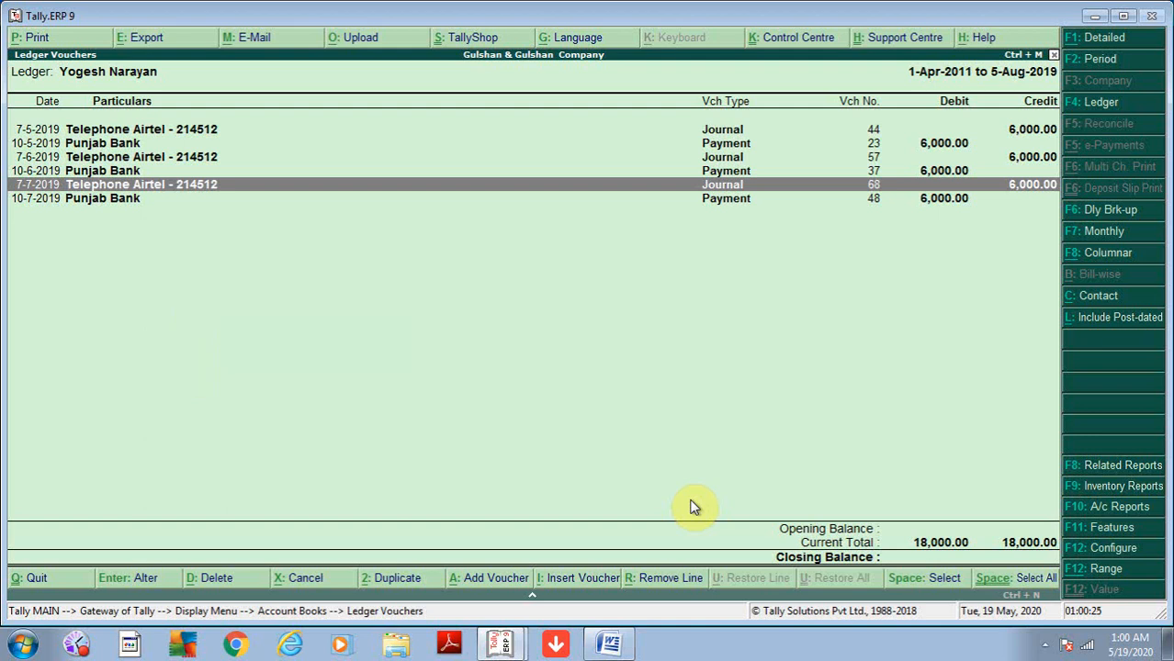
pyautogui.hotkey('alt', 'r')
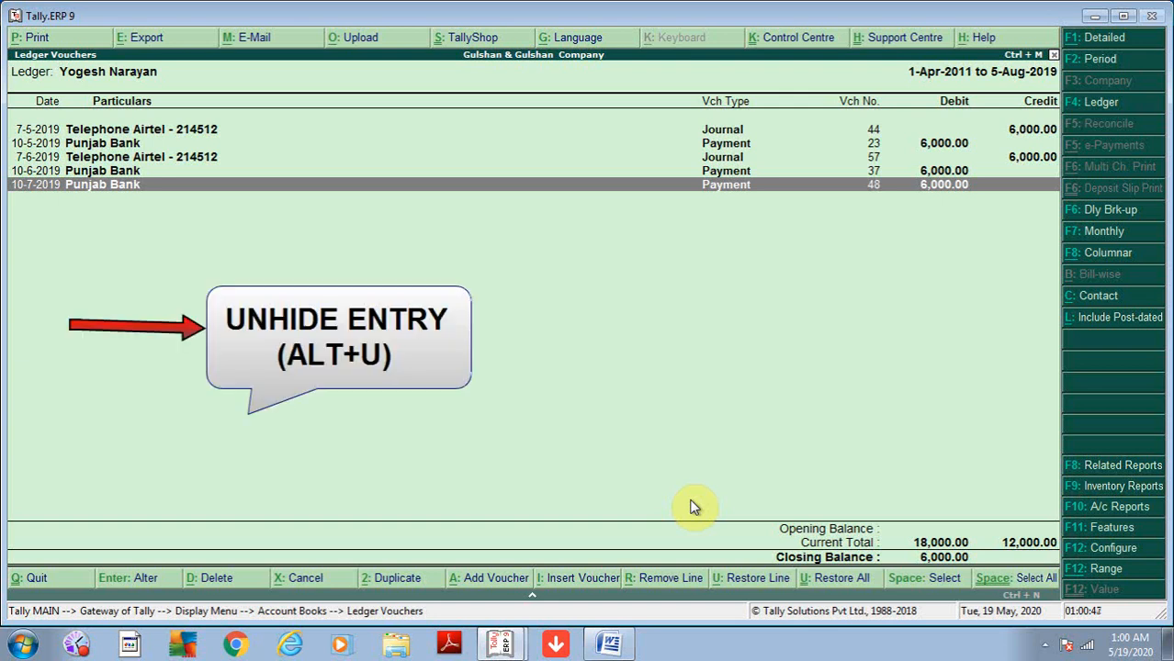
pyautogui.hotkey('alt', 'u')
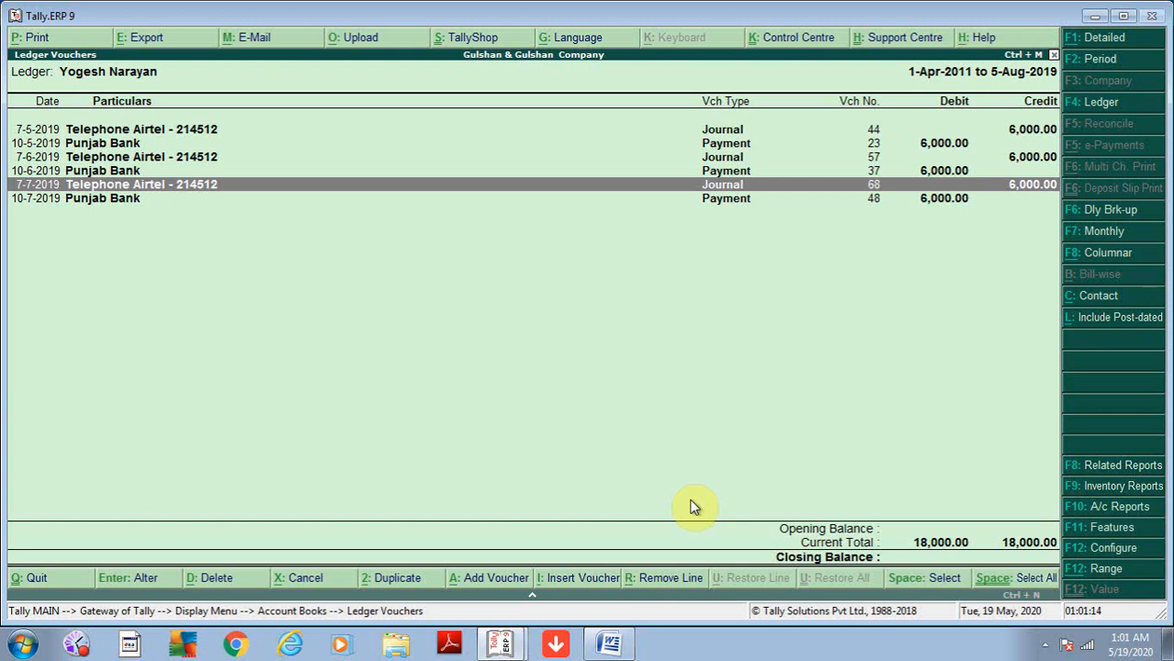
# Look through the end of the ledger list without switching ledgers, and return to the Gateway of Tally.
pyautogui.press('F4')
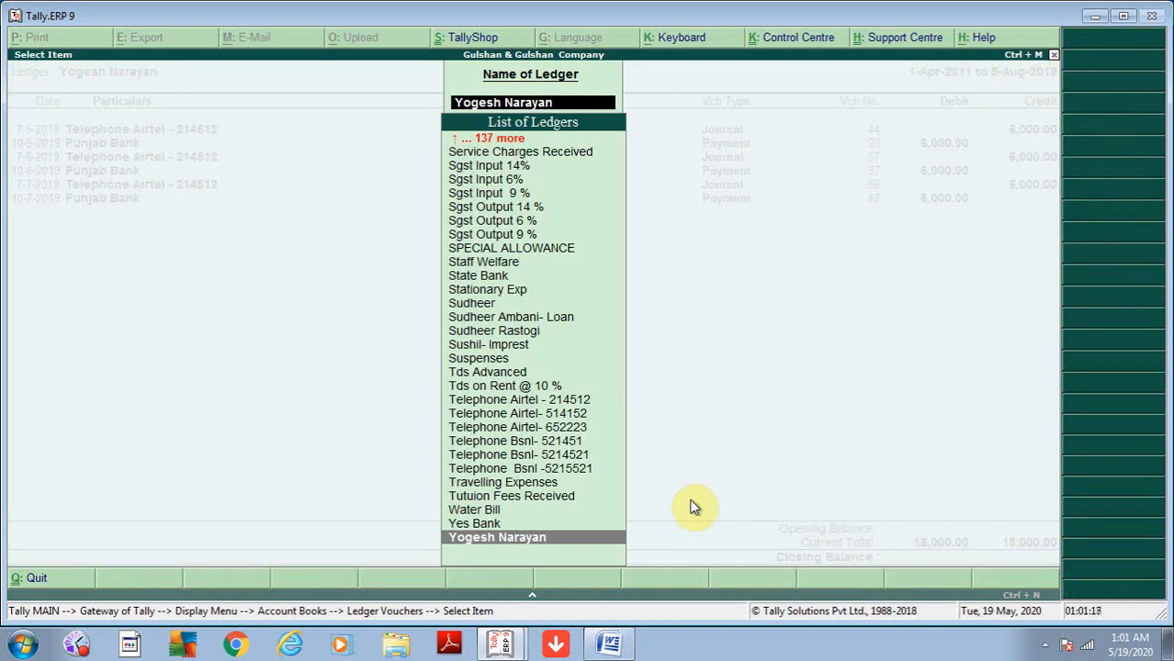
pyautogui.press('Up')
pyautogui.press('Up')
pyautogui.press('Up')
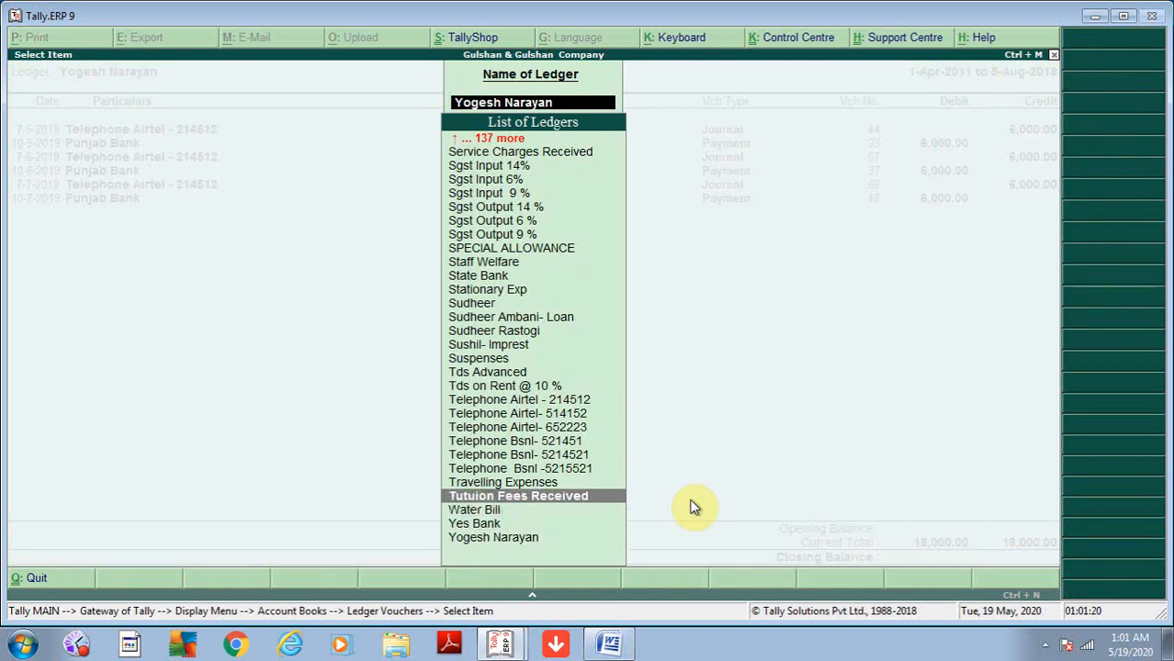
pyautogui.press('Escape')
pyautogui.press('Escape')
pyautogui.press('Escape')
pyautogui.press('Escape')
pyautogui.press('Escape')
pyautogui.press('Escape')
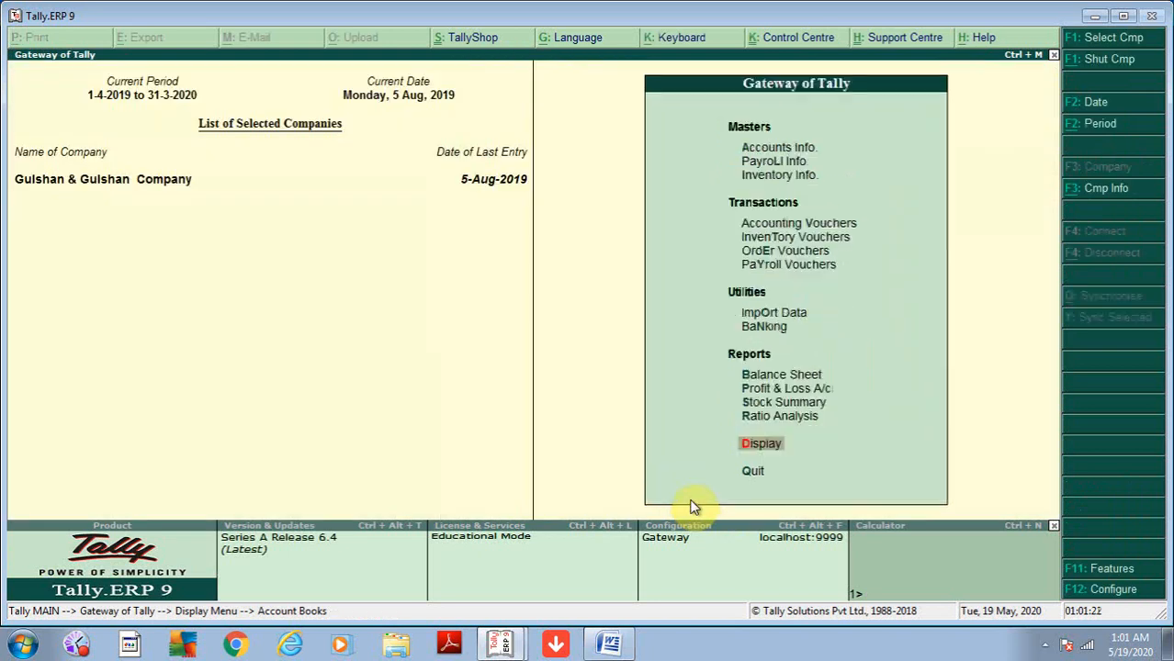
pyautogui.press('d')
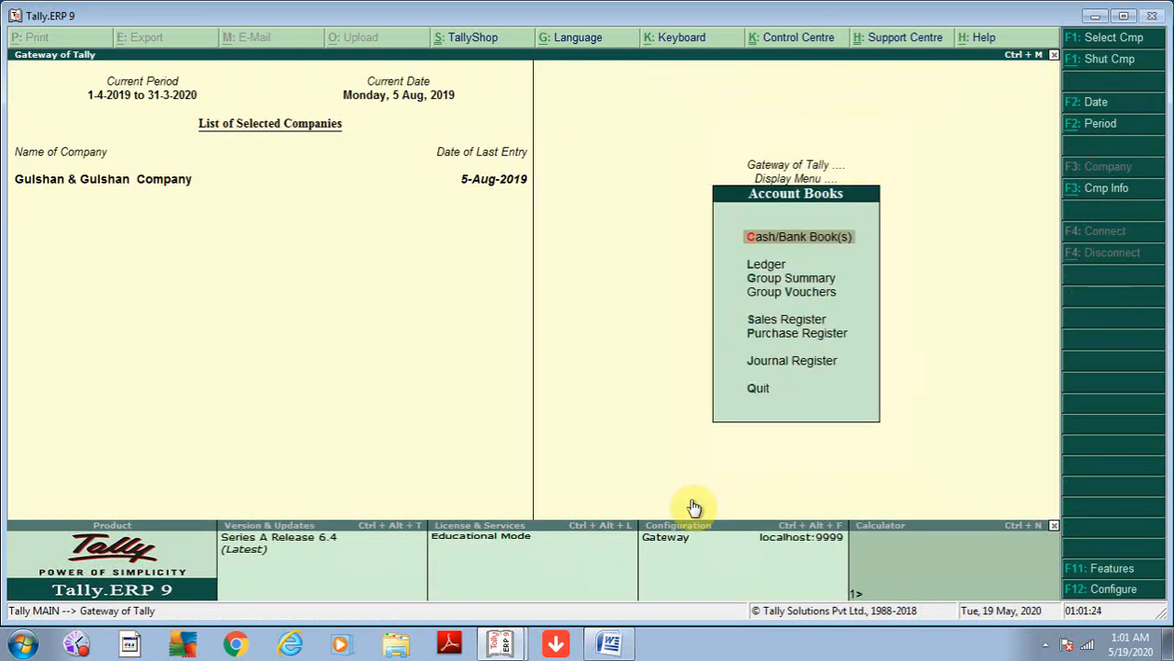
pyautogui.press('l')
pyautogui.press('Escape')
pyautogui.press('Escape')
pyautogui.press('Escape')
pyautogui.press('Escape')
pyautogui.press('Escape')
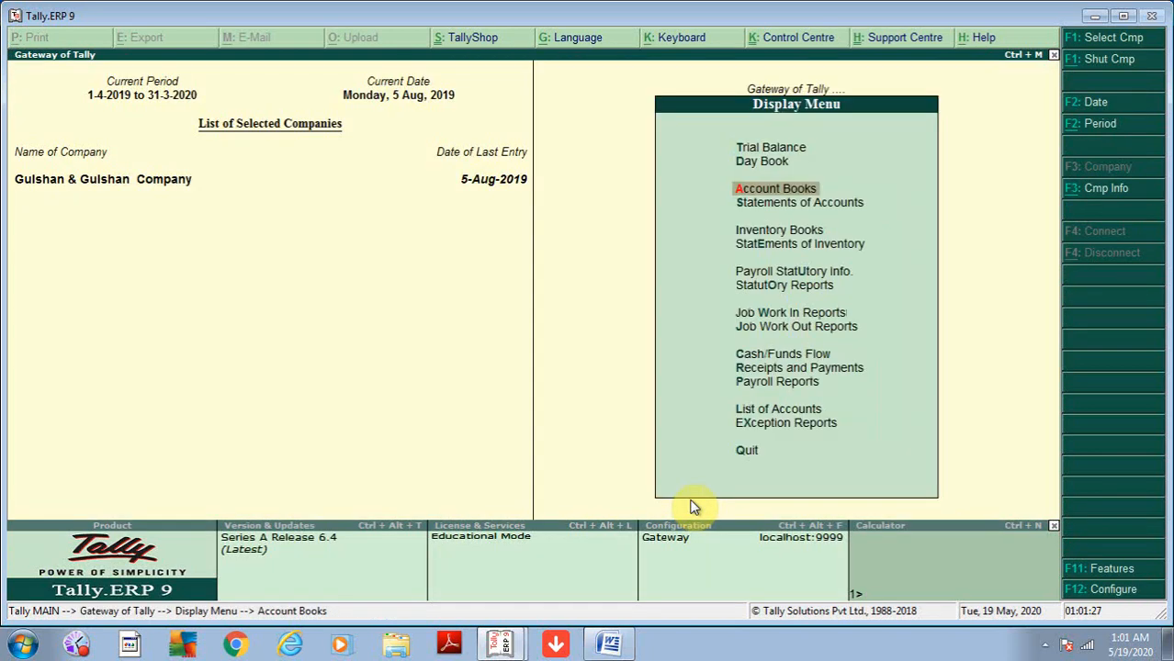
# Drill down from the Purchase Register in Account Books to the list of purchase vouchers for July.
pyautogui.press('d')
pyautogui.press('a')
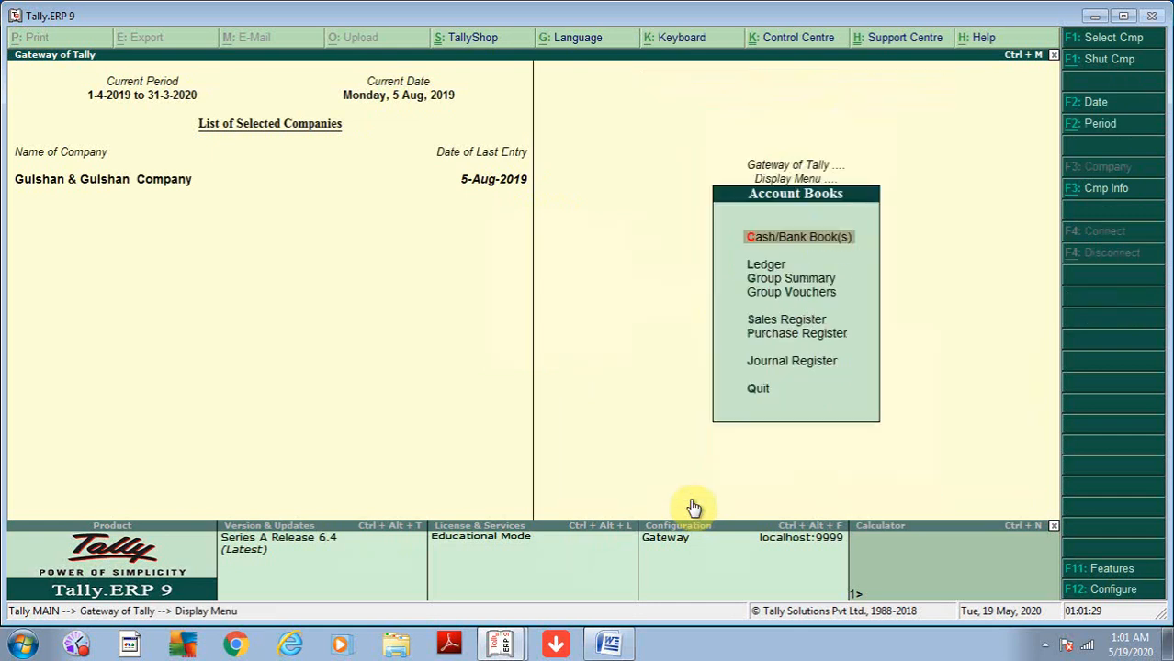
pyautogui.press('p')
pyautogui.press('Up')
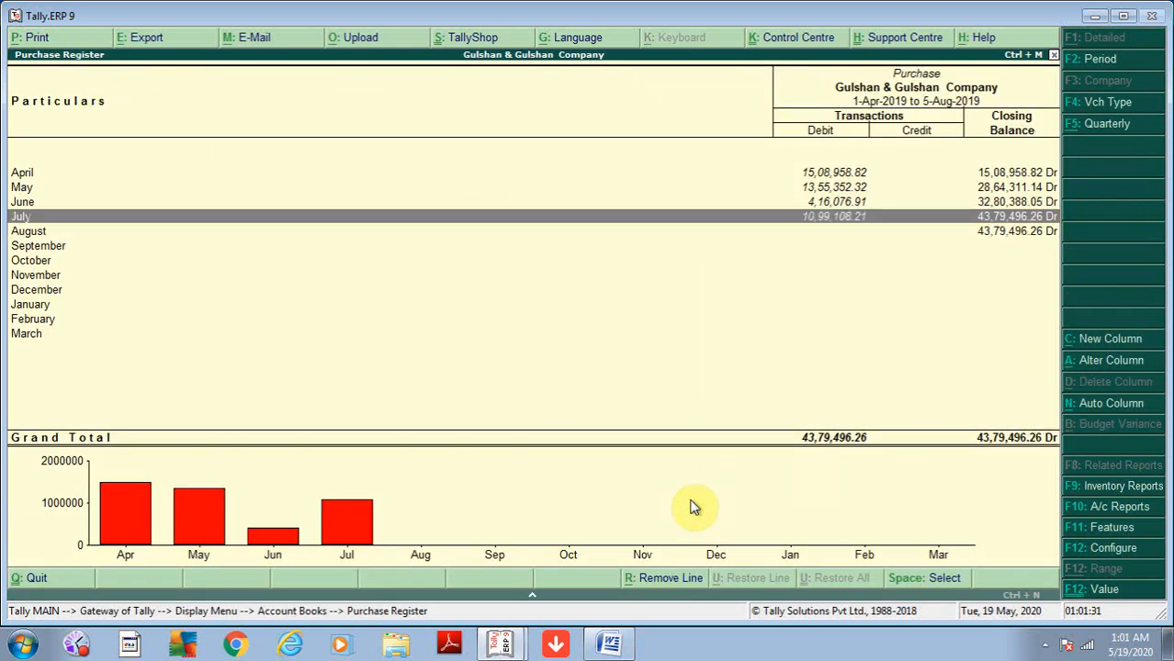
pyautogui.press('Return')
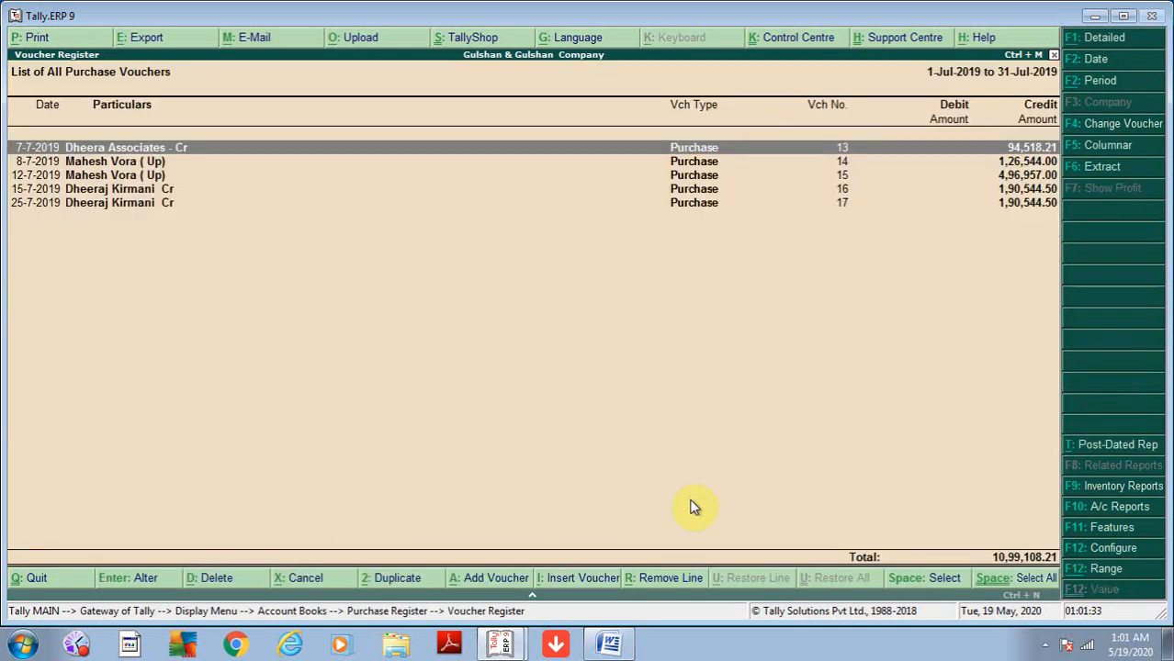
# Extend the purchase voucher list's period to end on 5-8-2019, keeping the start date 1-7-2019.
pyautogui.press('F2')
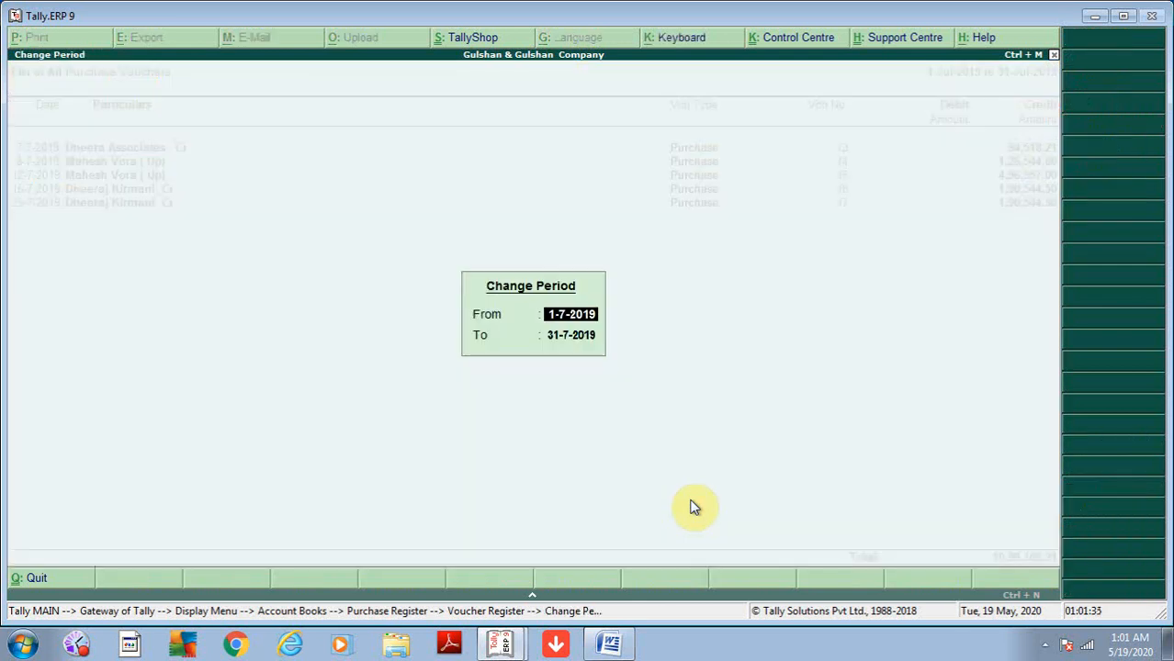
pyautogui.press('Return')
pyautogui.write('5-8')
pyautogui.press('Return')
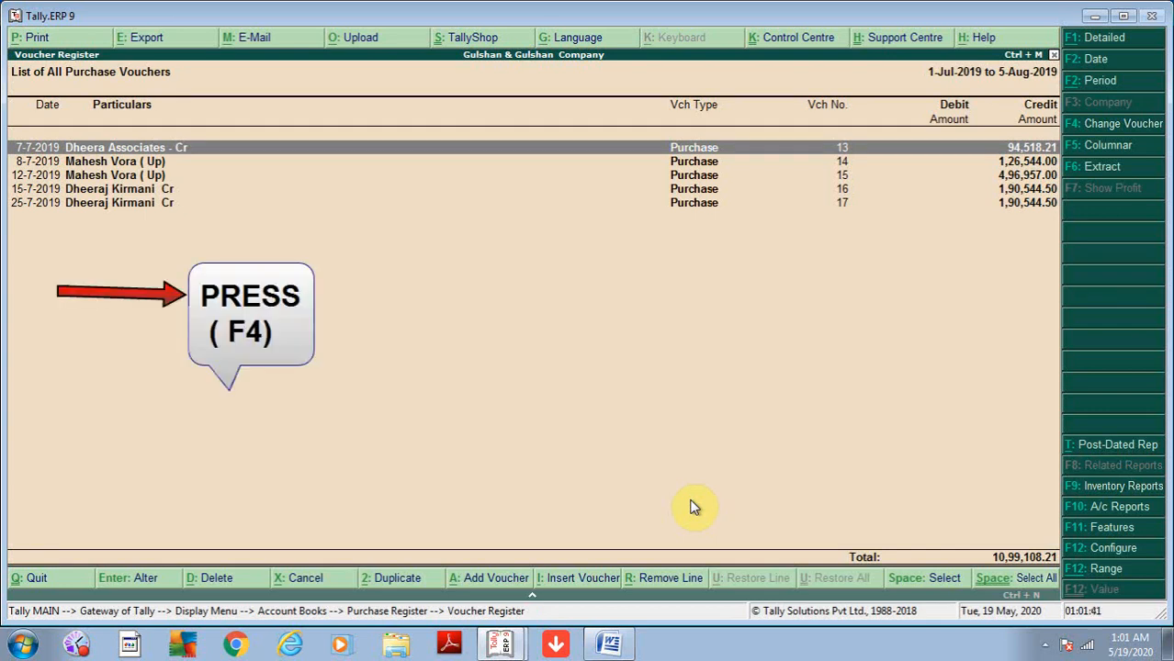
# Change the voucher type of the displayed register to Sales.
pyautogui.press('F4')
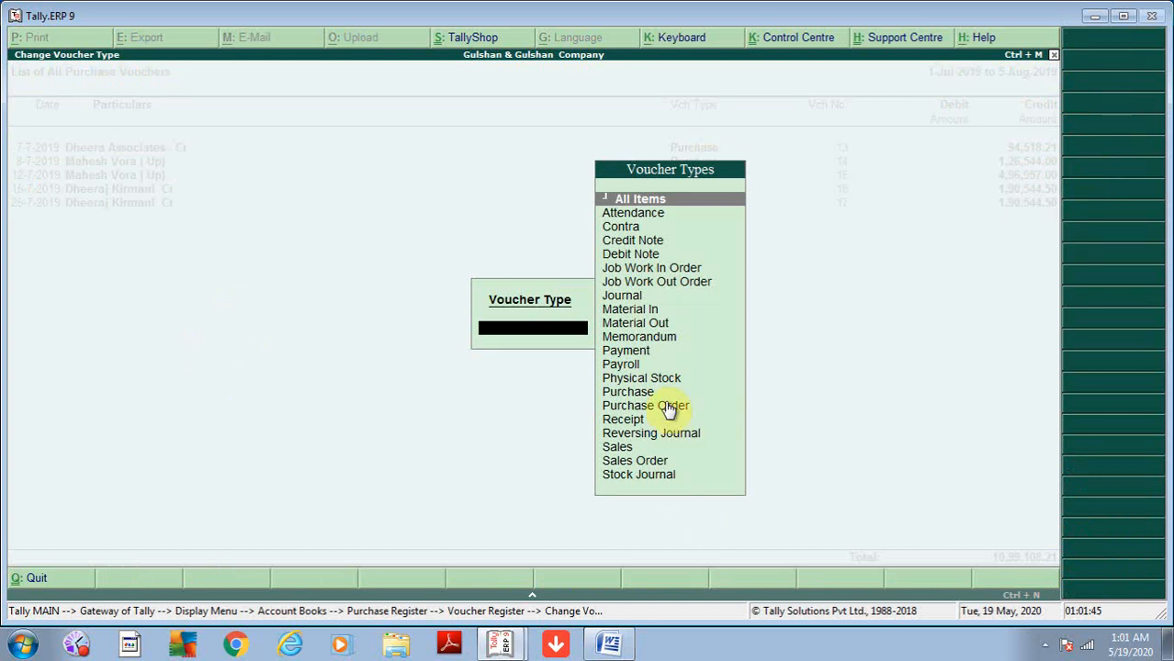
pyautogui.write('SA')
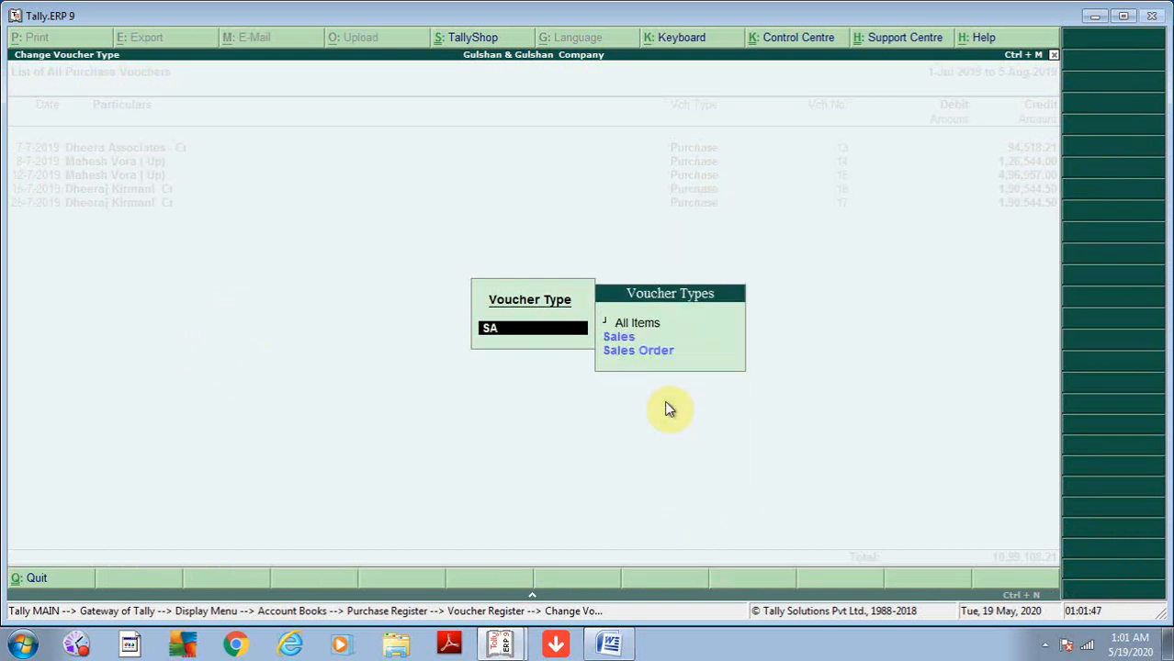
pyautogui.press('Return')
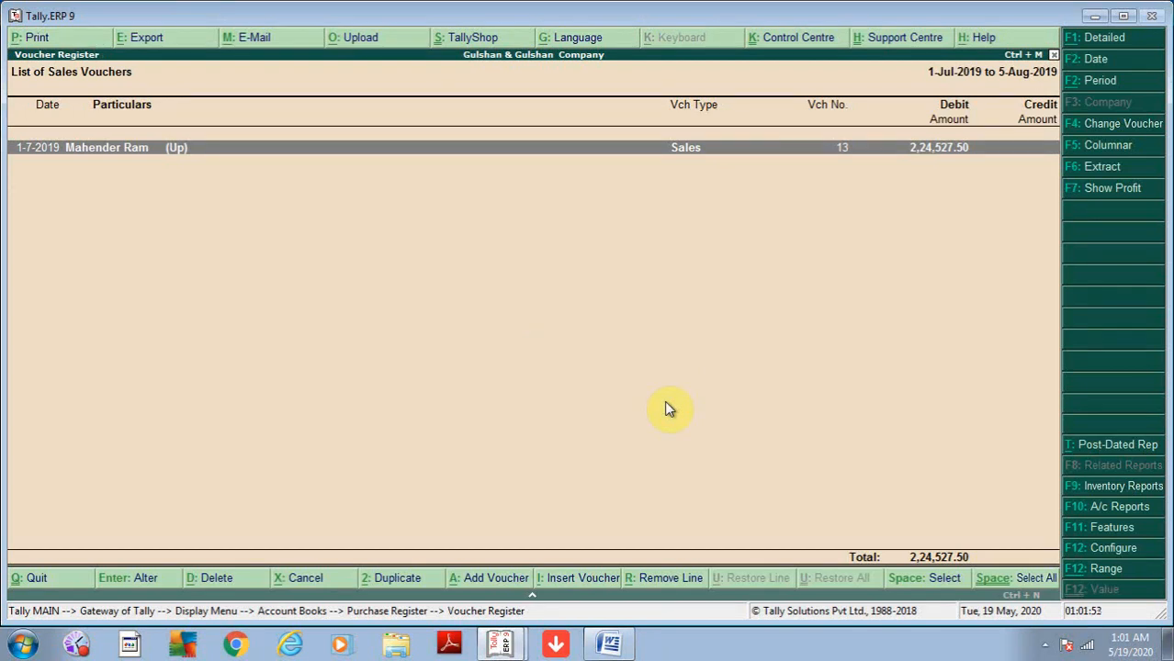
# Change the register's voucher type to Sales Order and return to the Gateway of Tally.
pyautogui.press('F4')
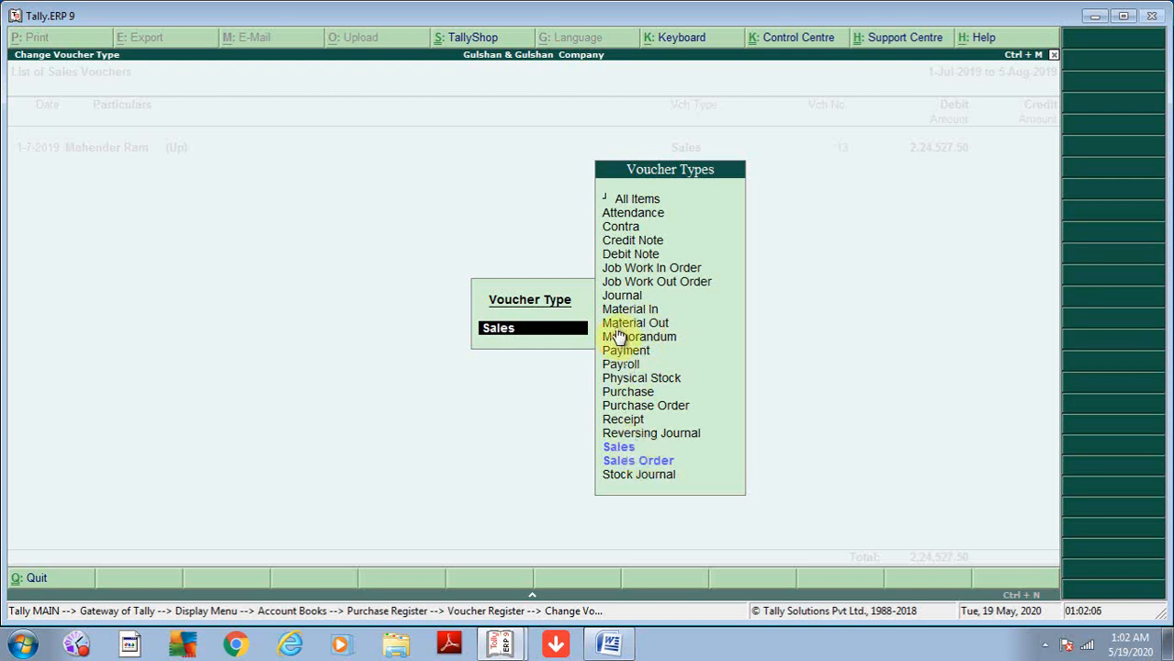
pyautogui.click(714, 459)
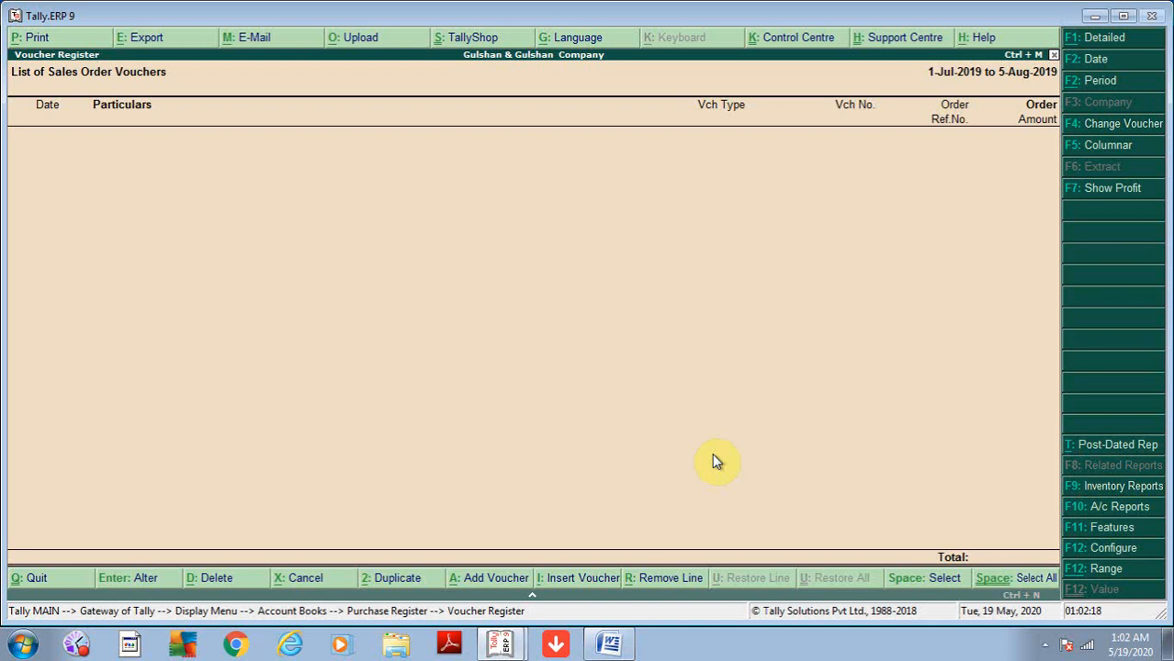
pyautogui.press('Escape')
pyautogui.press('Escape')
pyautogui.press('Escape')
pyautogui.press('Escape')
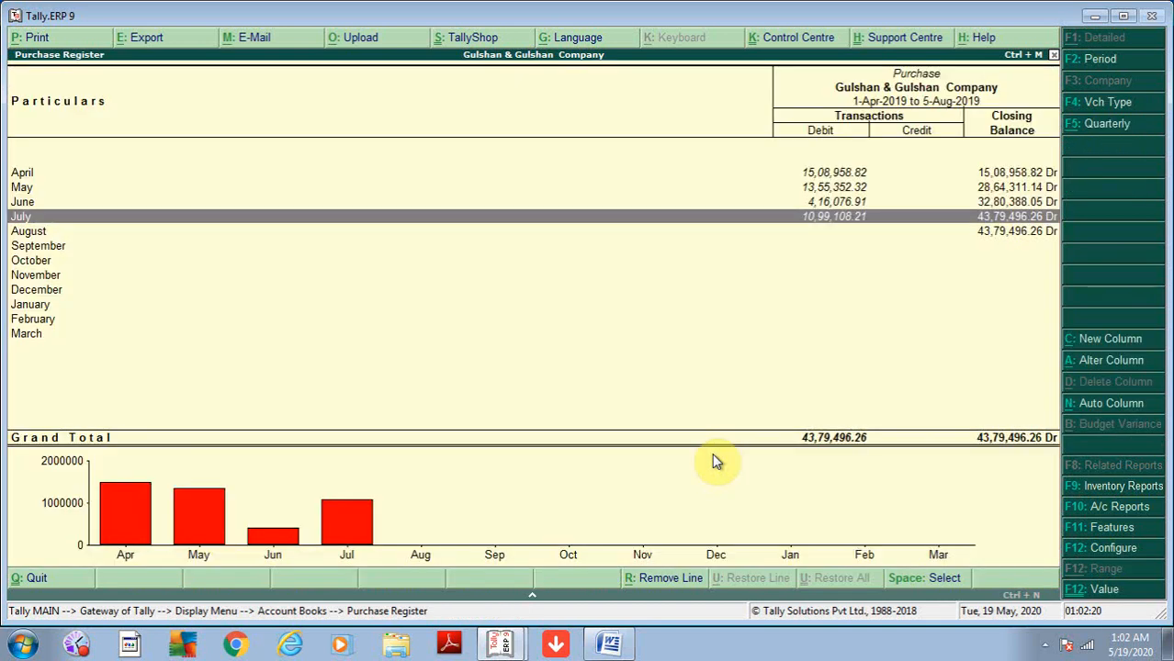
pyautogui.press('Escape')
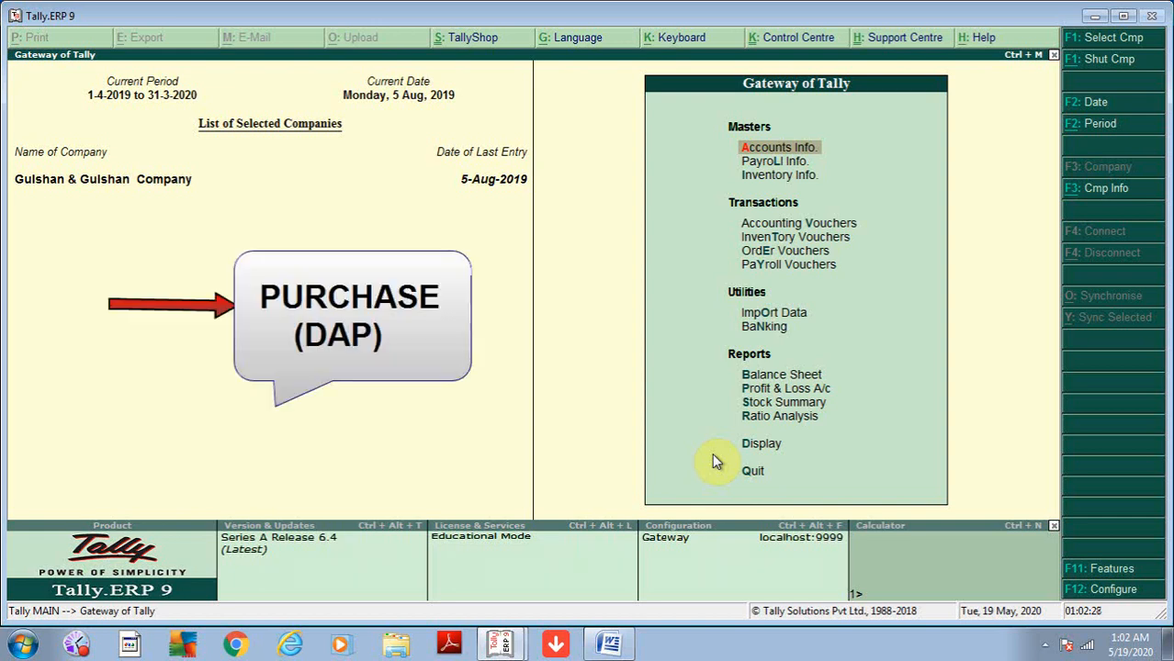
# Display the July purchase vouchers again from the Purchase Register and return to the Gateway of Tally.
pyautogui.press('d')
pyautogui.press('a')
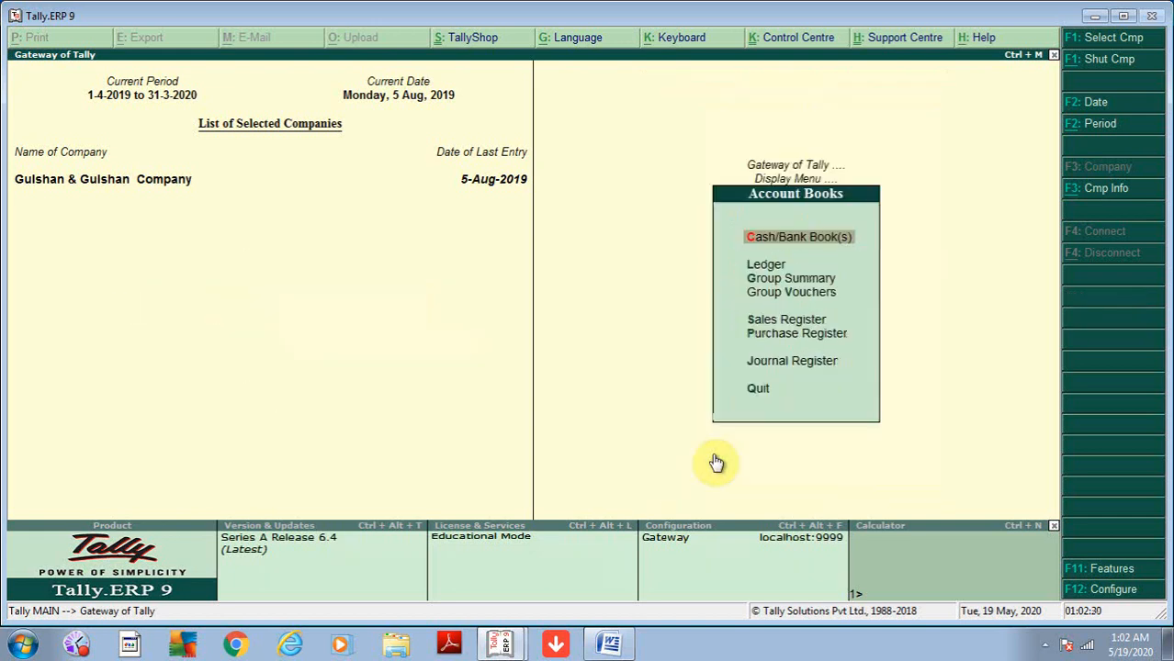
pyautogui.press('p')
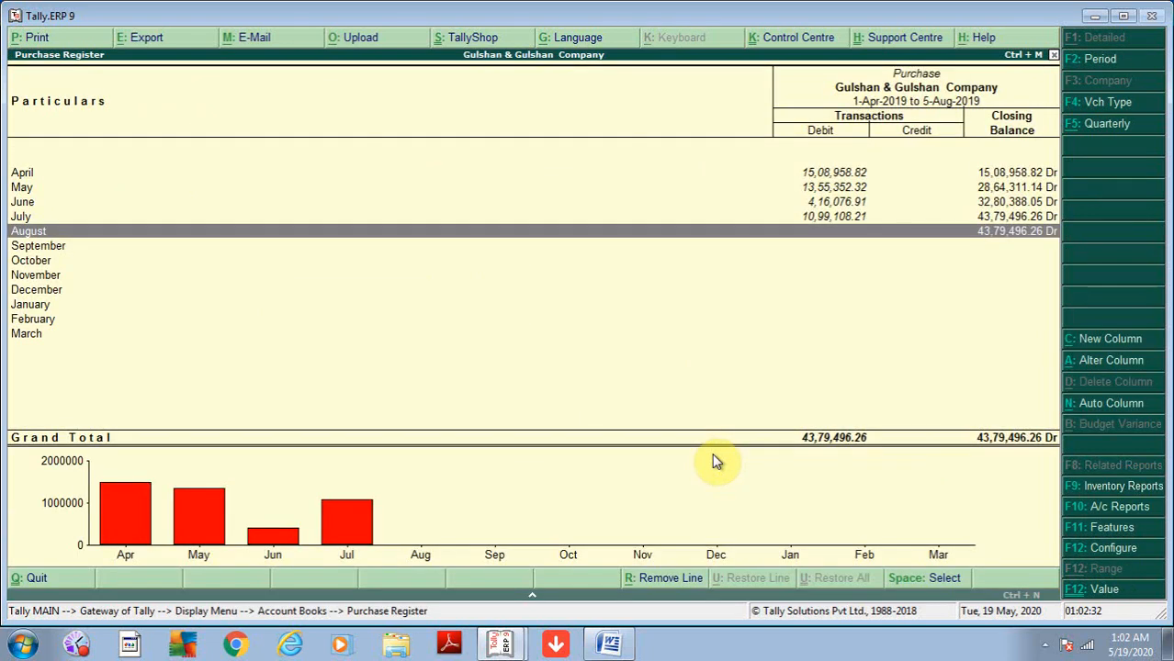
pyautogui.press('Up')
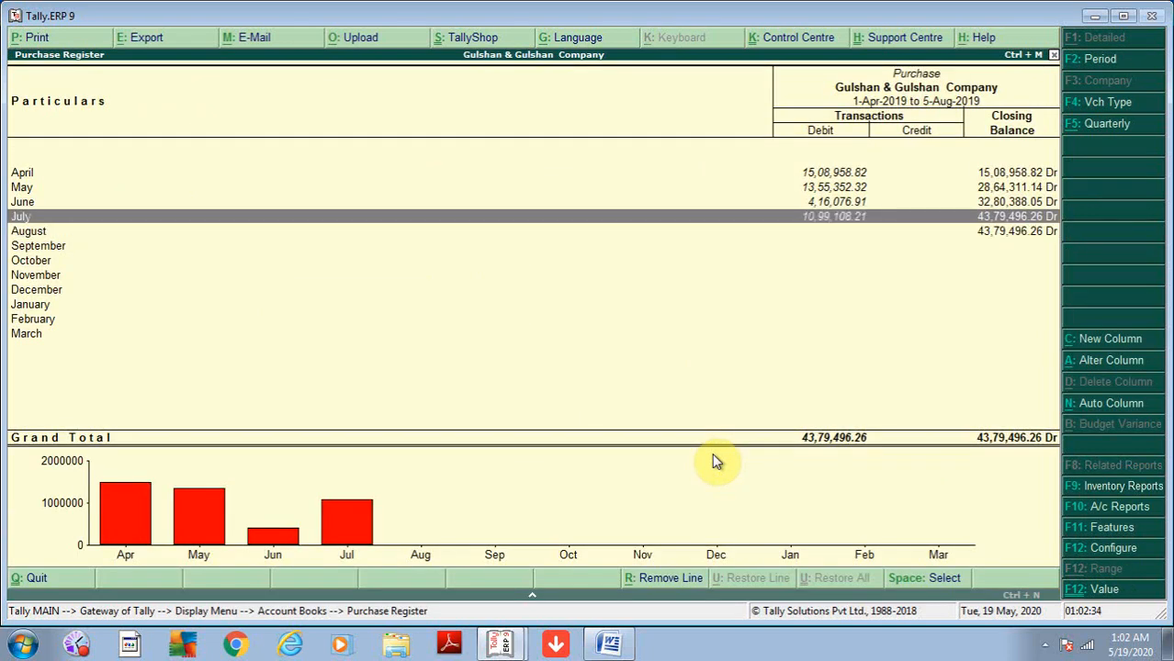
pyautogui.press('Return')
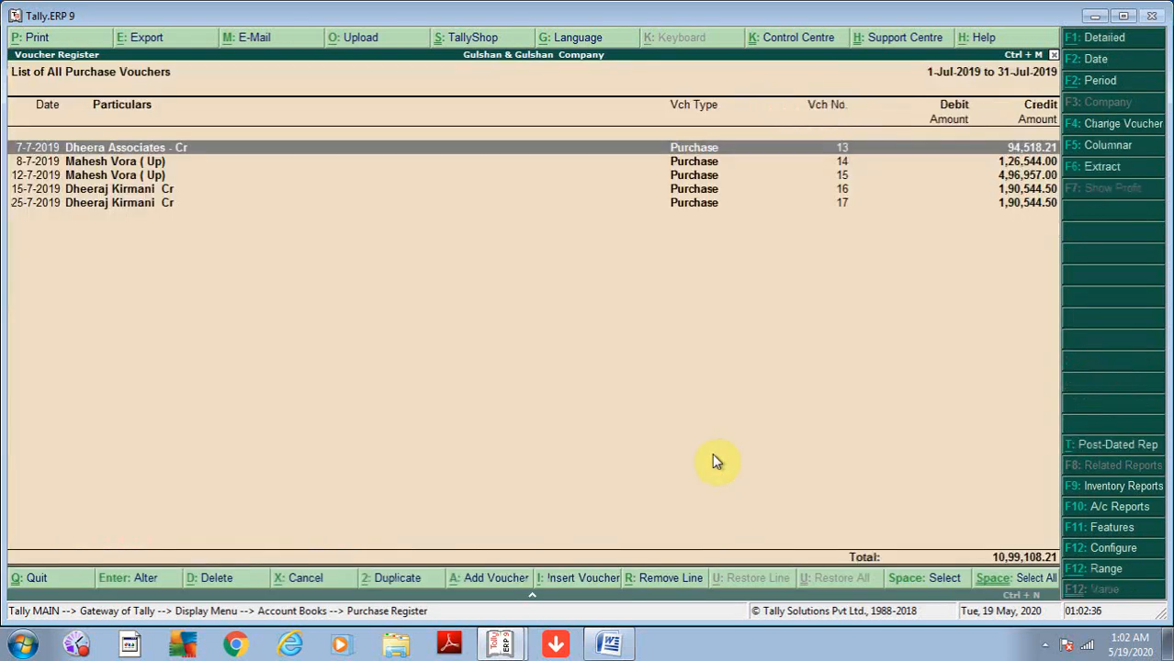
pyautogui.press('Escape')
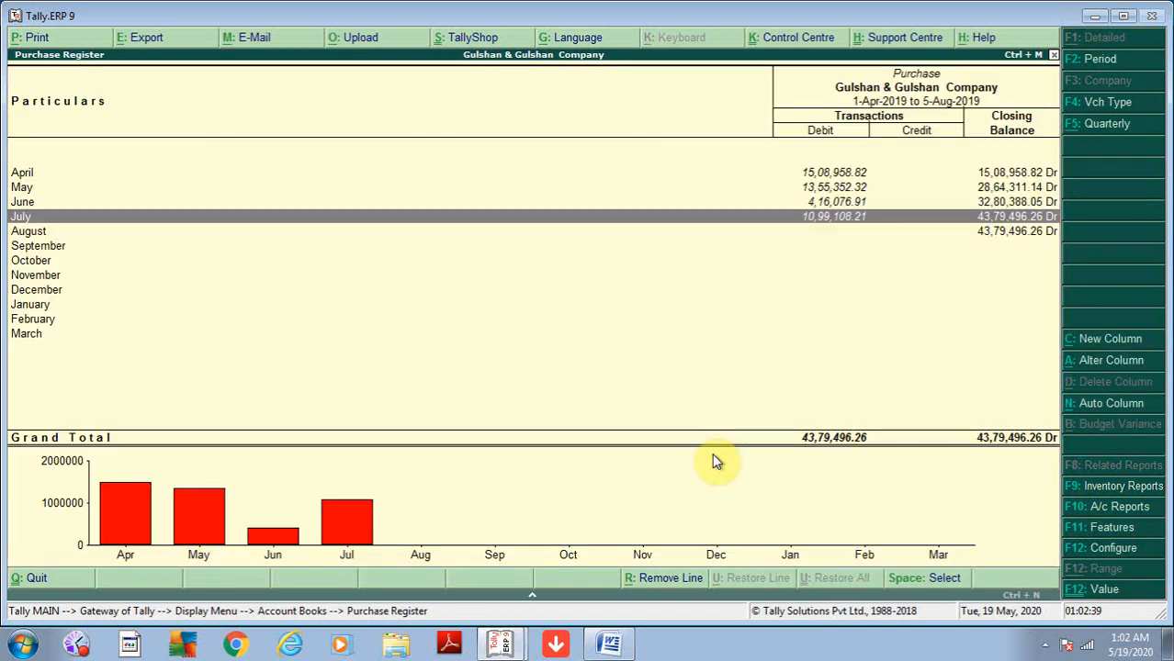
pyautogui.press('Escape')
pyautogui.press('Escape')
pyautogui.press('Escape')
pyautogui.press('Escape')
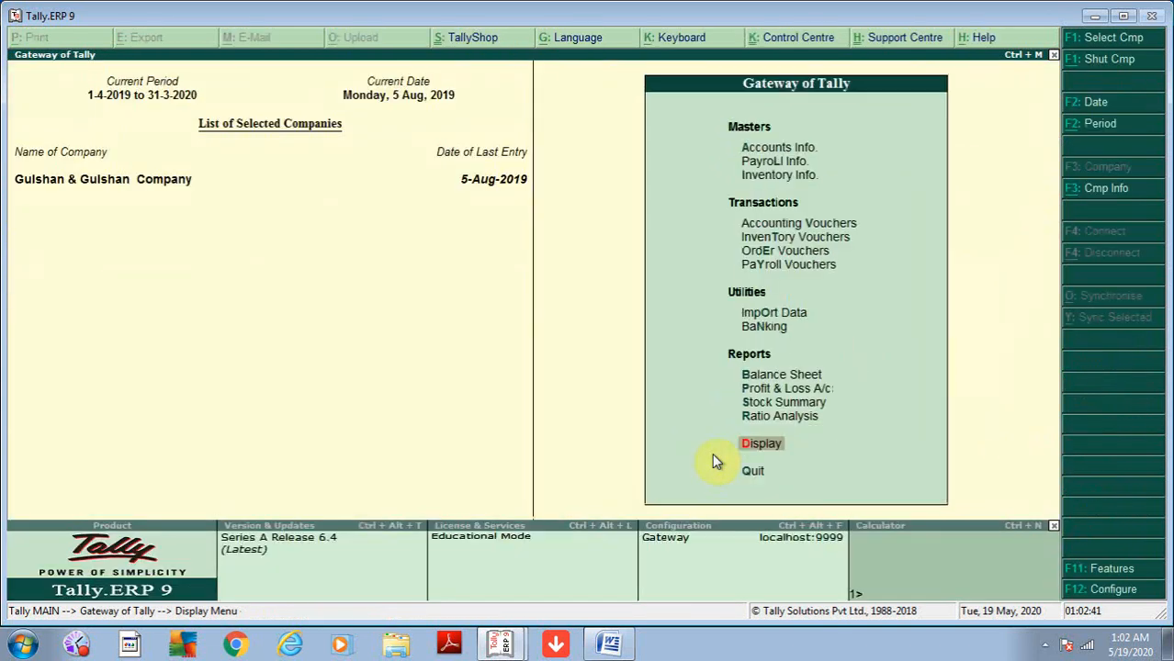
pyautogui.press('Escape')
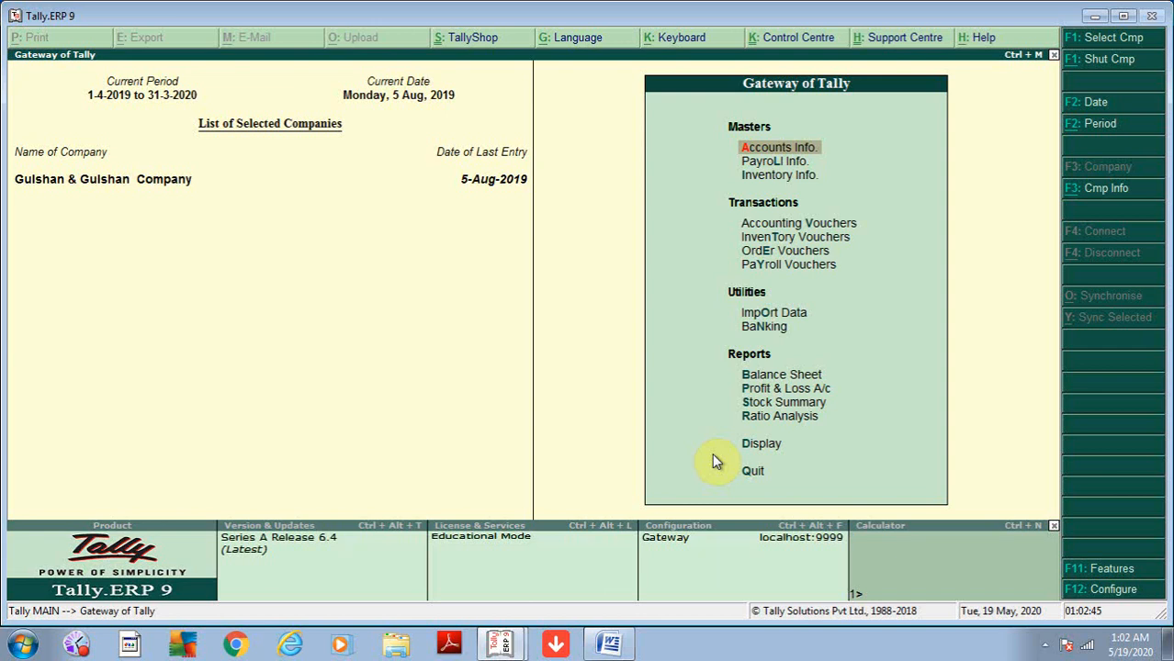
# Display the July sales vouchers from the Sales Register and return to the Gateway of Tally.
pyautogui.press('d')
pyautogui.press('a')
pyautogui.press('s')
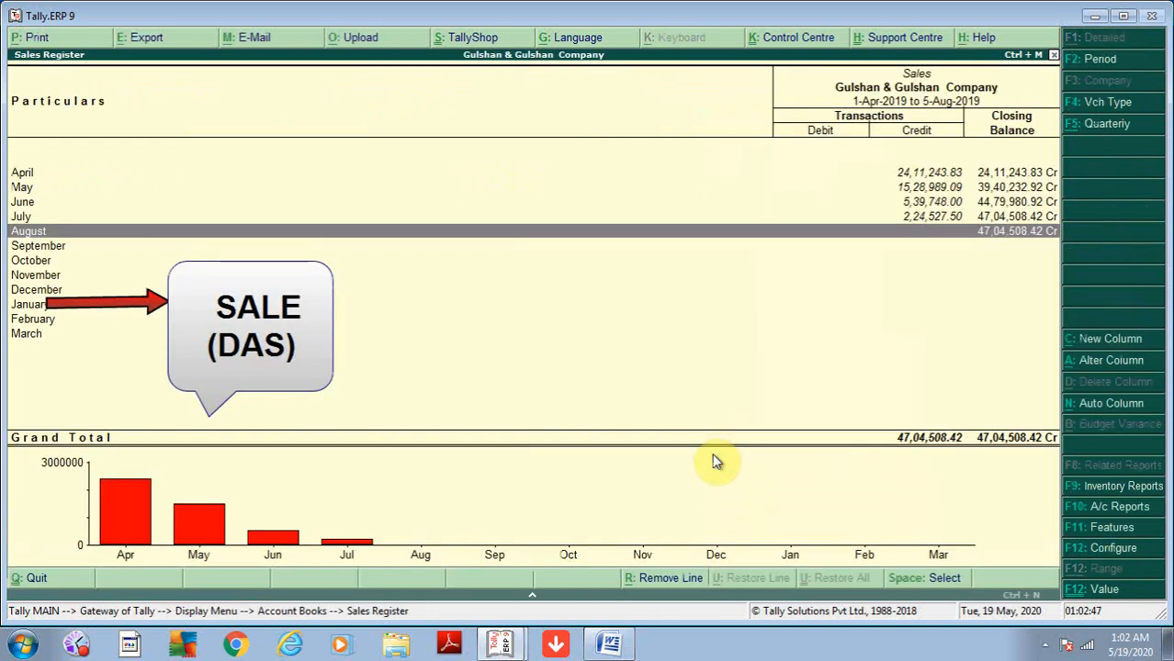
pyautogui.press('Up')
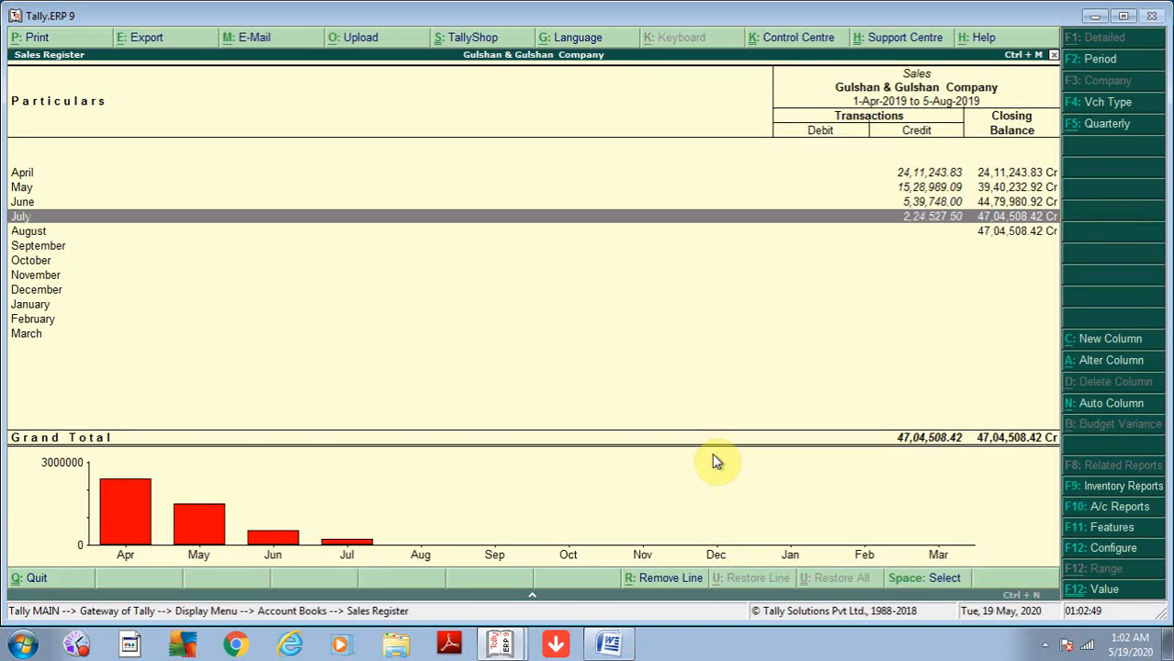
pyautogui.press('Return')
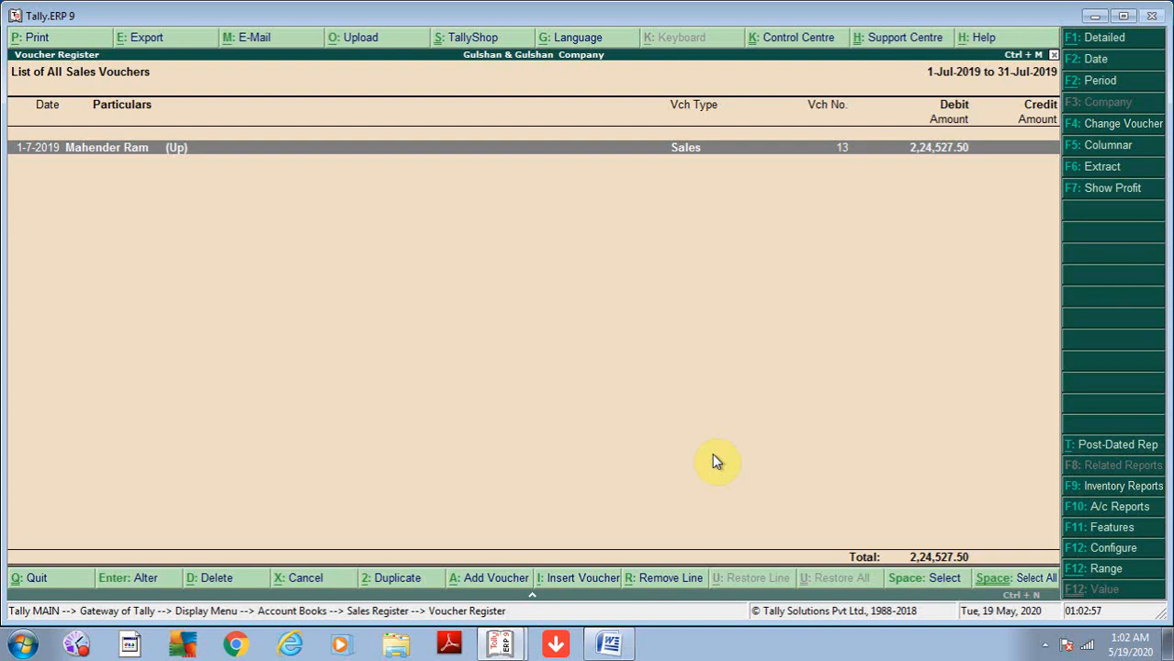
pyautogui.press('Escape')
pyautogui.press('Escape')
pyautogui.press('Escape')
pyautogui.press('Escape')
pyautogui.press('Escape')
pyautogui.press('Escape')
pyautogui.press('Escape')
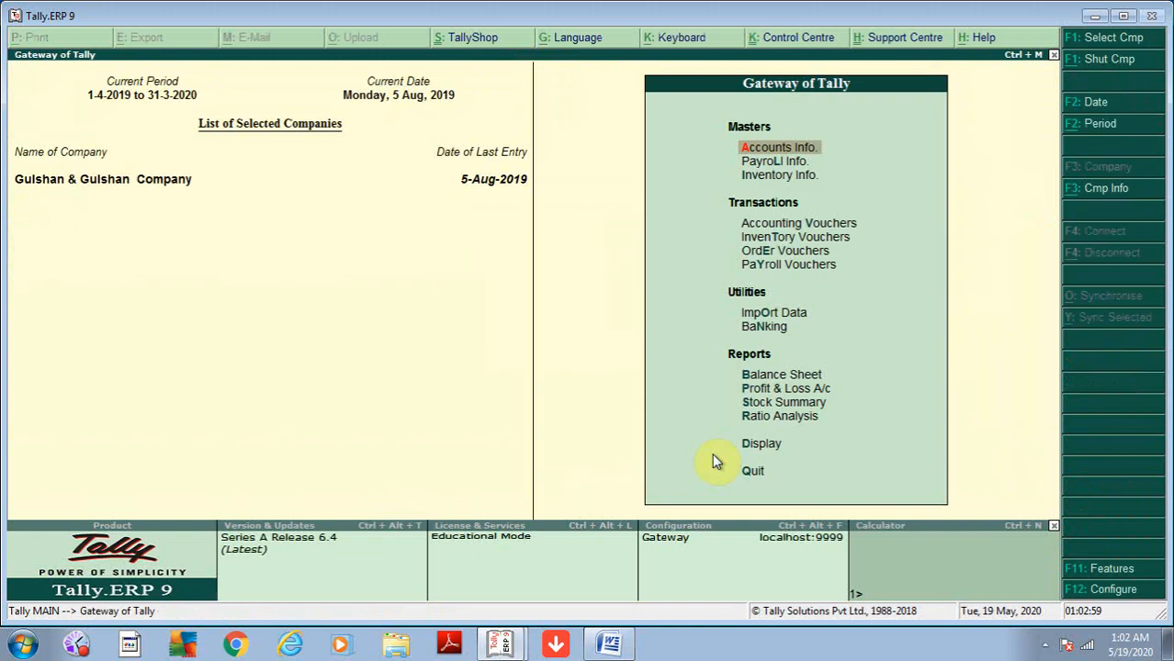
# Display the July journal vouchers from the Journal Register and return to the Gateway of Tally.
pyautogui.press('d')
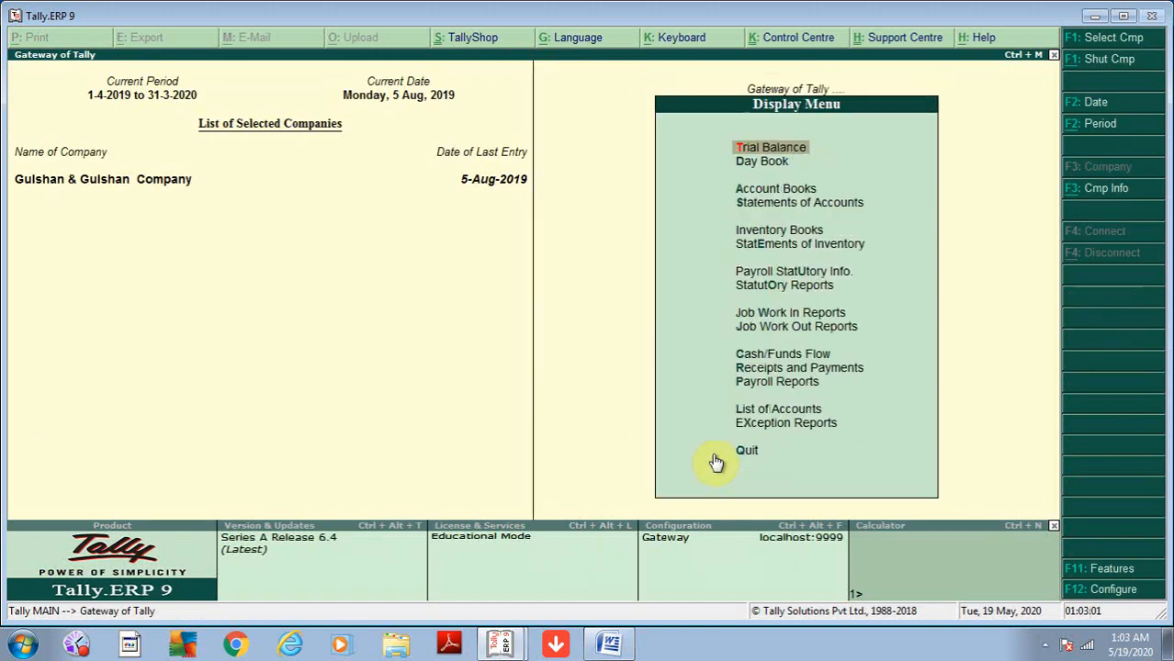
pyautogui.press('a')
pyautogui.press('j')
pyautogui.press('j')
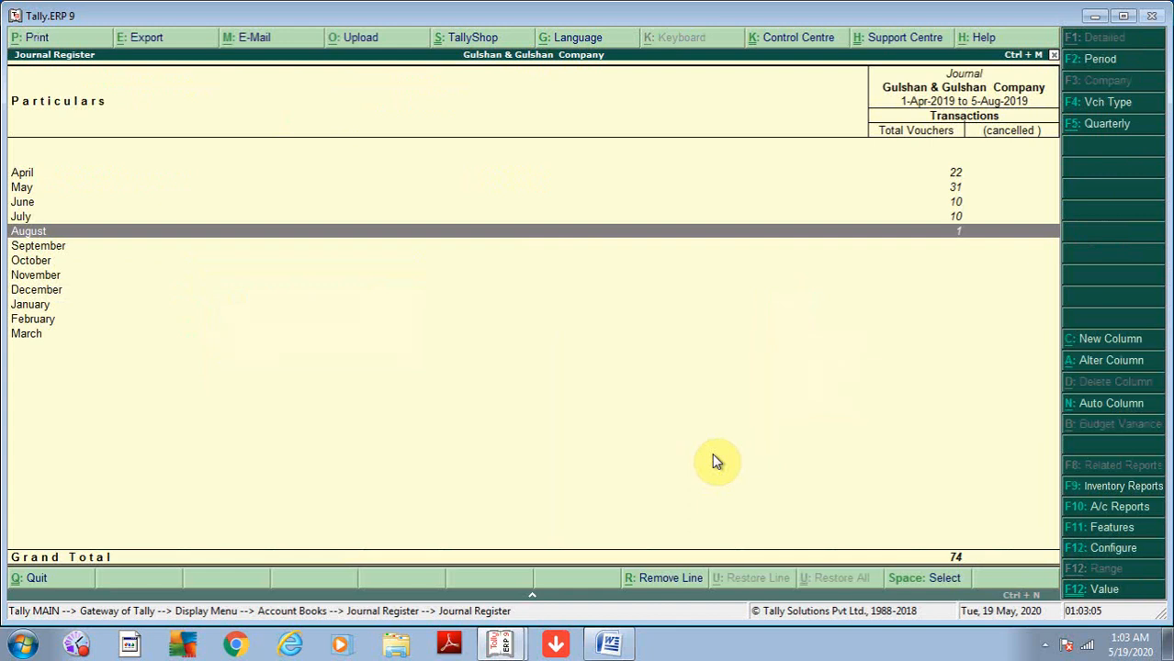
pyautogui.press('Up')
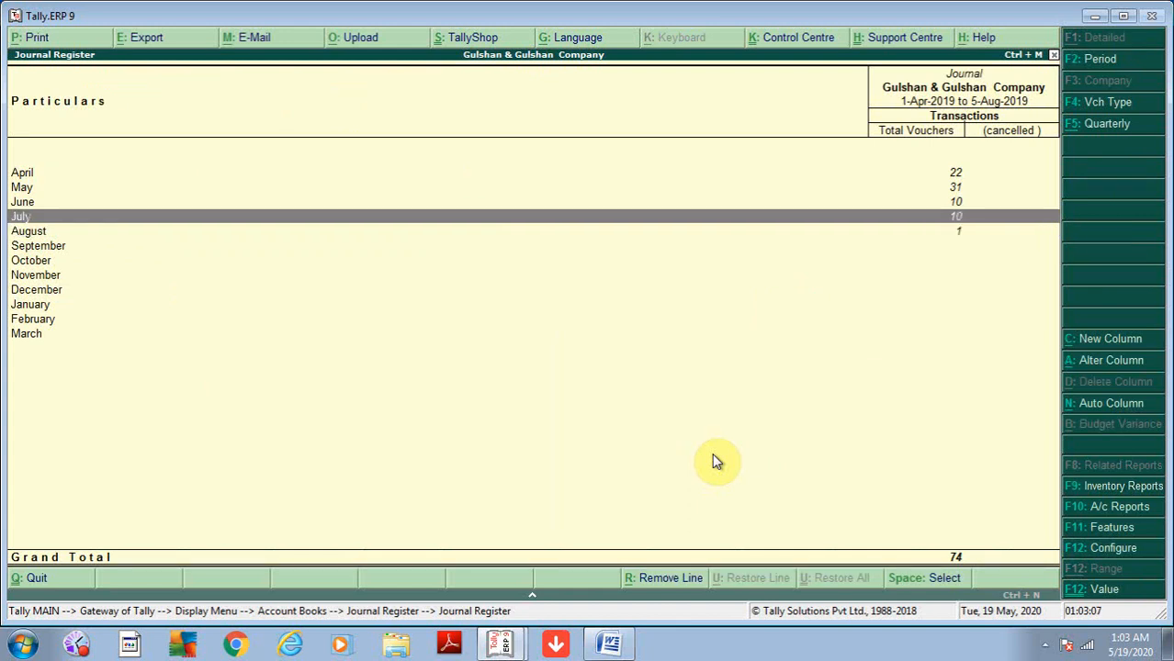
pyautogui.press('Return')
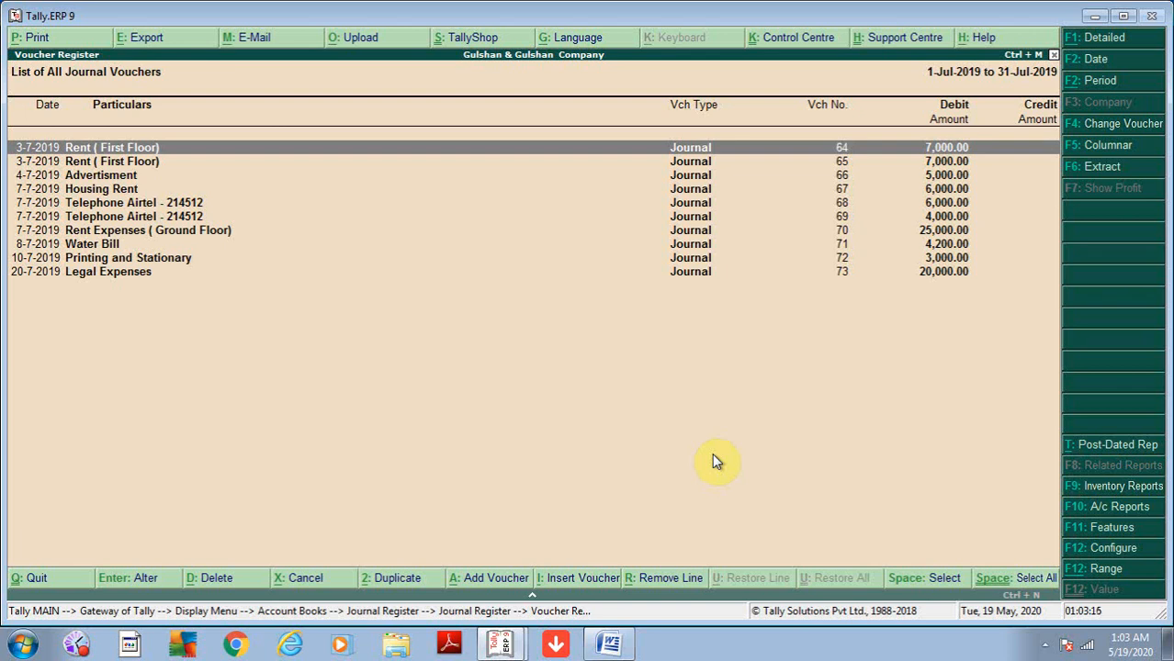
pyautogui.press('Escape')
pyautogui.press('Escape')
pyautogui.press('Escape')
pyautogui.press('Escape')
pyautogui.press('Escape')
pyautogui.press('Escape')
pyautogui.press('Escape')
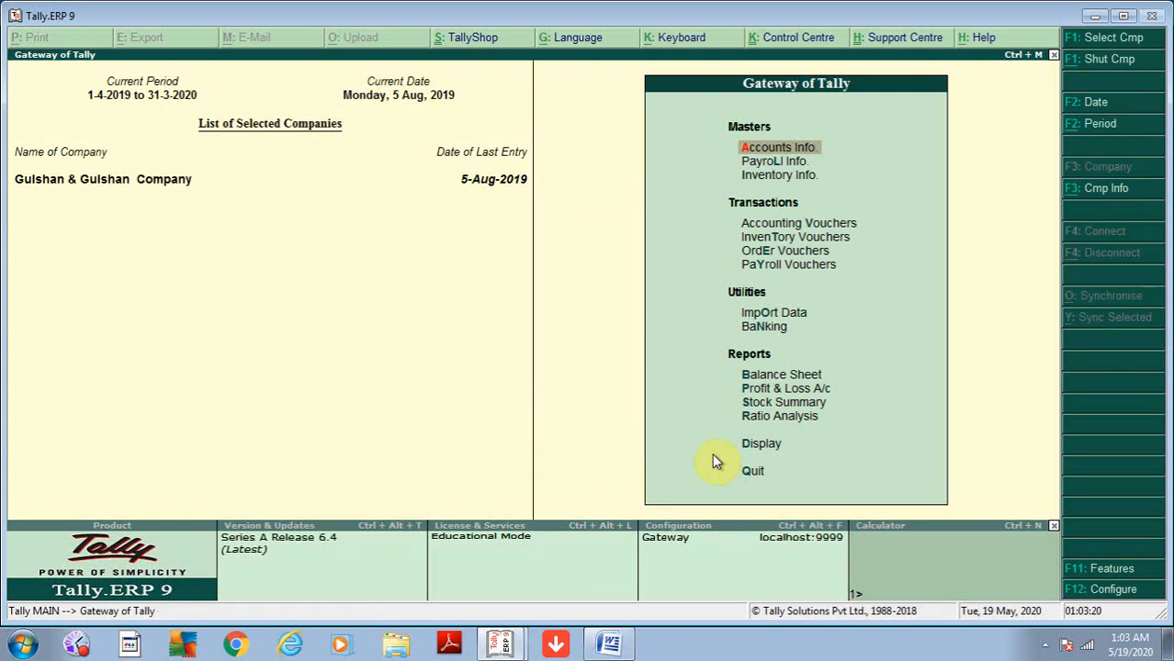
# Display the May vouchers of the Cash ledger from the Cash/Bank Books.
pyautogui.press('d')
pyautogui.press('a')
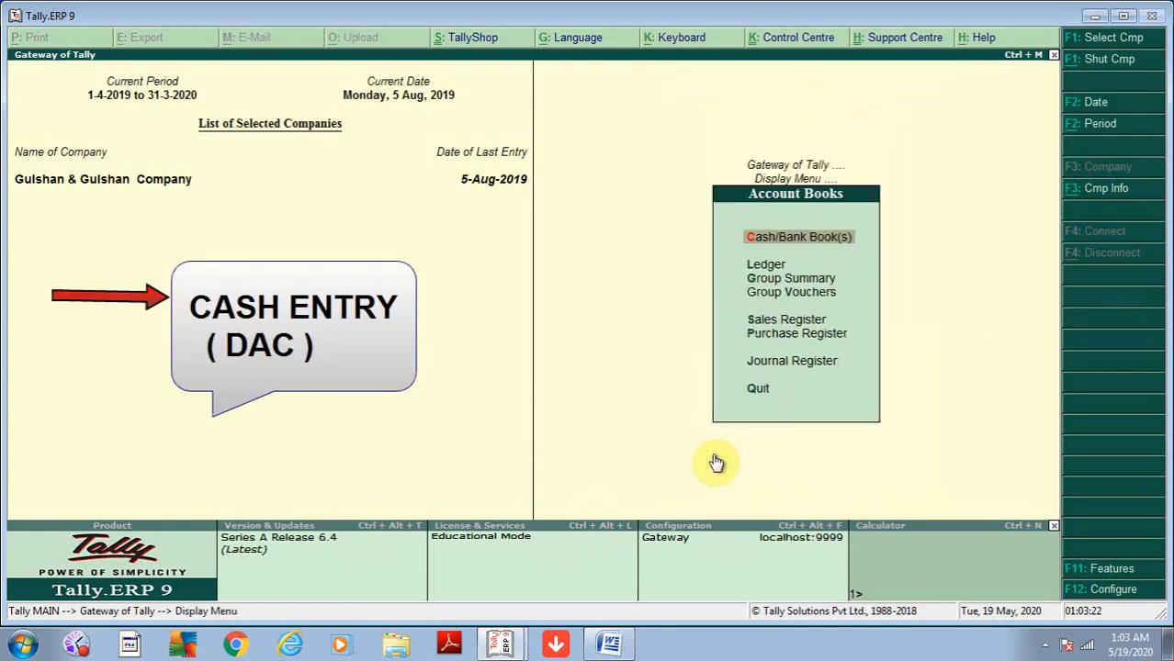
pyautogui.press('c')
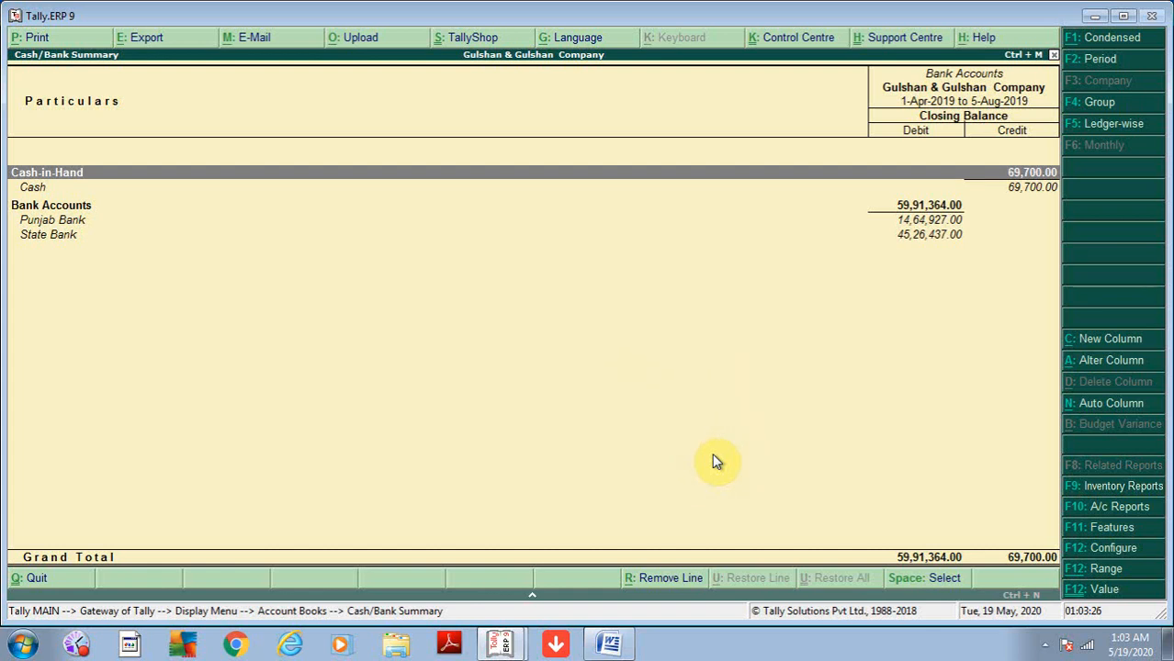
pyautogui.press('Down')
pyautogui.press('Return')
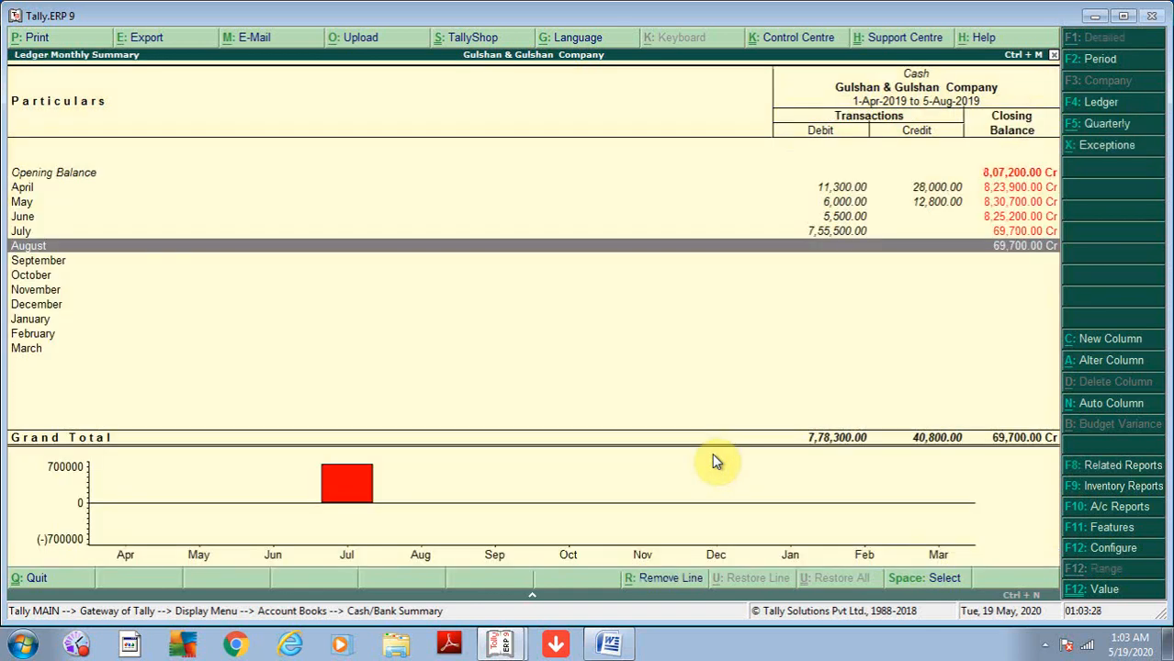
pyautogui.press('Up')
pyautogui.press('Up')
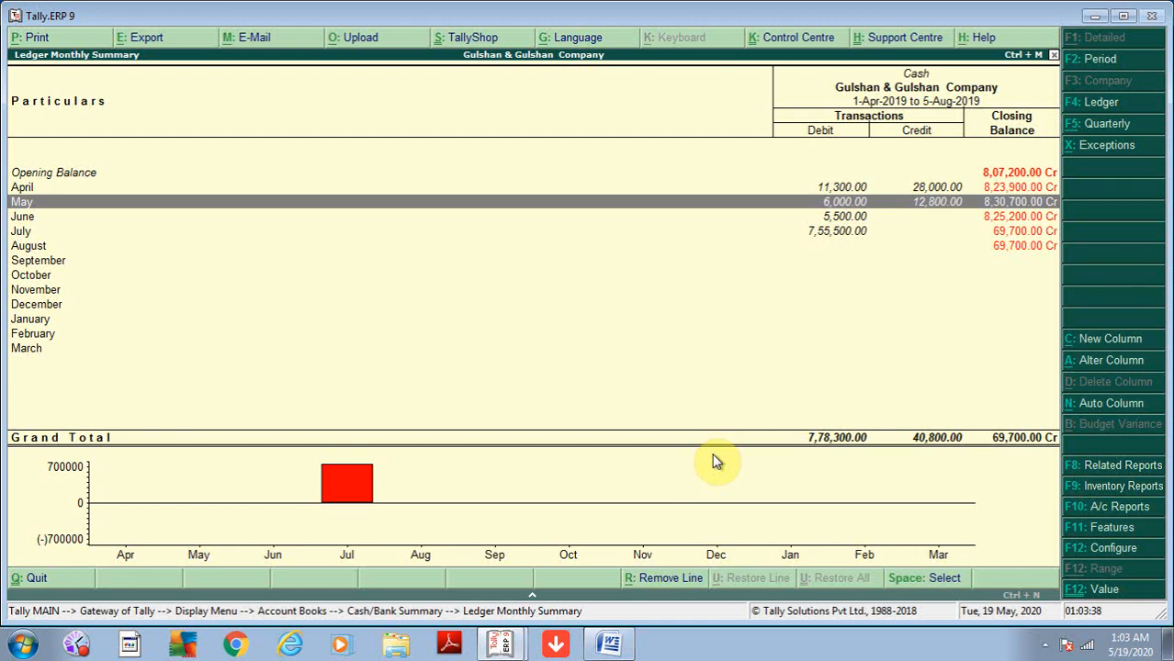
pyautogui.press('Return')
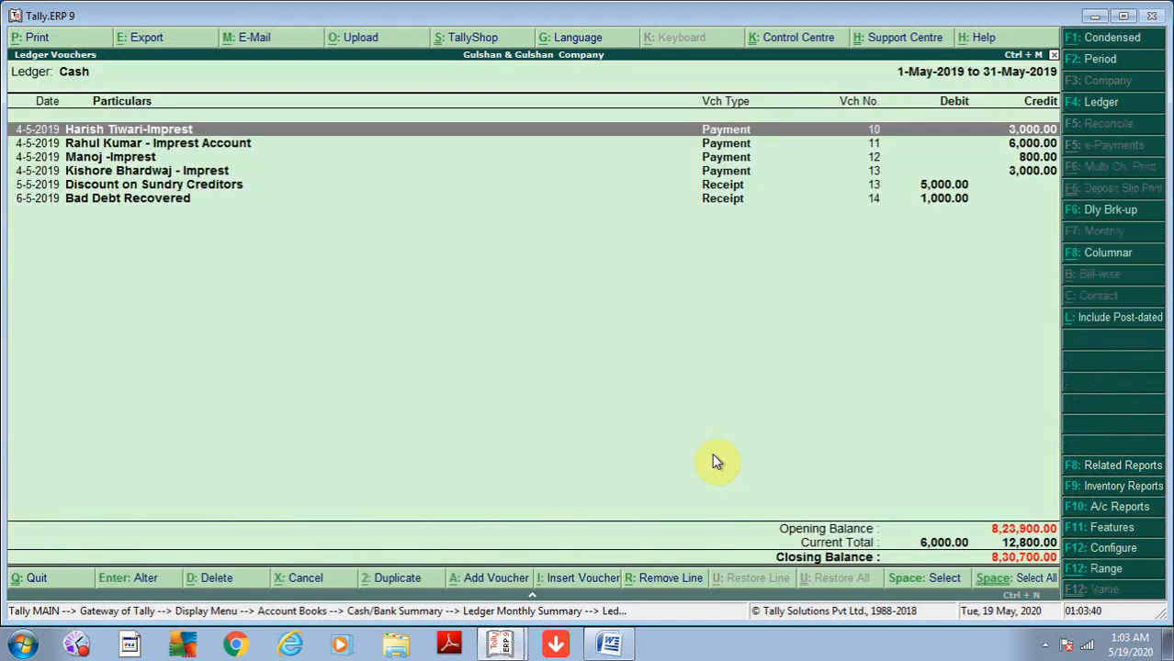
# Set the date of the first May cash payment voucher to 1-May-2019 and open its imprest ledger for alteration.
pyautogui.press('Return')
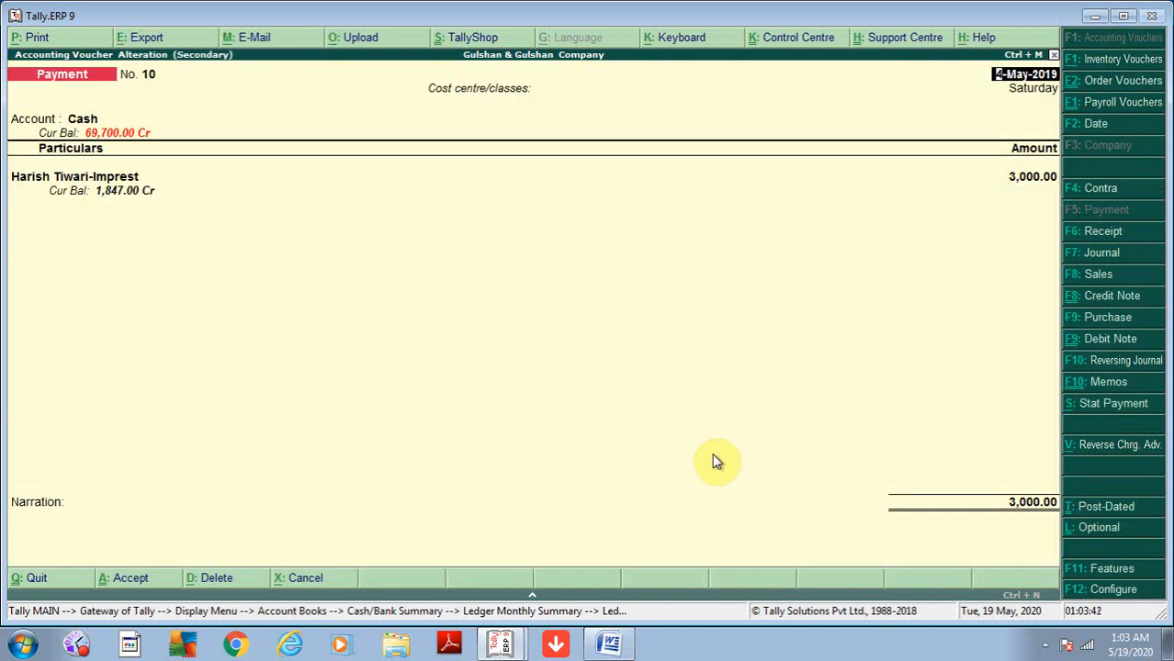
pyautogui.write('1')
pyautogui.press('Return')
pyautogui.press('Return')
pyautogui.press('Return')
pyautogui.press('Return')
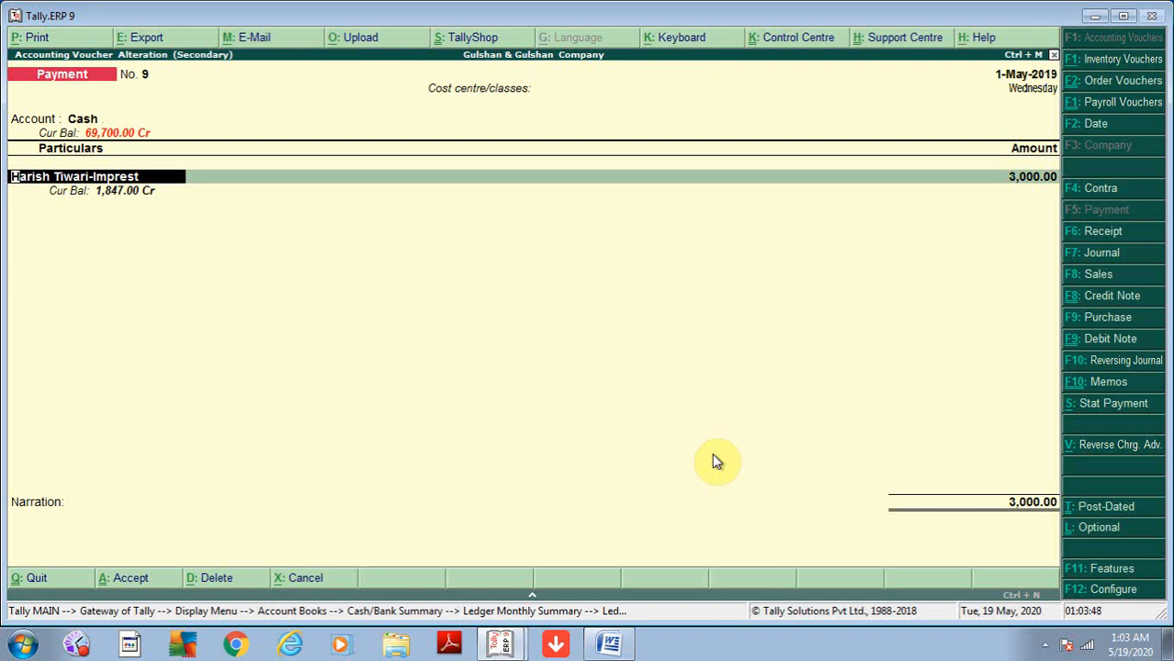
pyautogui.hotkey('ctrl', 'Return')
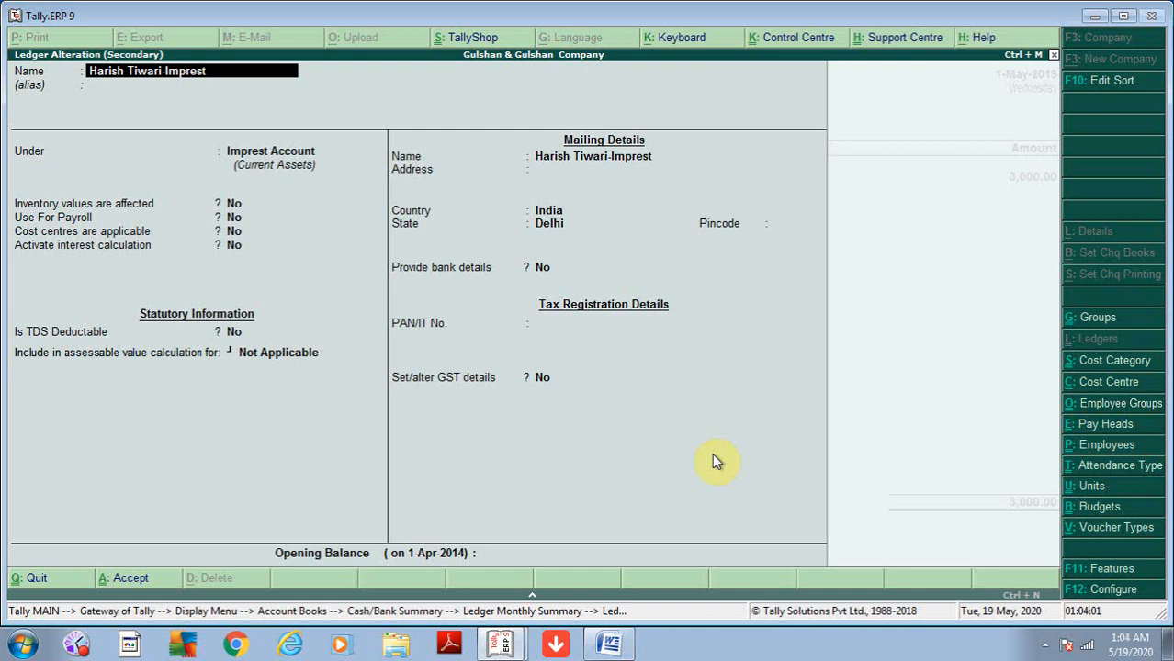
# Quit the ledger alteration and the payment voucher without saving and return to the Gateway of Tally.
pyautogui.press('Escape')
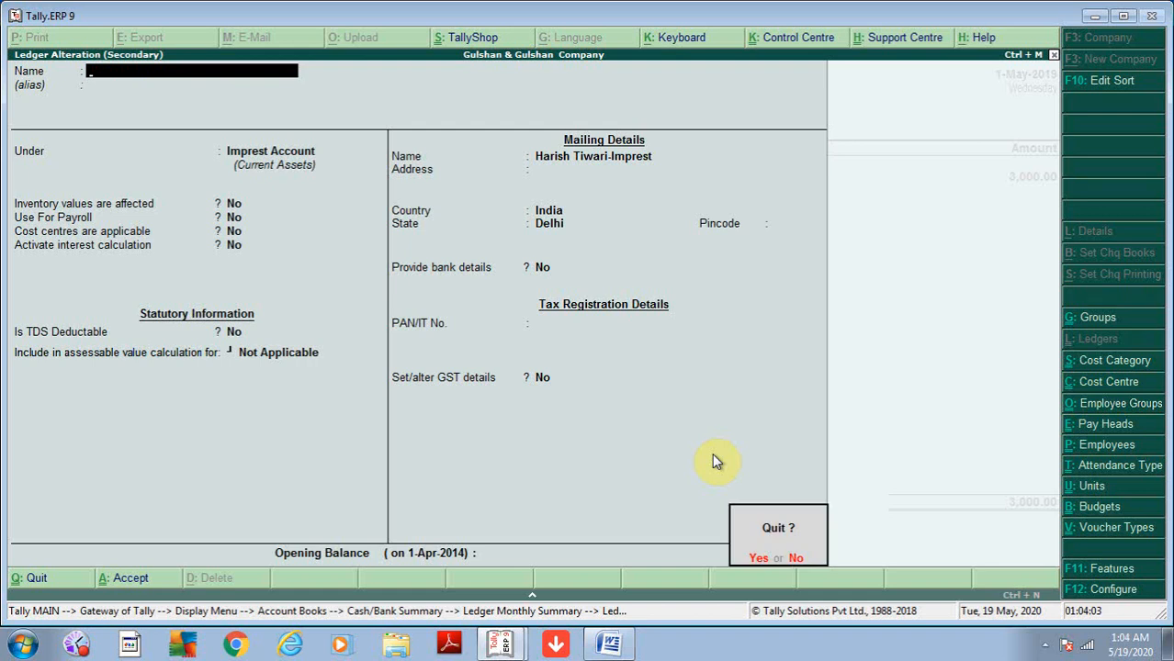
pyautogui.press('Return')
pyautogui.press('Escape')
pyautogui.press('Return')
pyautogui.press('Escape')
pyautogui.press('Escape')
pyautogui.press('Escape')
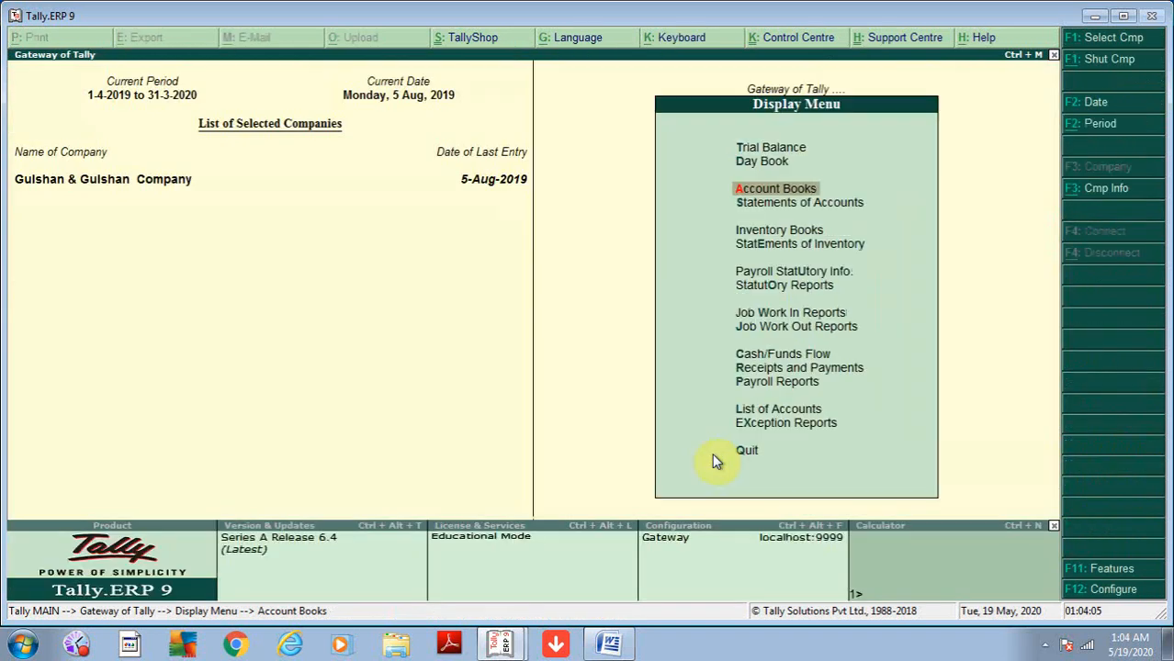
pyautogui.press('Escape')
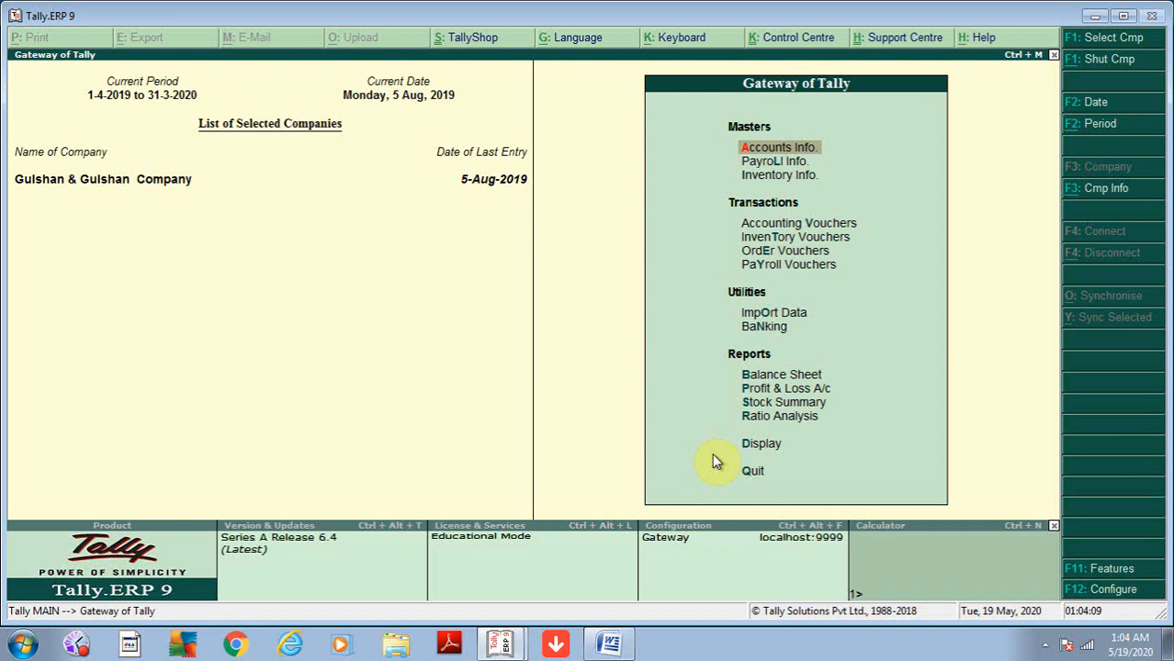
pyautogui.press('Escape')
pyautogui.press('Escape')
# Switch to the other Tally.ERP 9 window and open payment voucher No. 1 for alteration.
pyautogui.moveTo(509, 655)
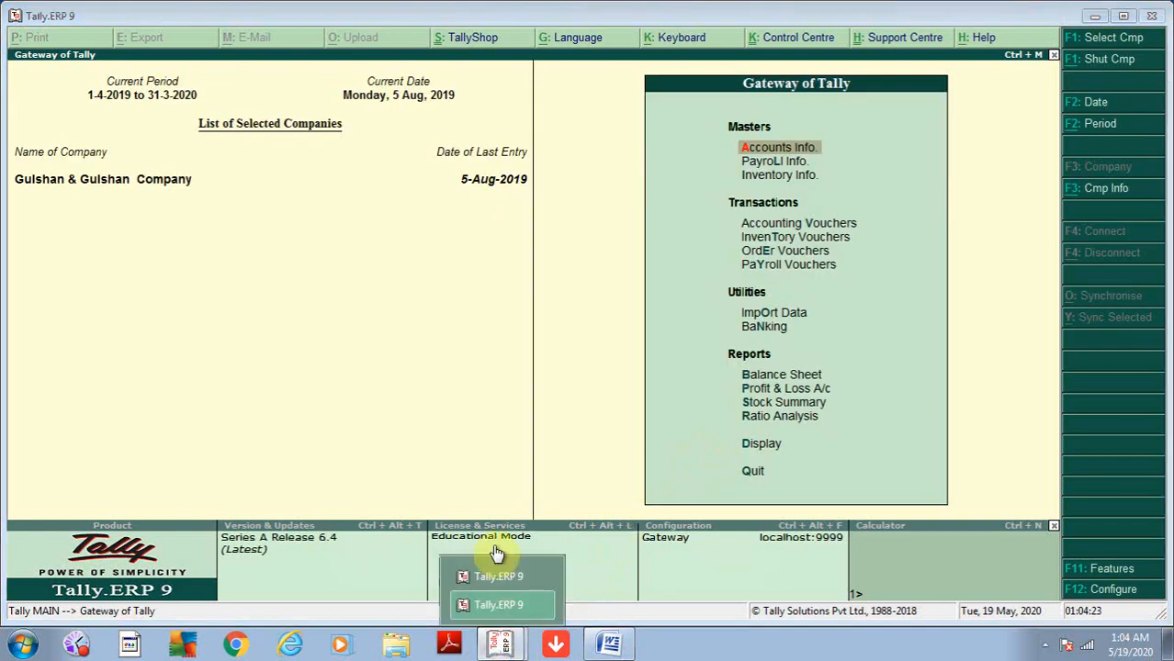
pyautogui.click(496, 576)
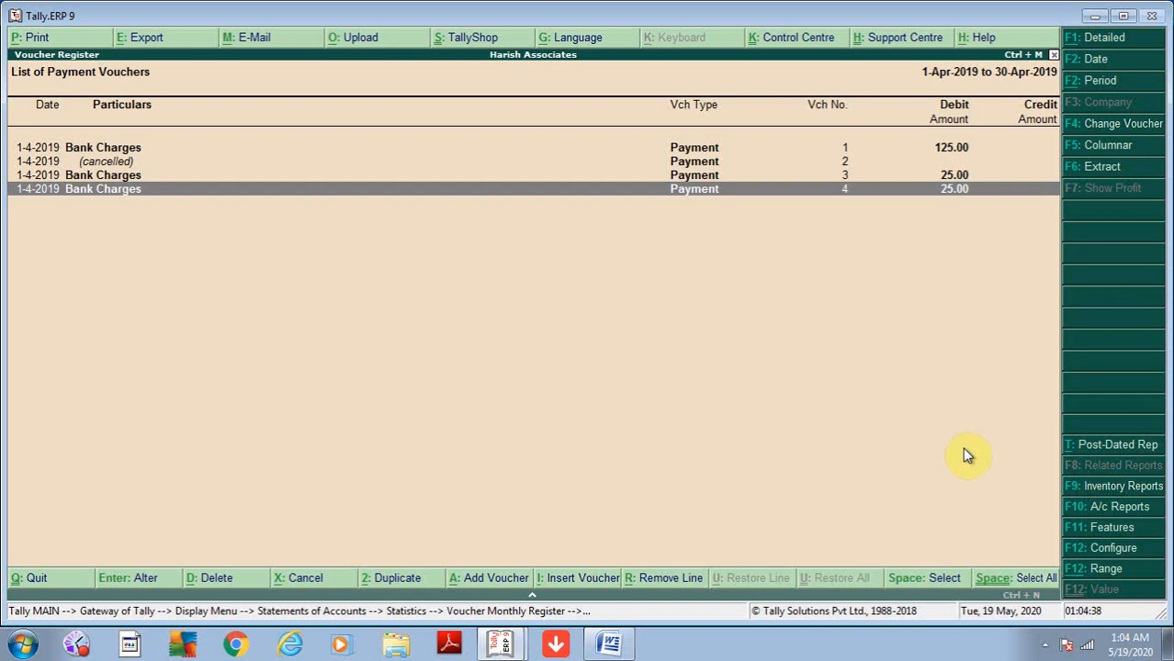
pyautogui.press('Up')
pyautogui.press('Up')
pyautogui.press('Up')
pyautogui.press('Return')
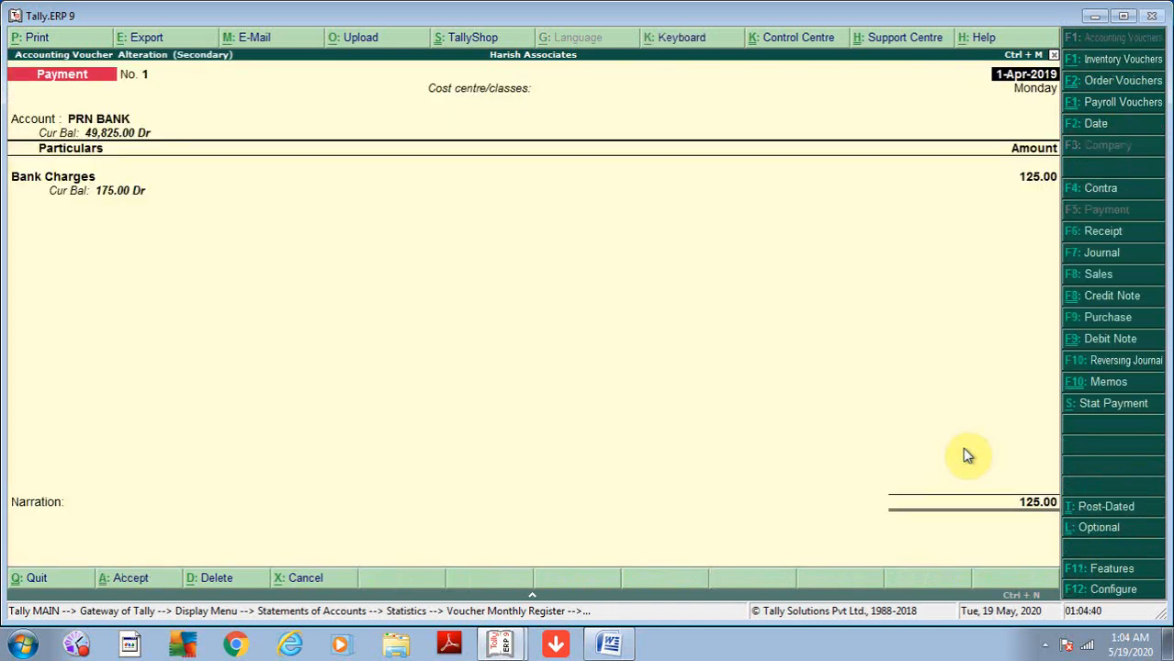
# Enter the narration "BANK CHARGES" in payment voucher No. 1 and save the voucher.
pyautogui.press('Return')
pyautogui.press('Return')
pyautogui.press('Return')
pyautogui.press('Return')
pyautogui.press('Return')
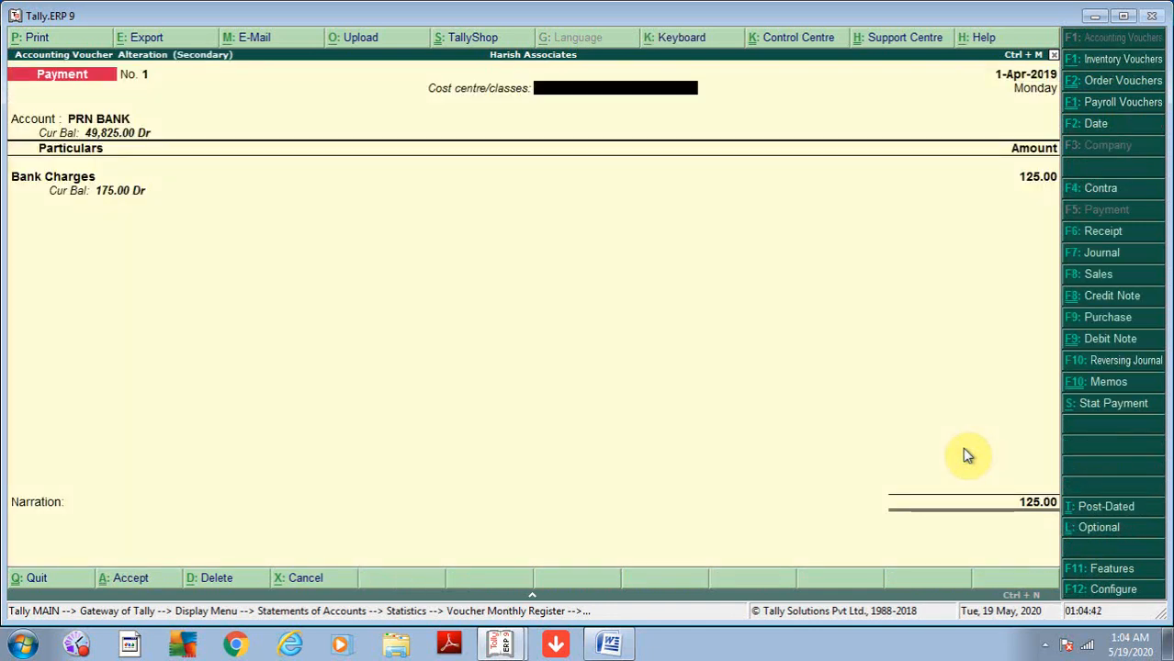
pyautogui.press('Return')
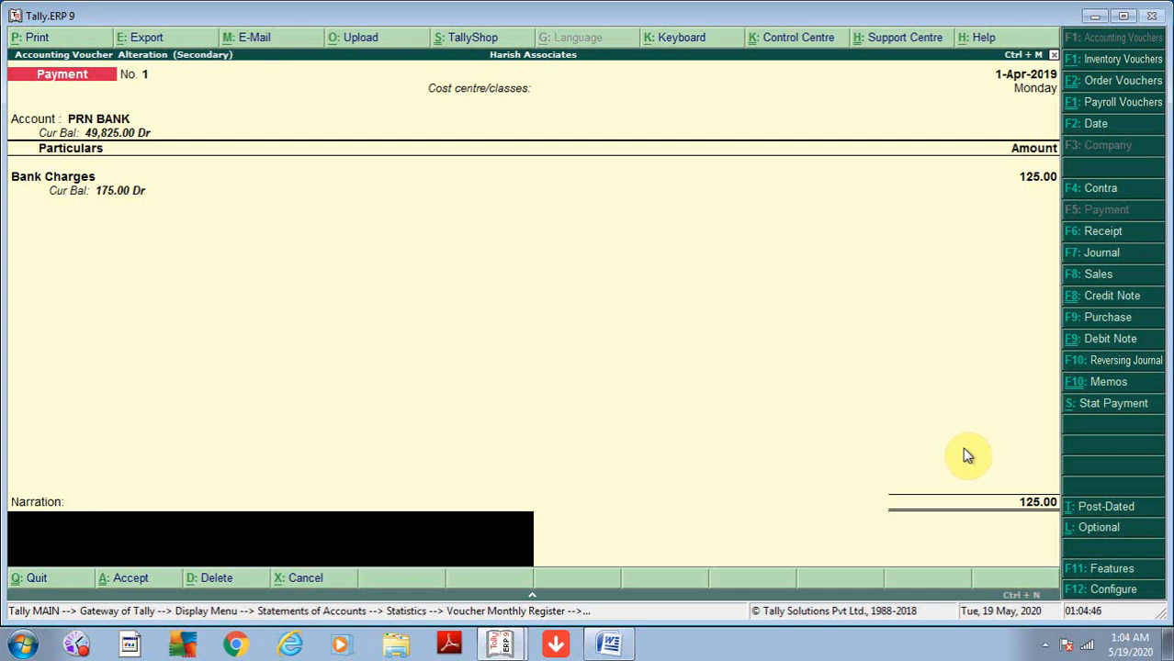
pyautogui.write('BANK CHARGES')
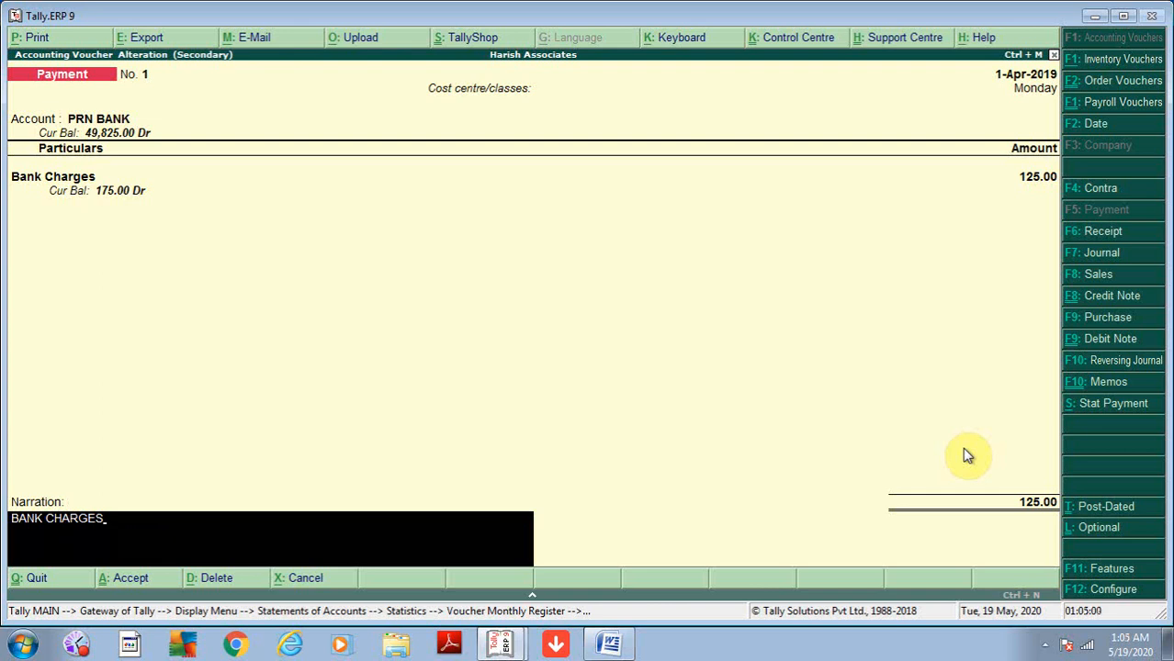
pyautogui.press('Return')
pyautogui.press('Return')
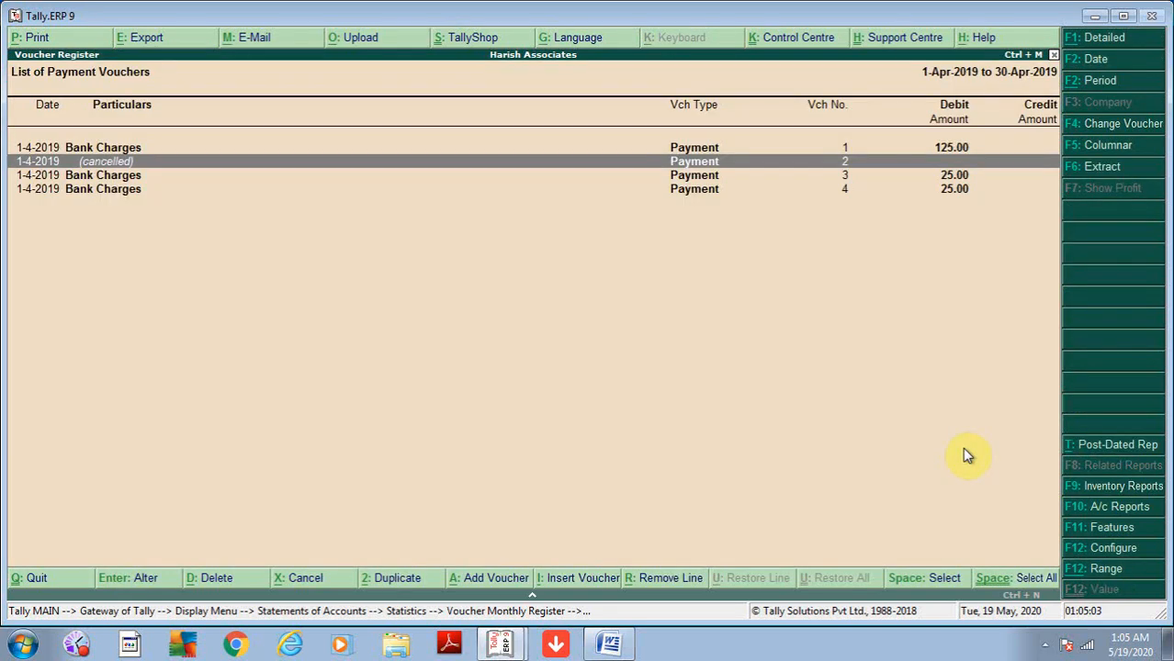
# Review payment vouchers No. 3 and No. 4, quitting each without changes.
pyautogui.press('Down')
pyautogui.press('Down')
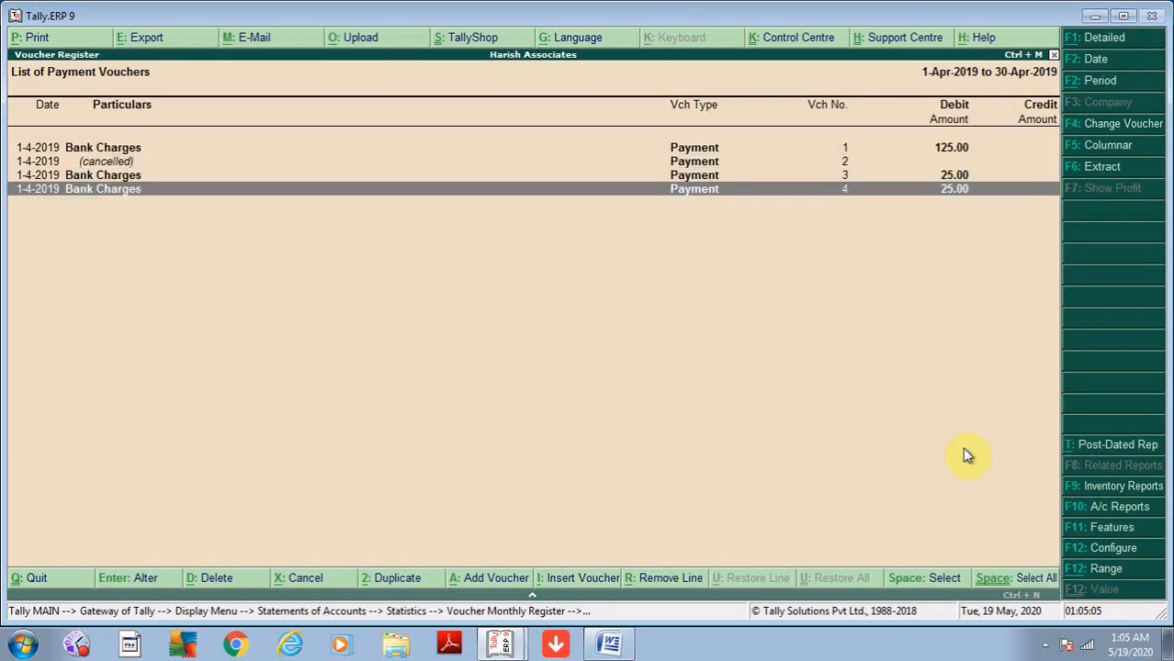
pyautogui.press('Up')
pyautogui.press('Return')
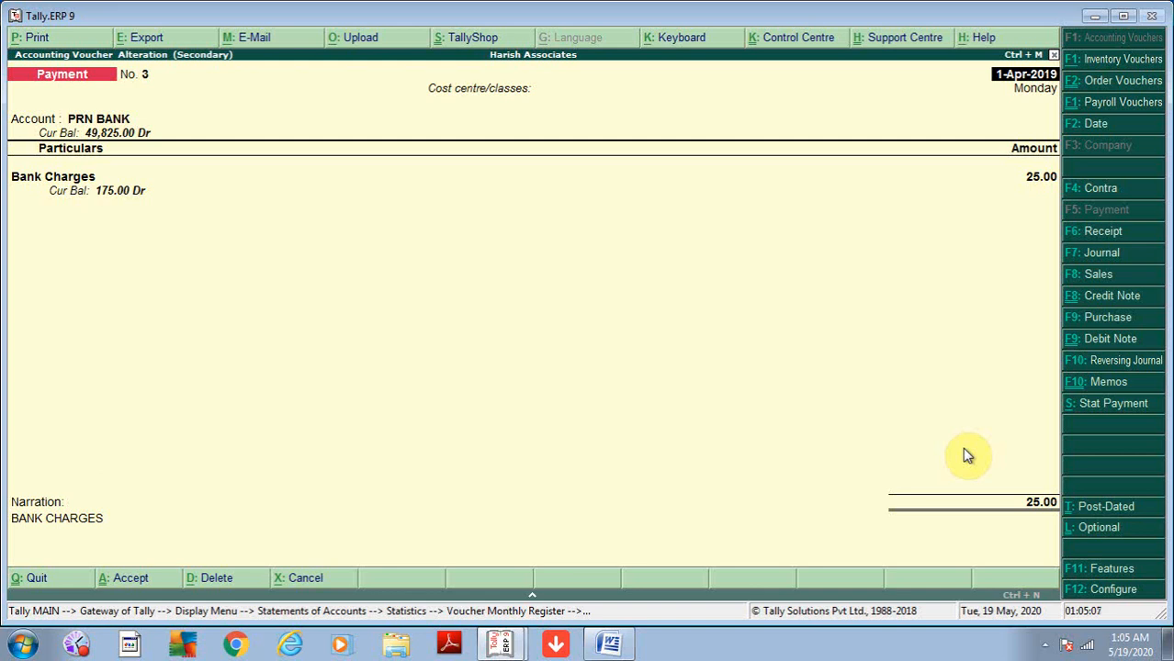
pyautogui.press('Escape')
pyautogui.press('Return')
pyautogui.press('Down')
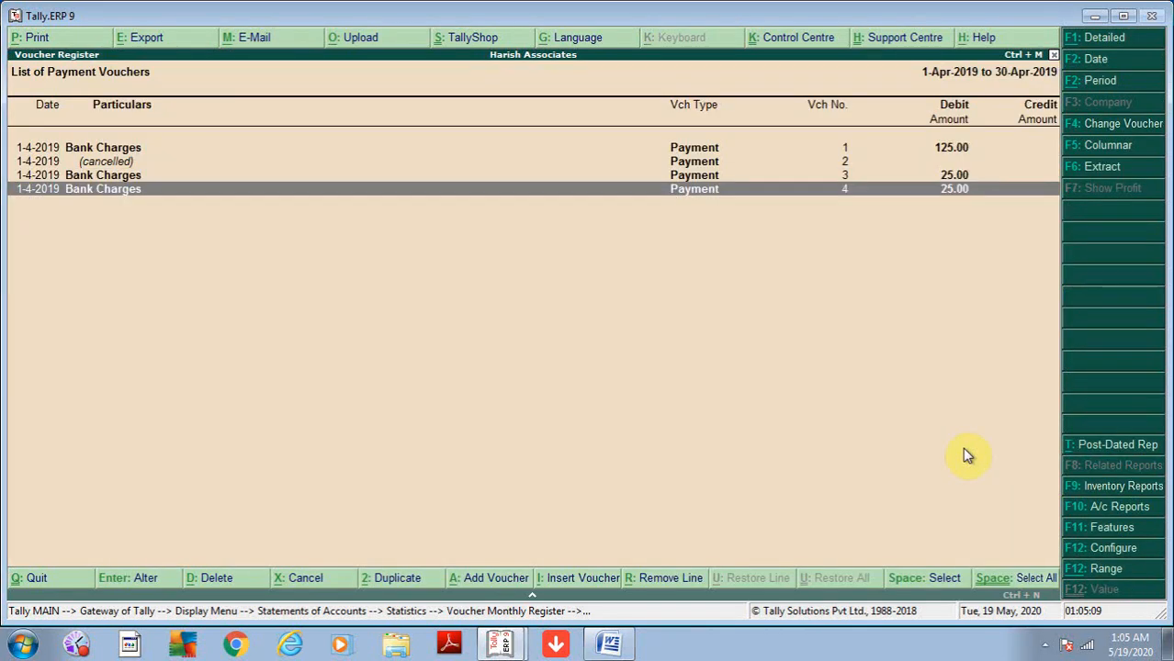
pyautogui.press('Return')
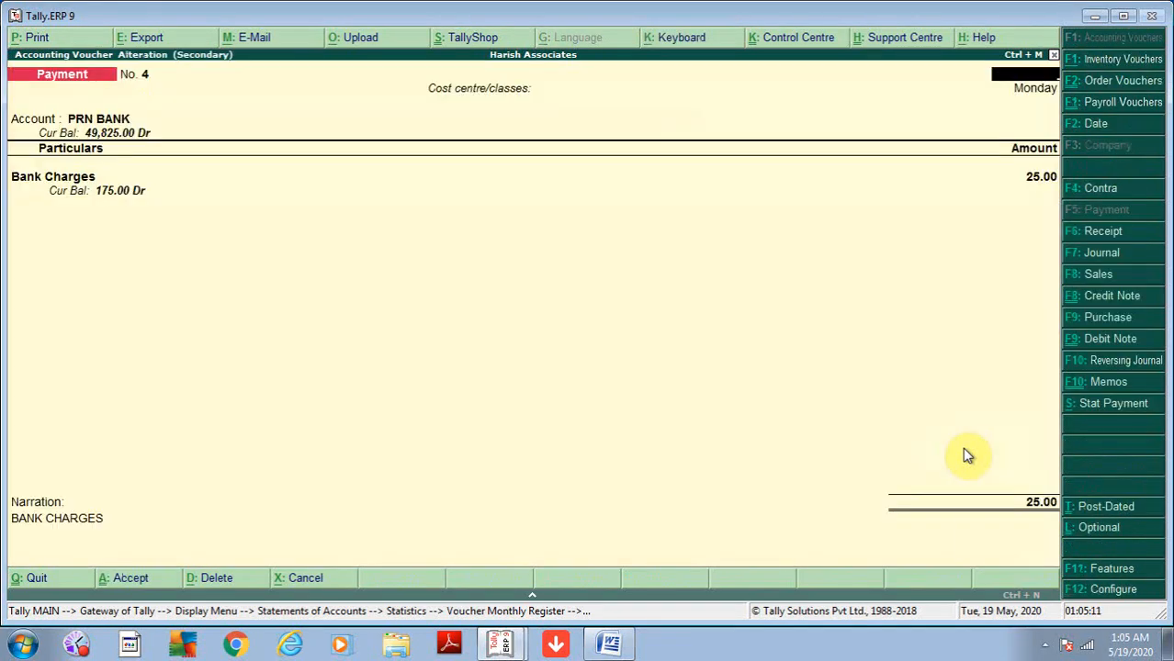
pyautogui.press('Escape')
pyautogui.press('Return')
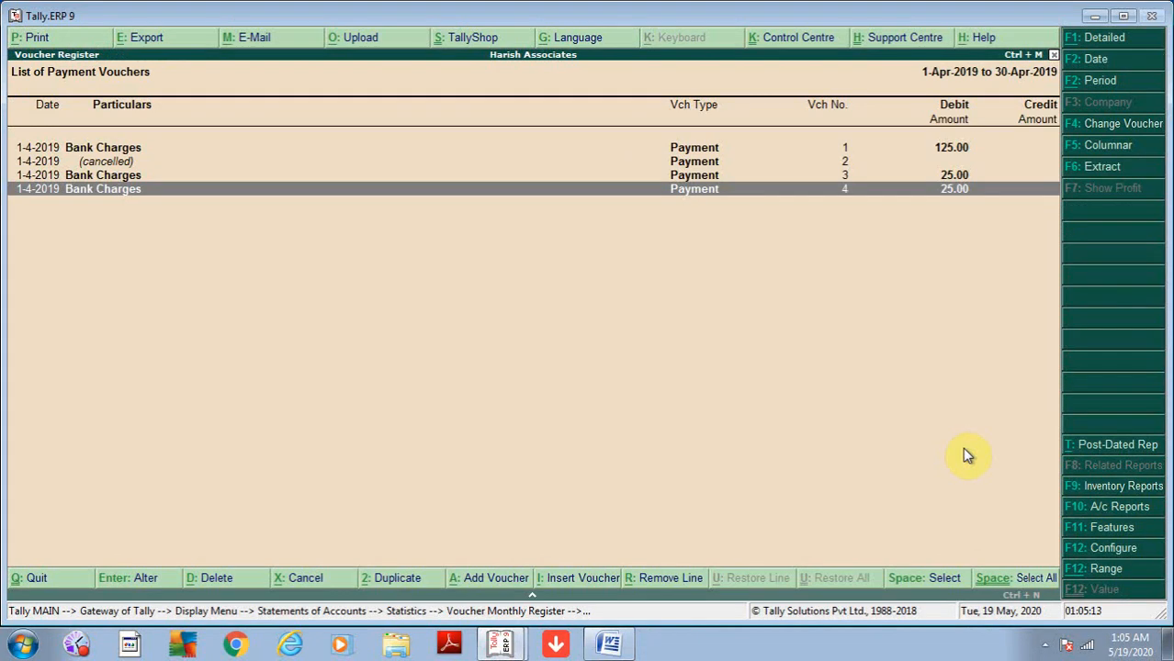
# Duplicate payment voucher No. 4, clear the narration in the copy, and save it as a new payment voucher.
pyautogui.hotkey('alt', '2')
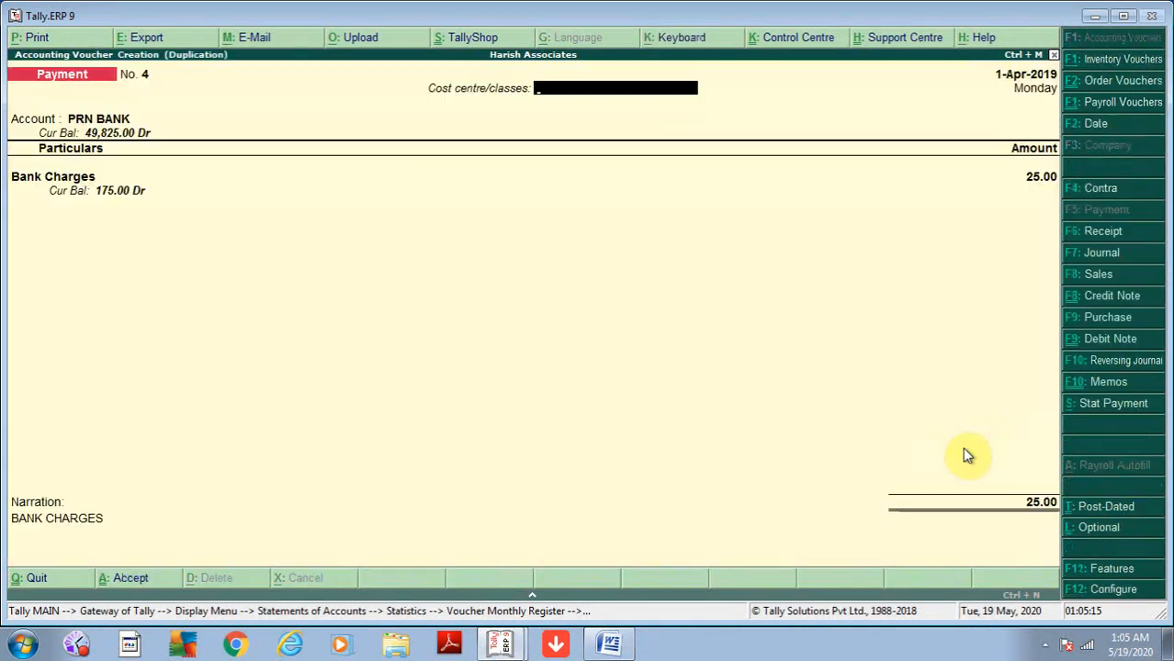
pyautogui.press('Return')
pyautogui.press('Return')
pyautogui.press('Return')
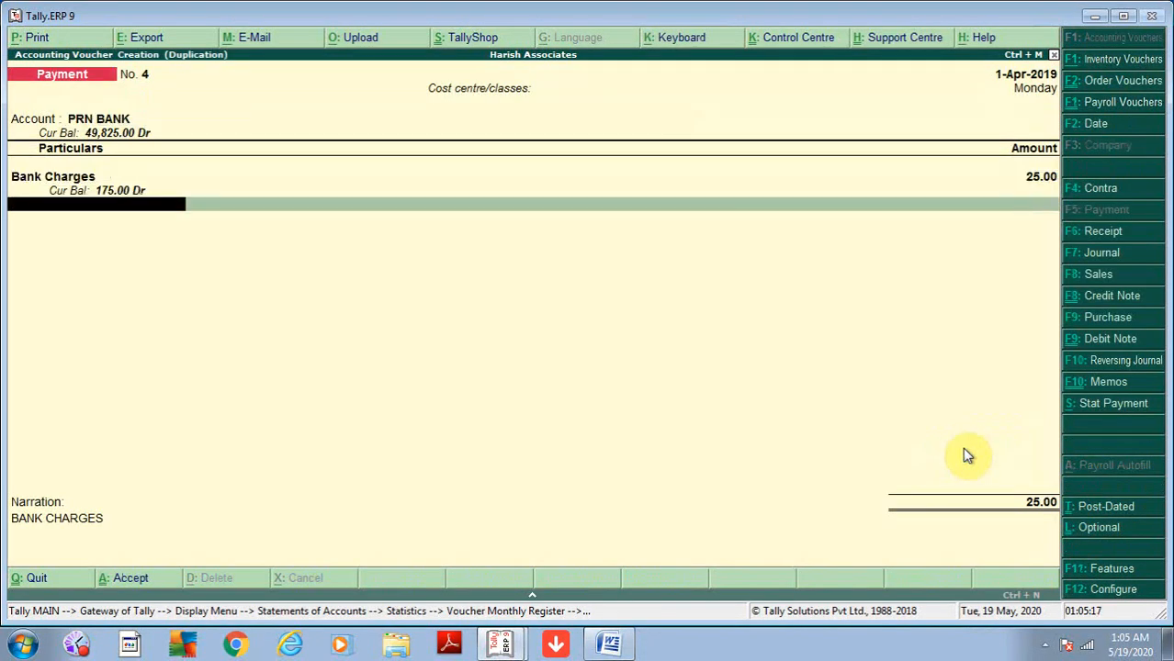
pyautogui.press('Return')
pyautogui.press('Return')
pyautogui.press('BackSpace')
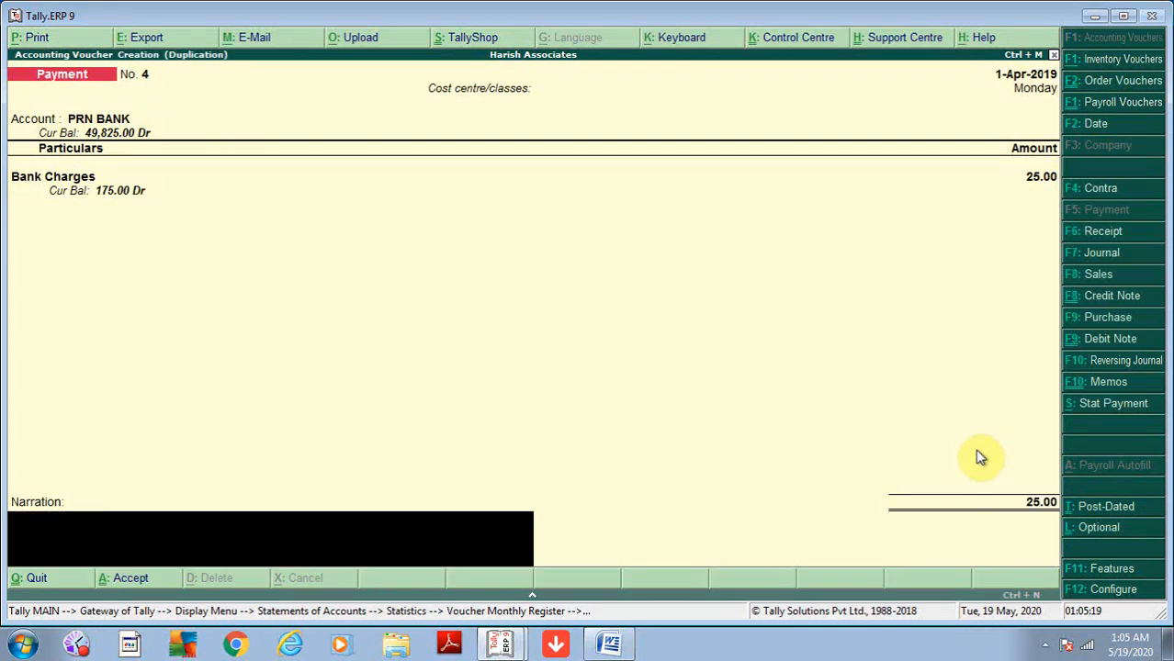
pyautogui.press('Return')
pyautogui.press('Return')
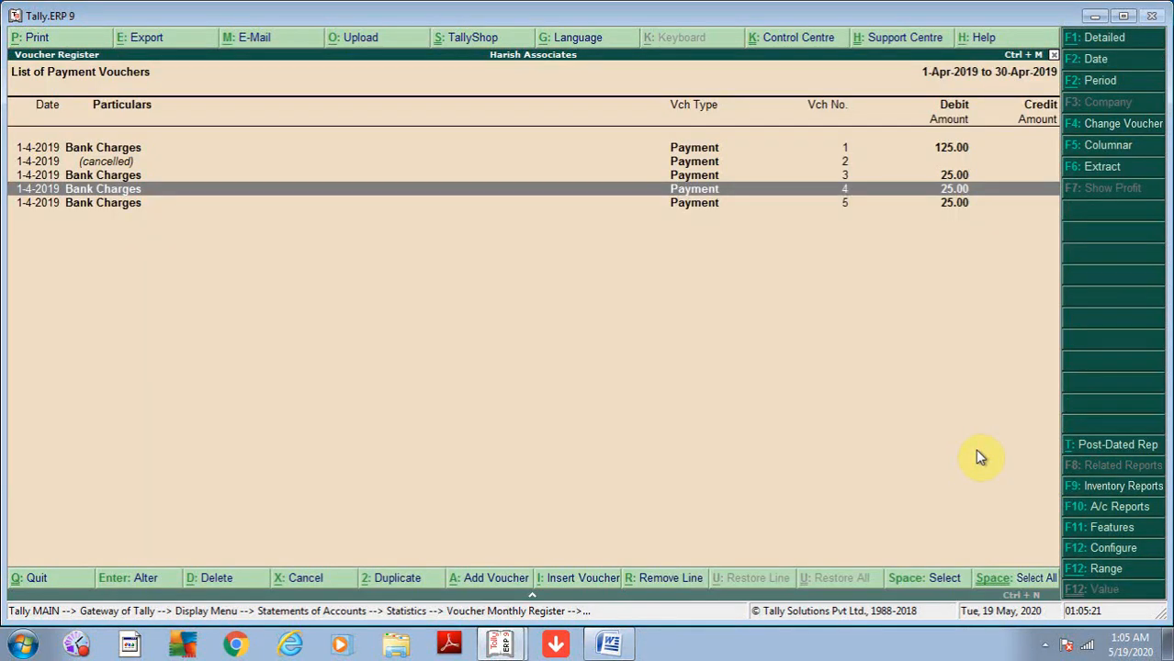
# Open payment voucher No. 5, fill its narration by repeating the previous one, "BANK CHARGES", and save the voucher.
pyautogui.press('Down')
pyautogui.press('Return')
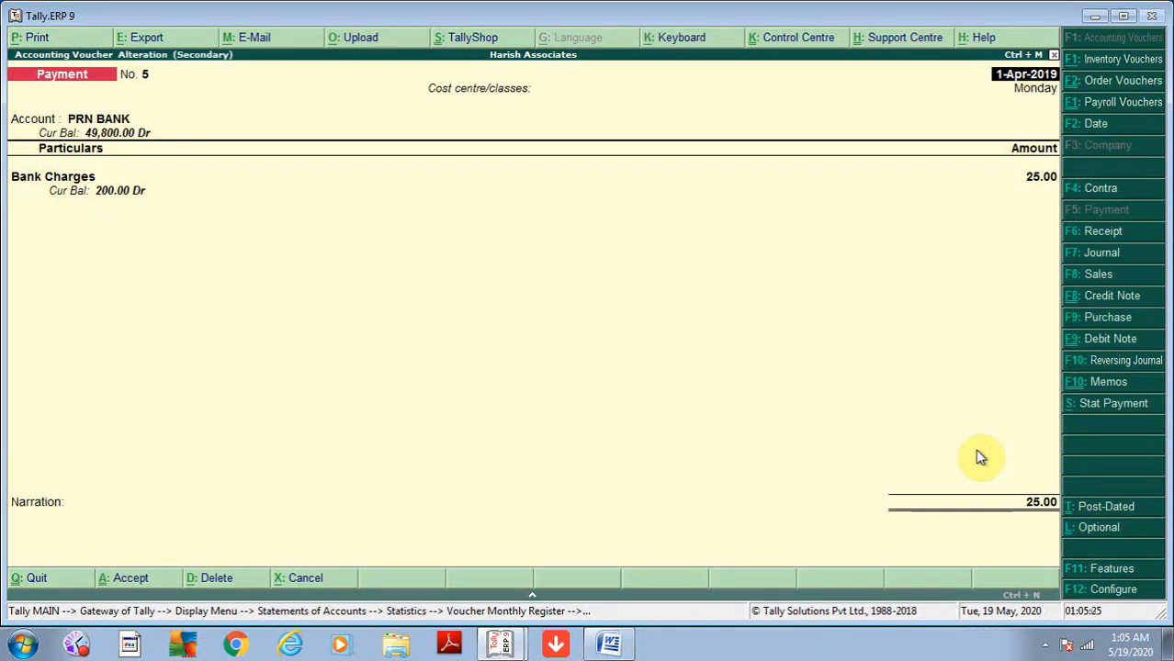
pyautogui.press('Return')
pyautogui.press('Return')
pyautogui.press('Return')
pyautogui.press('Return')
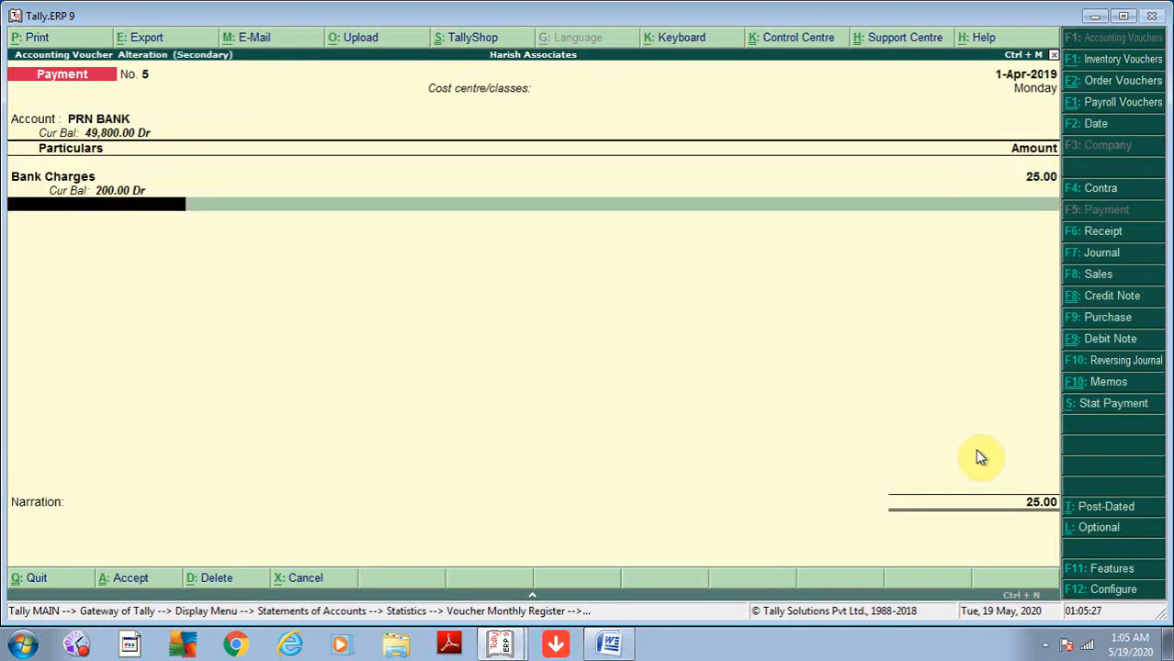
pyautogui.press('Return')
pyautogui.press('Return')
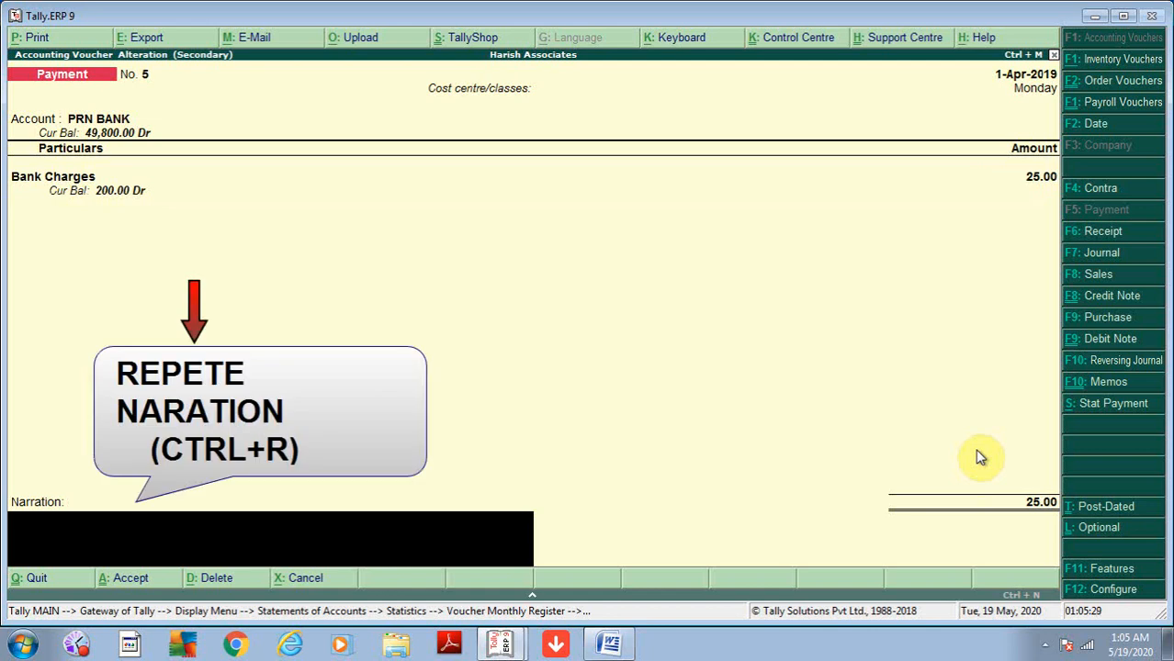
pyautogui.hotkey('ctrl', 'r')
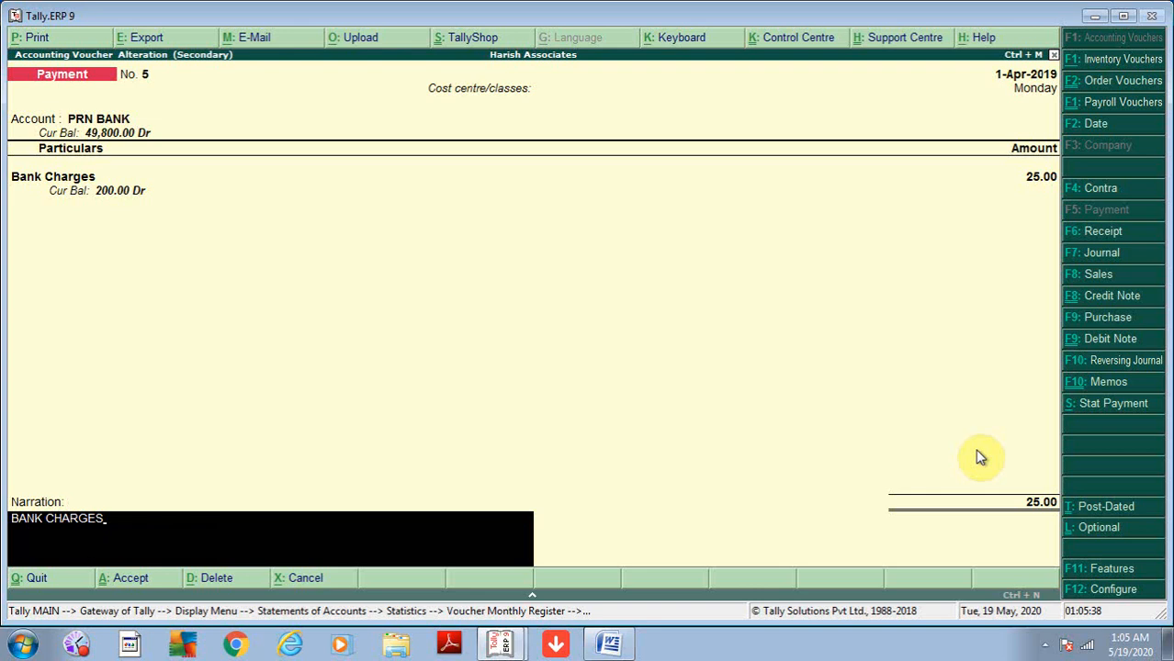
pyautogui.hotkey('ctrl', 'a')
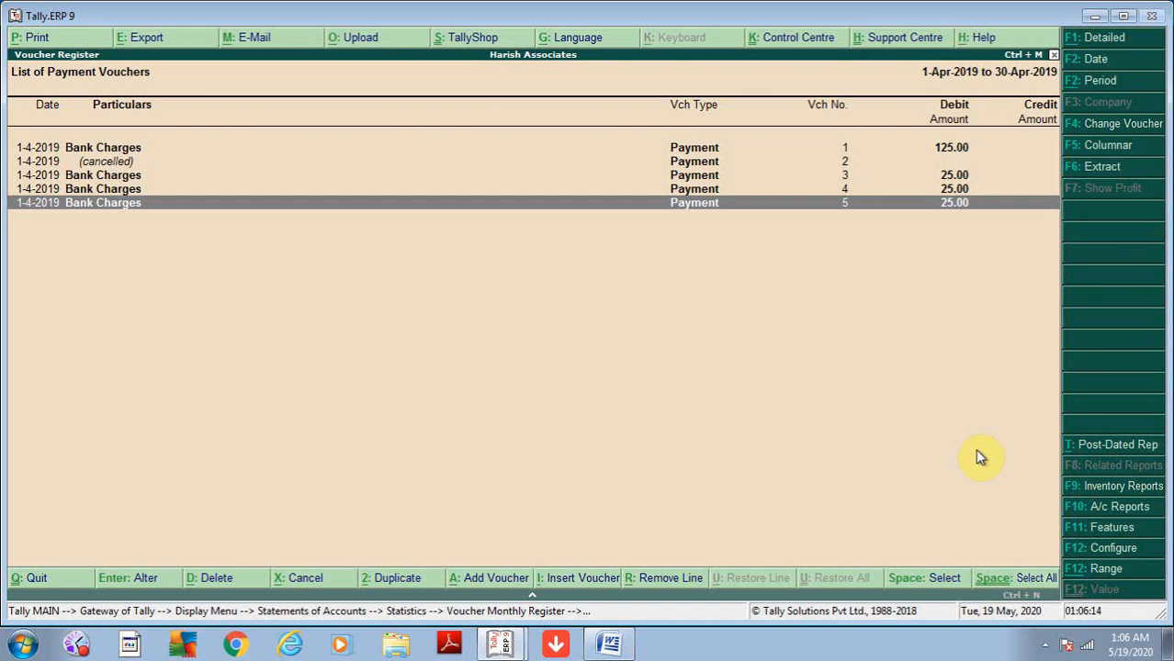
# Leave the payment voucher register and the statistics report, returning to the Gateway of Tally without quitting the program.
pyautogui.press('Escape')
pyautogui.press('Escape')
pyautogui.press('Escape')
pyautogui.press('Escape')
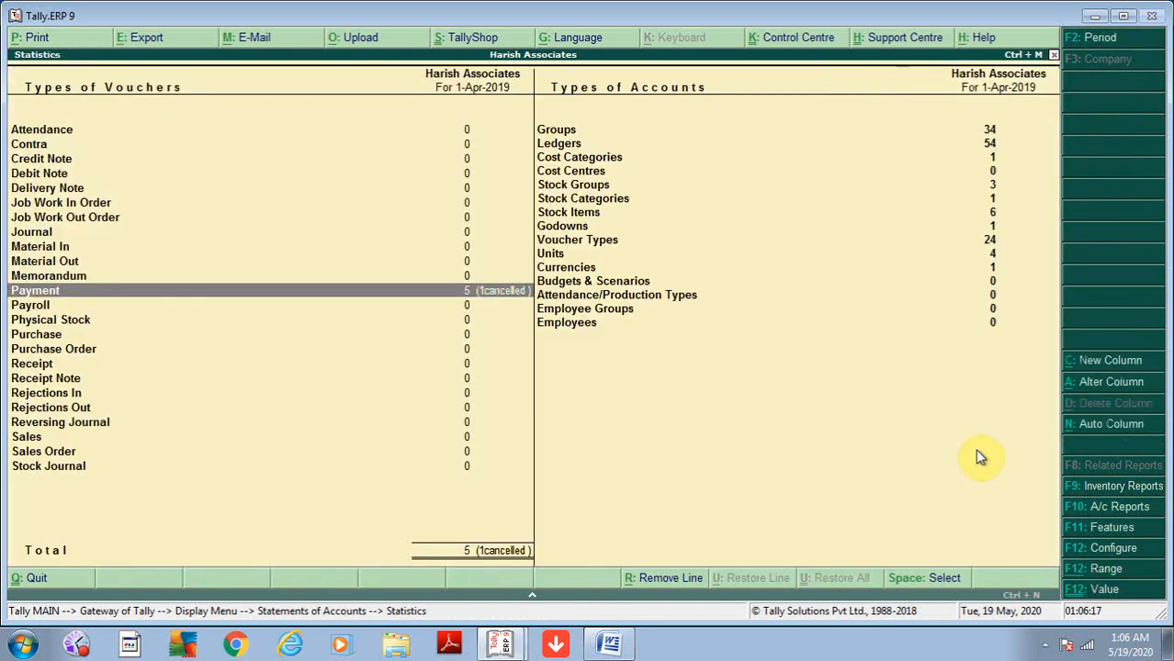
pyautogui.press('Escape')
pyautogui.press('Escape')
pyautogui.press('n')
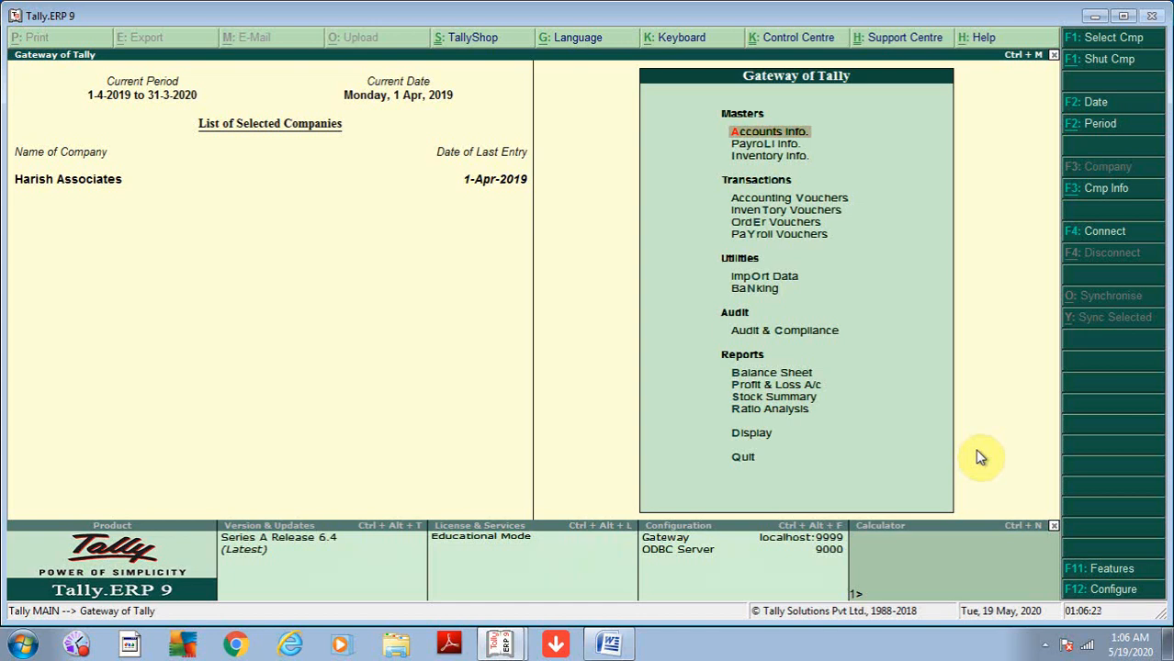
# Open the Backup Companies on Disk screen from the Company Info. menu.
pyautogui.hotkey('alt', 'F3')
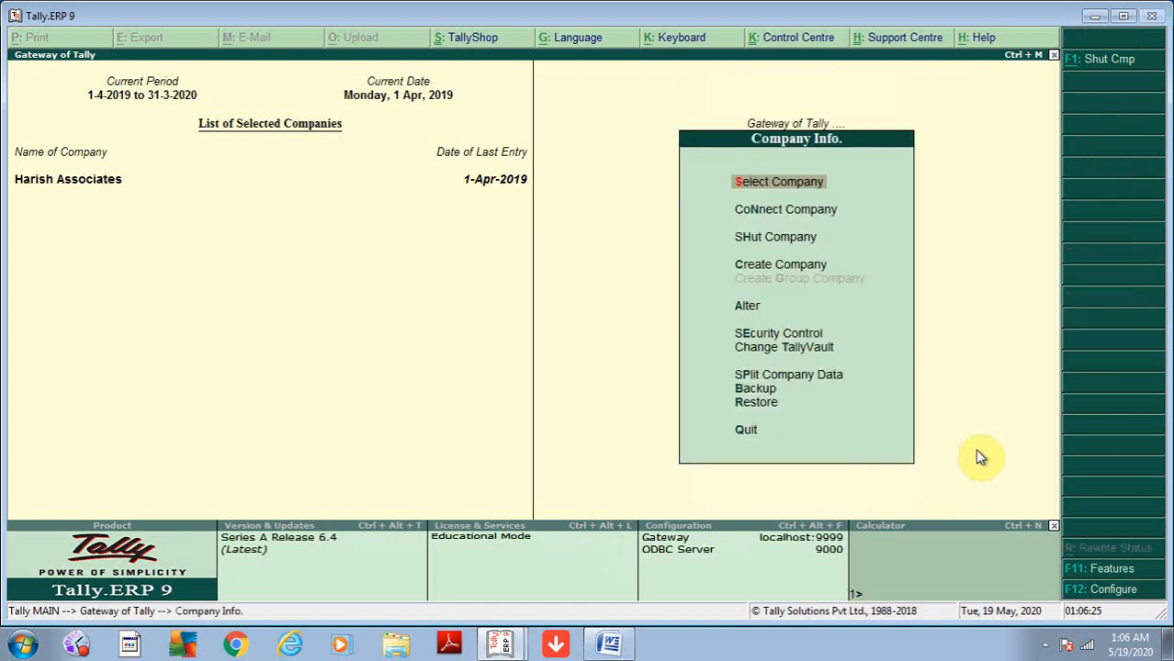
pyautogui.press('Down')
pyautogui.press('Down')
pyautogui.press('Down')
pyautogui.press('Down')
pyautogui.press('Down')
pyautogui.press('Down')
pyautogui.press('Down')
pyautogui.press('Down')
pyautogui.press('Return')
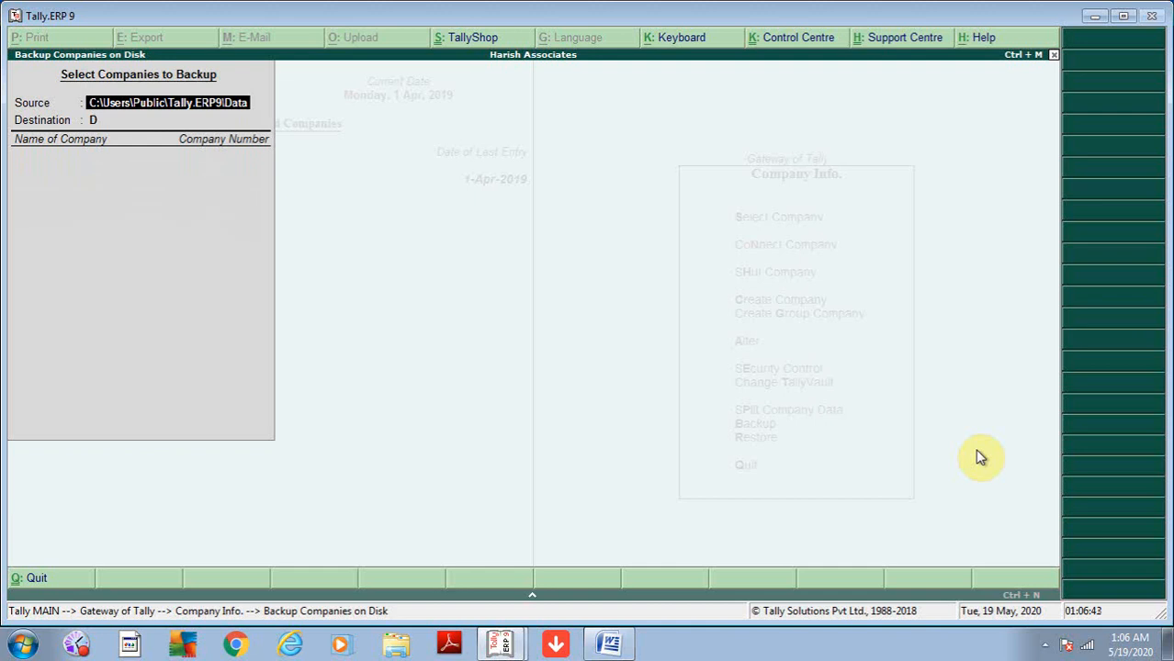
# Try pasting the copied source path C:\Users\Public\Tally.ERP9\Data after D:\ in the backup destination, and quit the backup back to the Gateway of Tally.
pyautogui.press('Return')
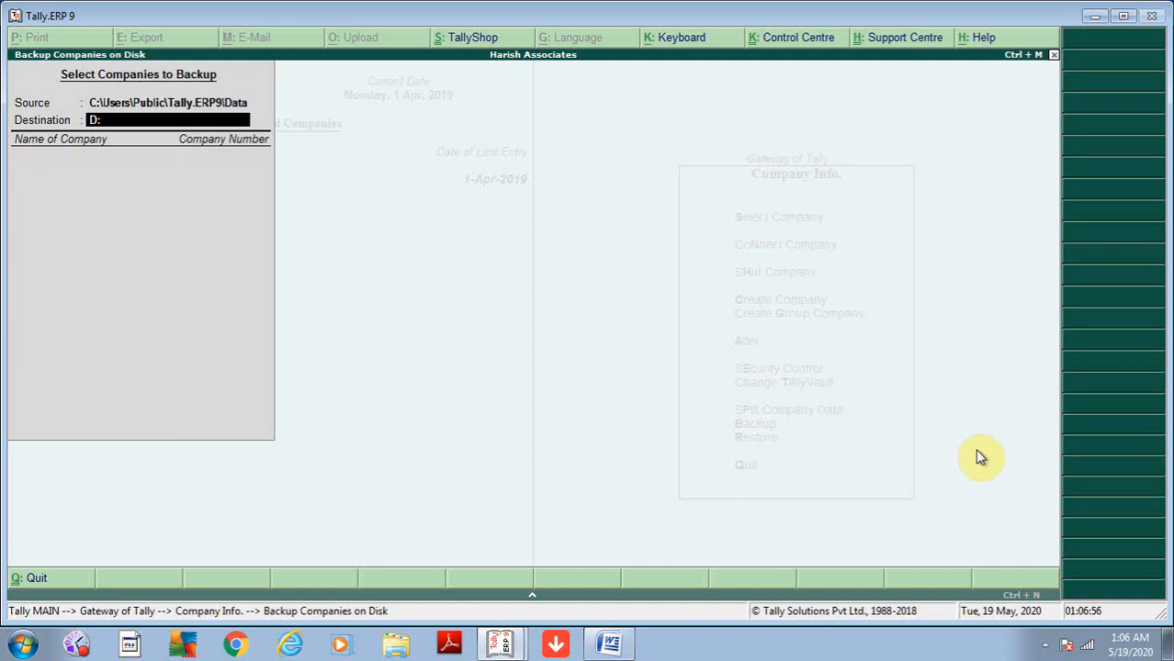
pyautogui.write('\\')
pyautogui.hotkey('ctrl', 'alt', 'v')
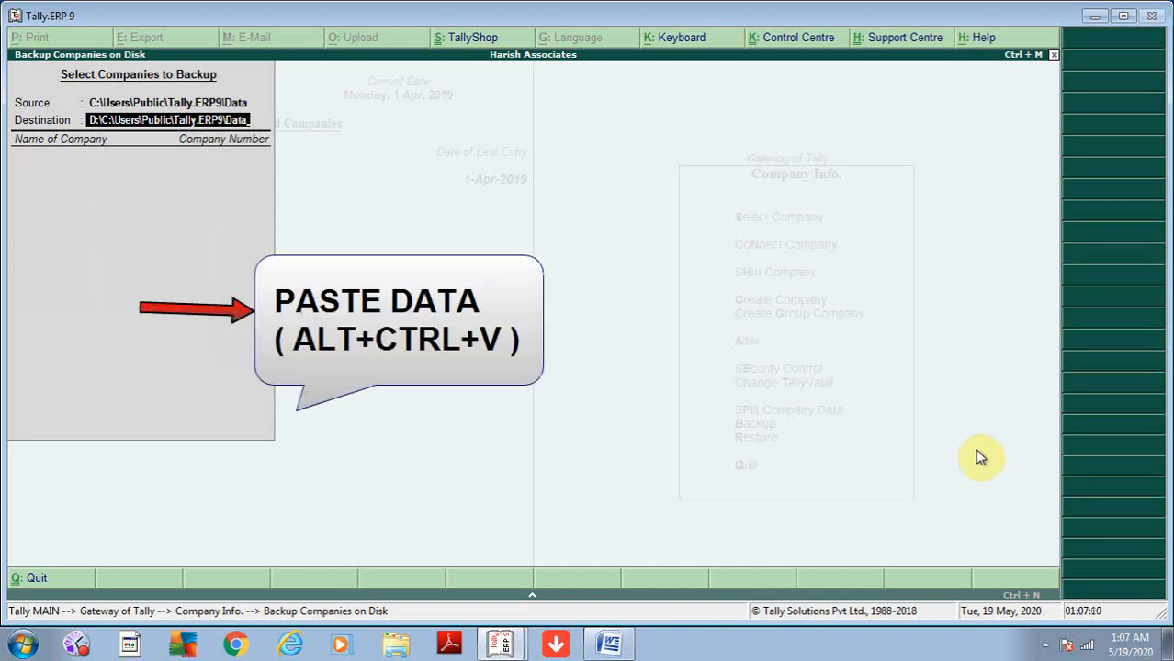
pyautogui.press('Escape')
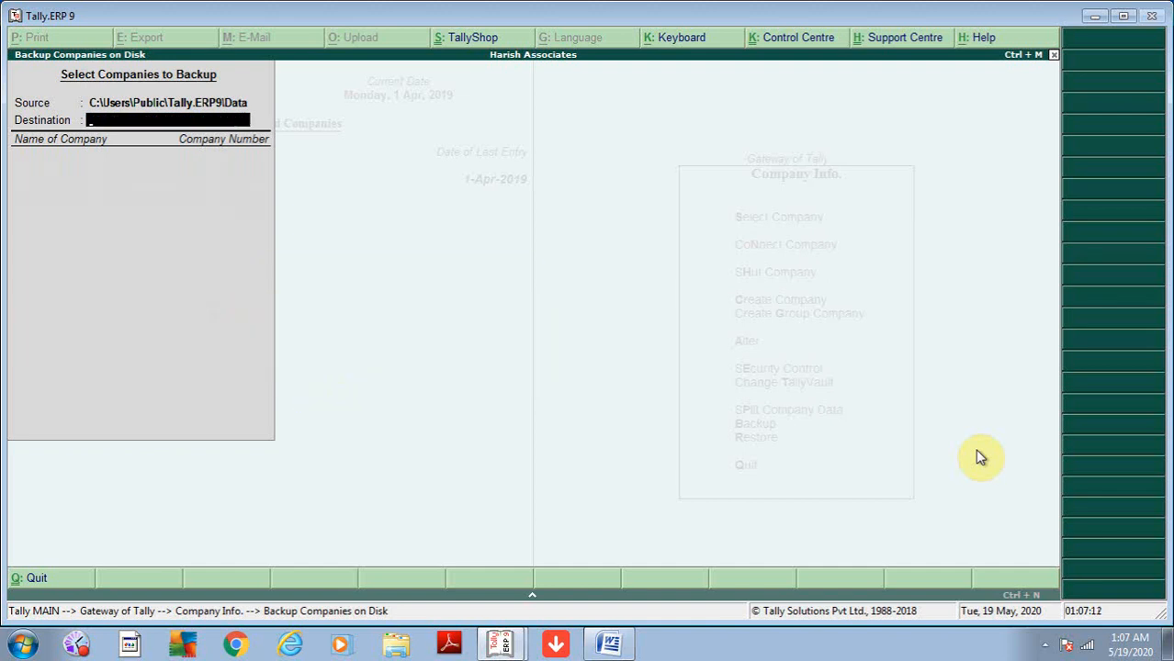
pyautogui.press('Escape')
pyautogui.press('Return')
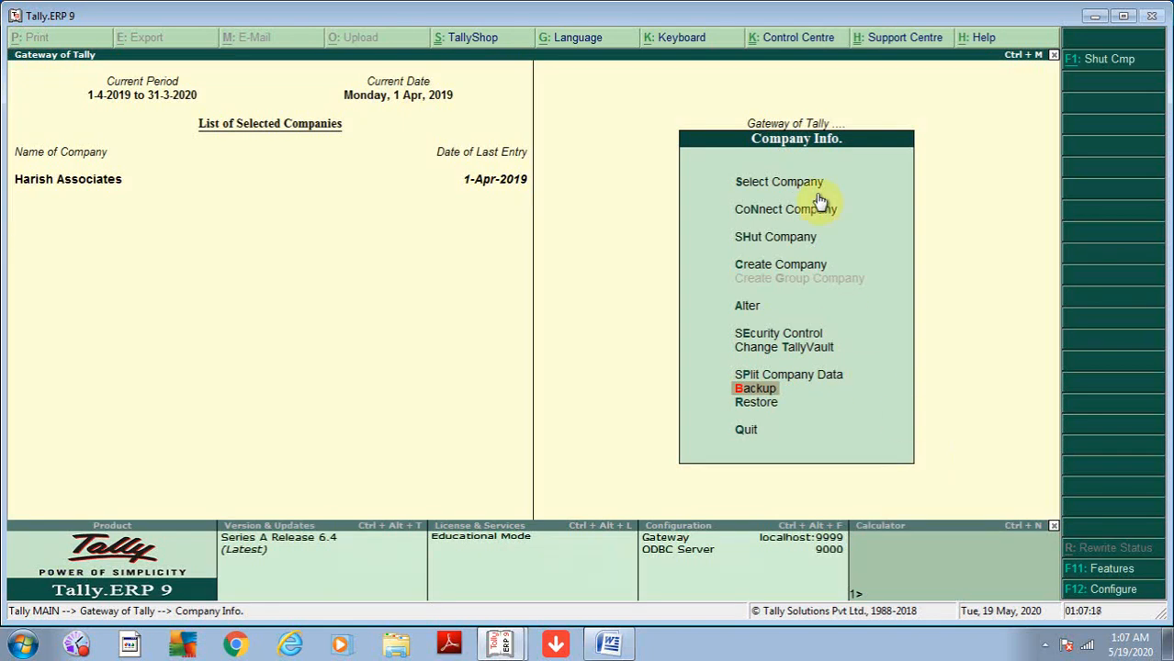
pyautogui.press('Escape')
pyautogui.press('Escape')
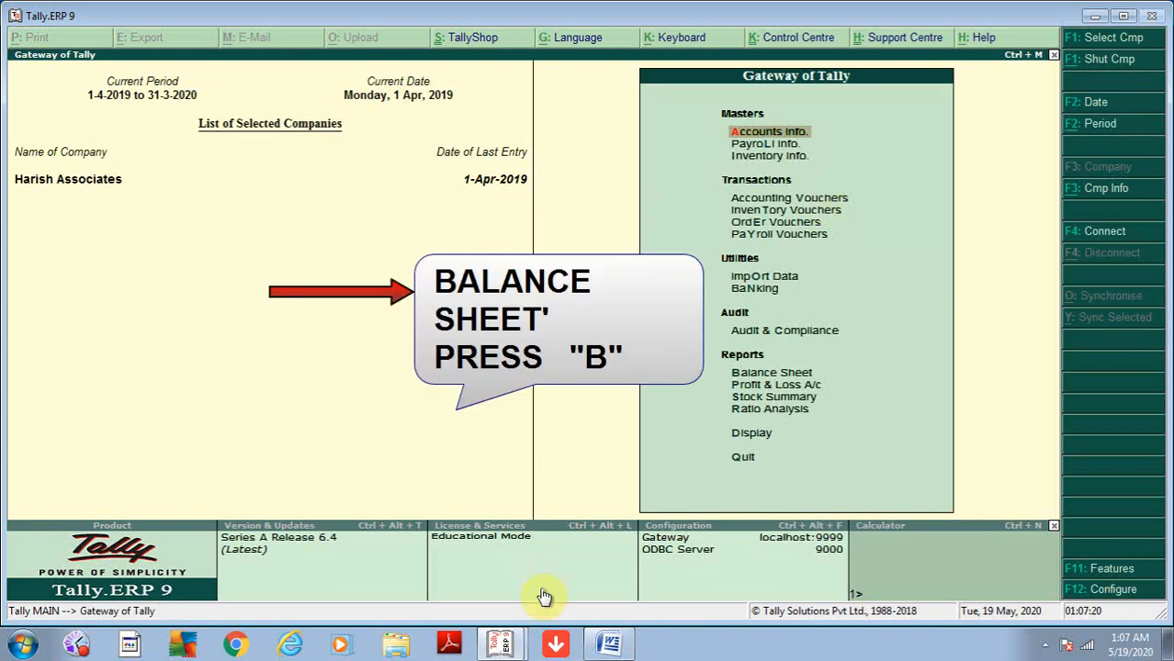
# Switch to the other Tally.ERP 9 window with Gulshan & Gulshan Company, view its Balance Sheet, and return to the Gateway of Tally.
pyautogui.click(503, 645)
pyautogui.click(502, 606)
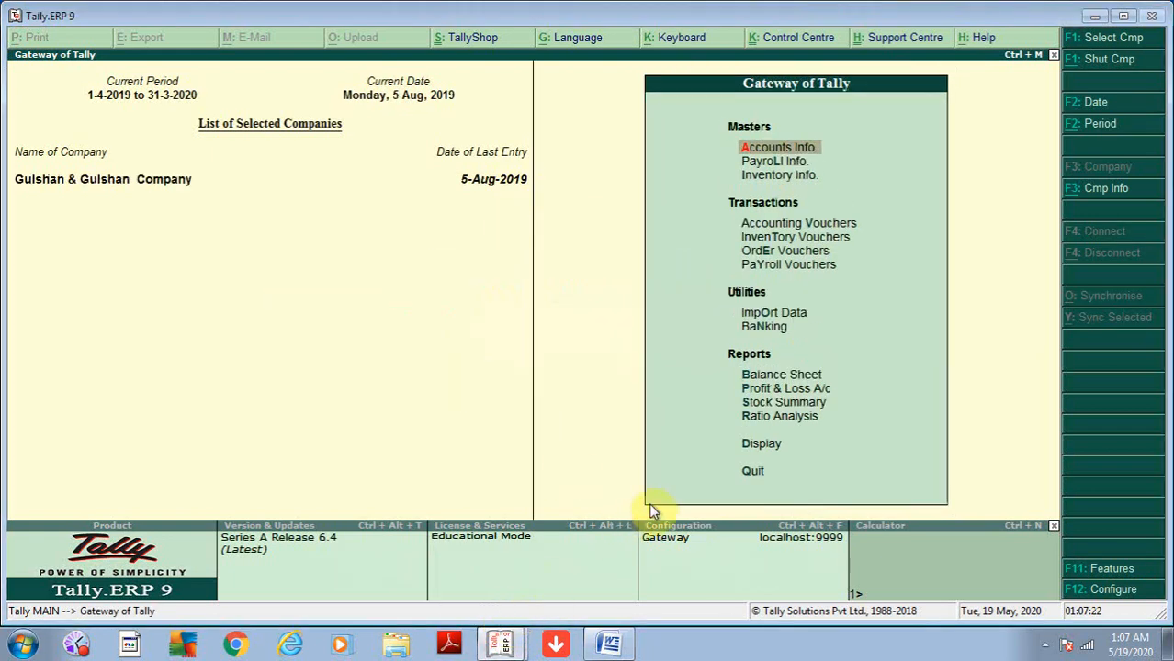
pyautogui.press('Escape')
pyautogui.press('Escape')
pyautogui.press('b')
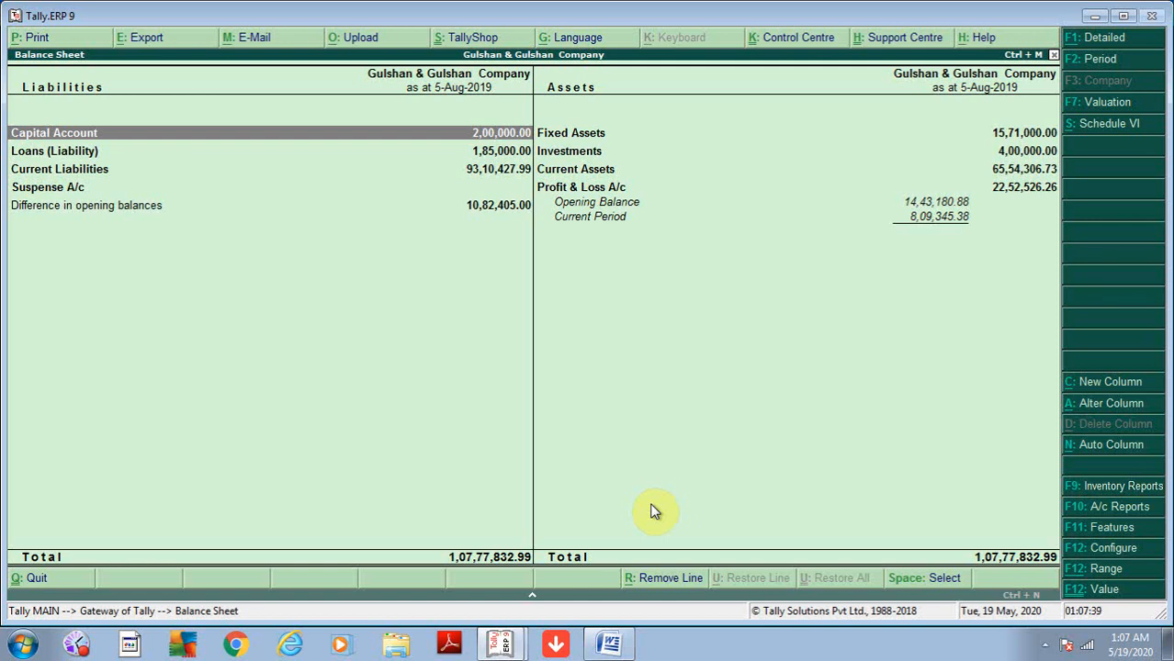
pyautogui.press('Escape')
pyautogui.press('Escape')
pyautogui.press('Escape')
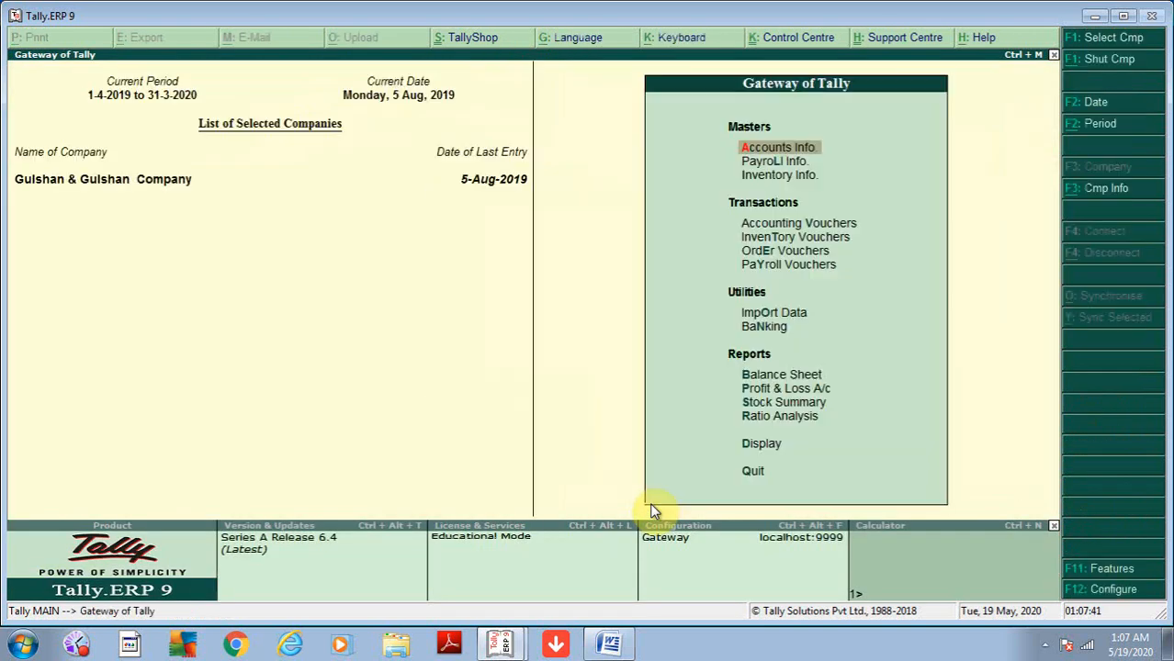
pyautogui.press('Escape')
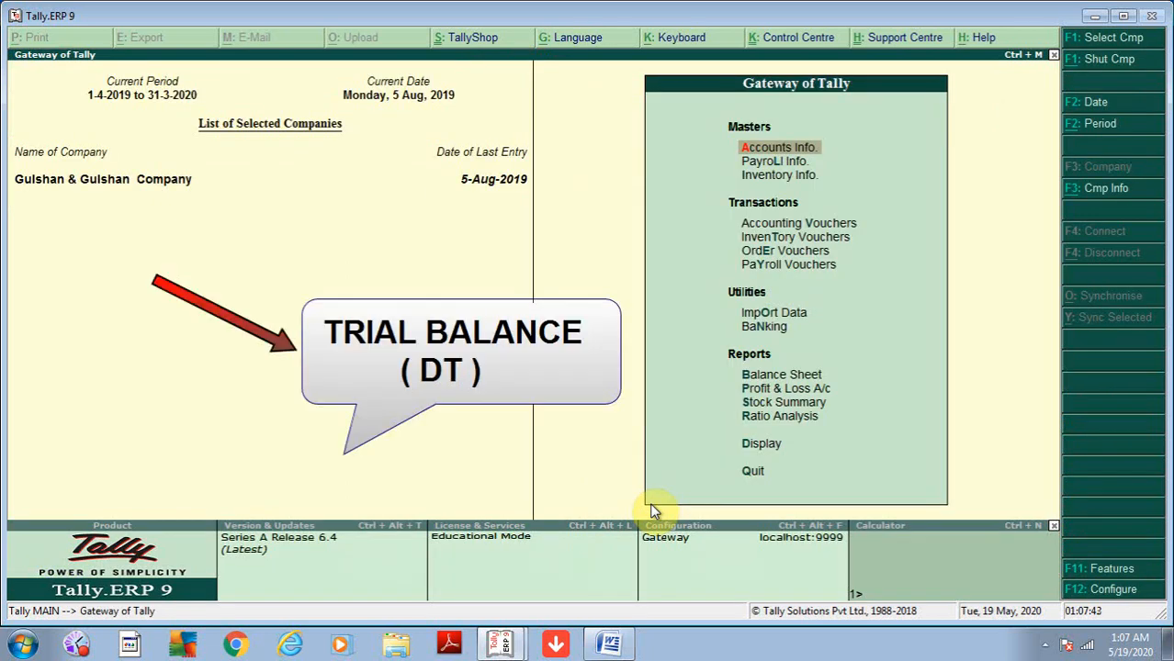
# Display the company's Trial Balance and return to the Gateway of Tally.
pyautogui.press('d')
pyautogui.press('t')
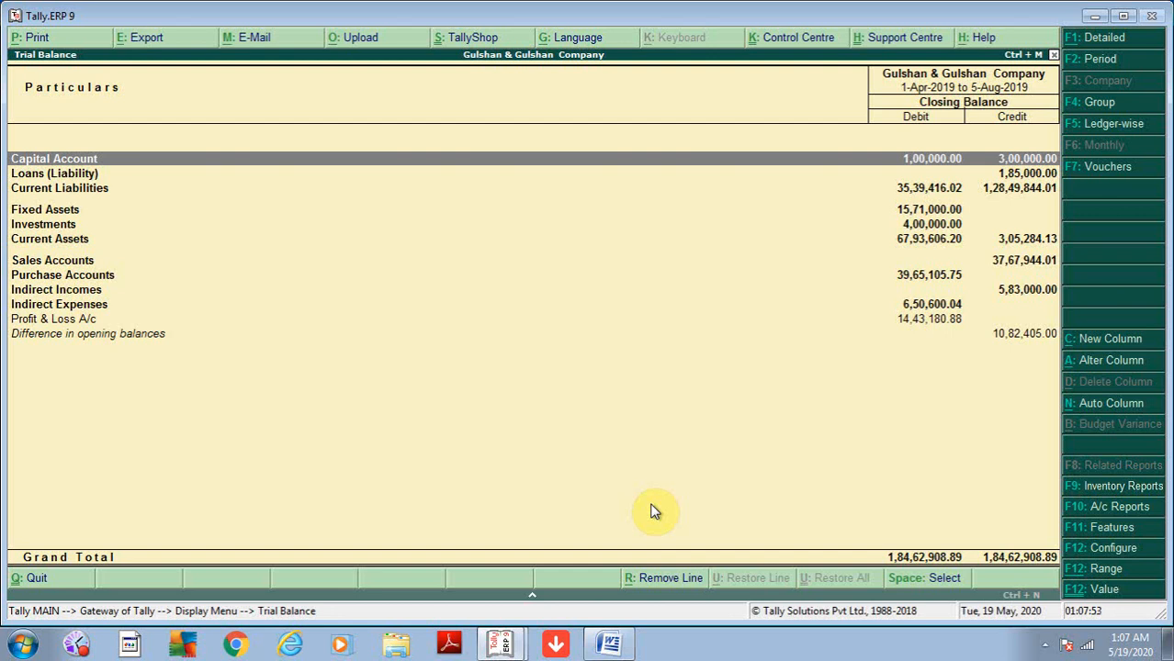
pyautogui.press('Escape')
pyautogui.press('Escape')
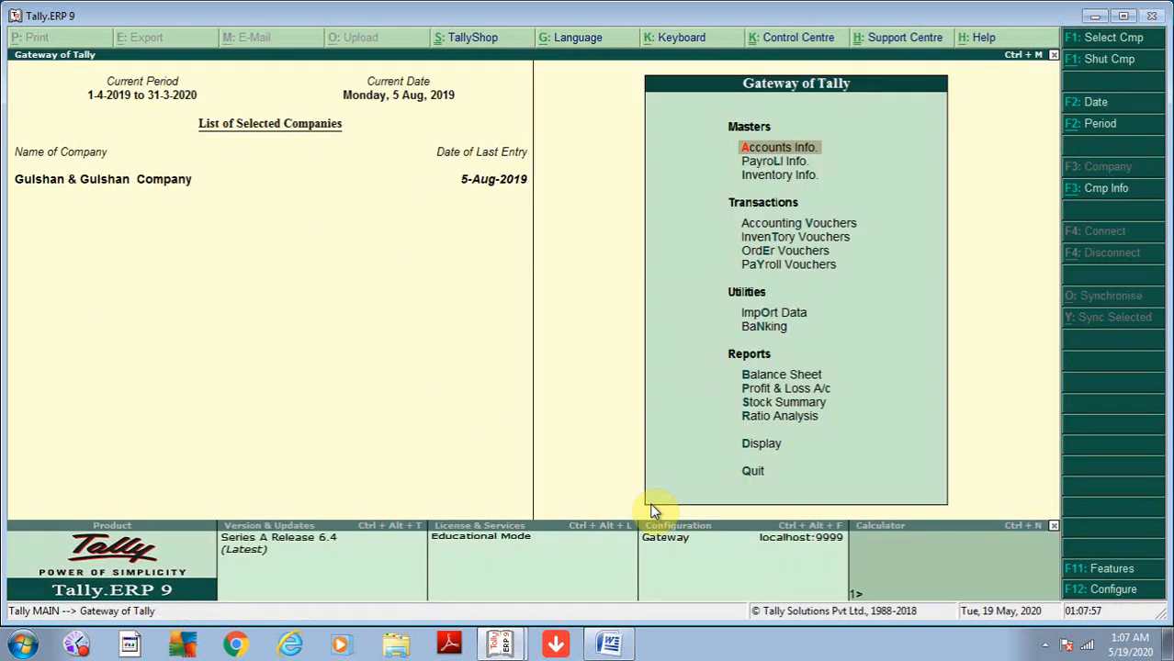
# Display the Profit & Loss A/c and return to the Gateway of Tally.
pyautogui.press('p')
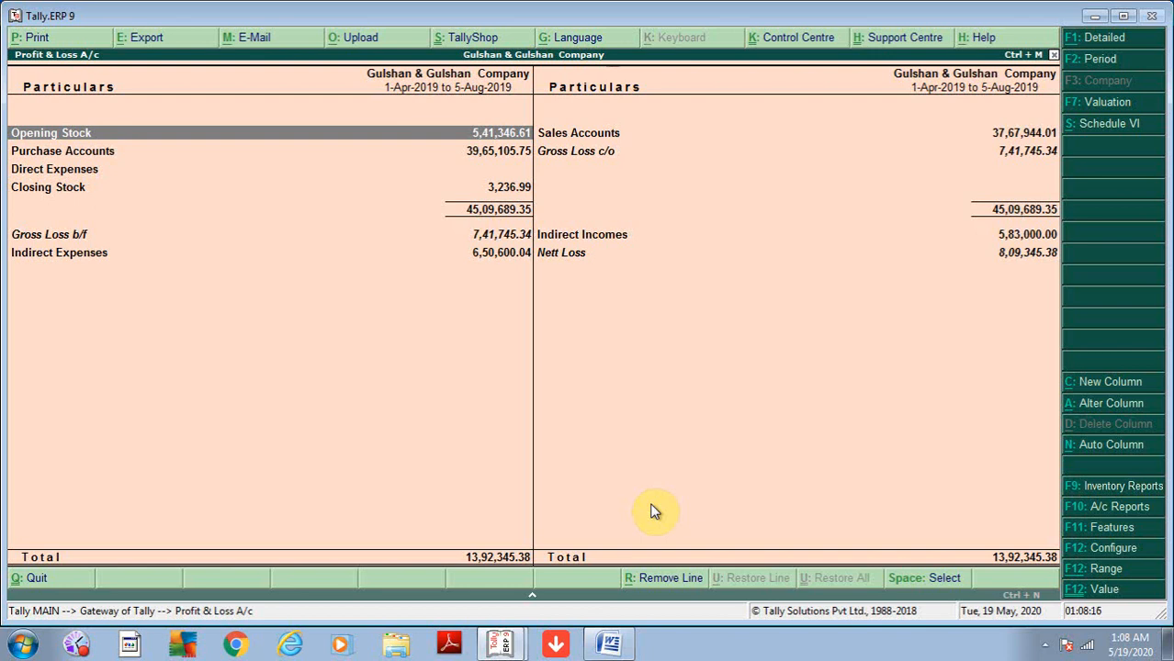
pyautogui.press('Escape')
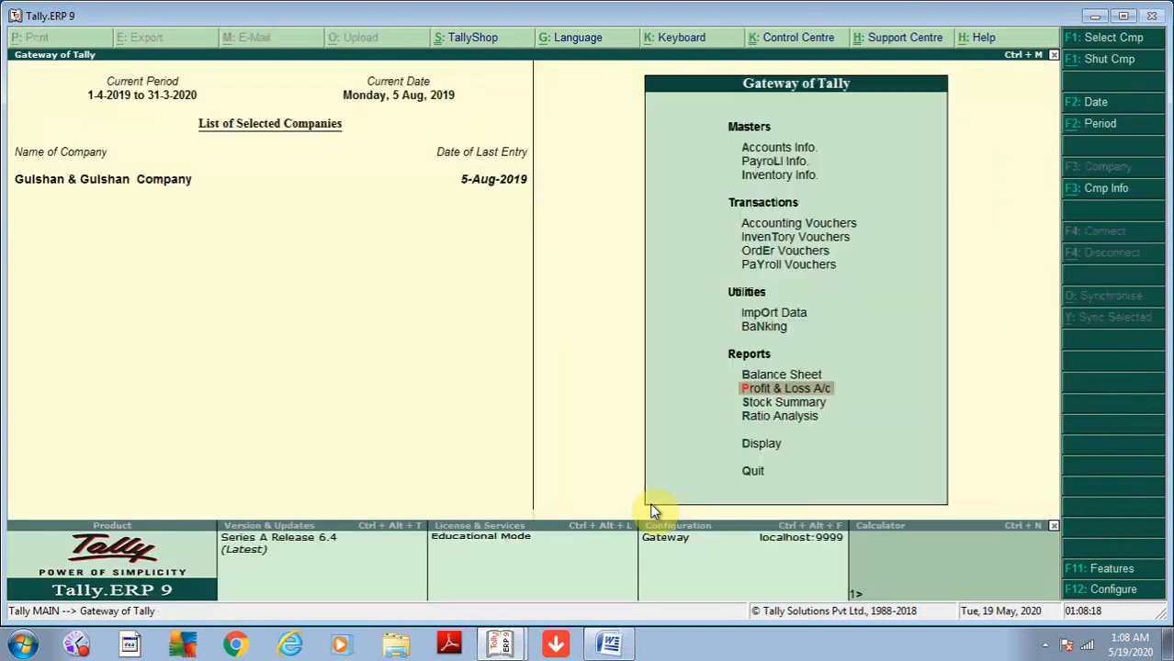
pyautogui.press('Home')
pyautogui.press('Escape')
pyautogui.press('Escape')
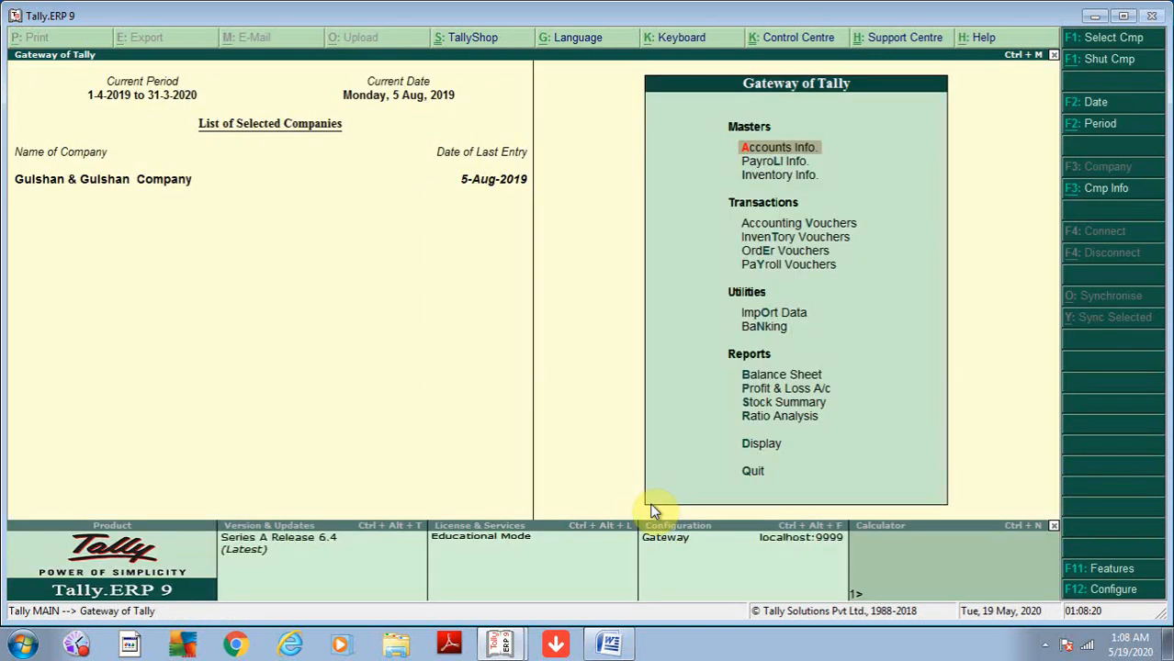
# Display the Statistics report of voucher and account types, and back out to the Gateway of Tally.
pyautogui.press('d')
pyautogui.press('s')
pyautogui.press('s')
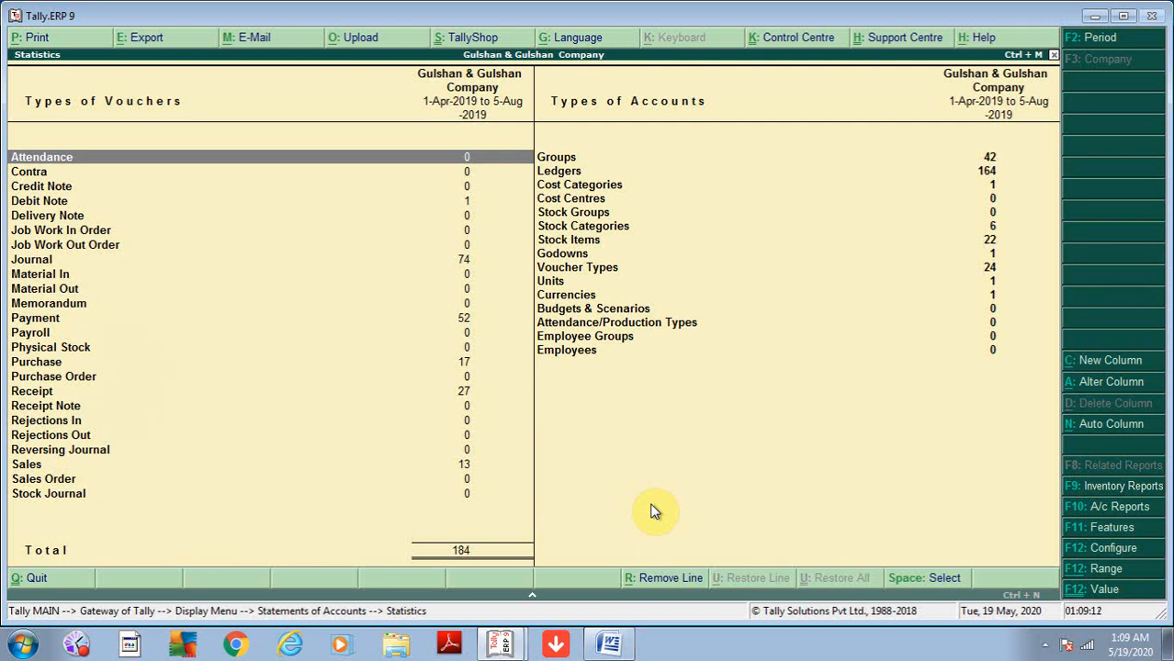
pyautogui.press('Escape')
pyautogui.press('Escape')
pyautogui.press('Escape')
pyautogui.press('Escape')
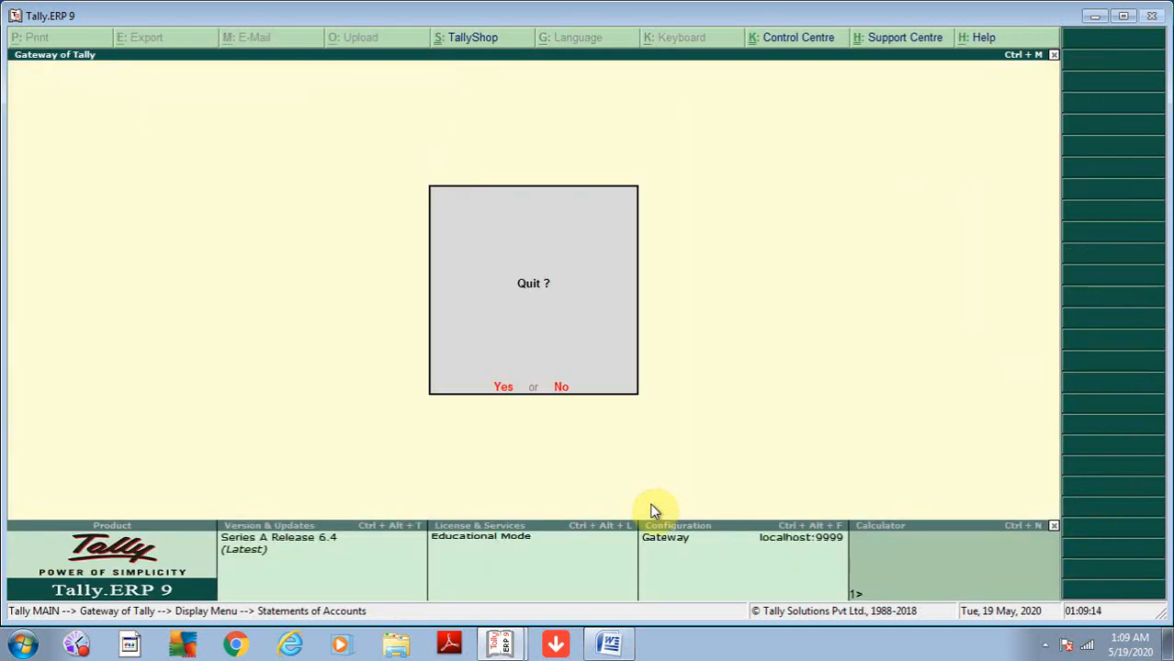
# Open the Balance Sheet and expand and collapse the details of Fixed Assets twice.
pyautogui.press('b')
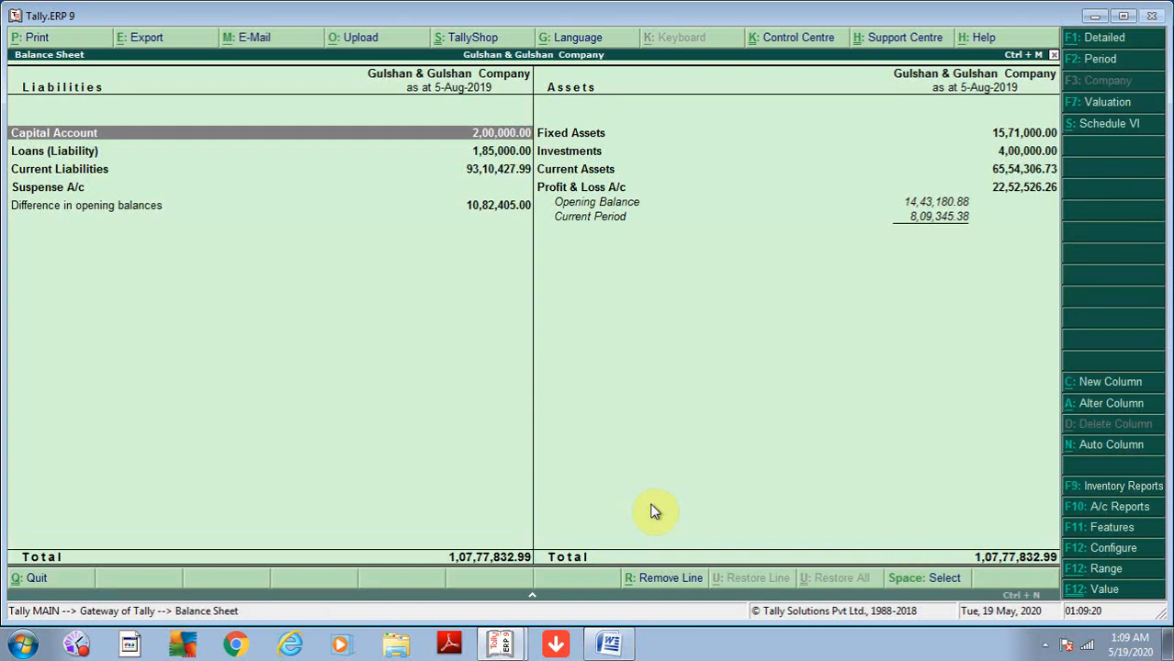
pyautogui.press('Right')
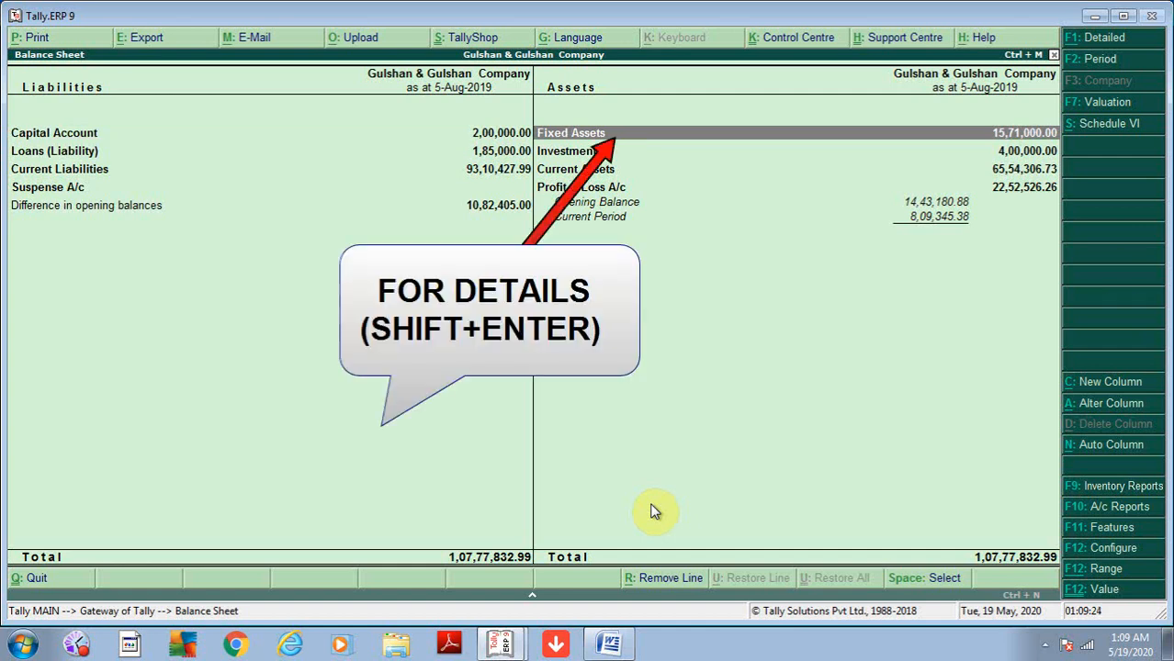
pyautogui.hotkey('shift', 'Return')
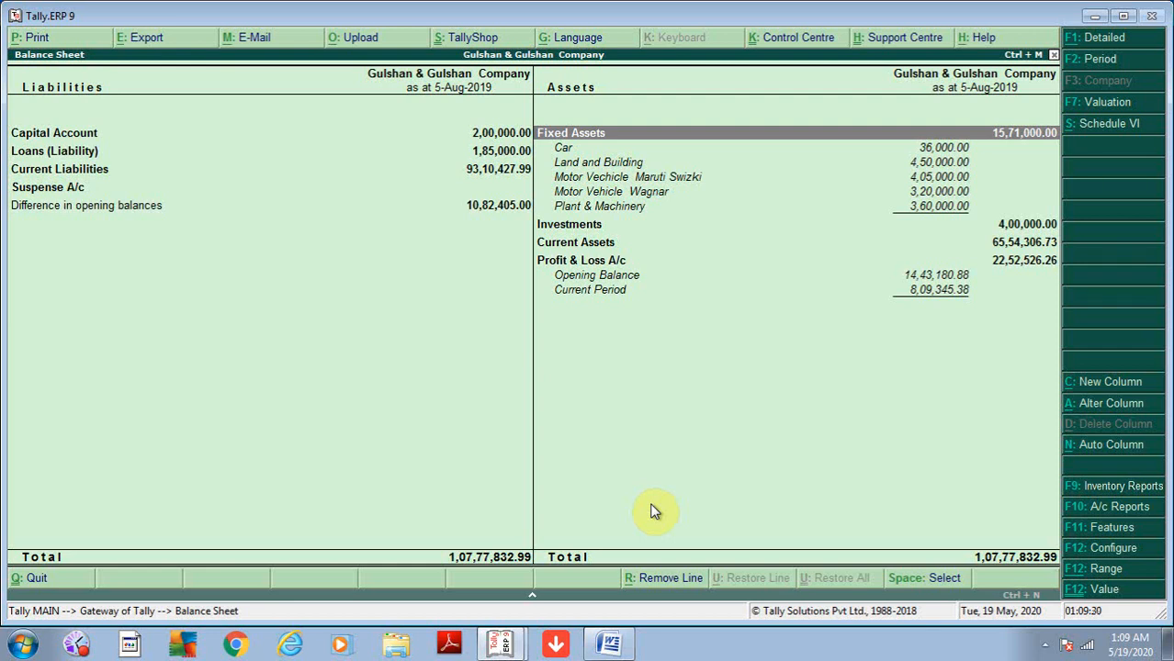
pyautogui.hotkey('shift', 'Return')
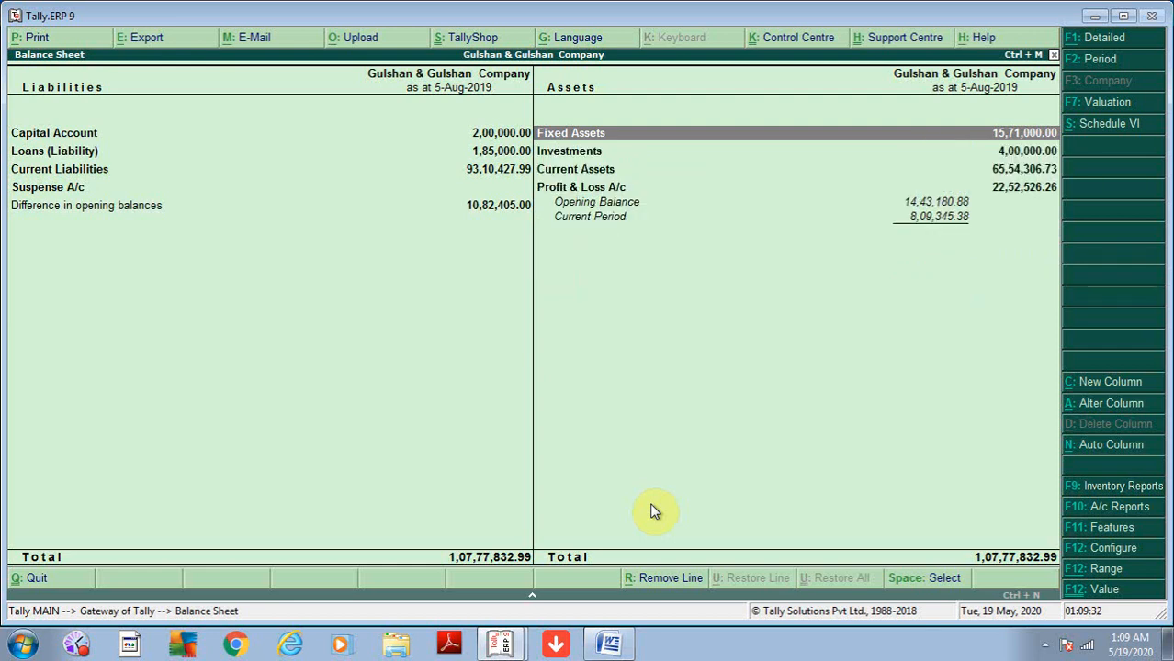
pyautogui.hotkey('shift', 'Return')
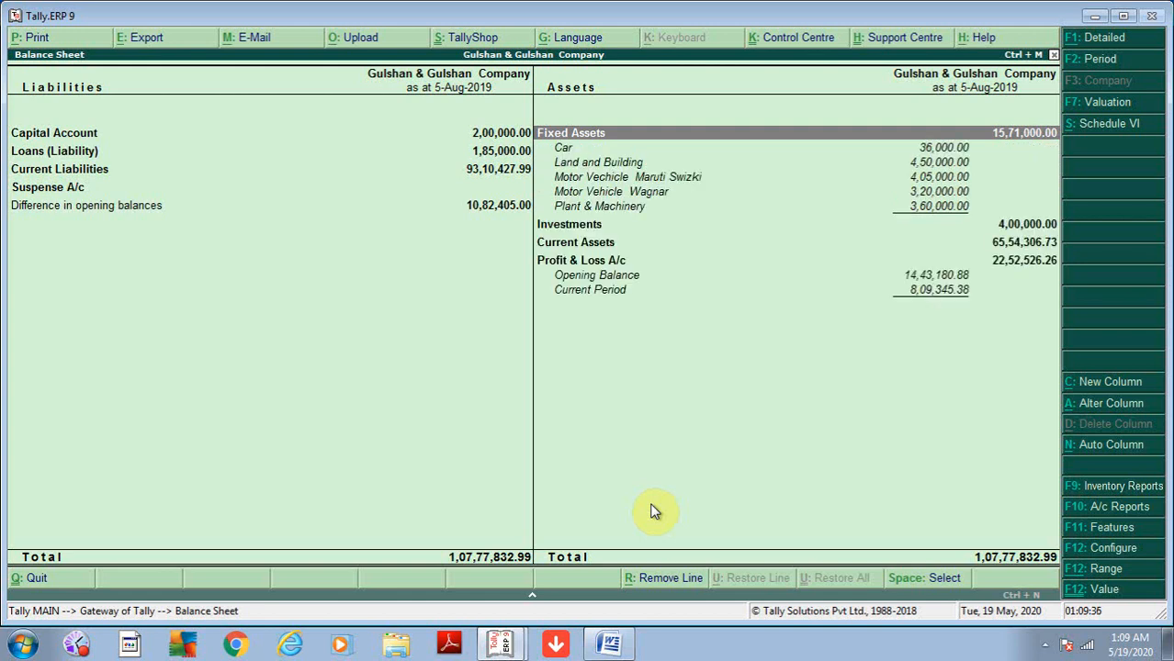
pyautogui.hotkey('shift', 'Return')
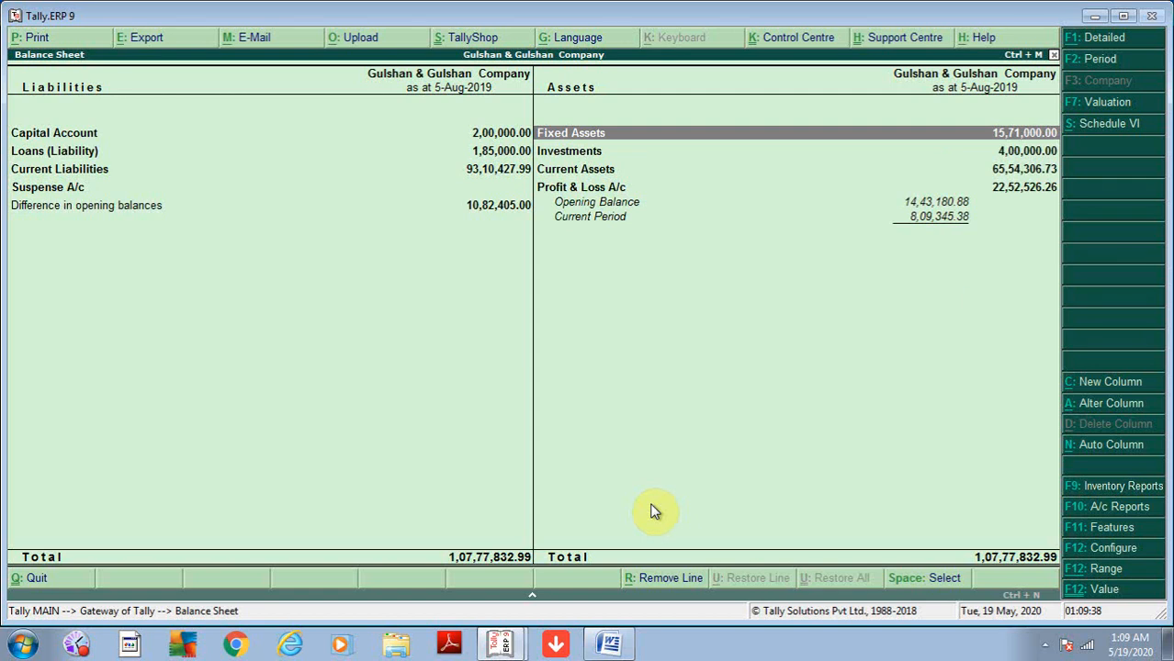
# Expand the details of Current Assets in the Balance Sheet.
pyautogui.press('Down')
pyautogui.press('Down')
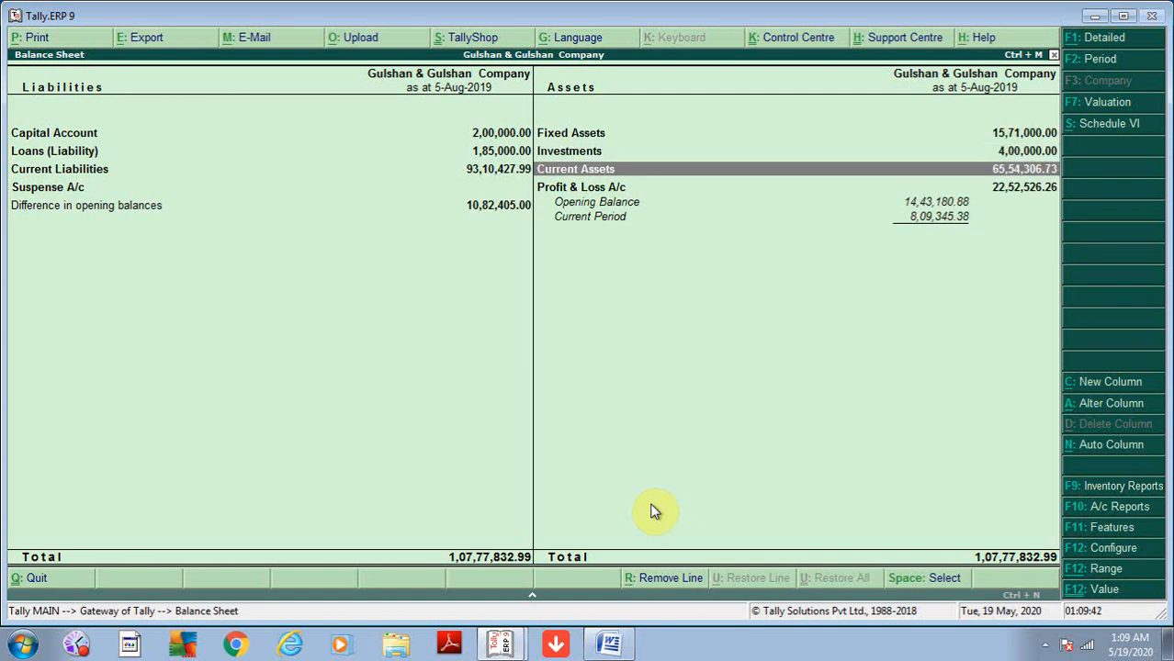
pyautogui.hotkey('shift', 'Return')
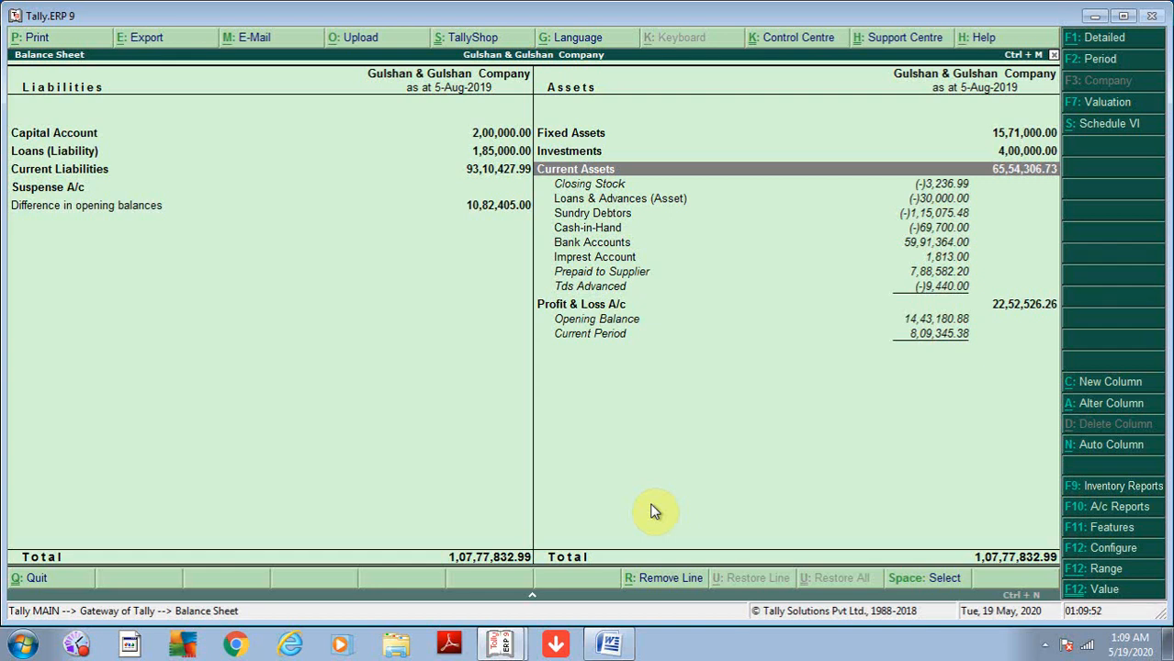
# Drill down from Closing Stock through the item Almiraha and its May summary to Sales voucher no. 8.
pyautogui.press('Down')
pyautogui.press('Return')
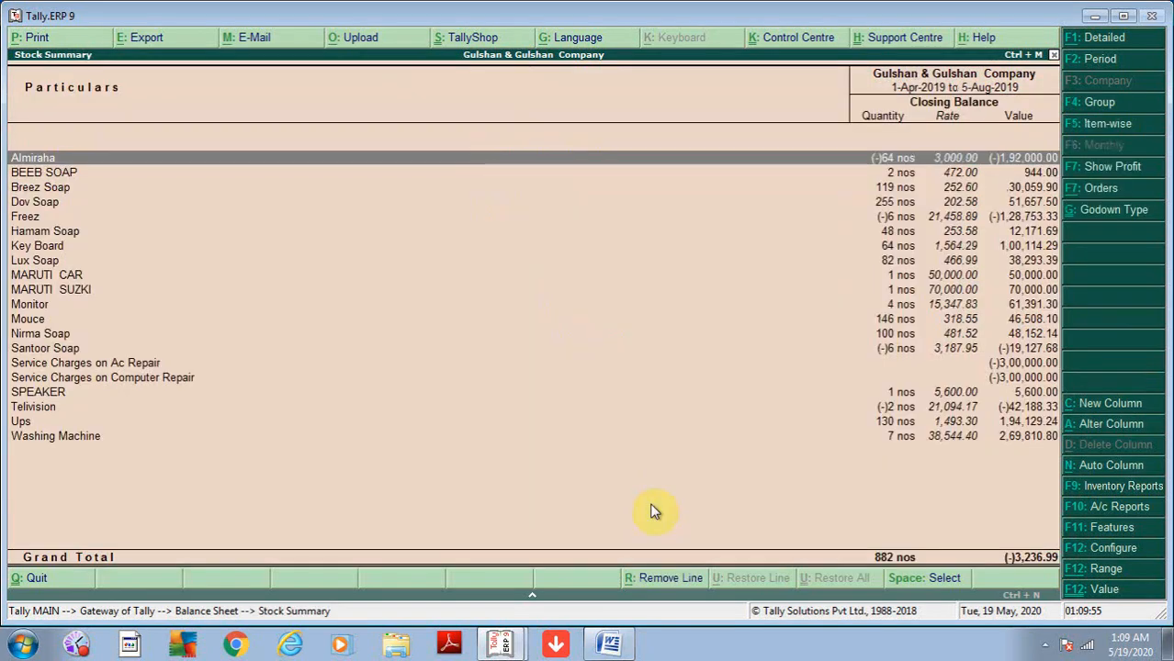
pyautogui.press('Return')
pyautogui.press('Up')
pyautogui.press('Up')
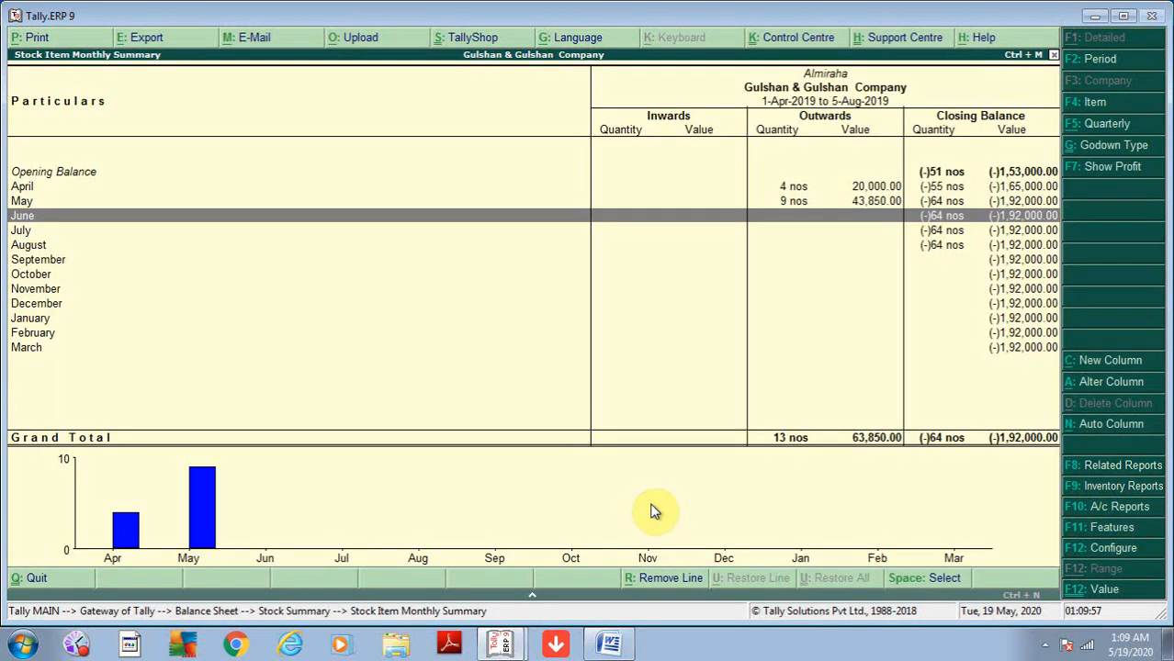
pyautogui.press('Up')
pyautogui.press('Return')
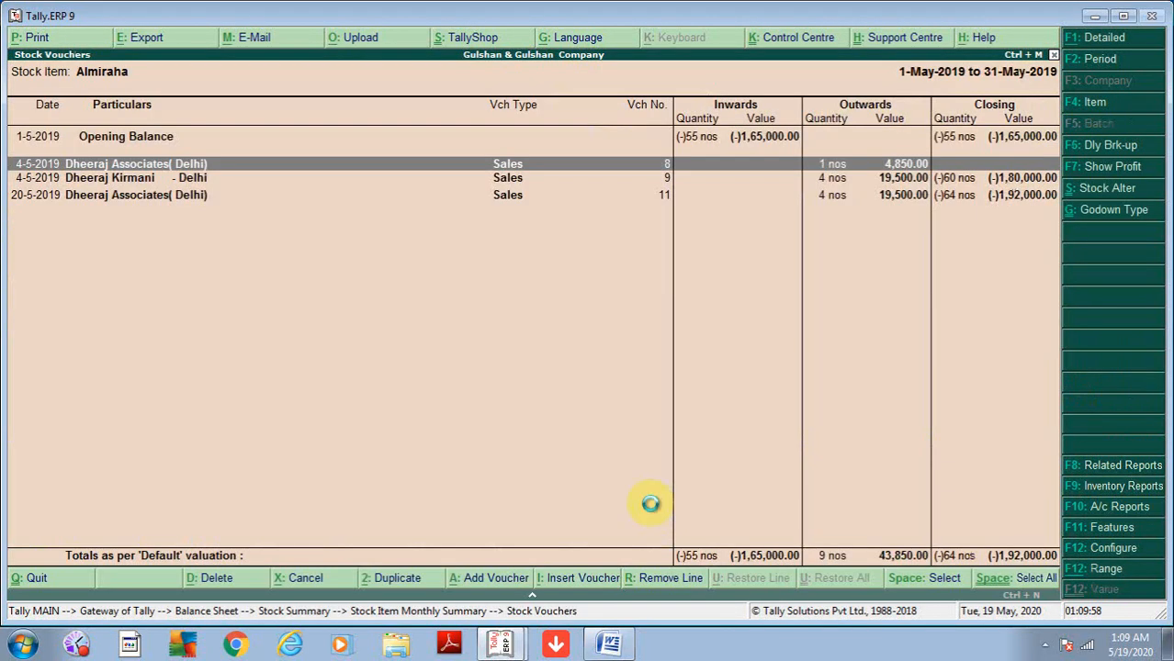
pyautogui.press('Return')
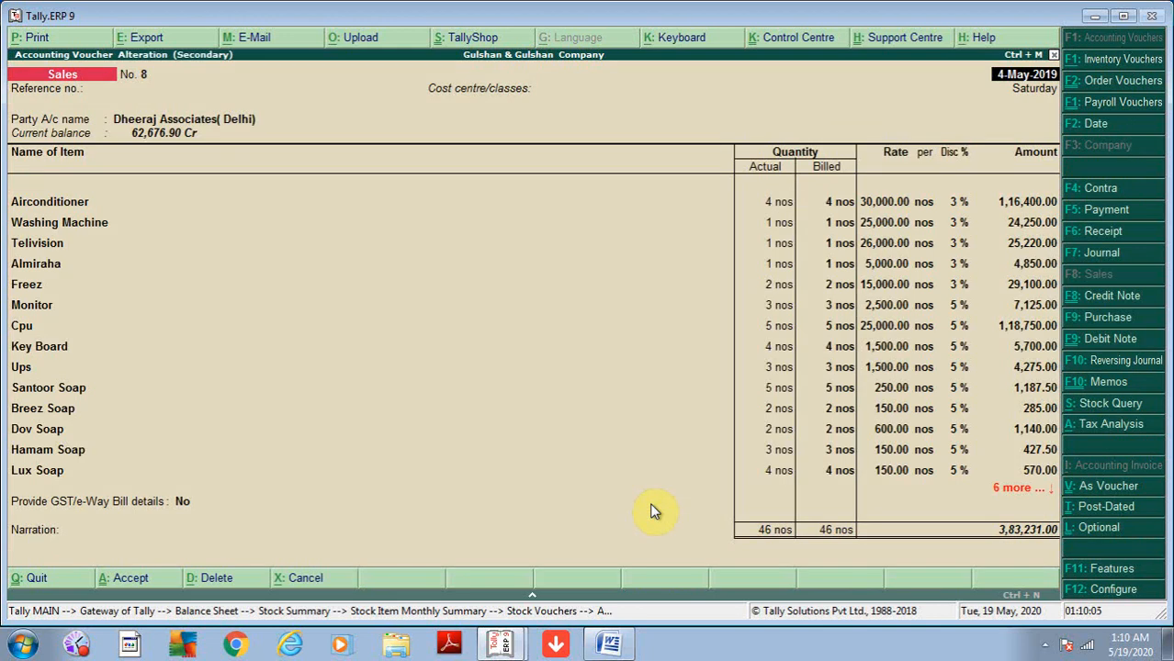
# Change the date of Sales voucher no. 8 to 1-May-2019 and move on to its first item line.
pyautogui.write('1')
pyautogui.press('Return')
pyautogui.press('Return')
pyautogui.press('Return')
pyautogui.press('Return')
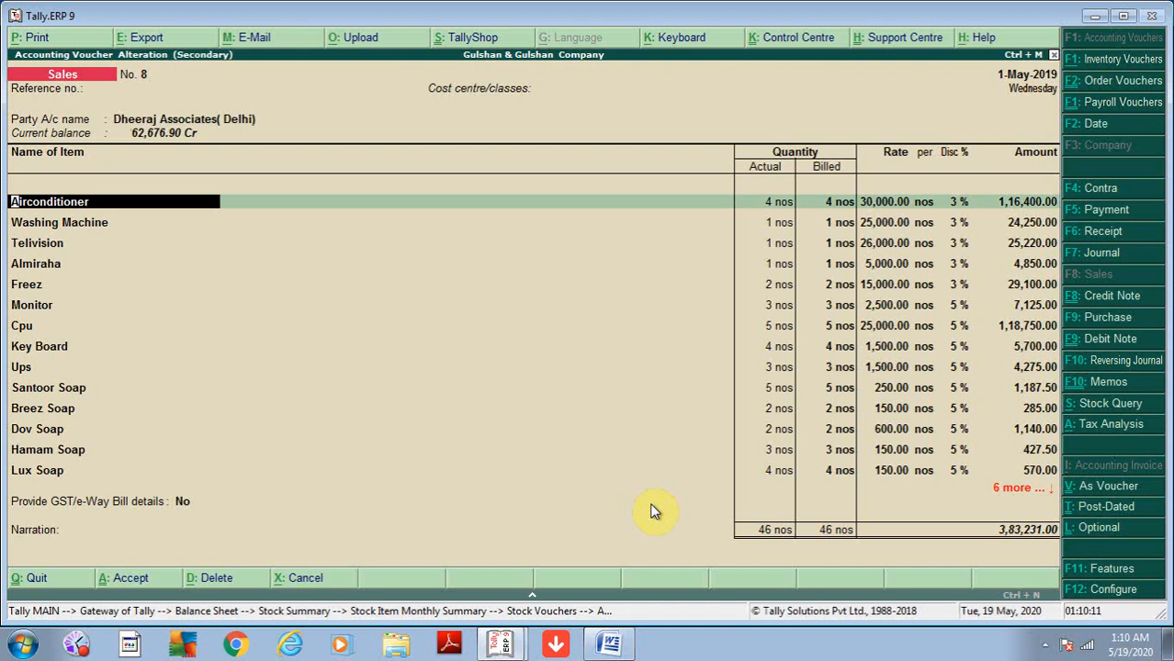
# Open the stock item Telivision for alteration from within the sales voucher, and close it without changing anything.
pyautogui.press('Down')
pyautogui.press('Down')
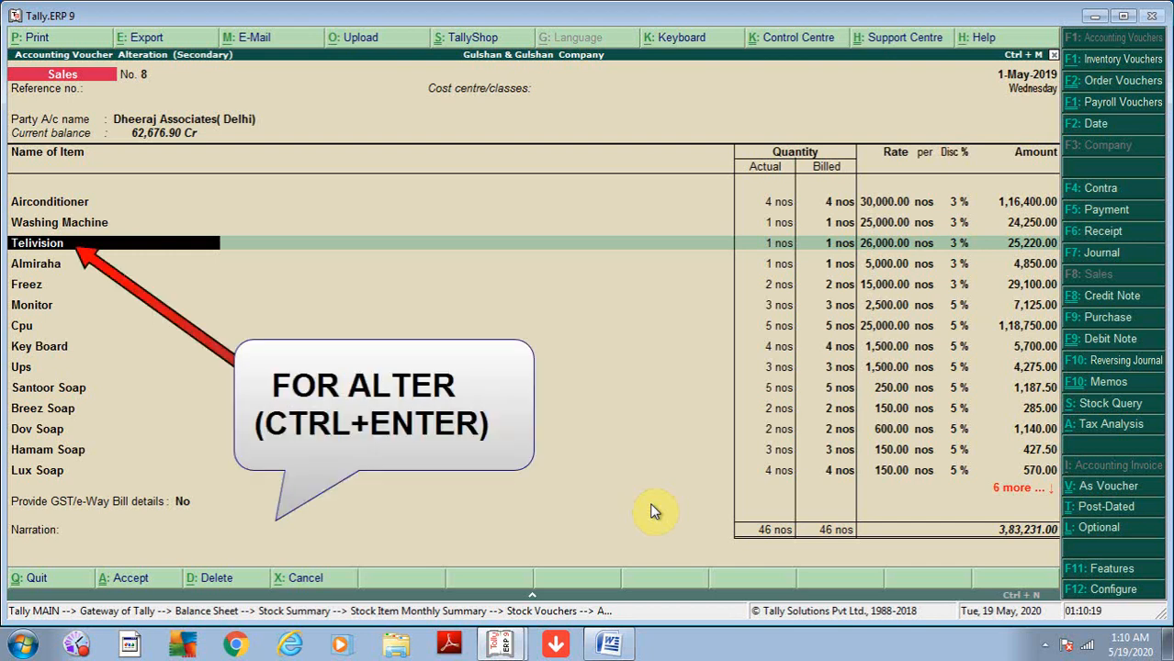
pyautogui.hotkey('ctrl', 'Return')
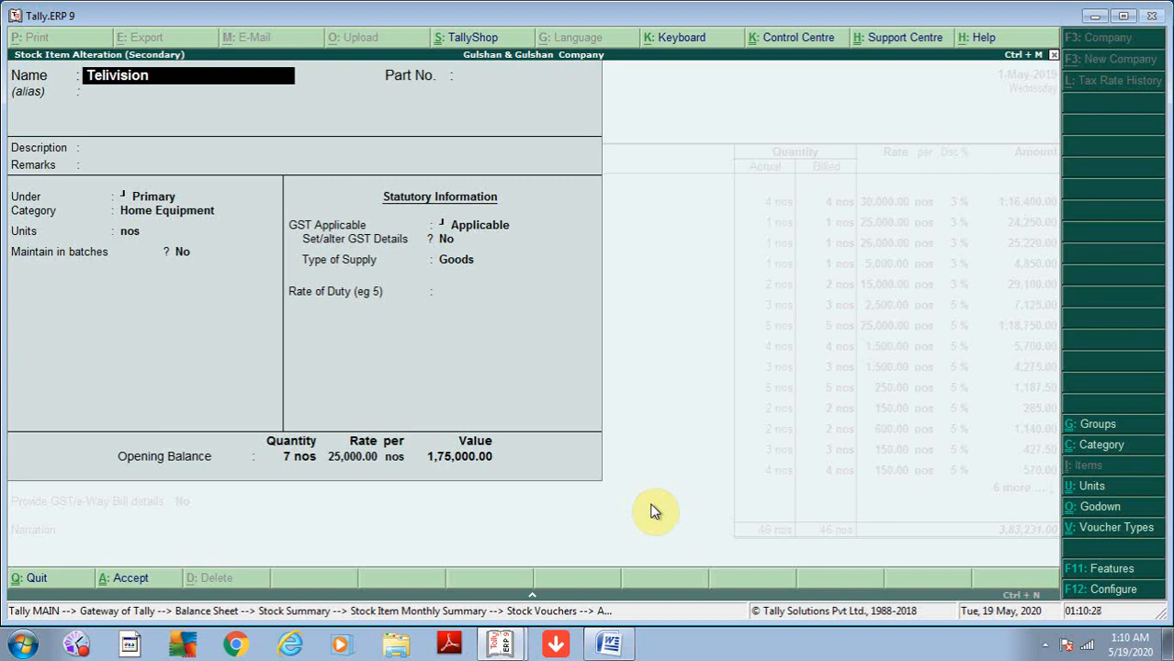
pyautogui.press('Escape')
pyautogui.press('Escape')
pyautogui.press('y')
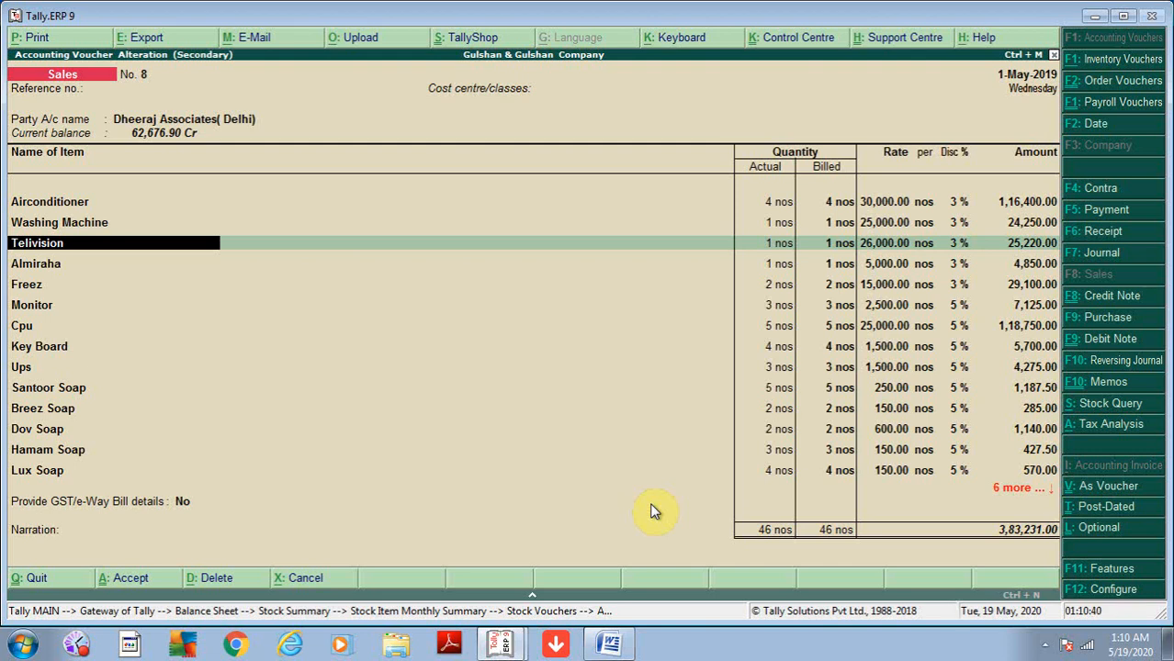
# Quit the sales voucher without saving and back out of the reports to the Gateway of Tally.
pyautogui.press('Escape')
pyautogui.press('Escape')
pyautogui.press('Return')
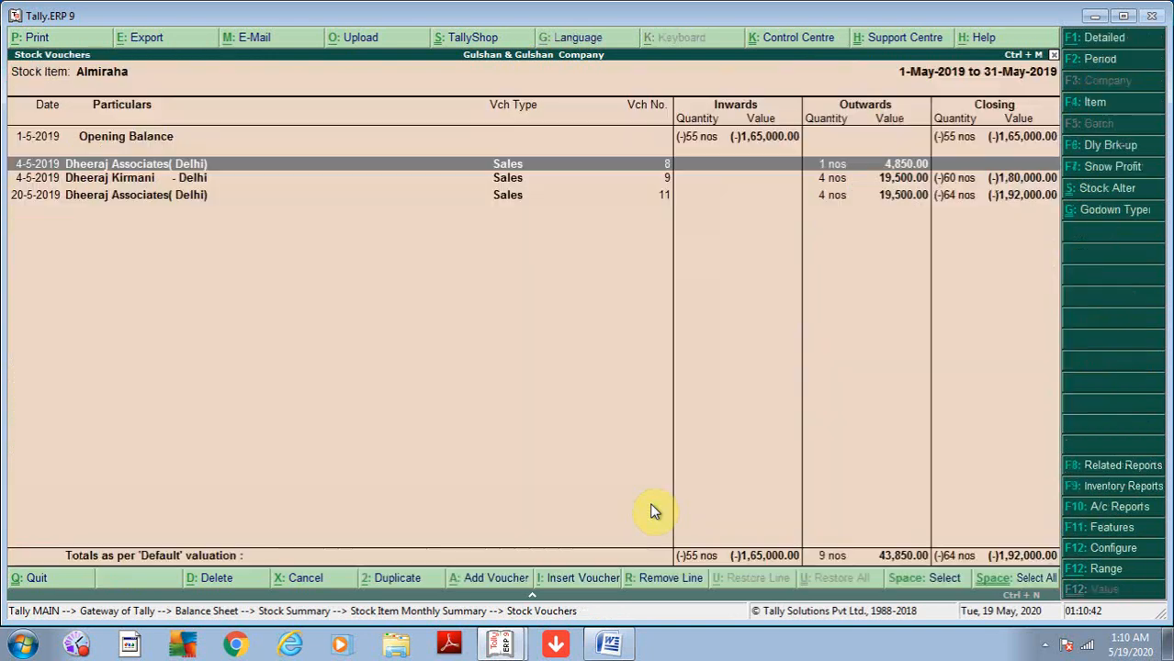
pyautogui.press('Escape')
pyautogui.press('Escape')
pyautogui.press('Escape')
pyautogui.press('Escape')
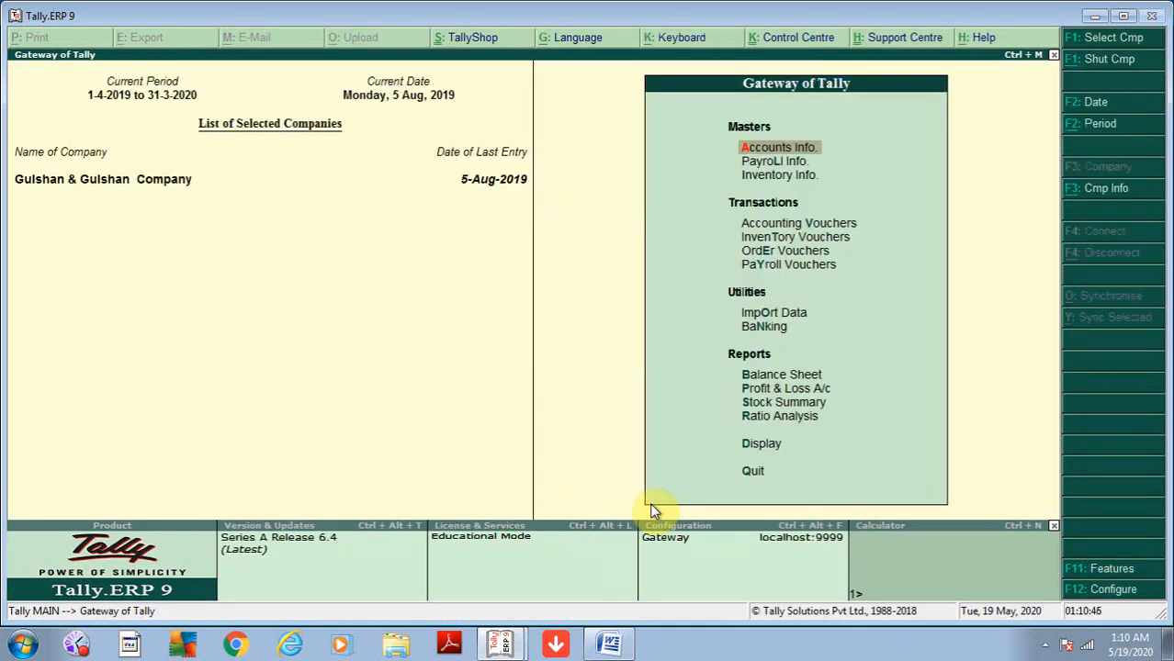
# Mark a new Sales voucher as post-dated, abandon it, and stay at the Gateway of Tally.
pyautogui.press('v')
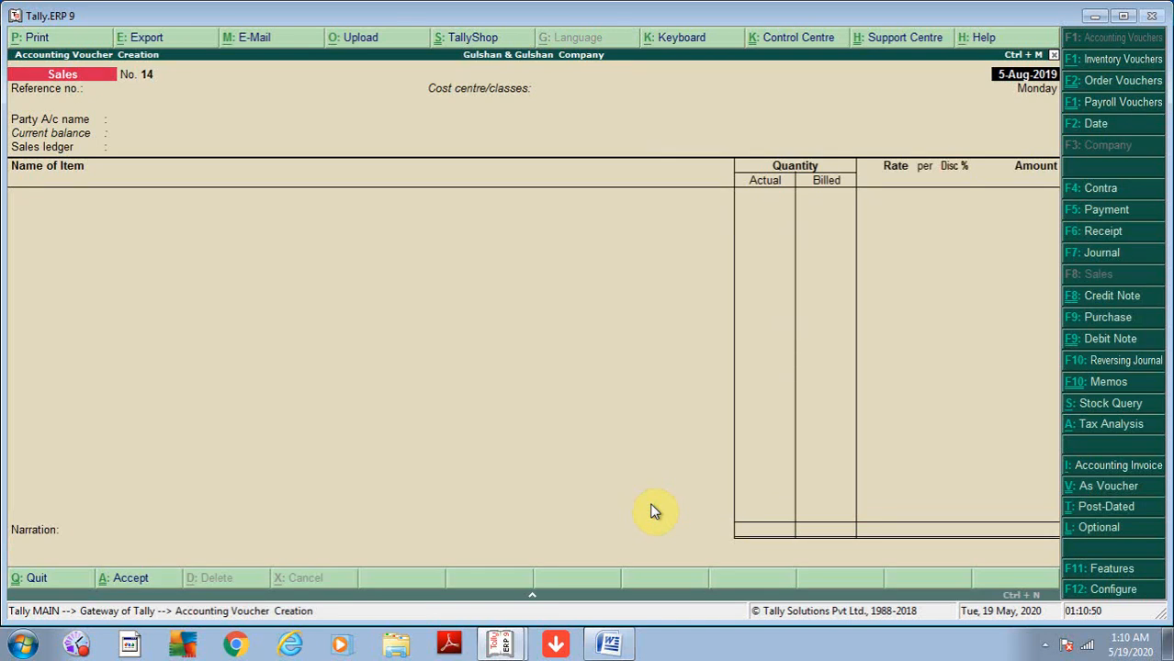
pyautogui.hotkey('ctrl', 't')
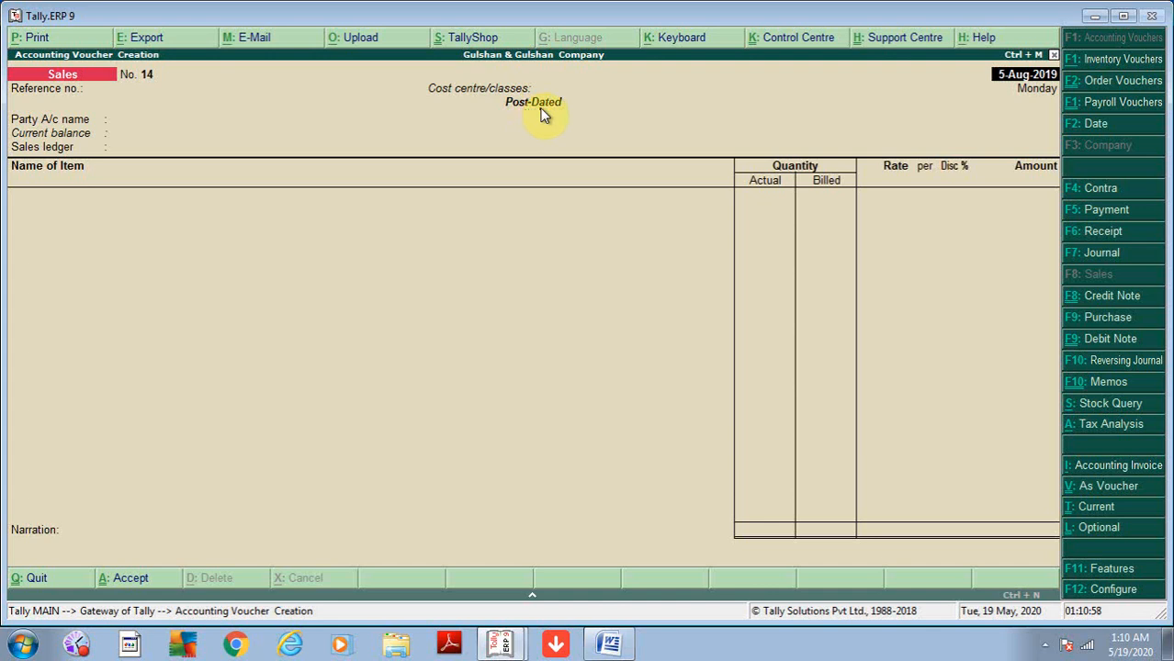
pyautogui.press('Escape')
pyautogui.press('y')
pyautogui.press('Escape')
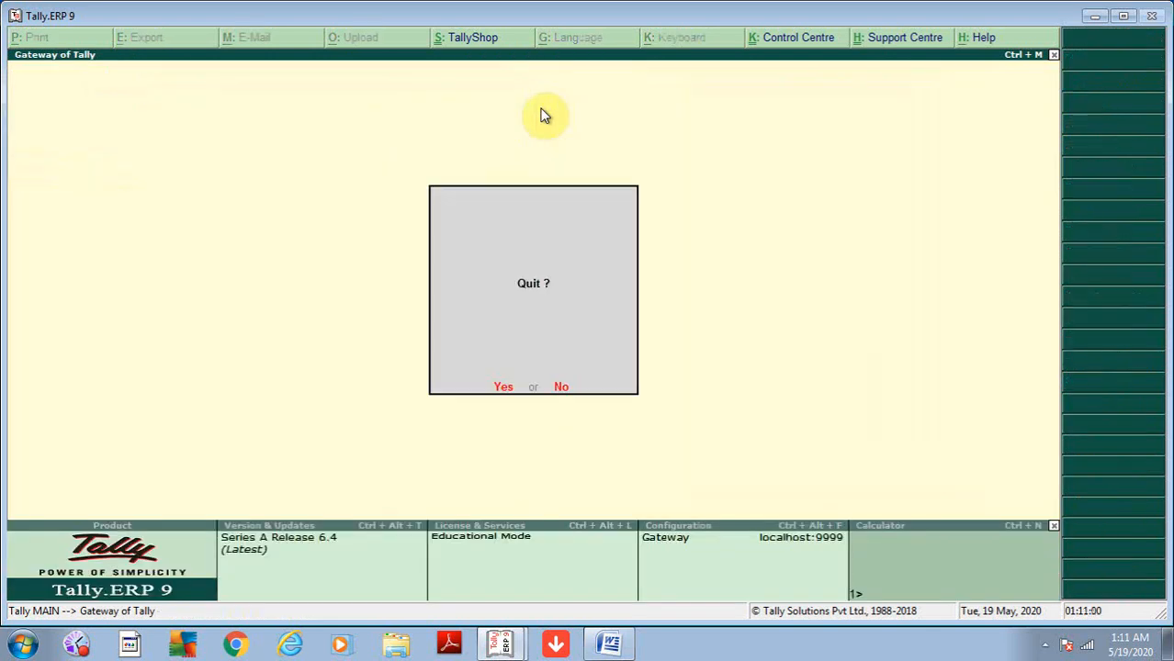
pyautogui.press('n')
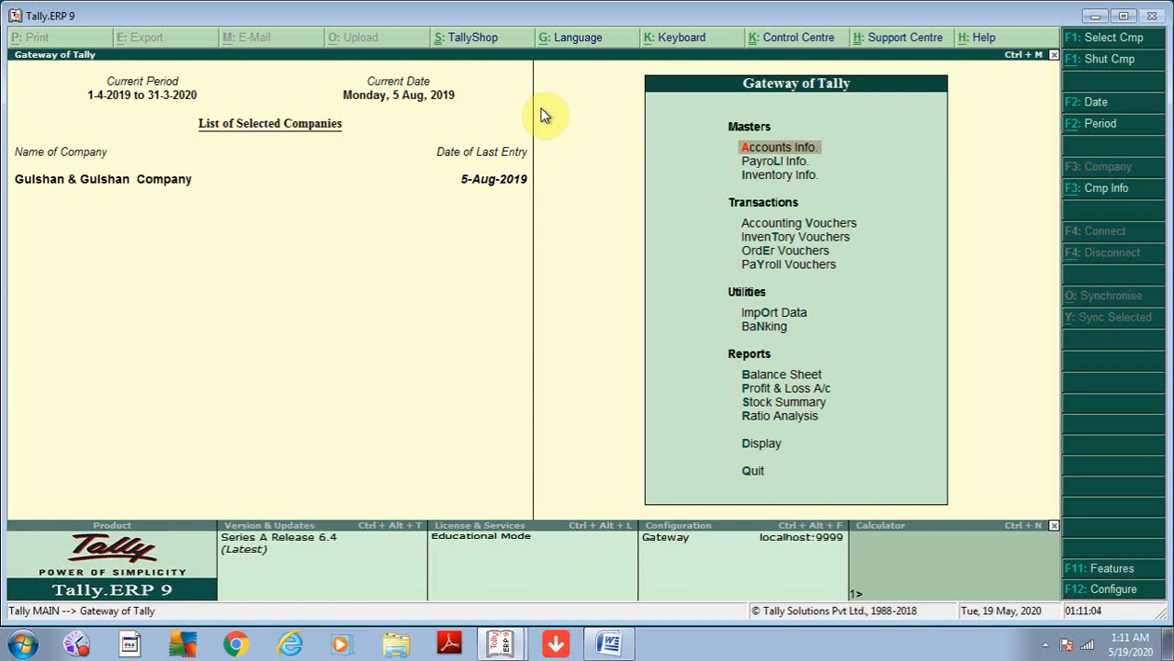
# Mark a new Payment voucher as post-dated, and discard it to return to the Gateway of Tally.
pyautogui.press('v')
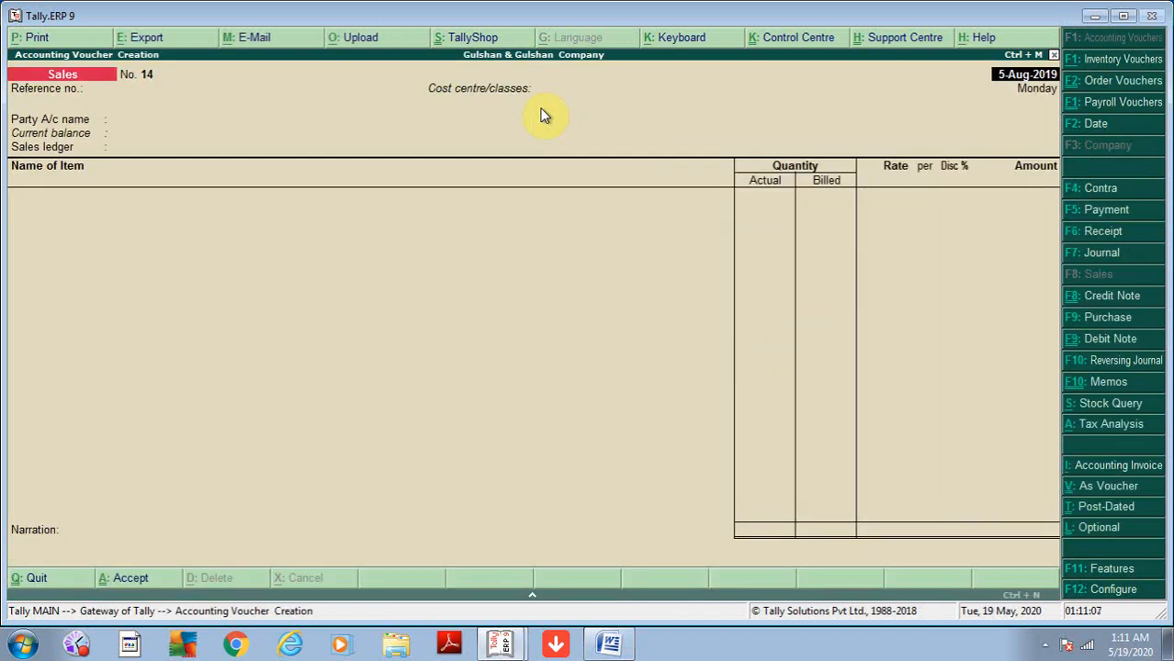
pyautogui.press('F5')
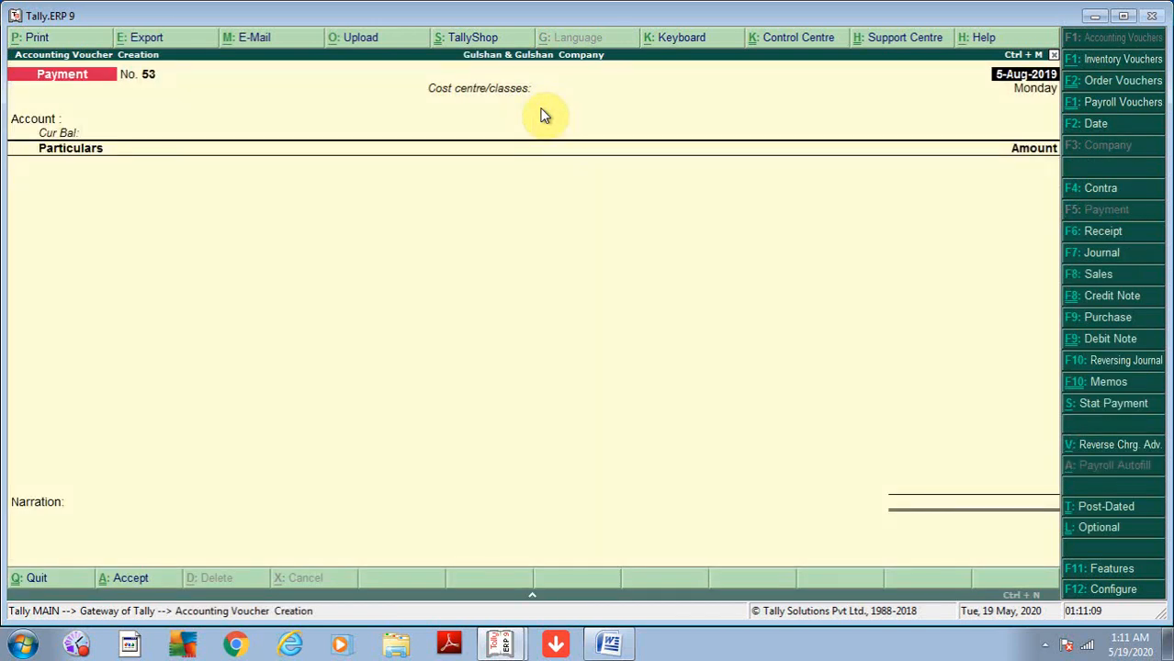
pyautogui.hotkey('ctrl', 't')
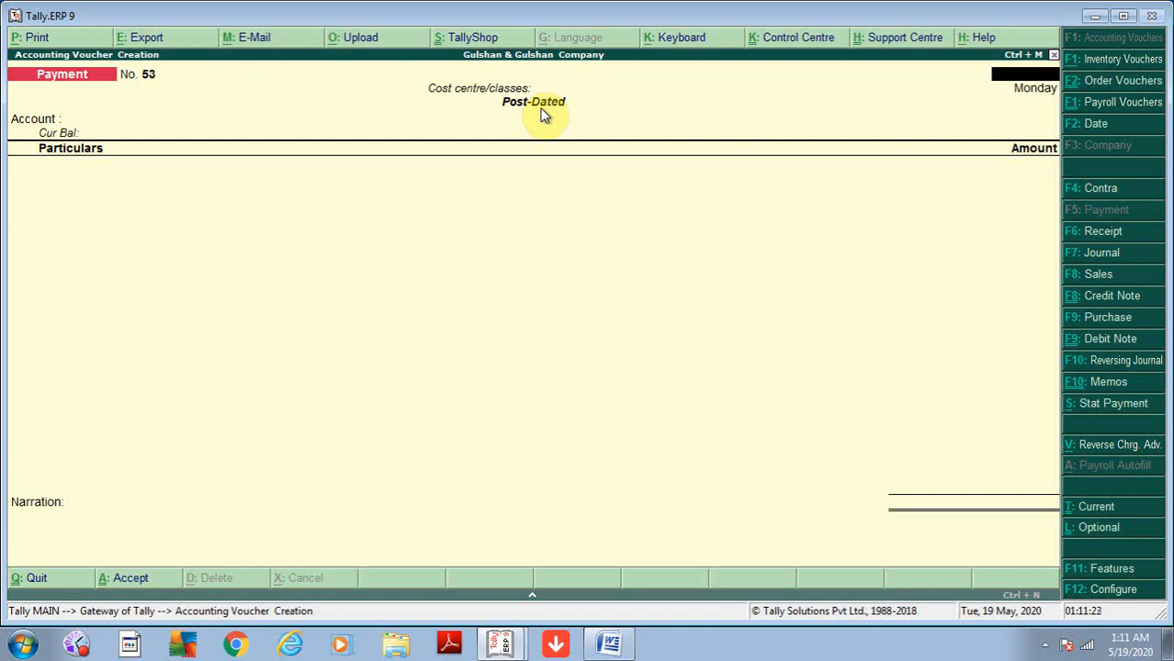
pyautogui.press('Escape')
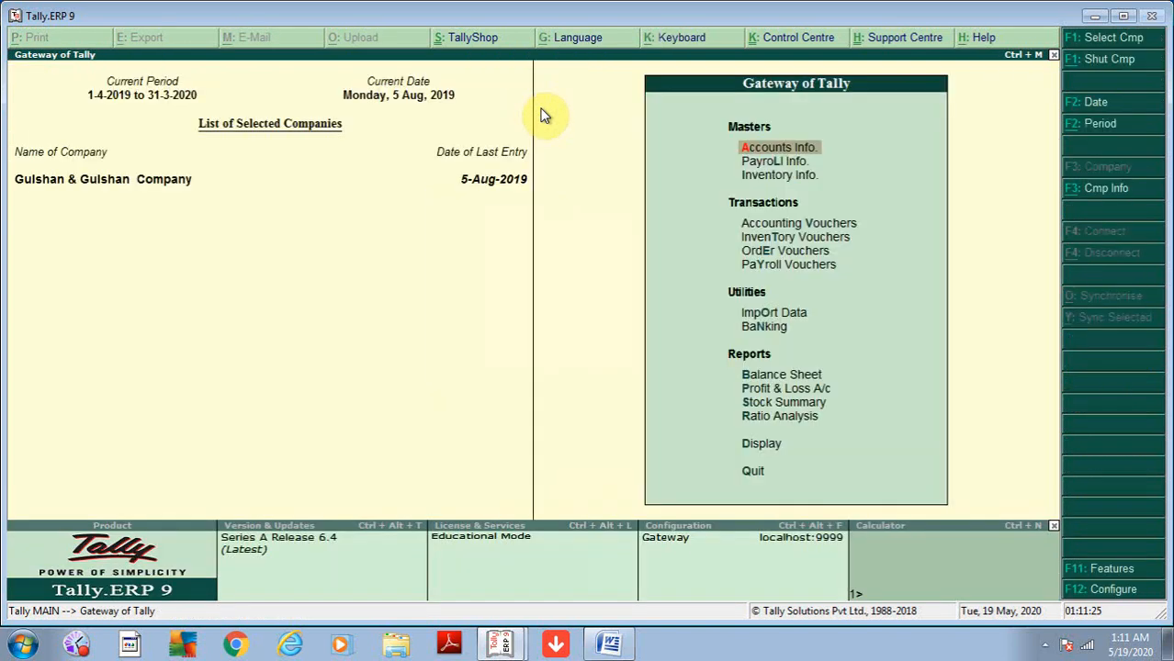
pyautogui.press('Escape')
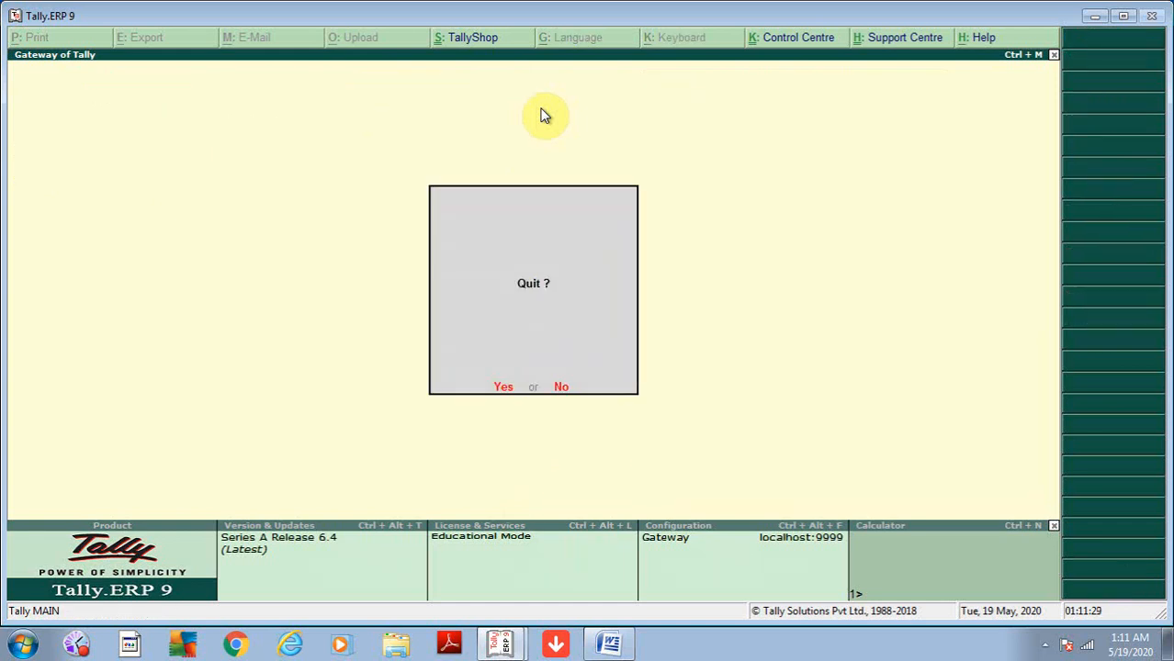
pyautogui.press('n')
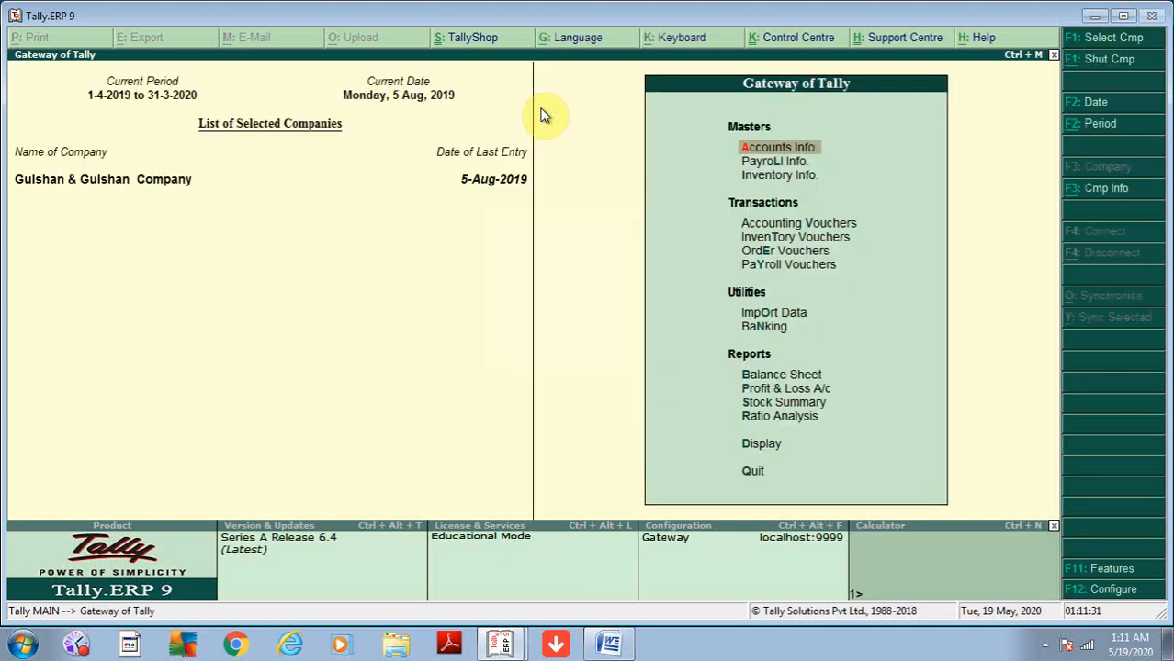
# Open the Statistics report and drill down through Sales to the register of April sales vouchers.
pyautogui.press('d')
pyautogui.press('s')
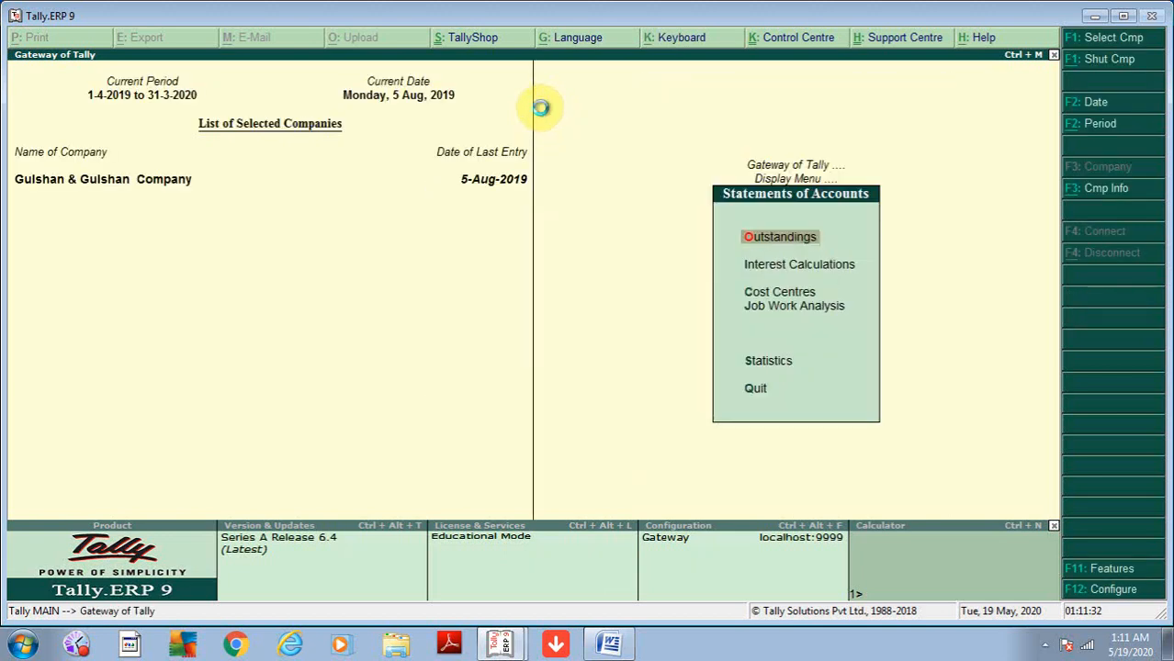
pyautogui.press('s')
pyautogui.press('s')
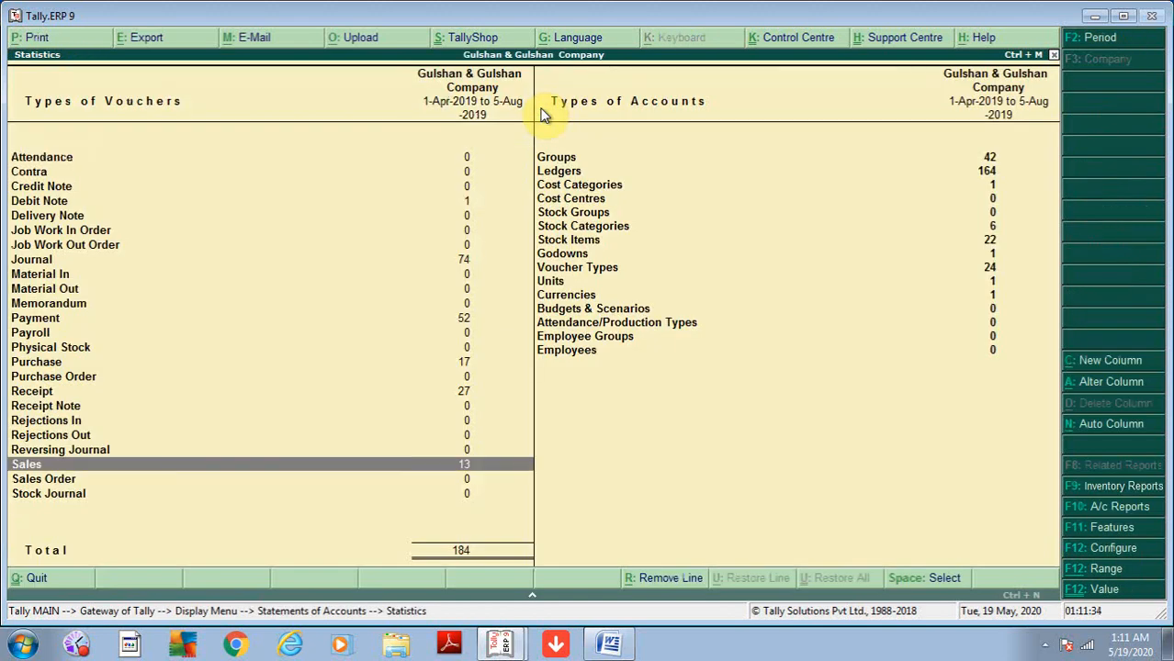
pyautogui.press('Return')
pyautogui.press('Up')
pyautogui.press('Up')
pyautogui.press('Up')
pyautogui.press('Up')
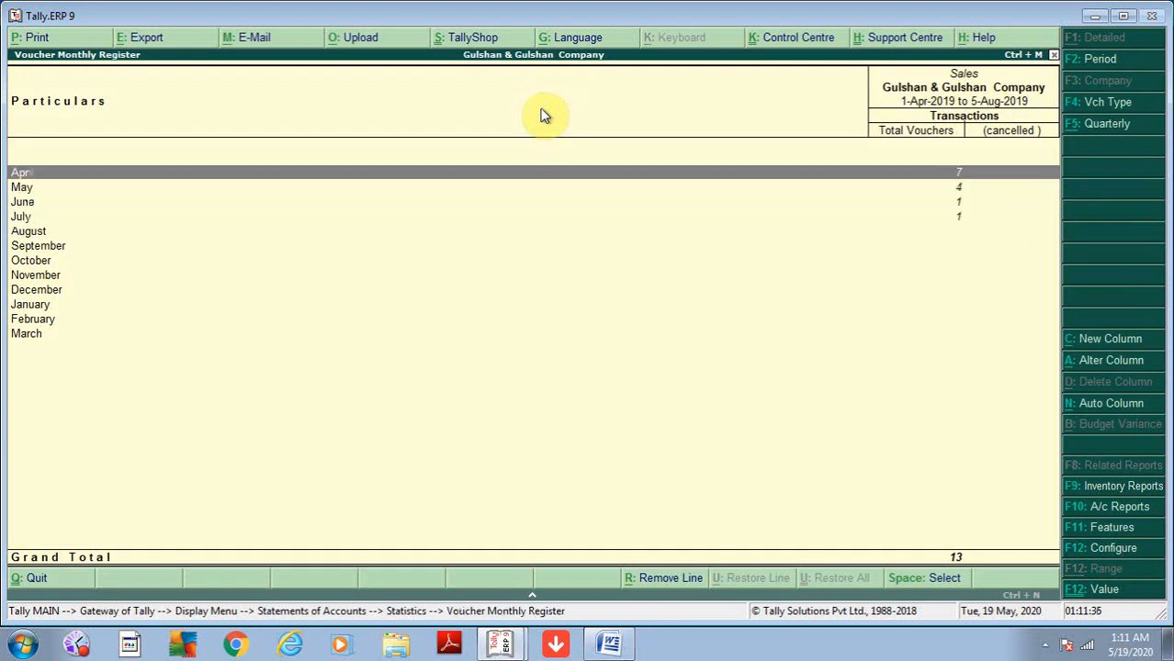
pyautogui.press('Return')
# Set the sales voucher register's period to 1-Apr-2019 to 5-Aug-2019.
pyautogui.hotkey('alt', 'F2')
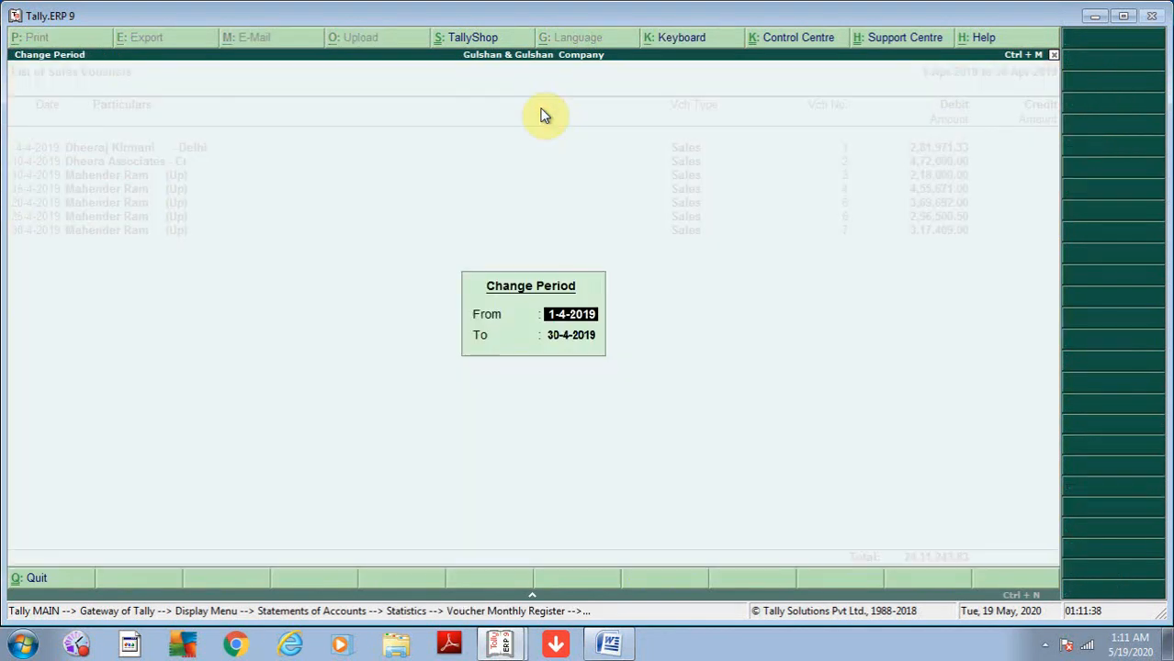
pyautogui.press('Return')
pyautogui.press('BackSpace')
pyautogui.press('Return')
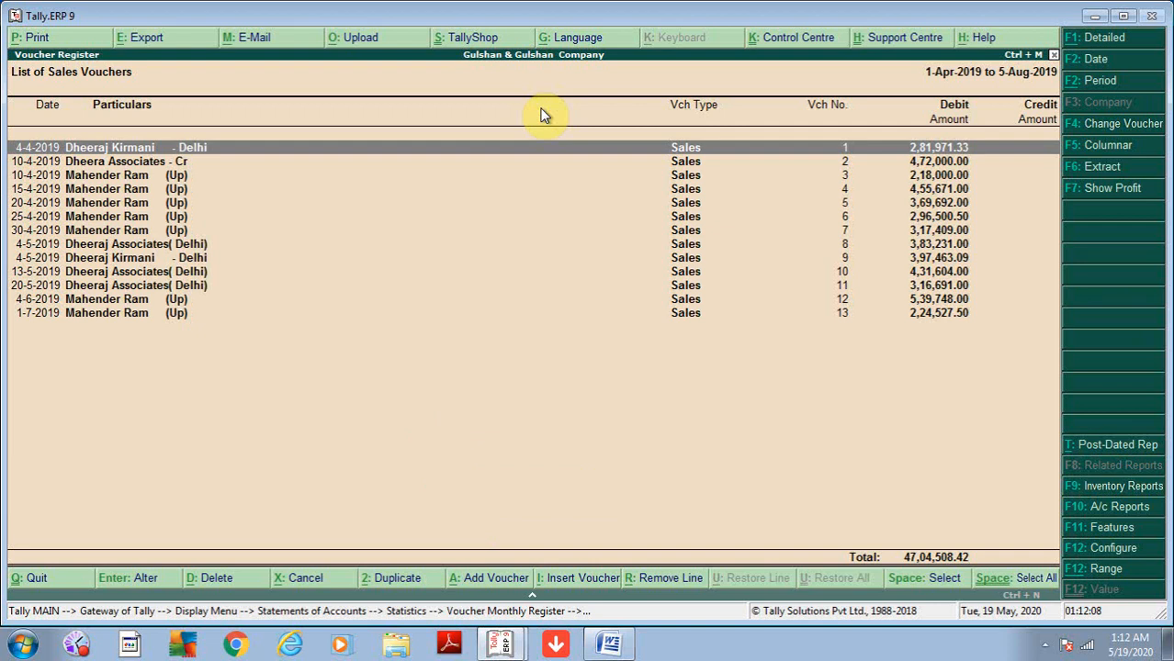
# Start a range filter on the sales voucher list for type Voucher, based on Party Name.
pyautogui.hotkey('alt', 'F12')
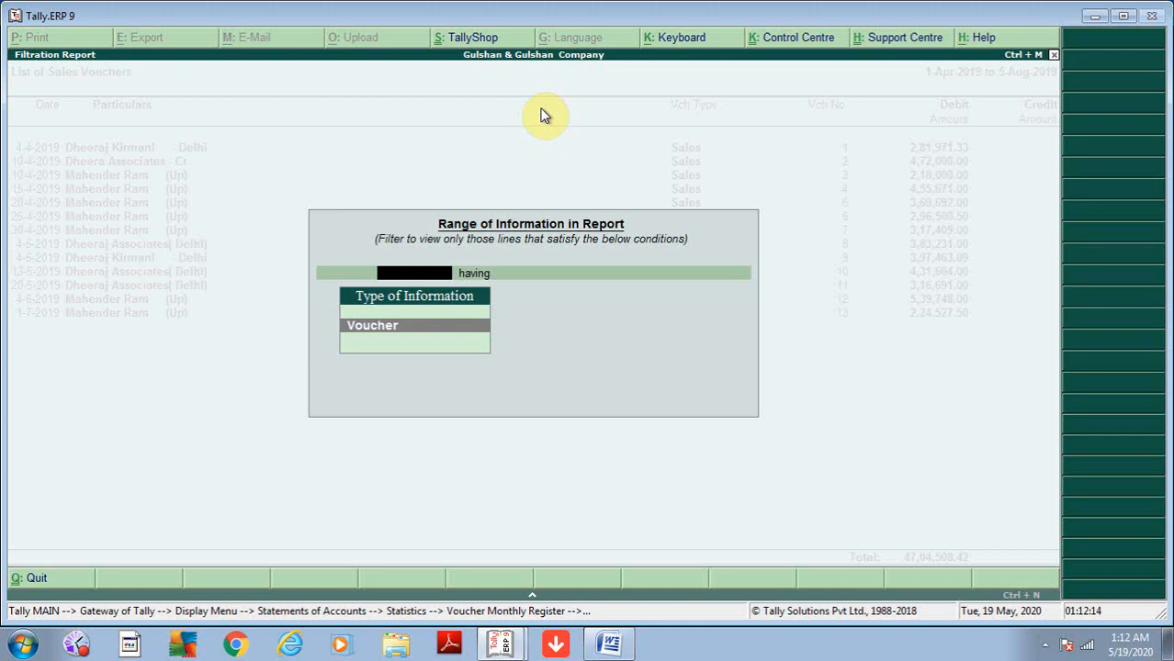
pyautogui.press('Return')
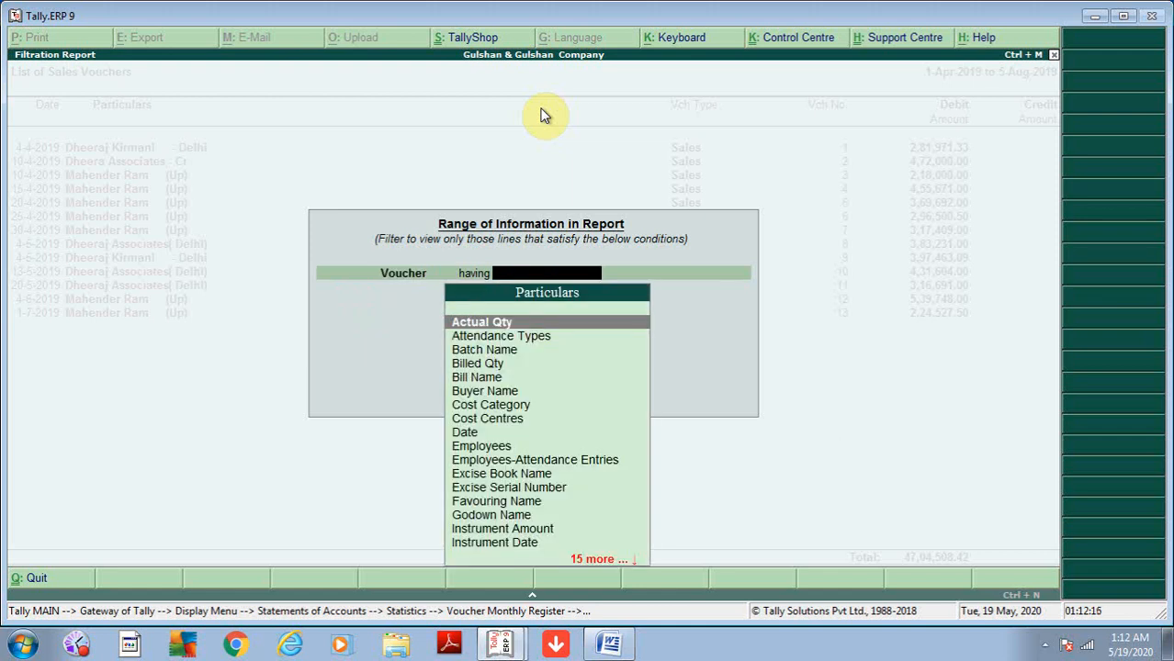
pyautogui.press('Down')
pyautogui.press('Down')
pyautogui.press('Down')
pyautogui.press('Down')
pyautogui.press('Down')
pyautogui.press('Down')
pyautogui.press('Down')
pyautogui.press('Down')
pyautogui.press('Down')
pyautogui.press('Down')
pyautogui.press('Down')
pyautogui.press('Down')
pyautogui.press('Down')
pyautogui.press('Down')
pyautogui.press('Down')
pyautogui.press('Down')
pyautogui.press('Down')
pyautogui.press('Down')
pyautogui.press('Down')
pyautogui.press('Down')
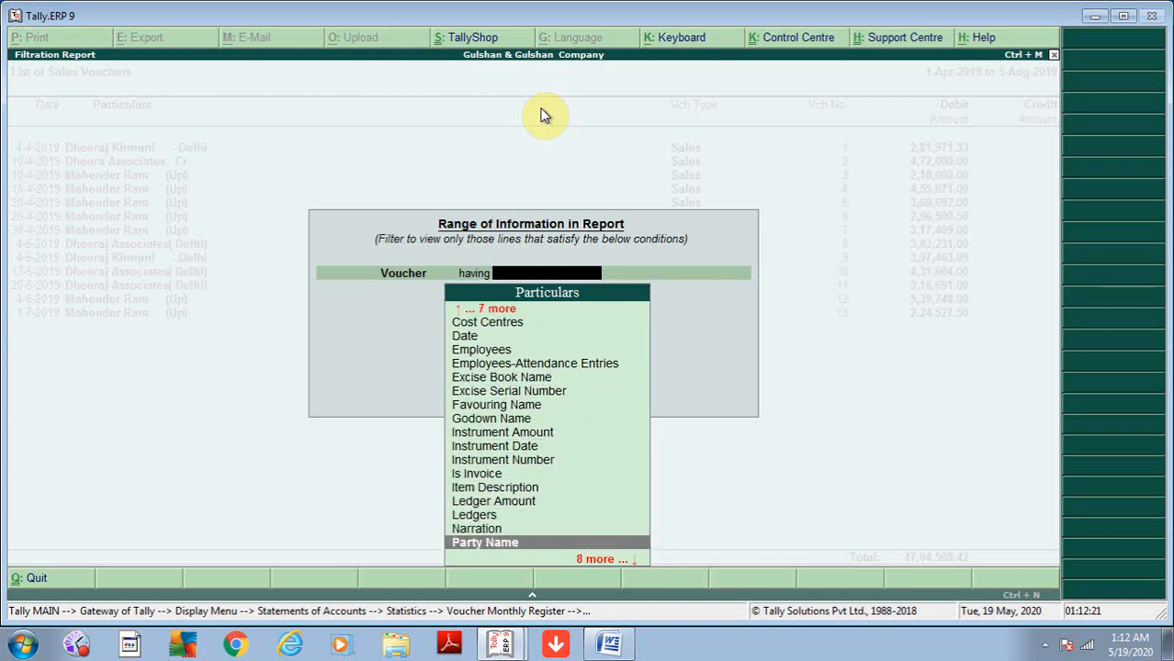
pyautogui.press('Up')
pyautogui.press('Up')
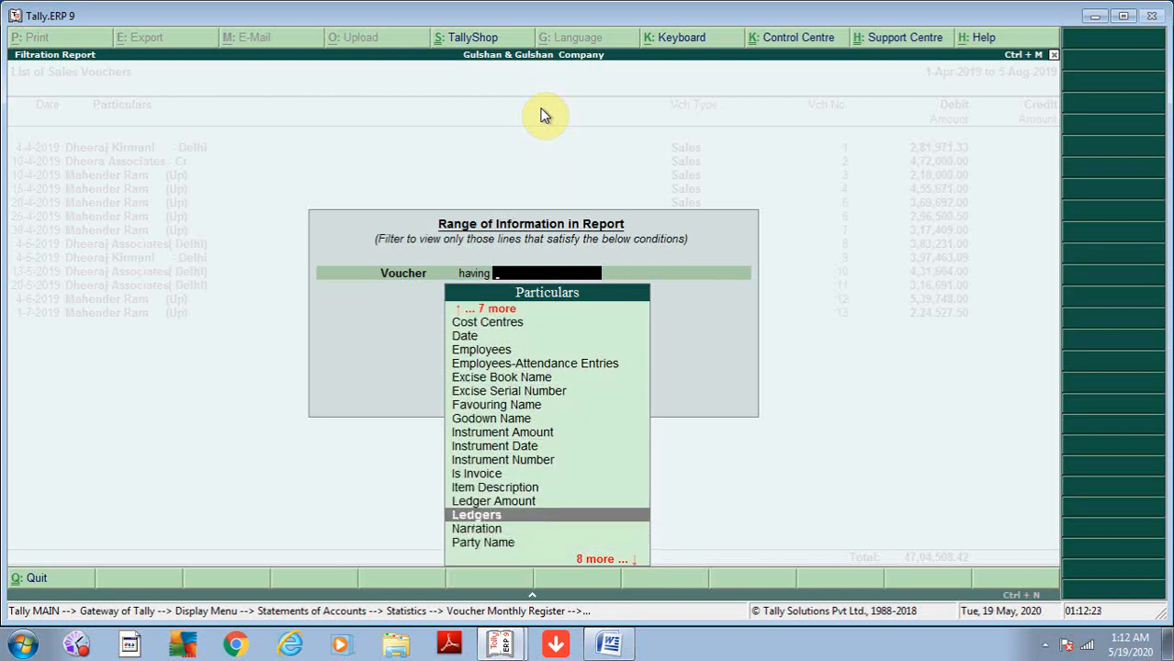
pyautogui.press('Up')
pyautogui.press('Up')
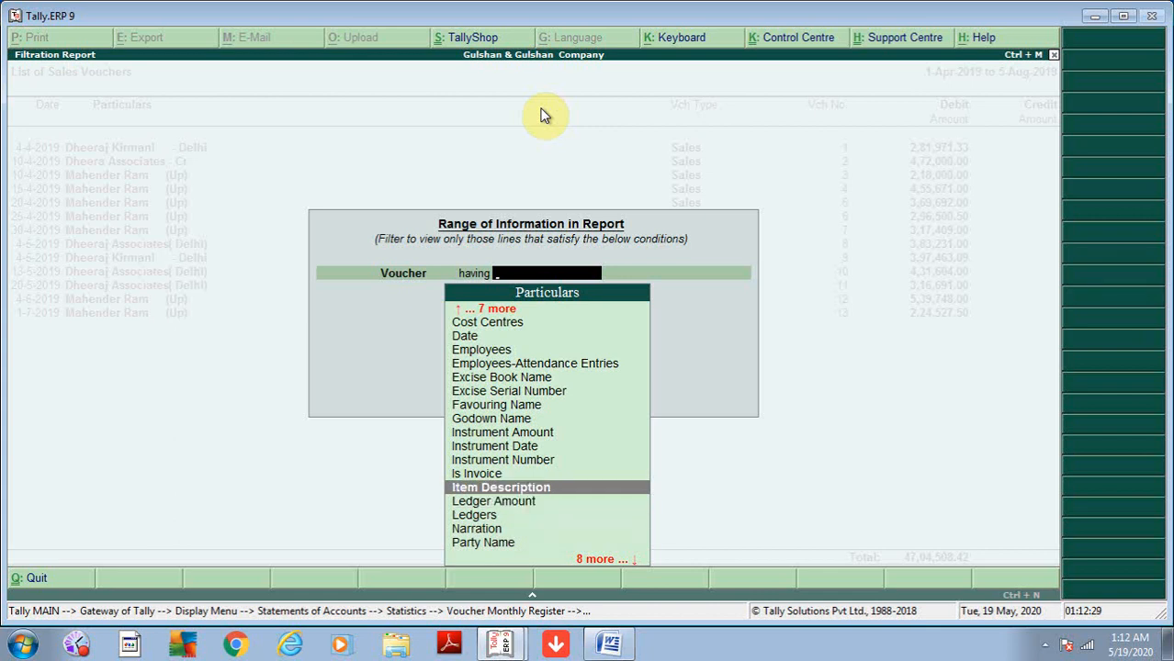
pyautogui.press('Down')
pyautogui.press('Down')
pyautogui.press('Down')
pyautogui.press('Down')
pyautogui.press('Return')
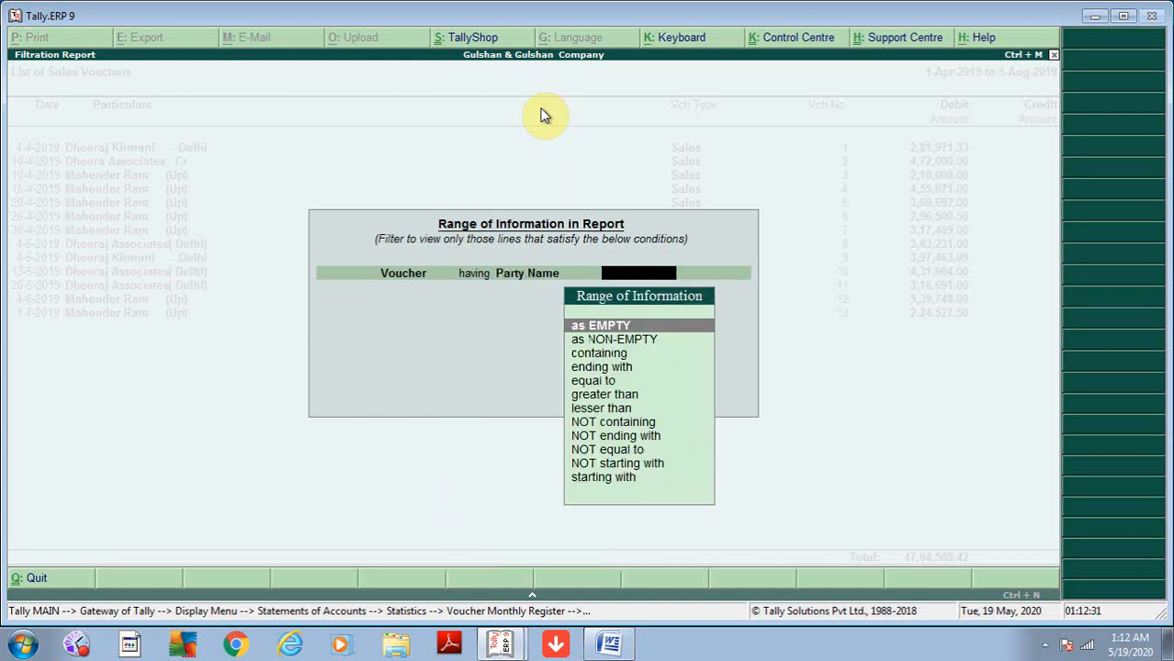
# Set the range filter's Party Name condition to "equal to".
pyautogui.press('Down')
pyautogui.press('Down')
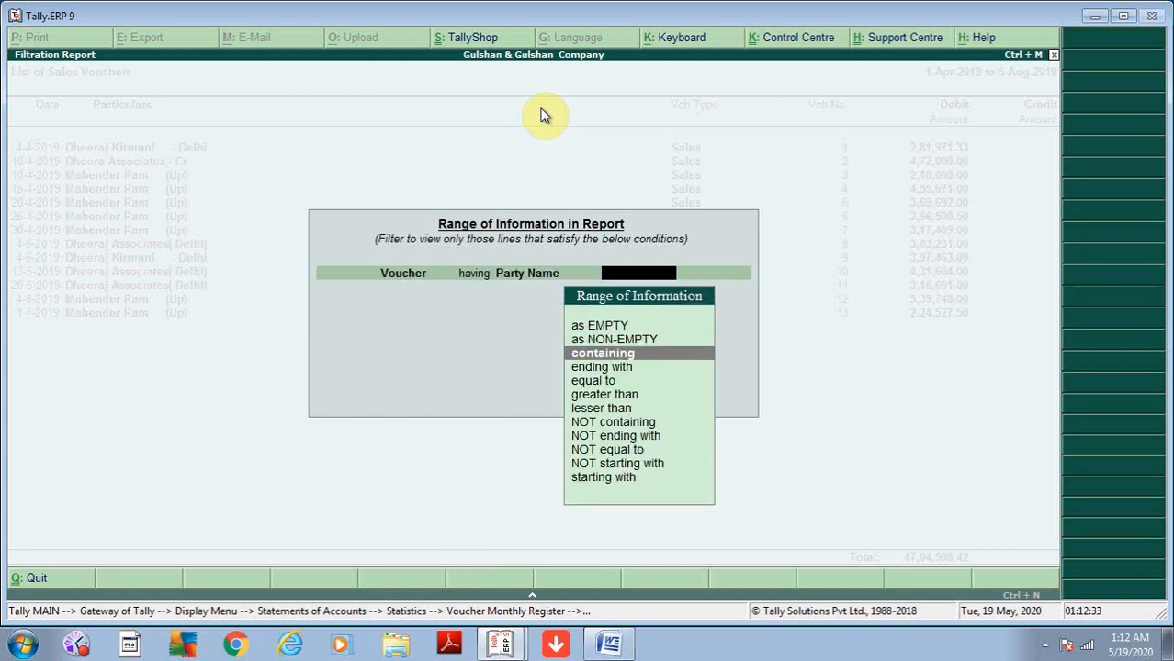
pyautogui.press('Down')
pyautogui.press('Down')
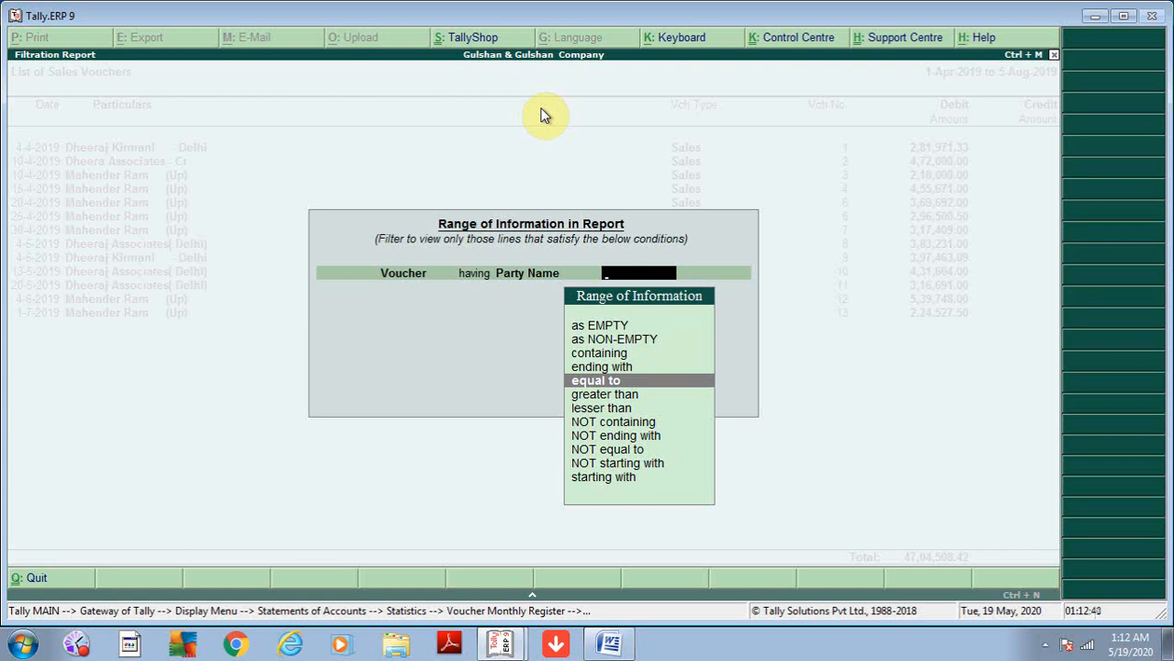
pyautogui.press('Return')
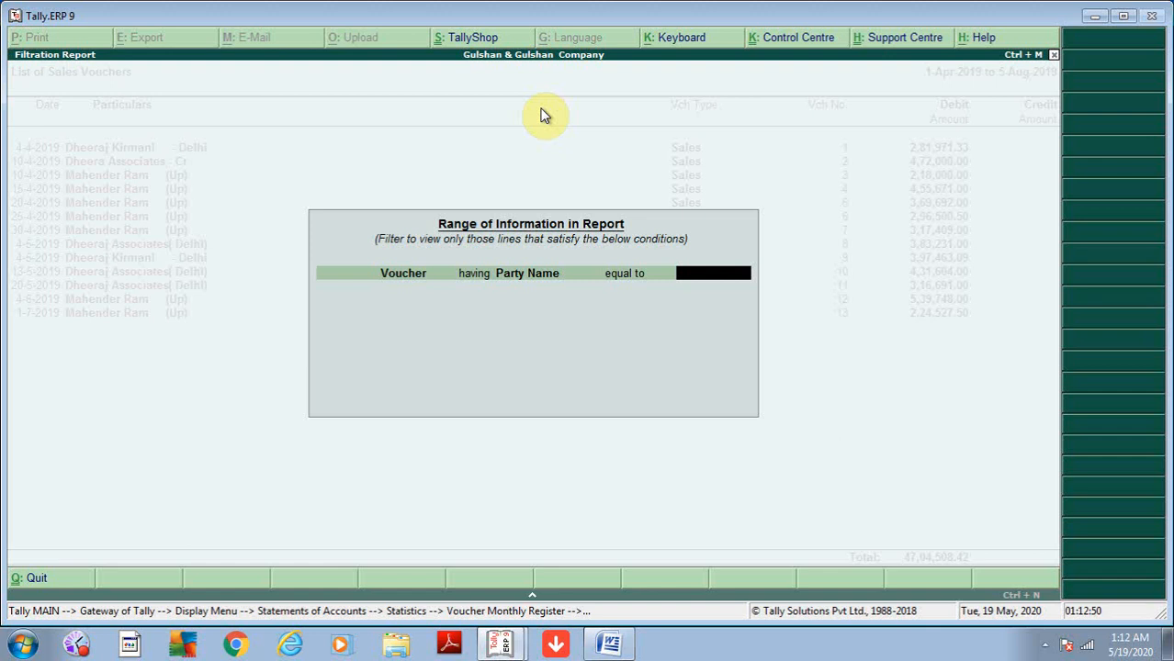
# Abandon the range filter and return to the Gateway of Tally.
pyautogui.press('Escape')
pyautogui.press('Escape')
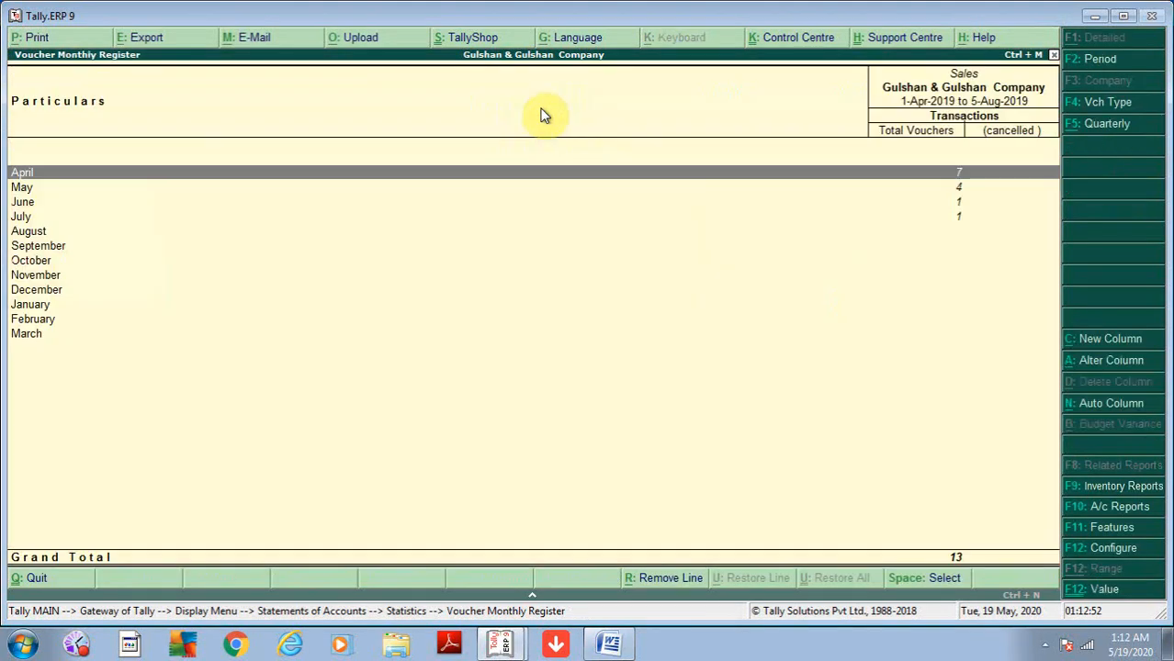
pyautogui.press('Escape')
pyautogui.press('Escape')
pyautogui.press('Escape')
pyautogui.press('Escape')
pyautogui.press('Escape')
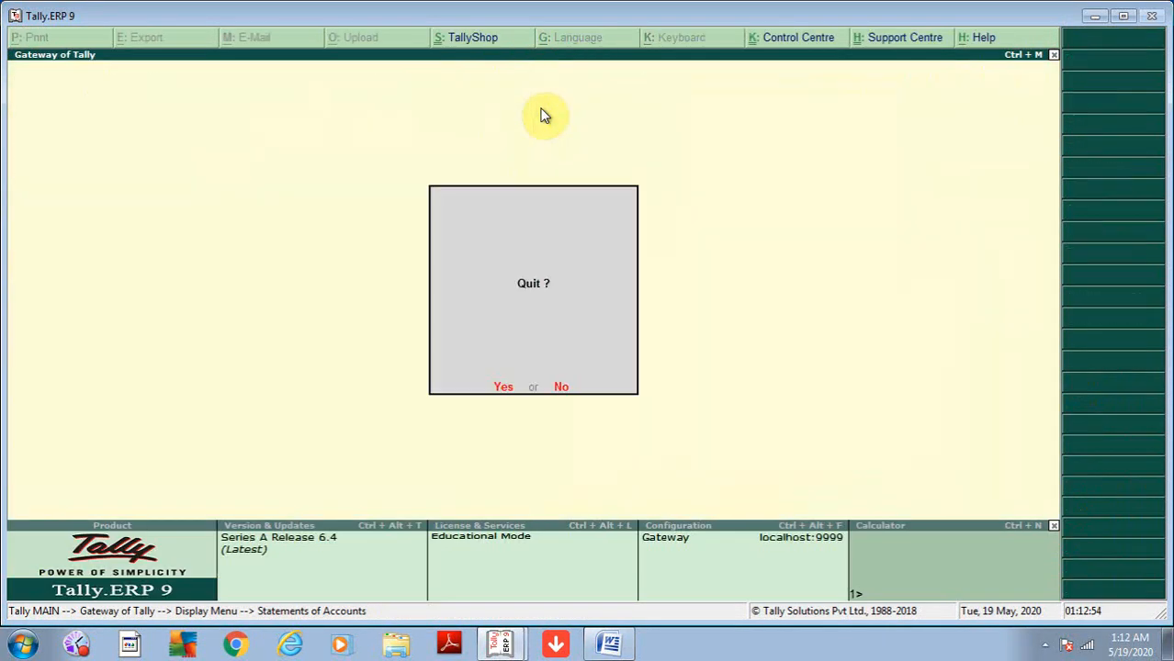
pyautogui.press('Escape')
pyautogui.press('Escape')
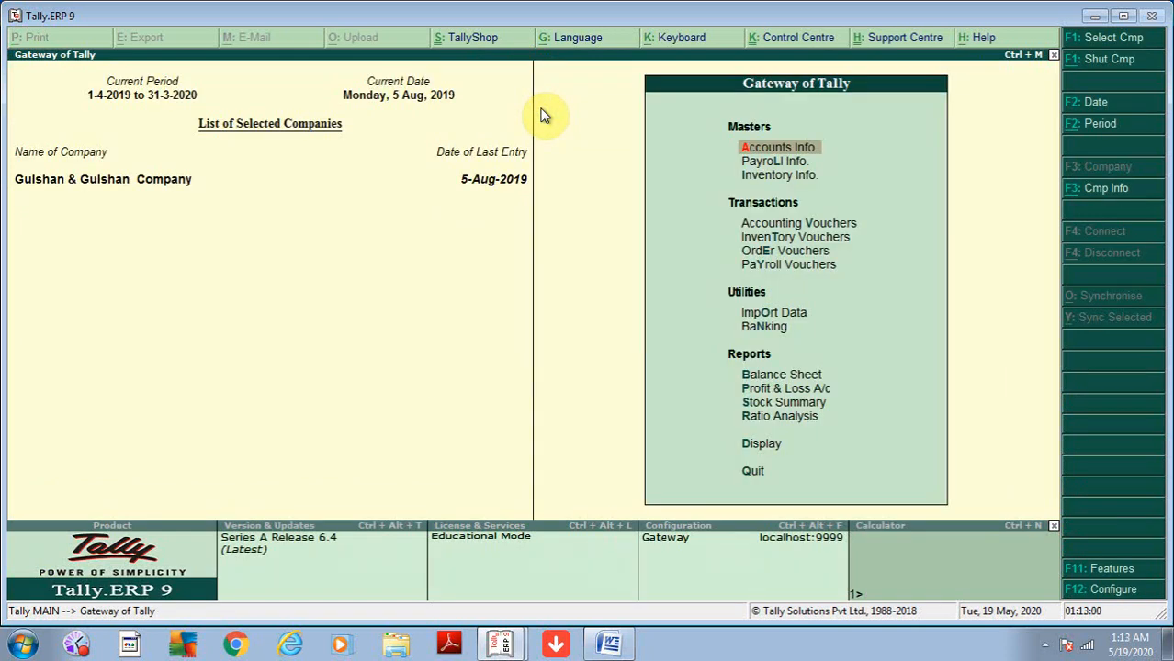
pyautogui.press('v')
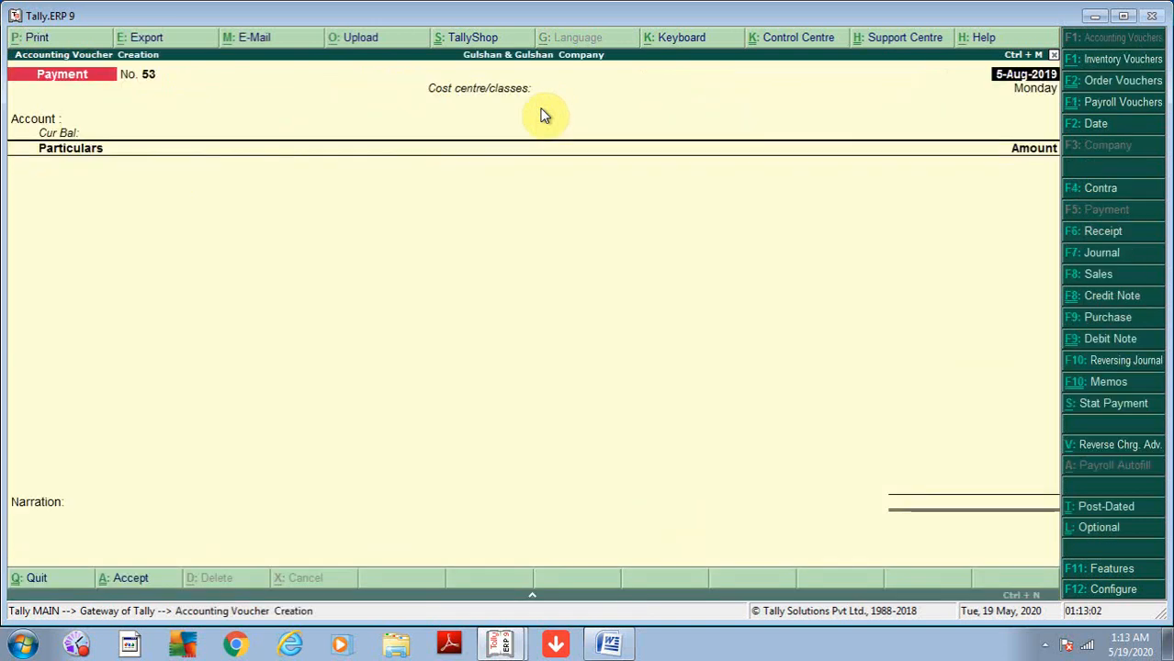
pyautogui.press('Escape')
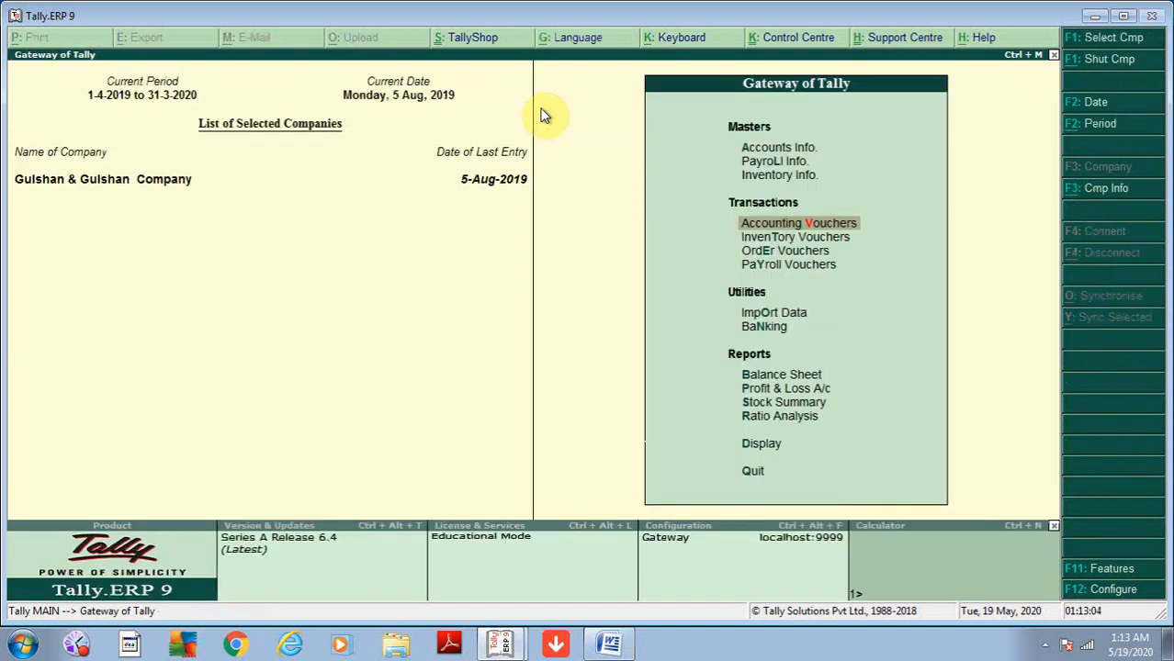
# Open the Statistics report and drill down through Sales and July to the sales voucher dated 1-Jul-2019.
pyautogui.press('d')
pyautogui.press('s')
pyautogui.press('s')
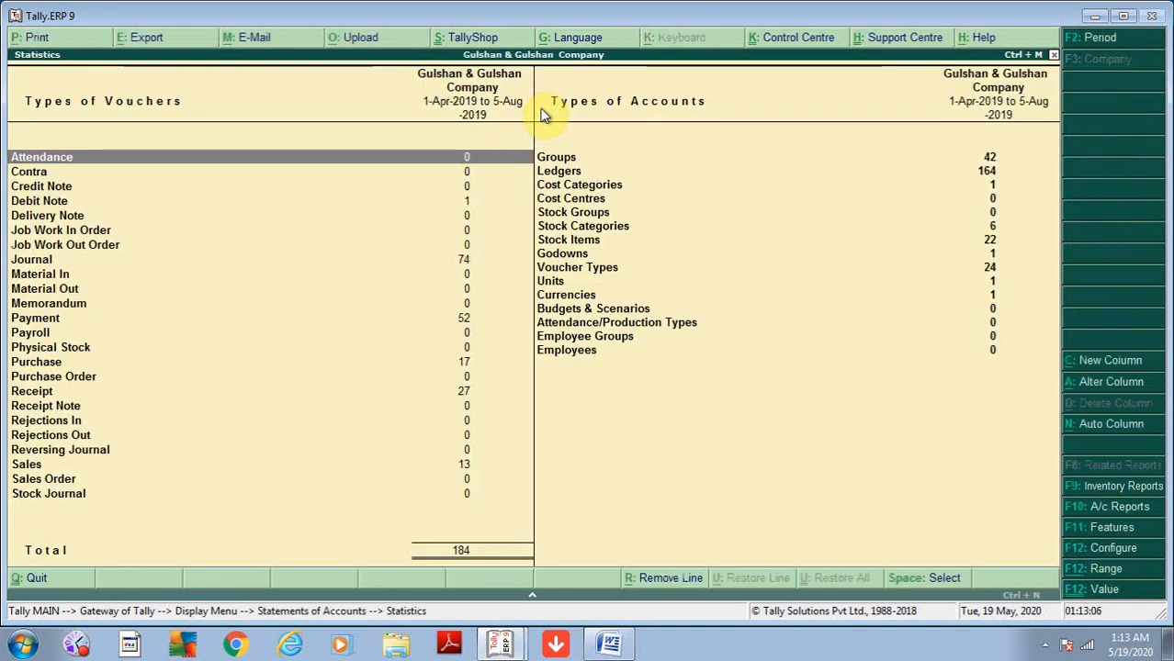
pyautogui.press('s')
pyautogui.press('Return')
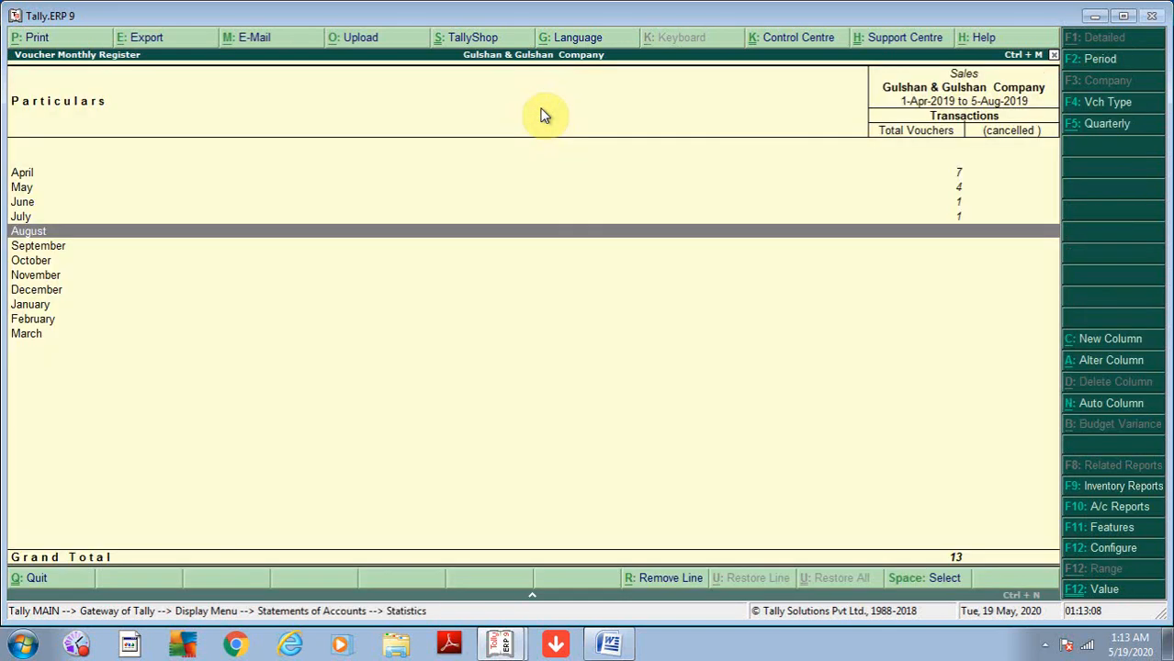
pyautogui.press('Up')
pyautogui.press('Return')
pyautogui.press('Return')
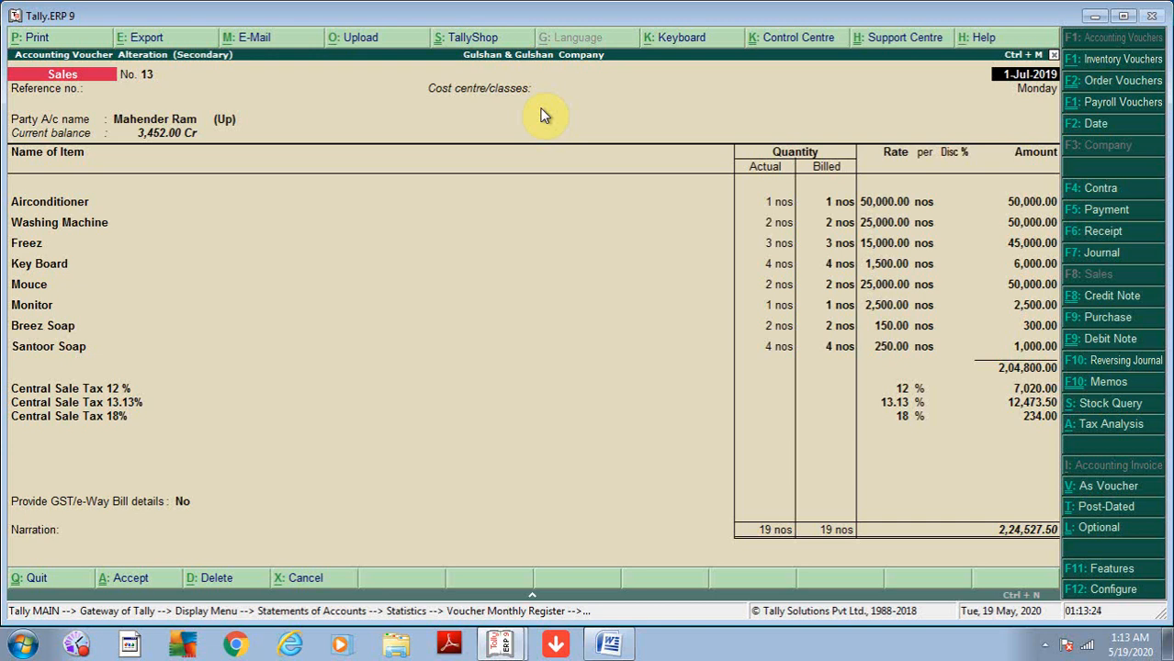
# Calculate 1452*4% in the built-in calculator, and return to the sales voucher.
pyautogui.hotkey('ctrl', 'n')
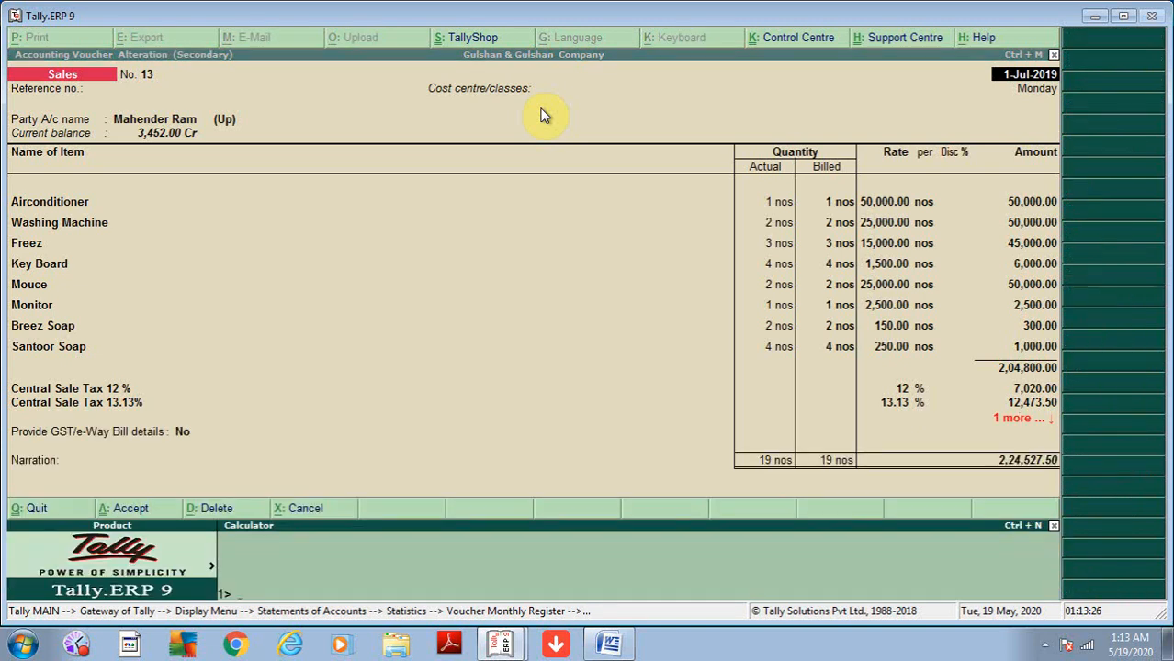
pyautogui.write('1452*')
pyautogui.write('4%')
pyautogui.press('Return')
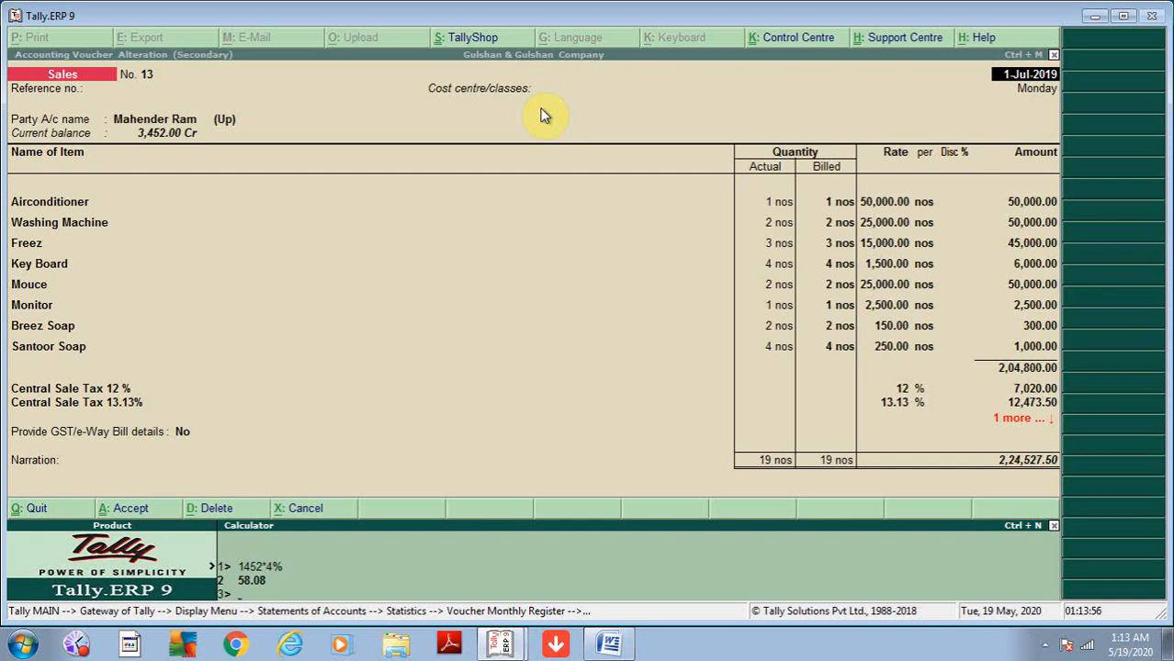
pyautogui.hotkey('ctrl', 'm')
# Leave the sales voucher without saving and go back to the Gateway of Tally.
pyautogui.press('Escape')
pyautogui.press('y')
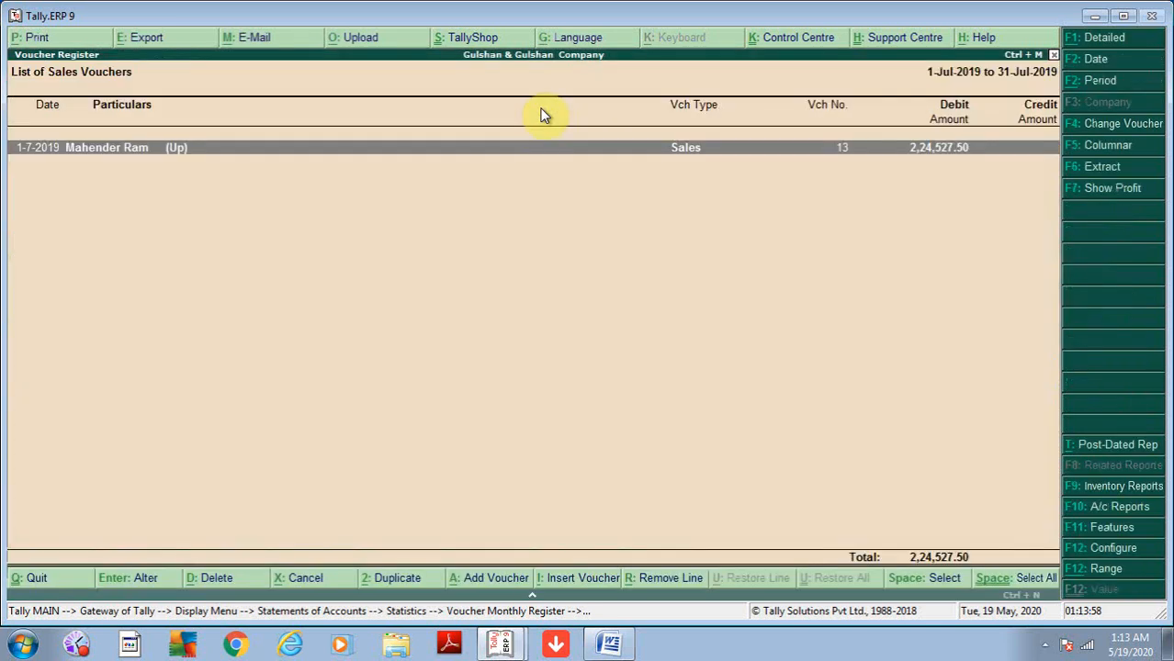
pyautogui.press('Escape')
pyautogui.press('Escape')
pyautogui.press('Escape')
pyautogui.press('Escape')
pyautogui.press('Escape')
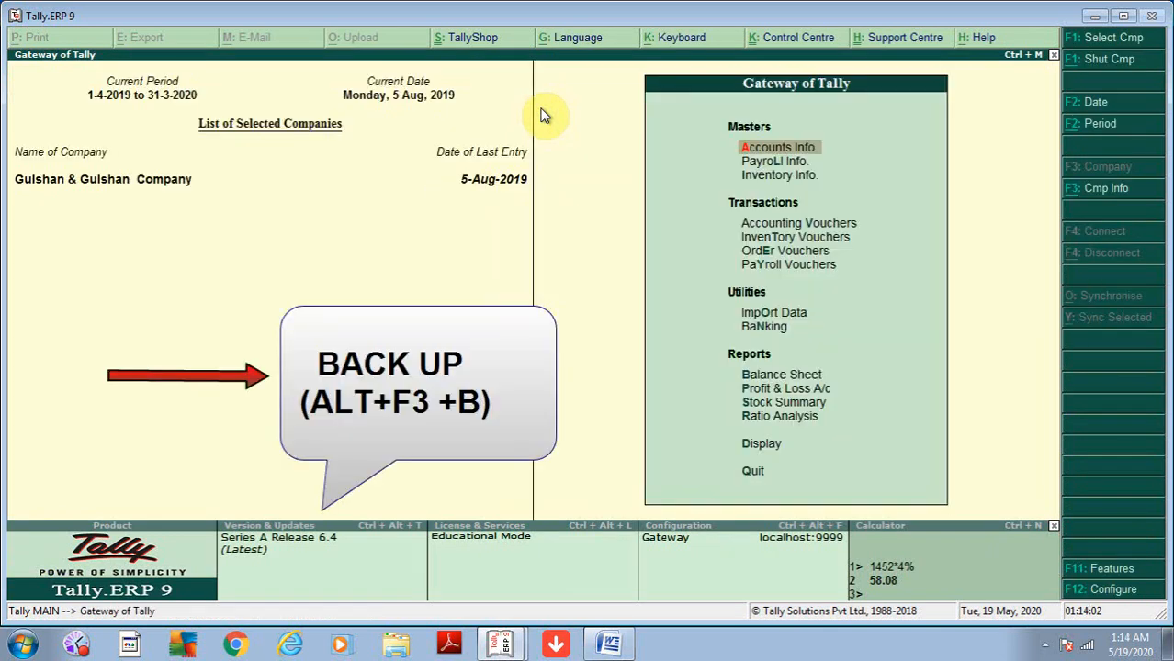
# Open the company Backup screen from Company Info, and leave it for the Gateway of Tally without making a backup.
pyautogui.hotkey('alt', 'F3')
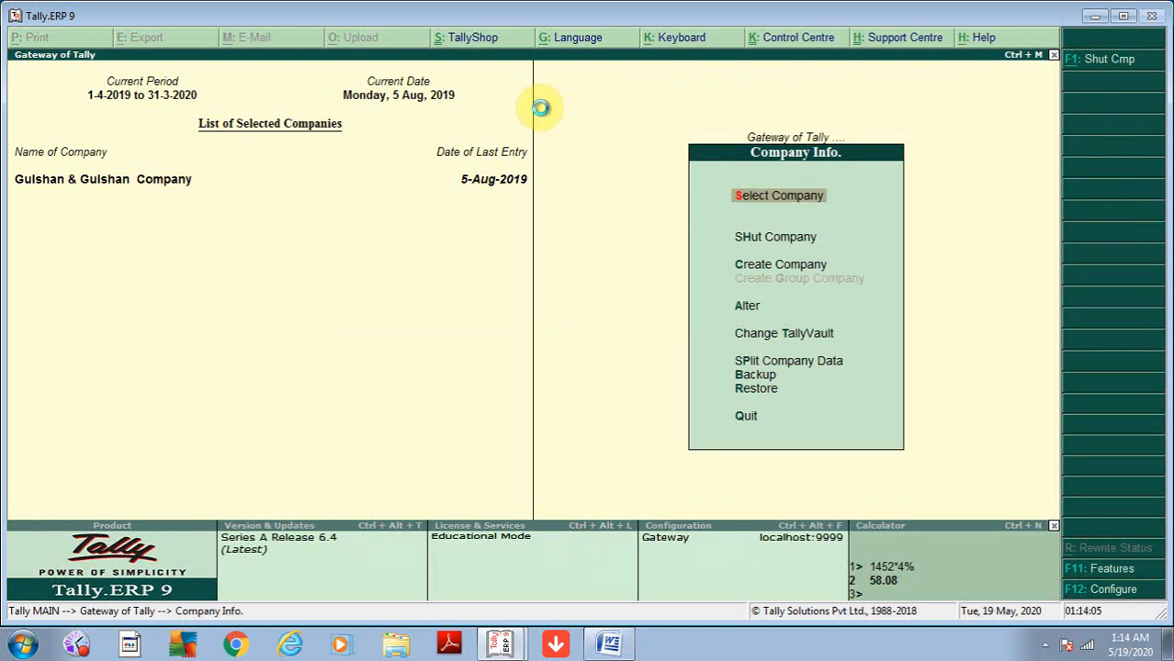
pyautogui.press('b')
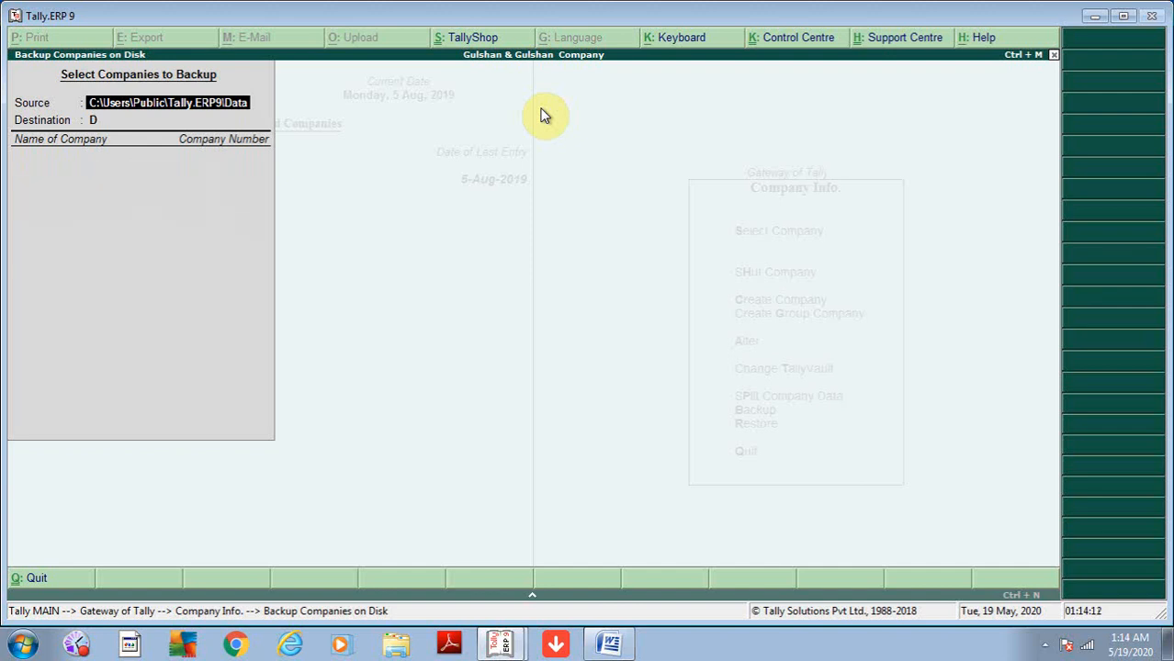
pyautogui.press('Escape')
pyautogui.press('y')
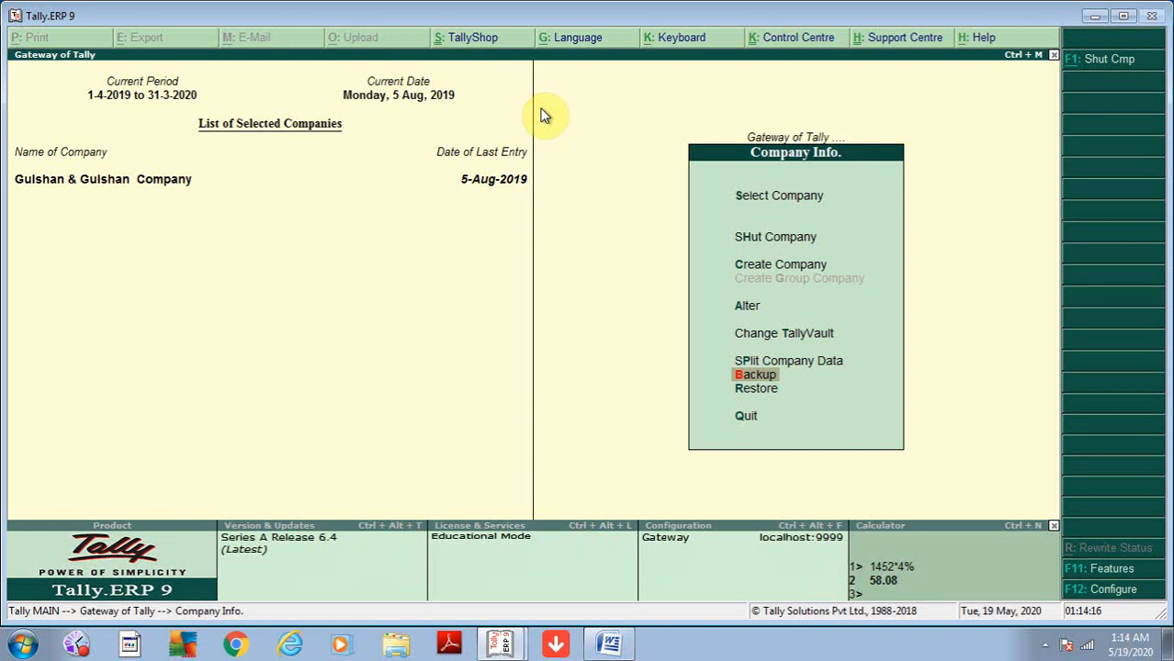
pyautogui.press('Down')
pyautogui.press('Escape')
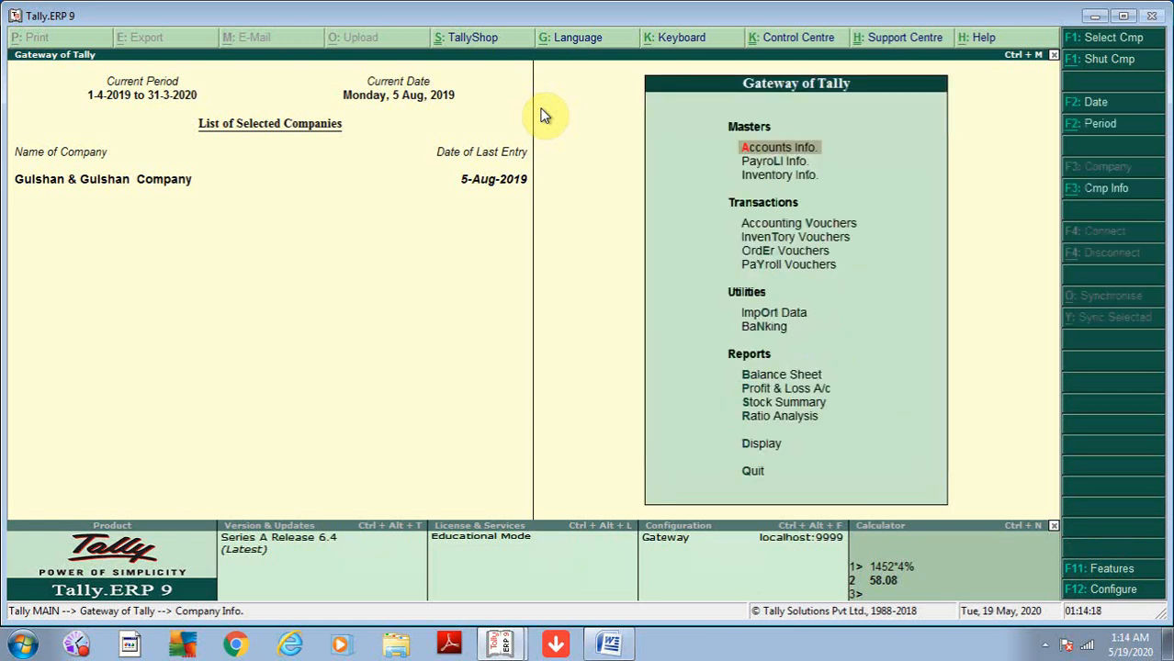
pyautogui.press('Escape')
pyautogui.press('n')
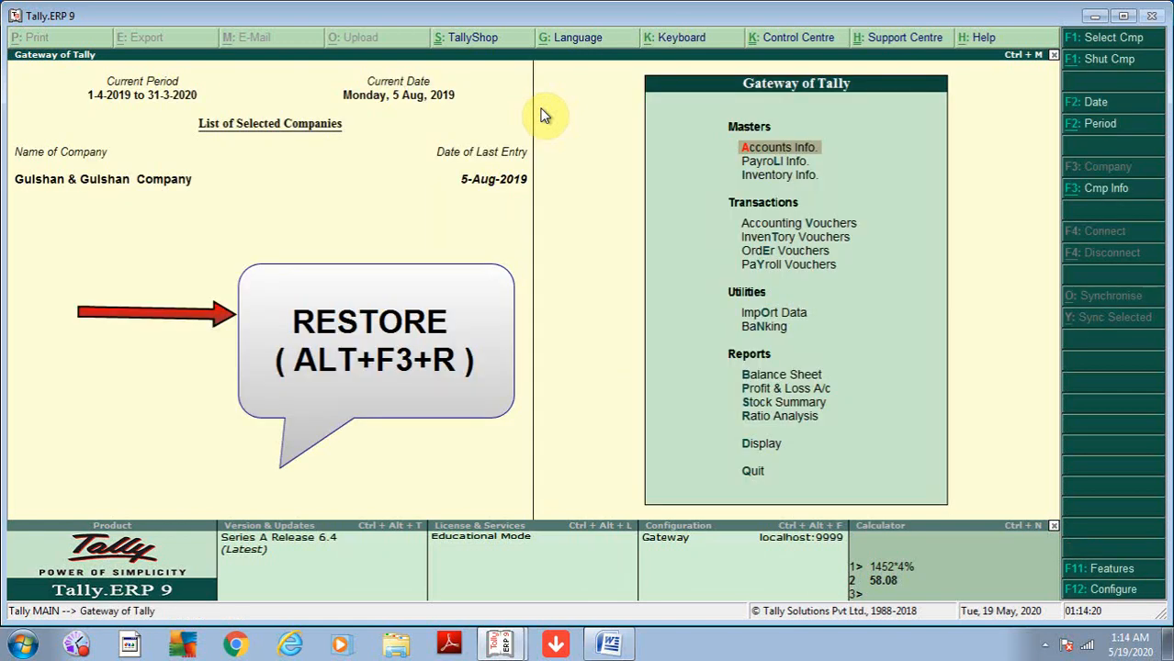
# Open the Restore Companies screen from Company Info, and leave it without restoring any data.
pyautogui.hotkey('alt', 'F3')
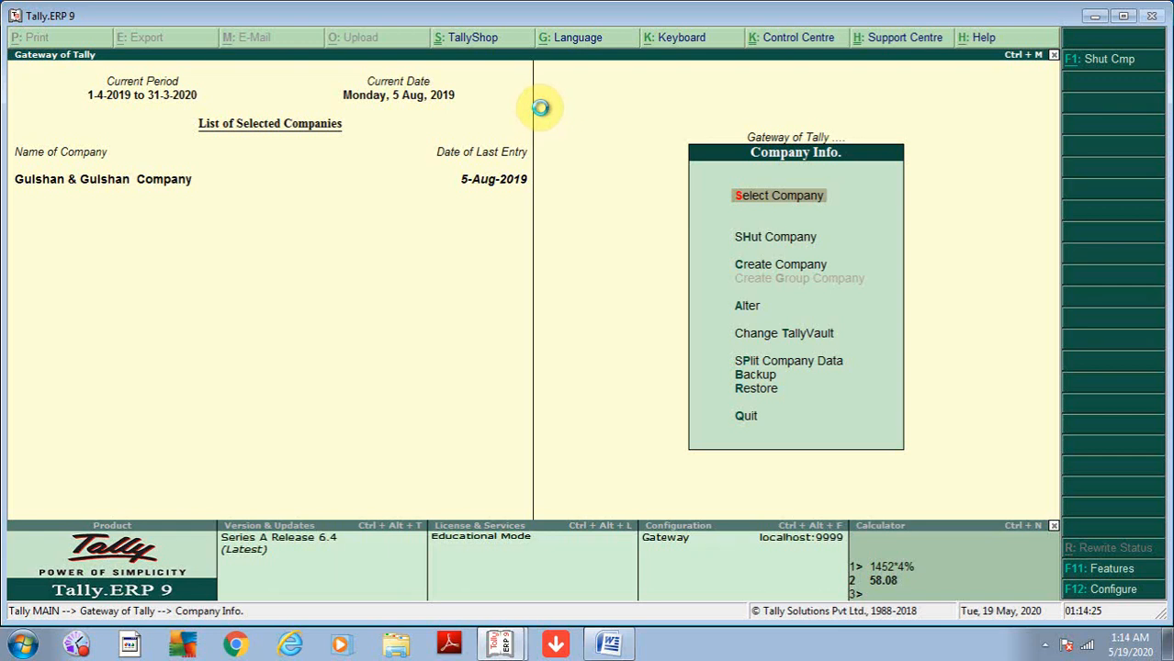
pyautogui.press('r')
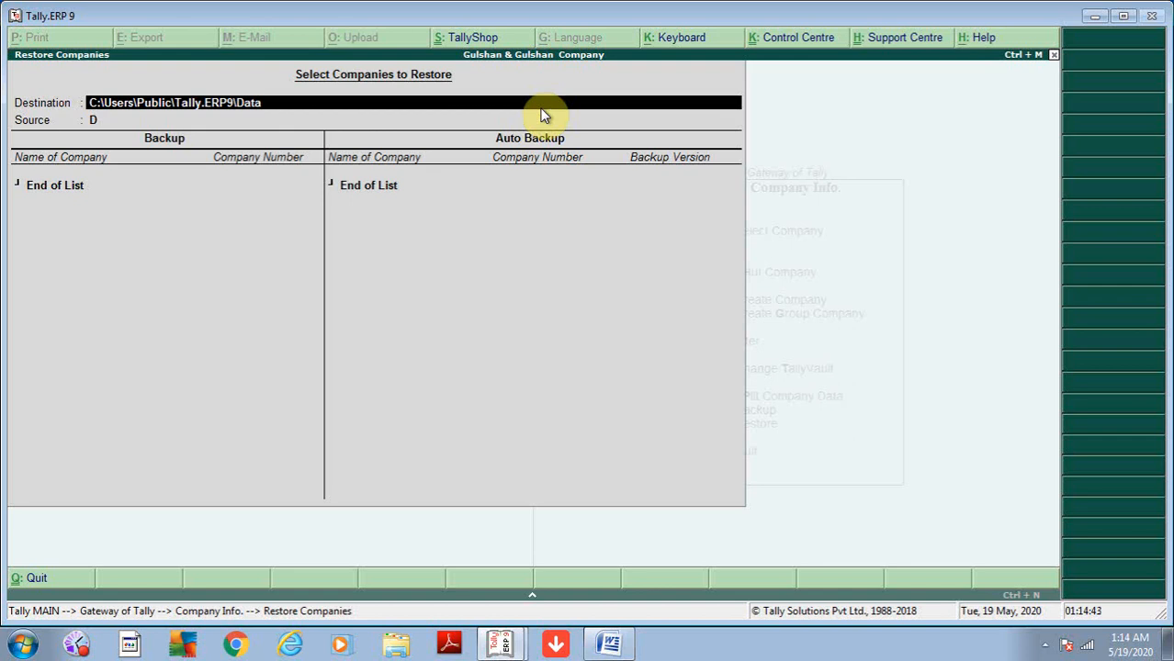
pyautogui.press('Escape')
pyautogui.press('Escape')
pyautogui.press('Escape')
pyautogui.press('Escape')
pyautogui.press('Escape')
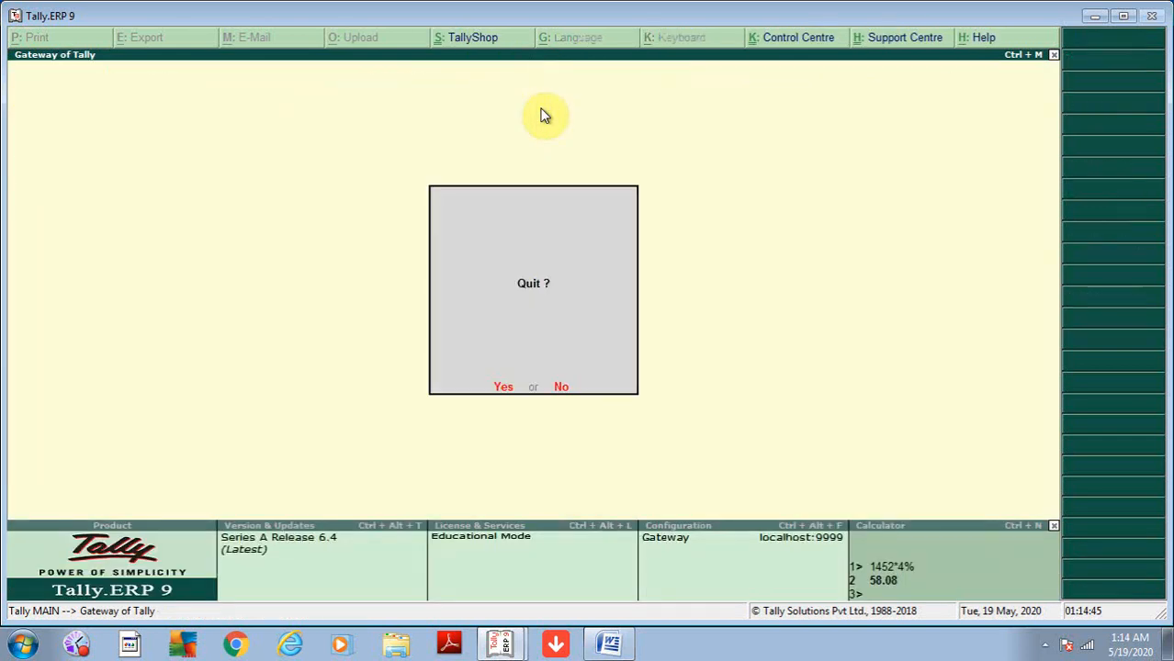
# Reopen July's sales voucher for alteration through the Sales entry of the Statistics report.
pyautogui.press('d')
pyautogui.press('s')
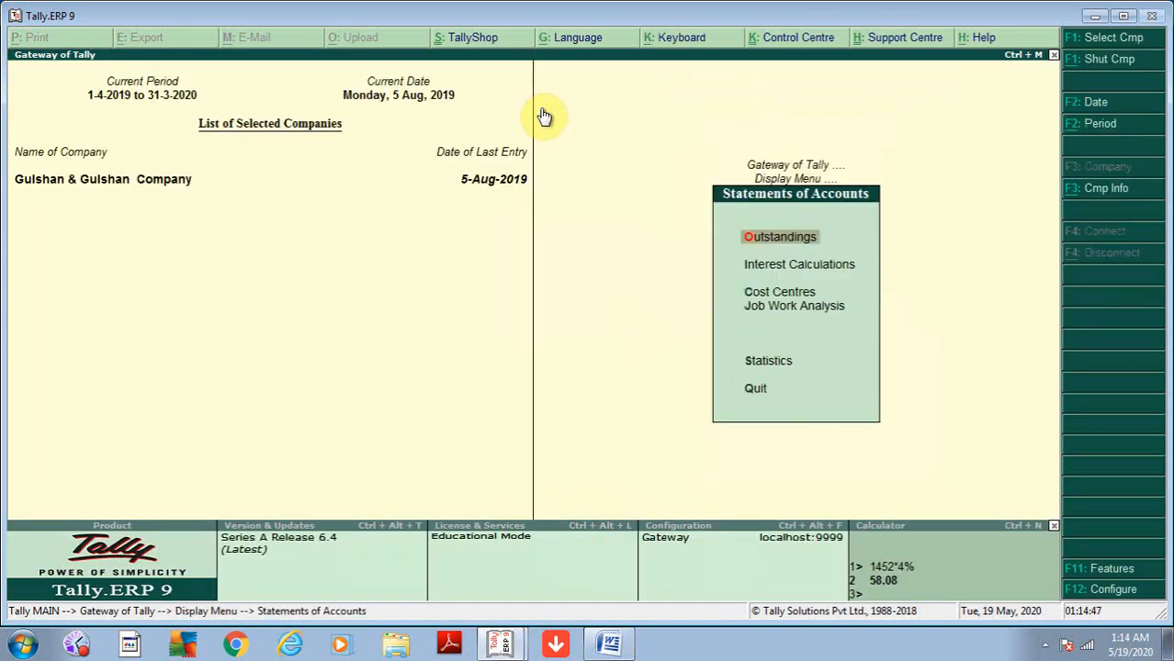
pyautogui.press('s')
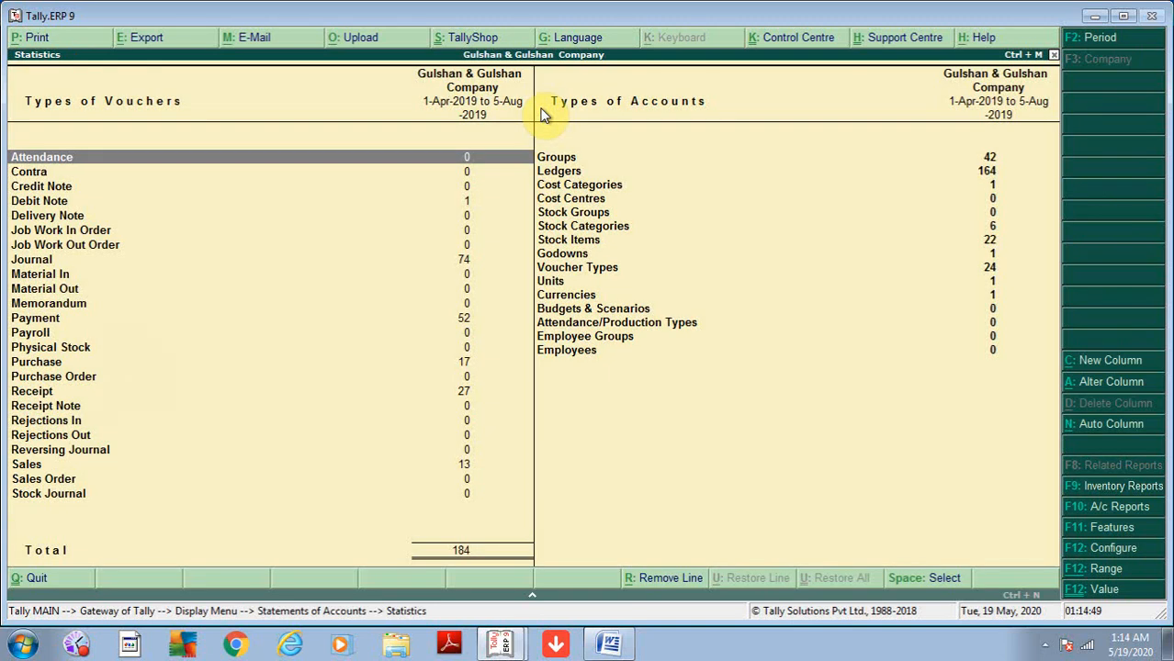
pyautogui.click(471, 462)
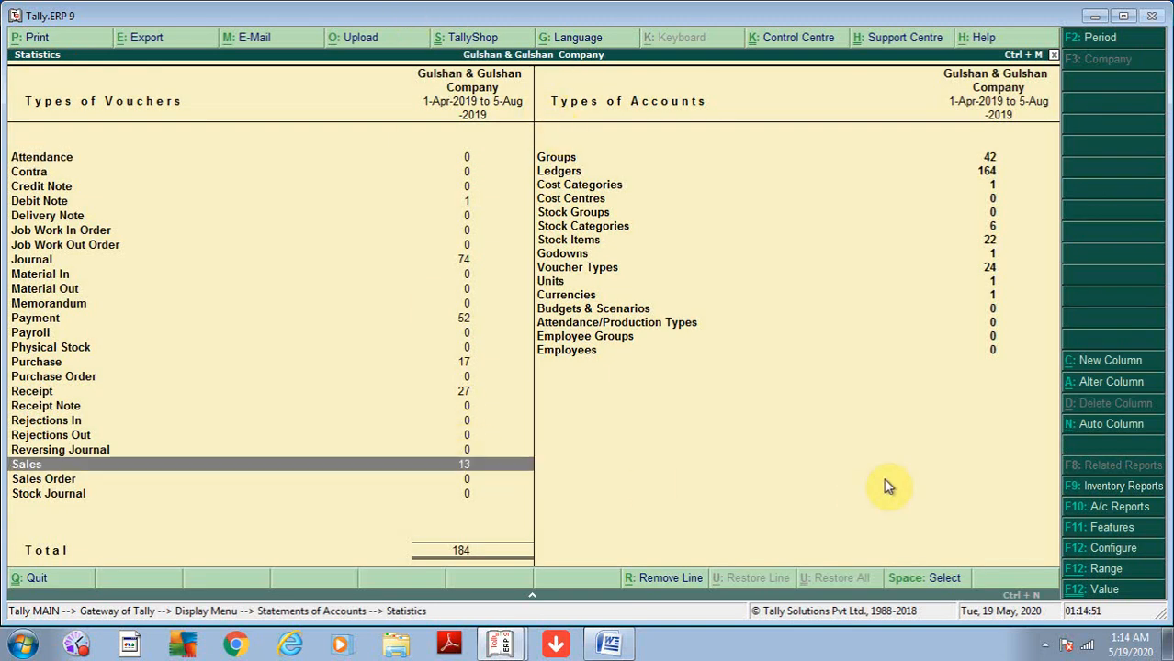
pyautogui.press('Return')
pyautogui.press('Up')
pyautogui.press('Up')
pyautogui.press('Down')
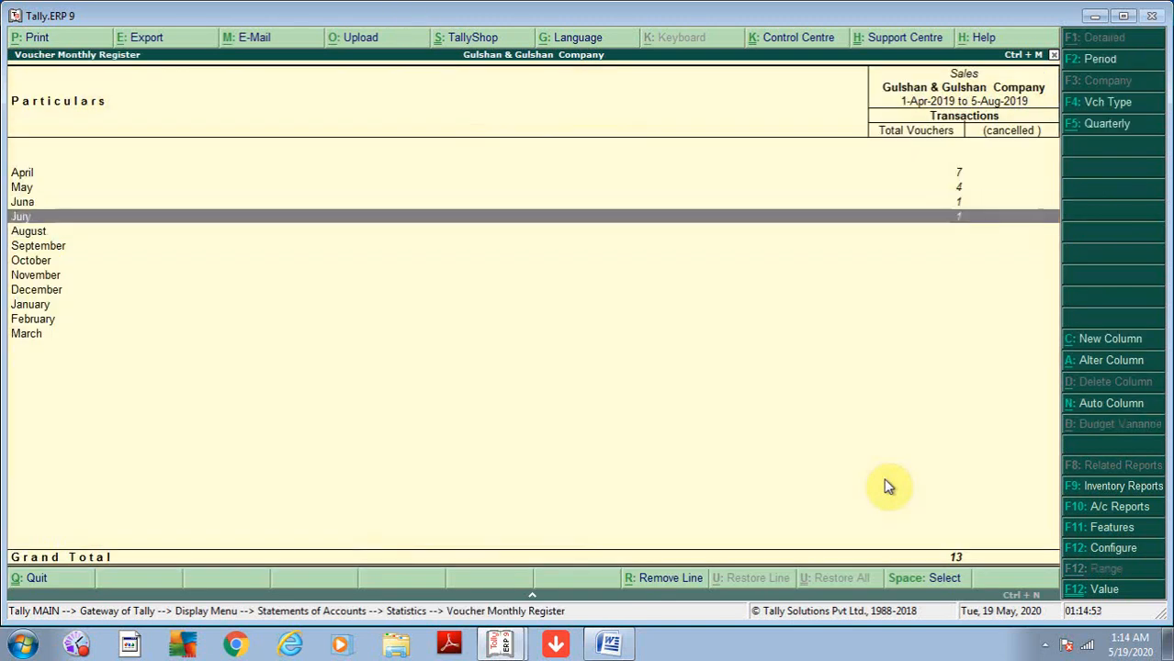
pyautogui.press('Return')
pyautogui.press('Return')
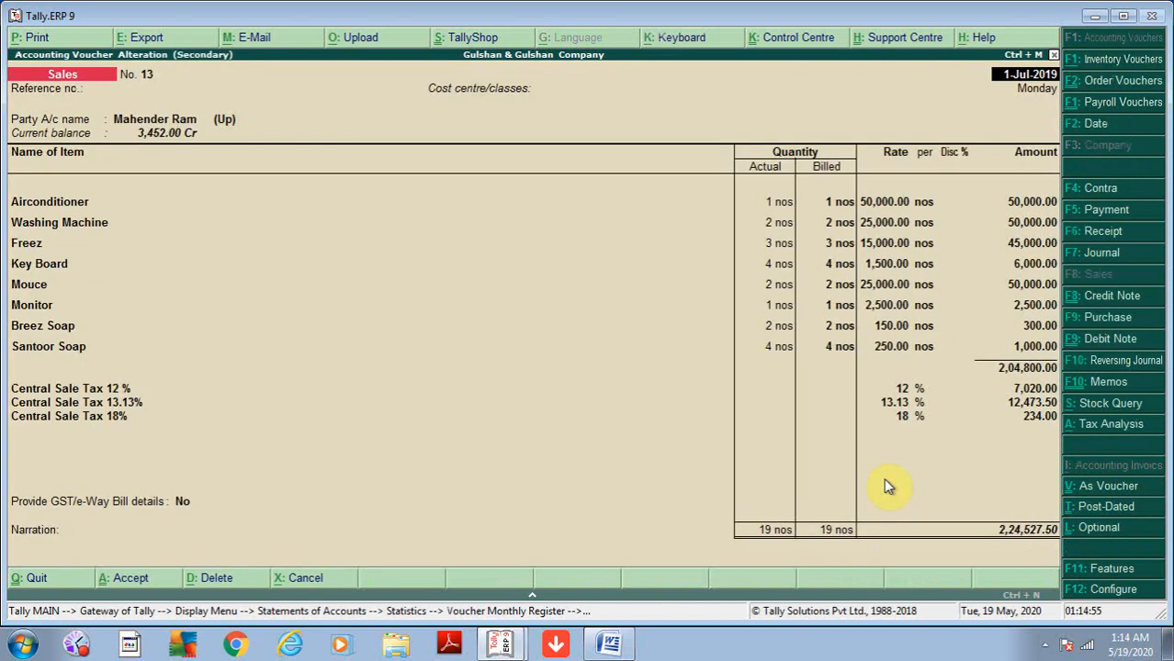
# Set the Airconditioner's rate to 0 in its Main Location item allocation on the sales voucher.
pyautogui.press('Return')
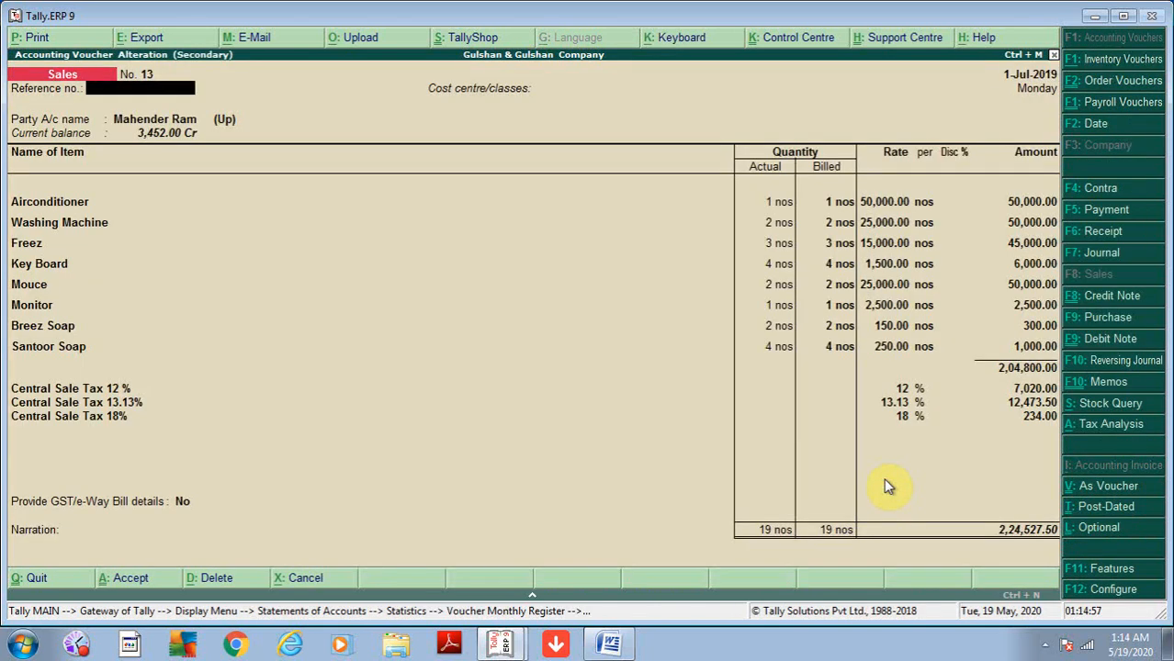
pyautogui.press('Return')
pyautogui.press('Return')
pyautogui.press('Return')
pyautogui.press('Return')
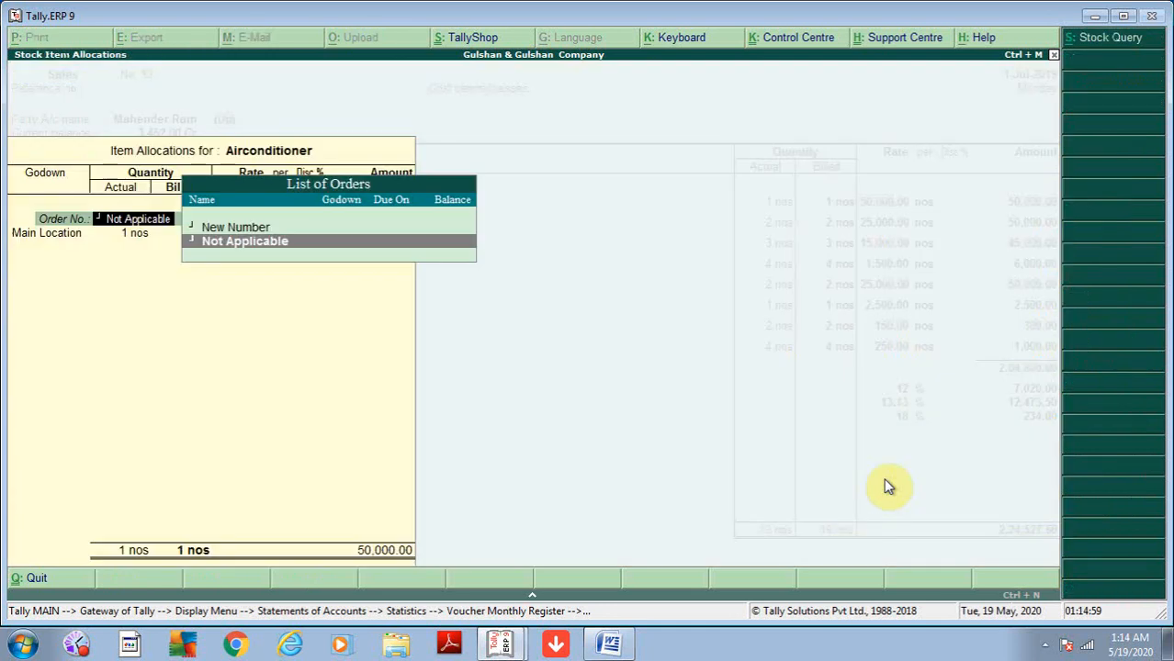
pyautogui.press('Return')
pyautogui.press('Return')
pyautogui.press('Return')
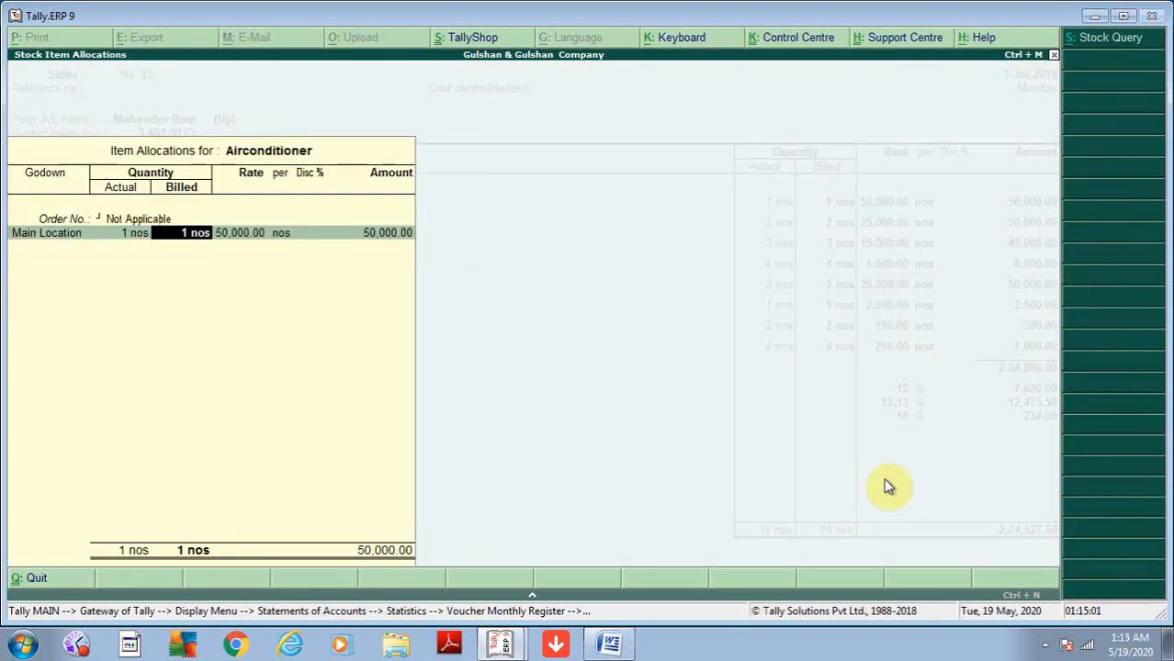
pyautogui.press('Return')
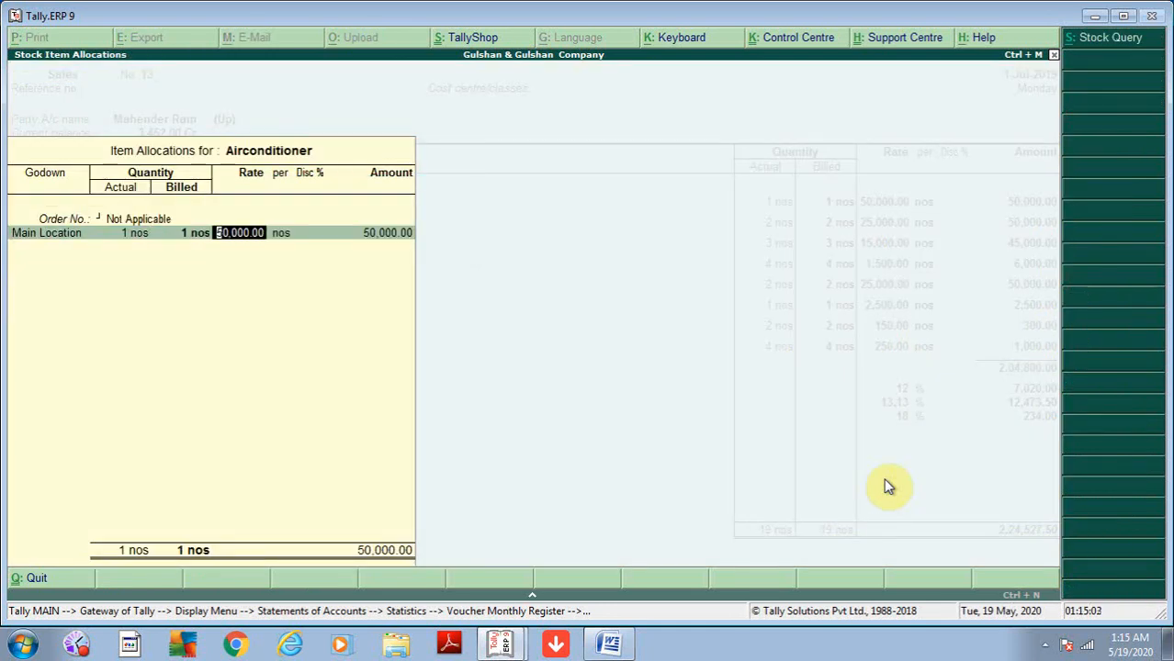
pyautogui.write('0')
pyautogui.press('Return')
pyautogui.press('Return')
pyautogui.press('Return')
pyautogui.press('Return')
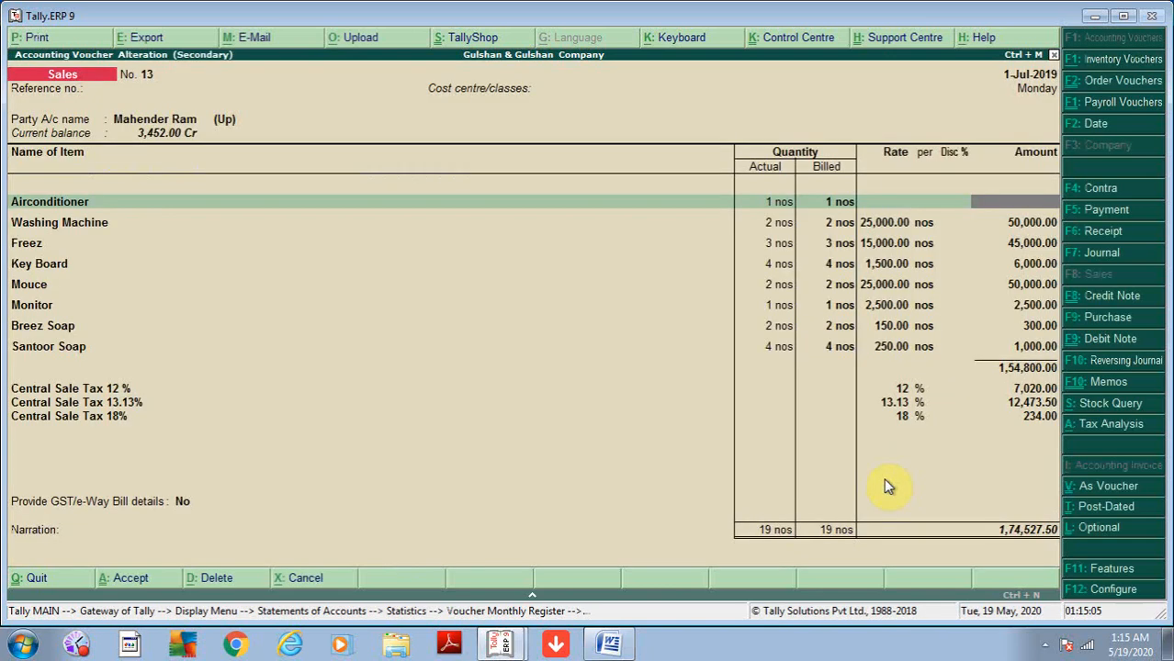
# Set the Airconditioner's rate to 100 in its Main Location item allocation, keeping the order number as Not Applicable.
pyautogui.press('Return')
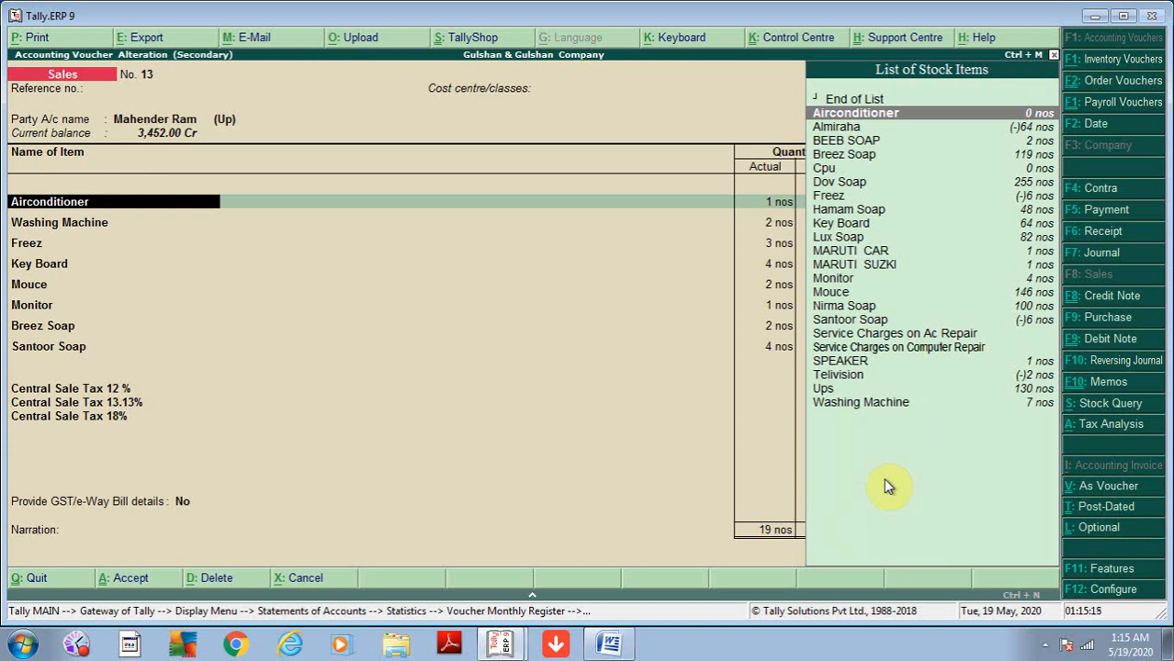
pyautogui.press('Return')
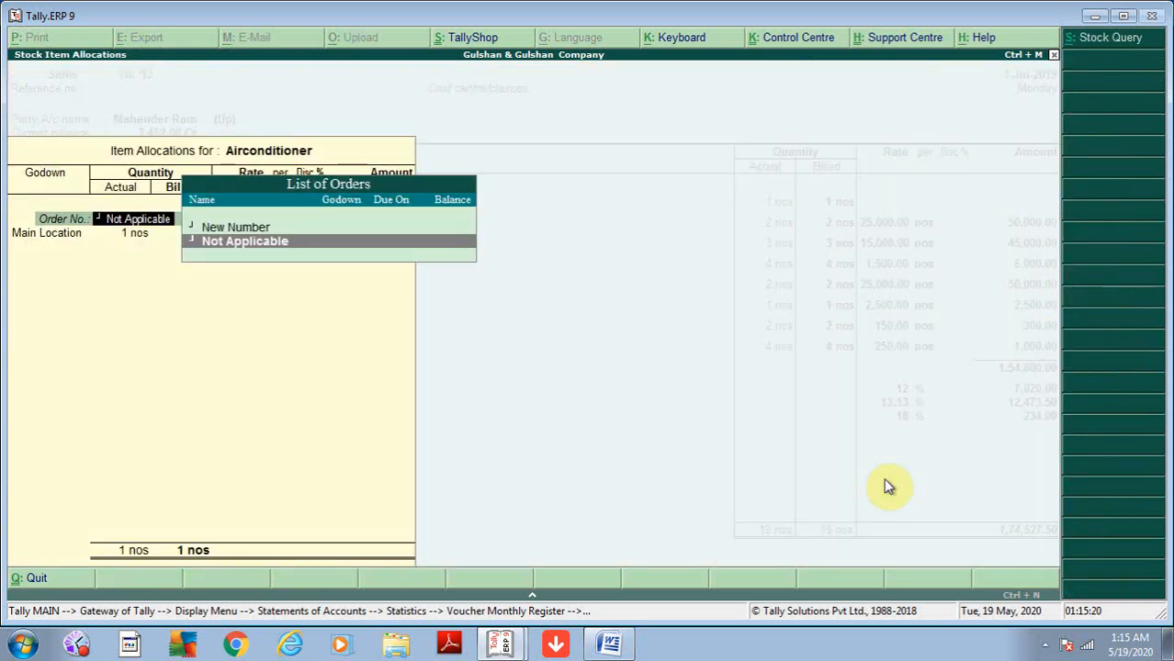
pyautogui.press('Return')
pyautogui.press('Return')
pyautogui.press('Return')
pyautogui.press('Return')
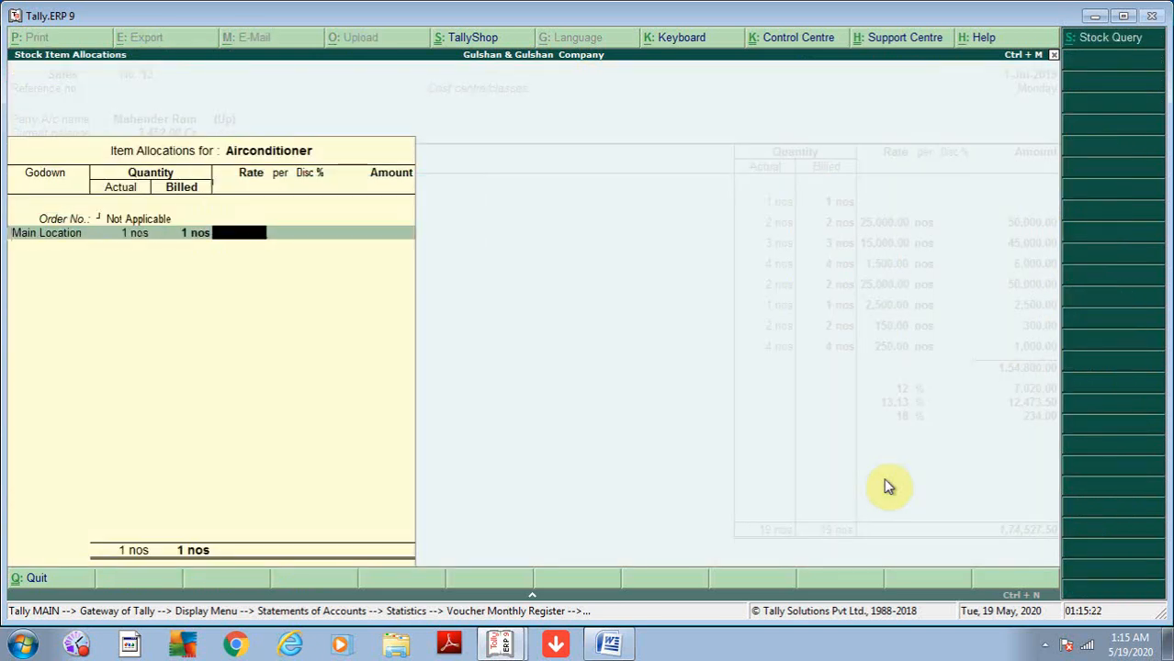
pyautogui.write('100')
pyautogui.press('Return')
pyautogui.press('Return')
pyautogui.press('Return')
pyautogui.press('Return')
pyautogui.press('Return')
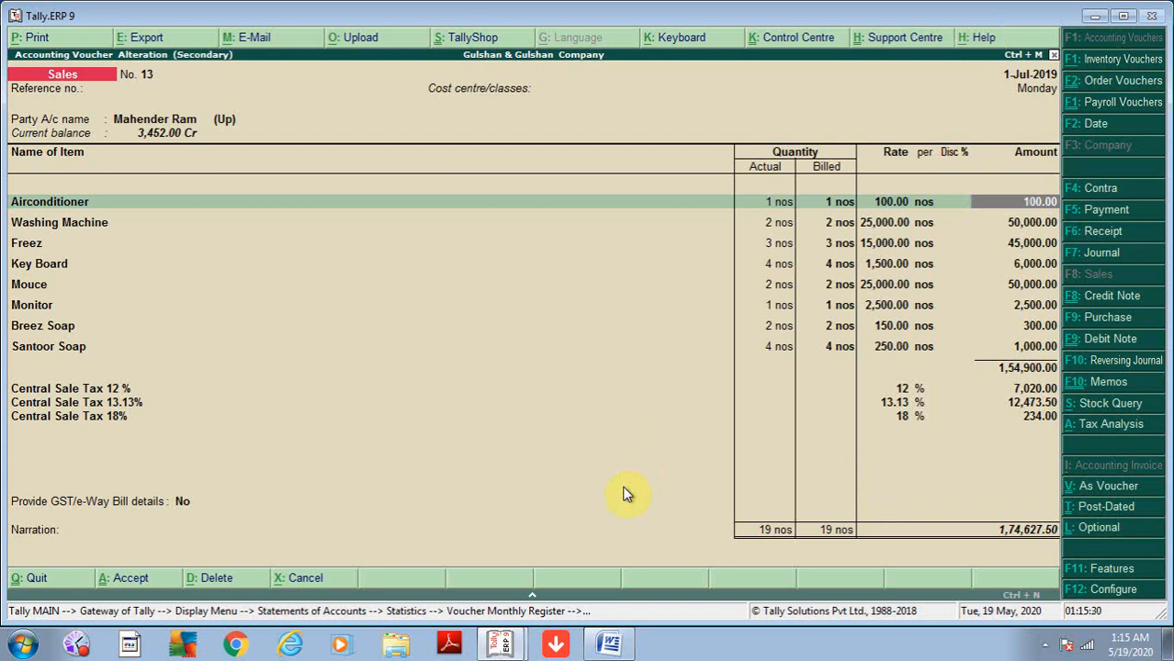
# Calculate 2500*5% in the built-in calculator and return to the sales voucher.
pyautogui.hotkey('ctrl', 'n')
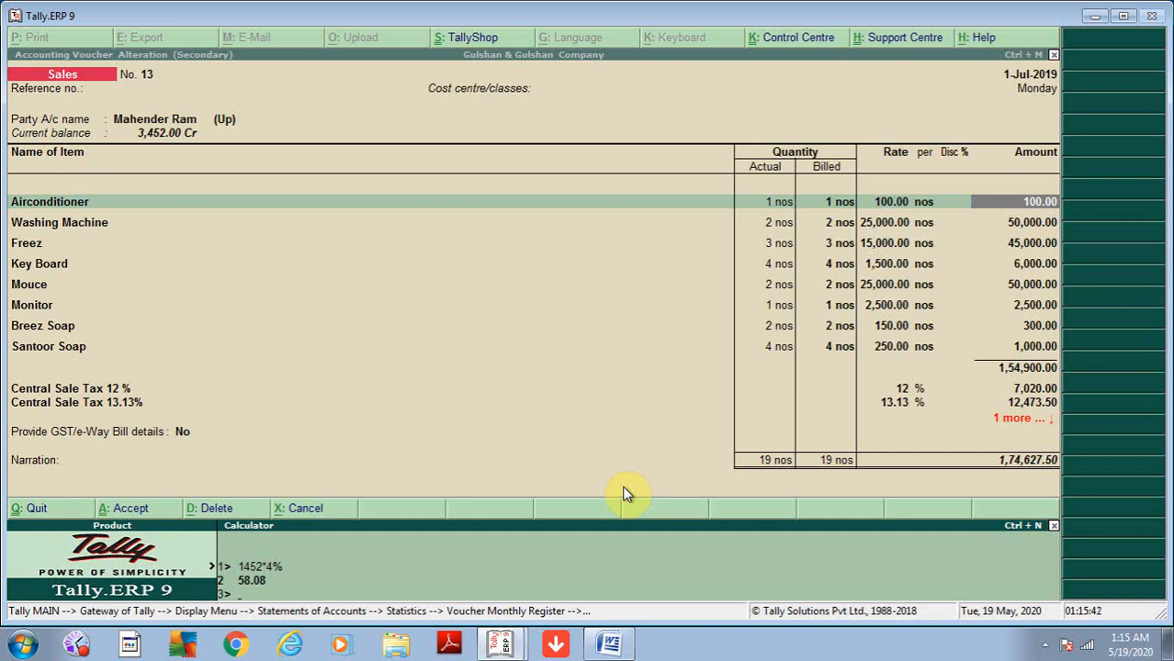
pyautogui.write('2500*%5')
pyautogui.press('Return')
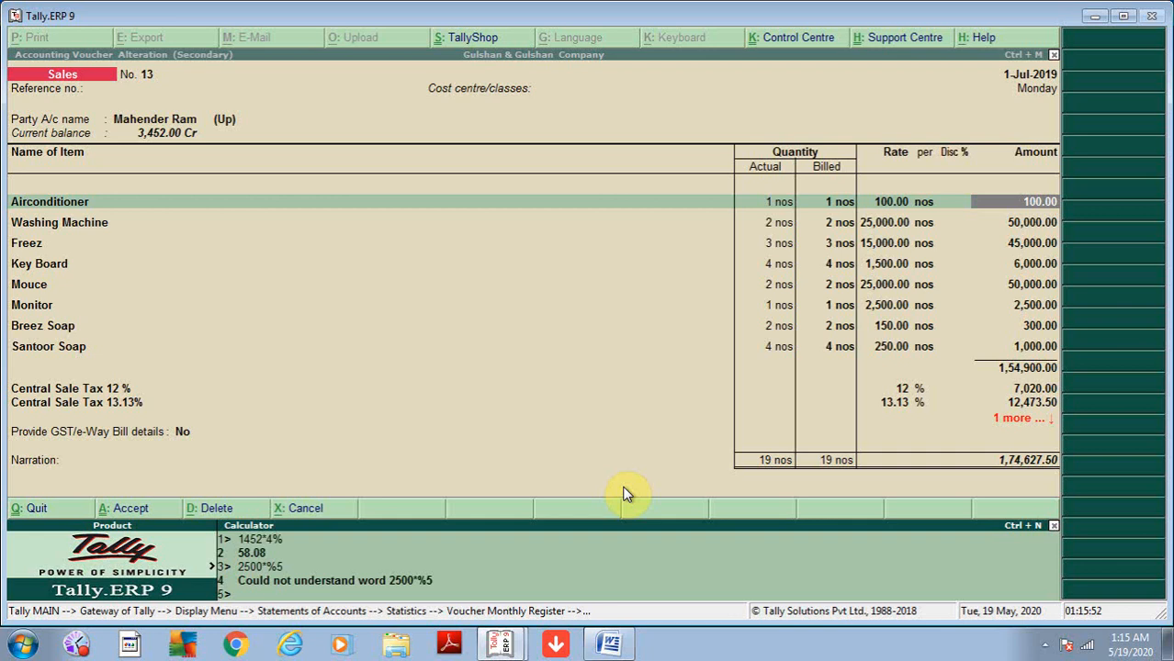
pyautogui.write('2500*5%')
pyautogui.press('Return')
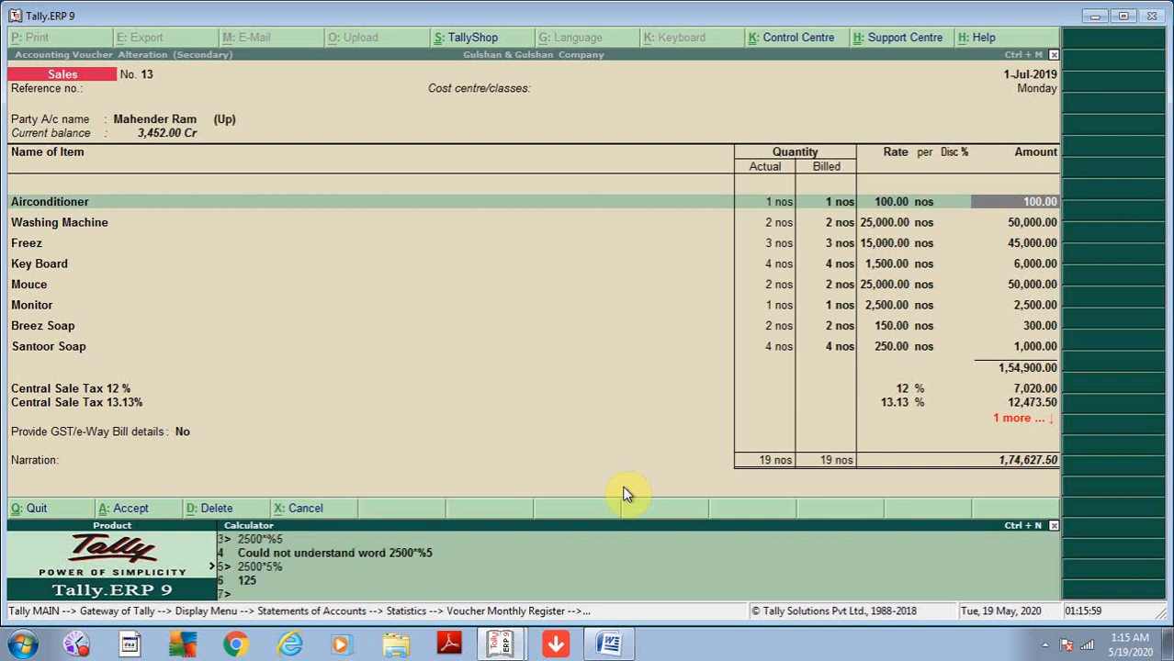
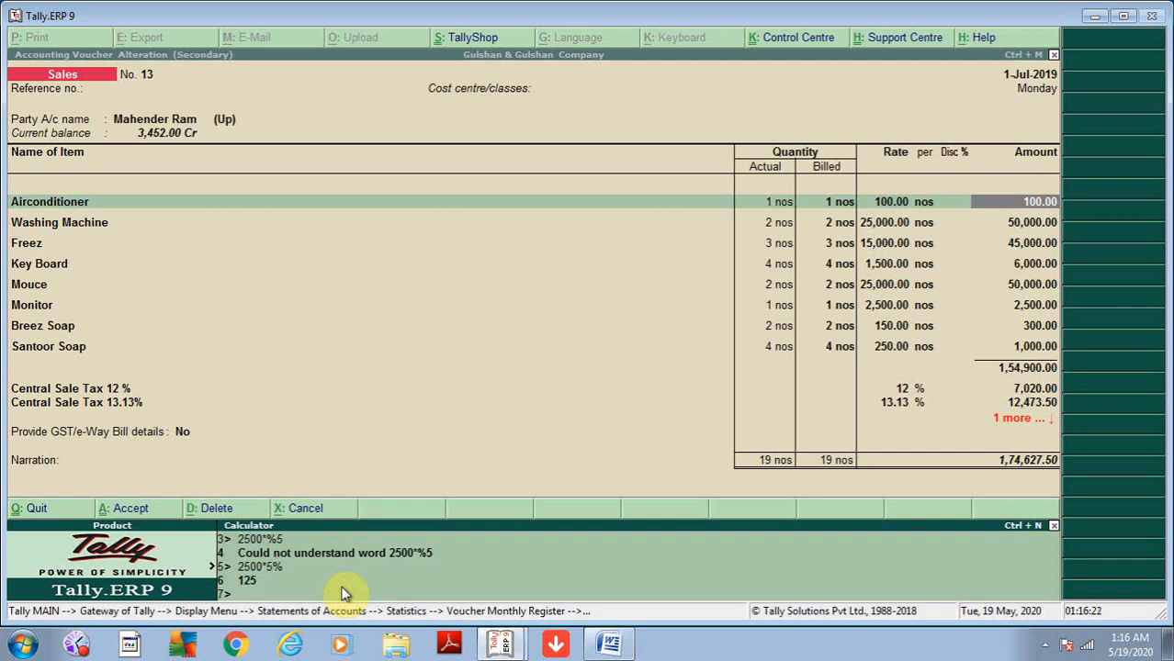
pyautogui.hotkey('ctrl', 'm')
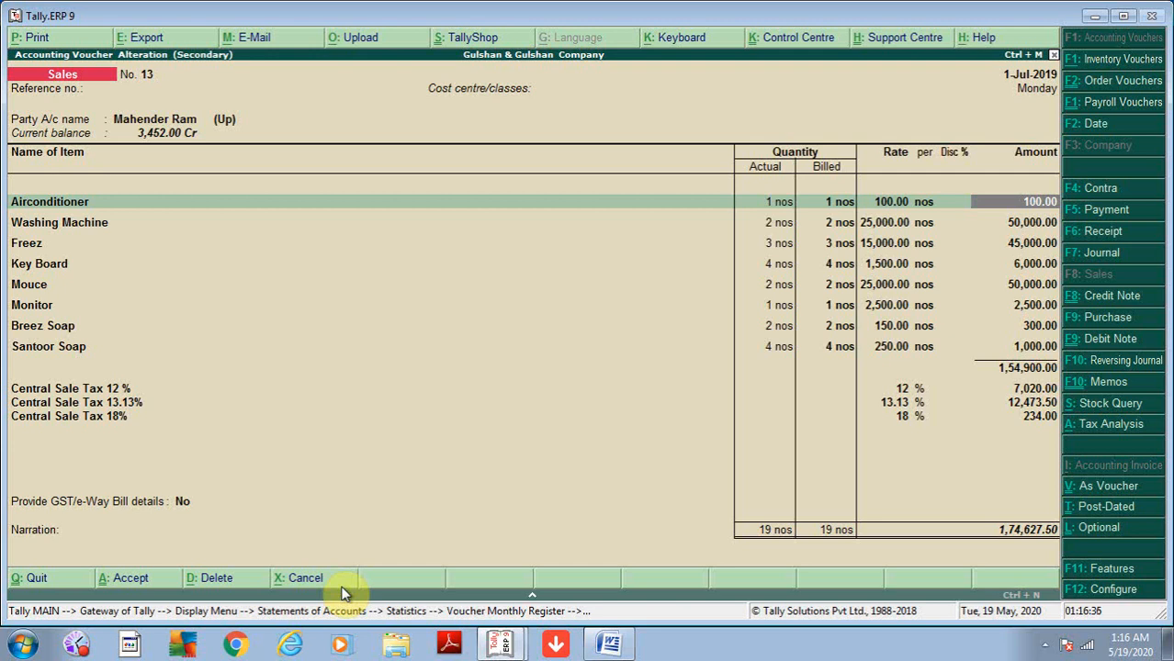
# Switch to the other Tally.ERP 9 window with the Harish Associates company and start a new sales voucher there.
pyautogui.click(500, 643)
pyautogui.click(501, 597)
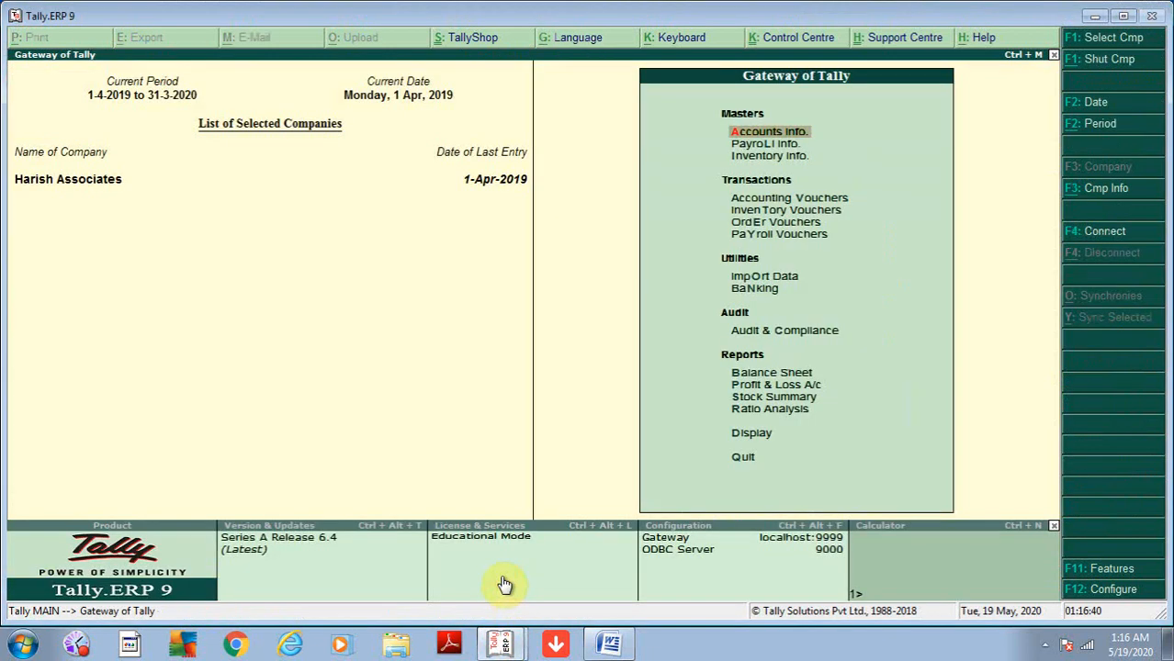
pyautogui.press('Escape')
pyautogui.press('n')
pyautogui.press('v')
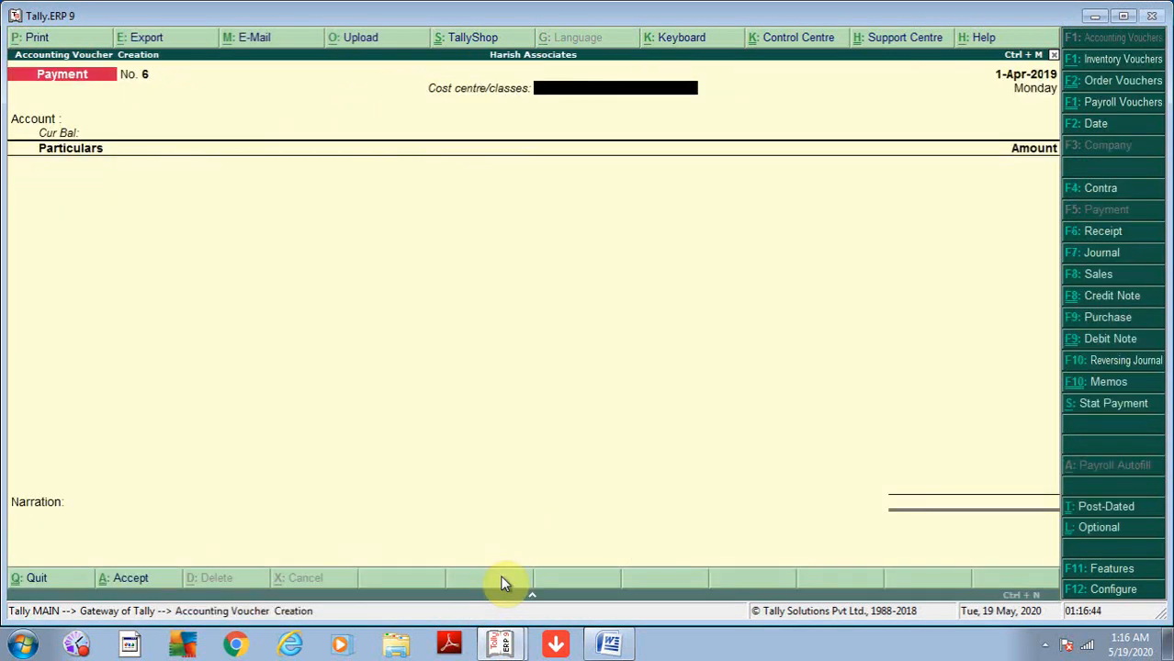
pyautogui.press('F8')
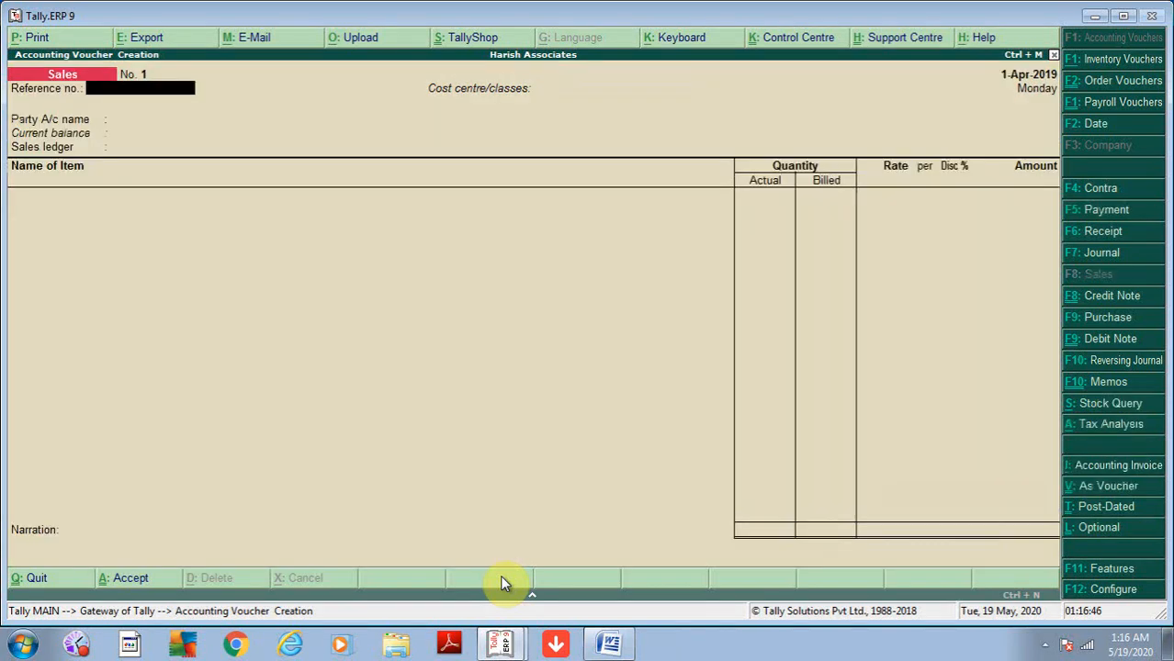
# Enter reference number 1 and PRN BANK as the party account on the sales voucher, accepting the default party details.
pyautogui.write('0')
pyautogui.press('BackSpace')
pyautogui.write('1')
pyautogui.press('Return')
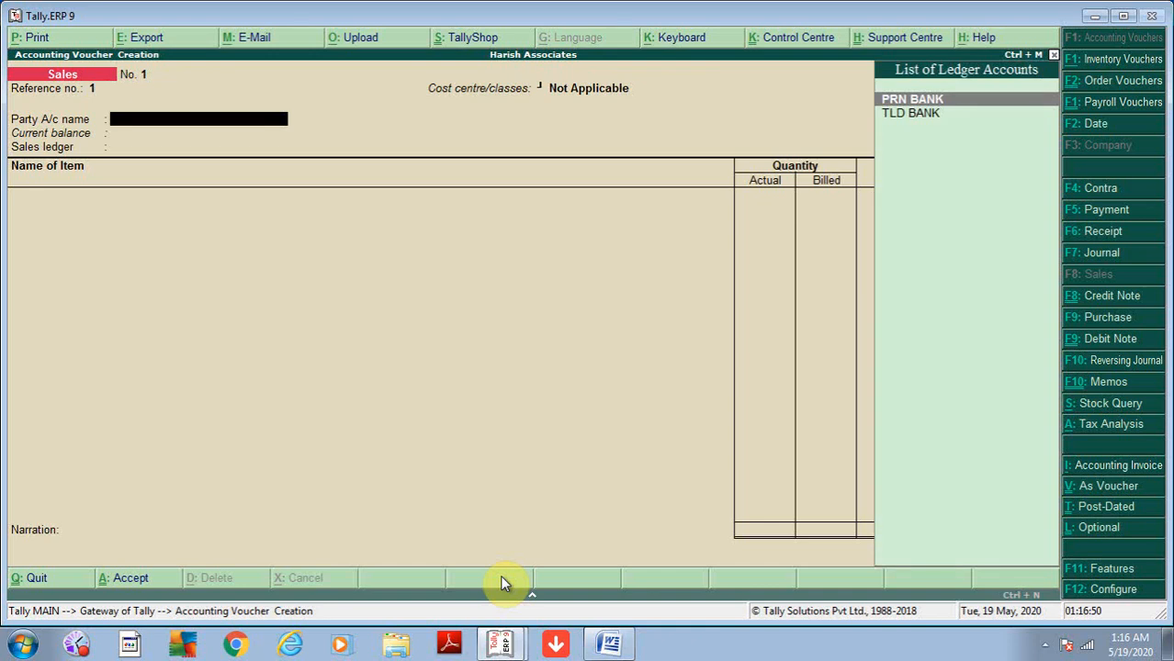
pyautogui.press('Return')
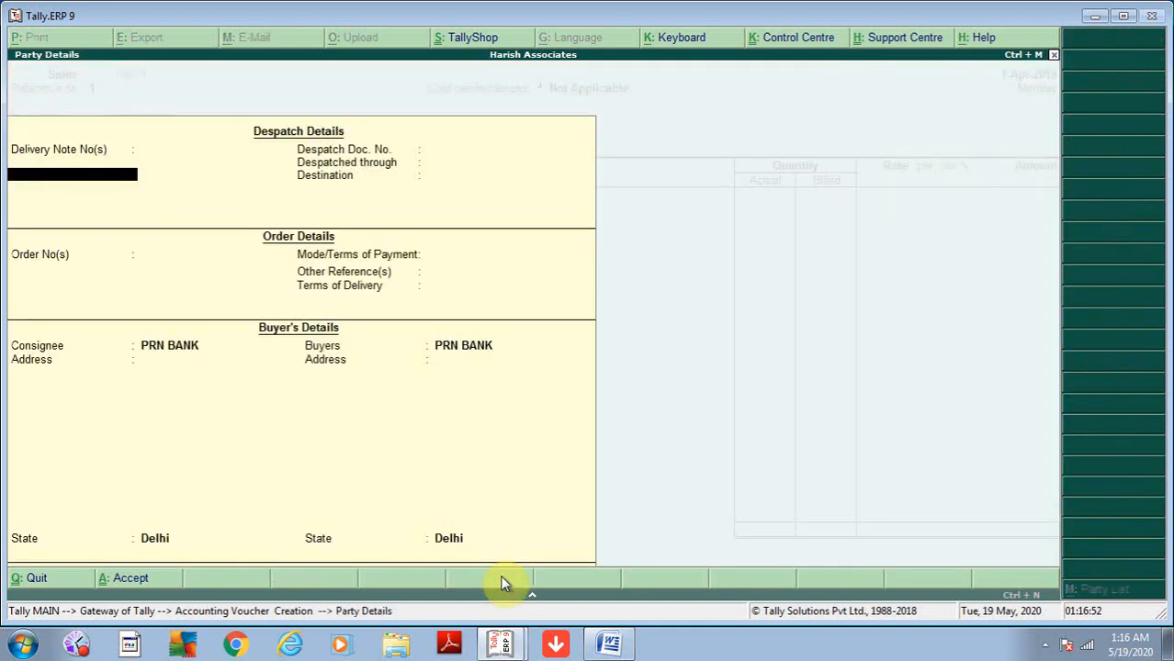
pyautogui.hotkey('ctrl', 'a')
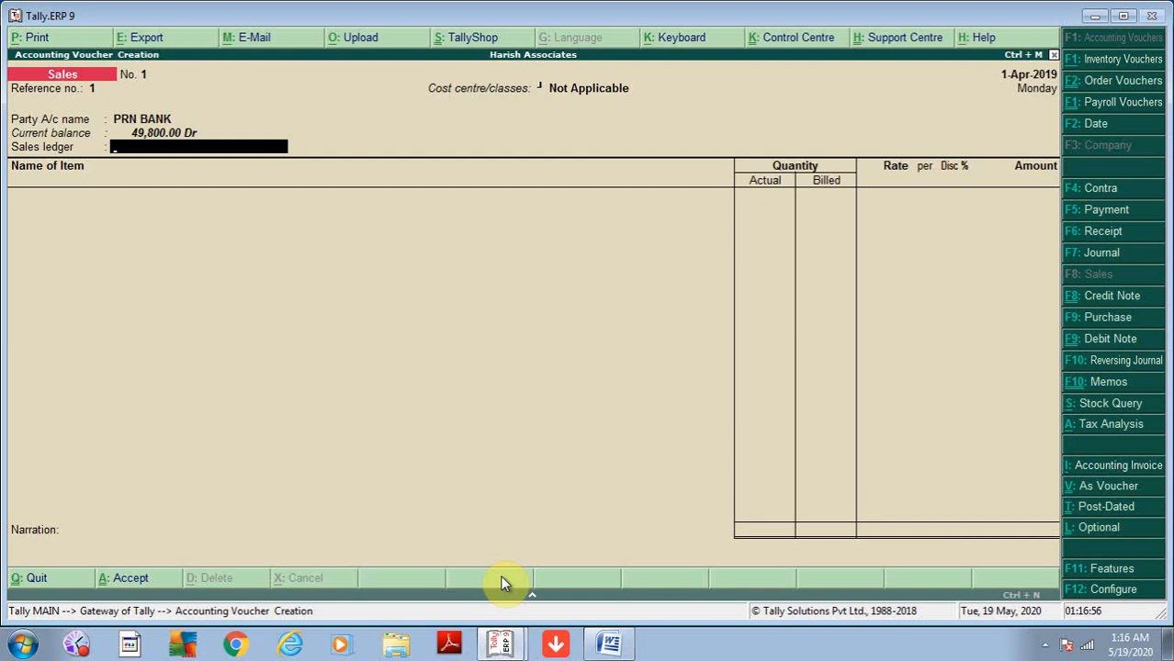
# Create a ledger named SALE under Sales Accounts for the voucher's sales ledger and save it with the default settings.
pyautogui.hotkey('alt', 'c')
pyautogui.write('SALE')
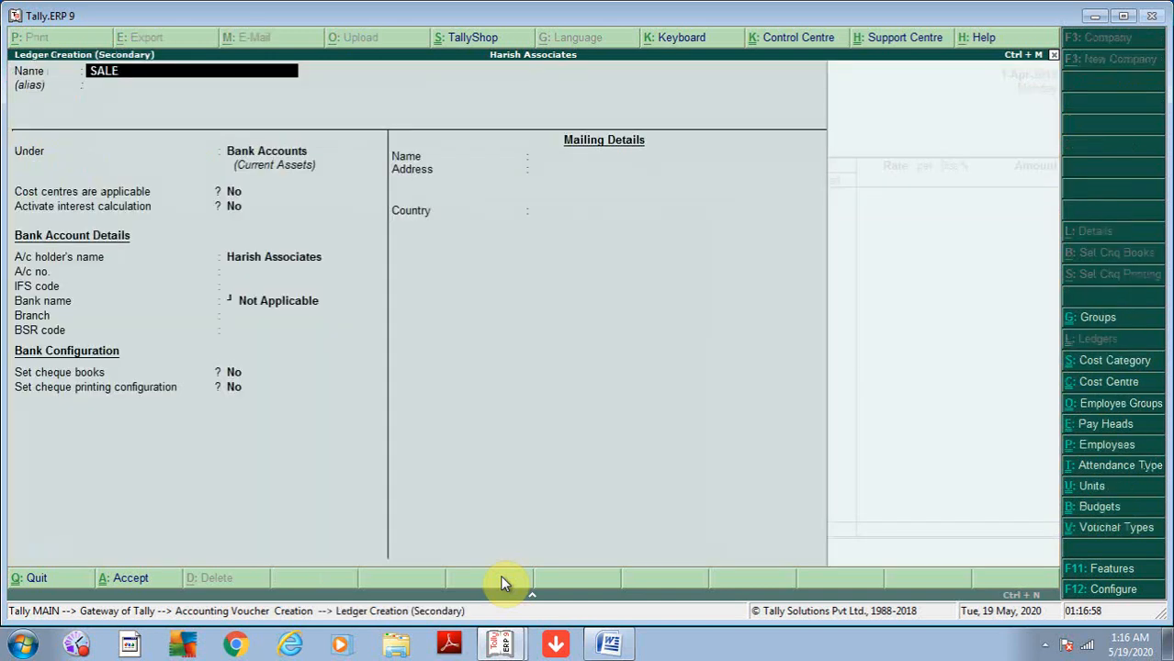
pyautogui.press('Return')
pyautogui.press('Return')
pyautogui.write('S')
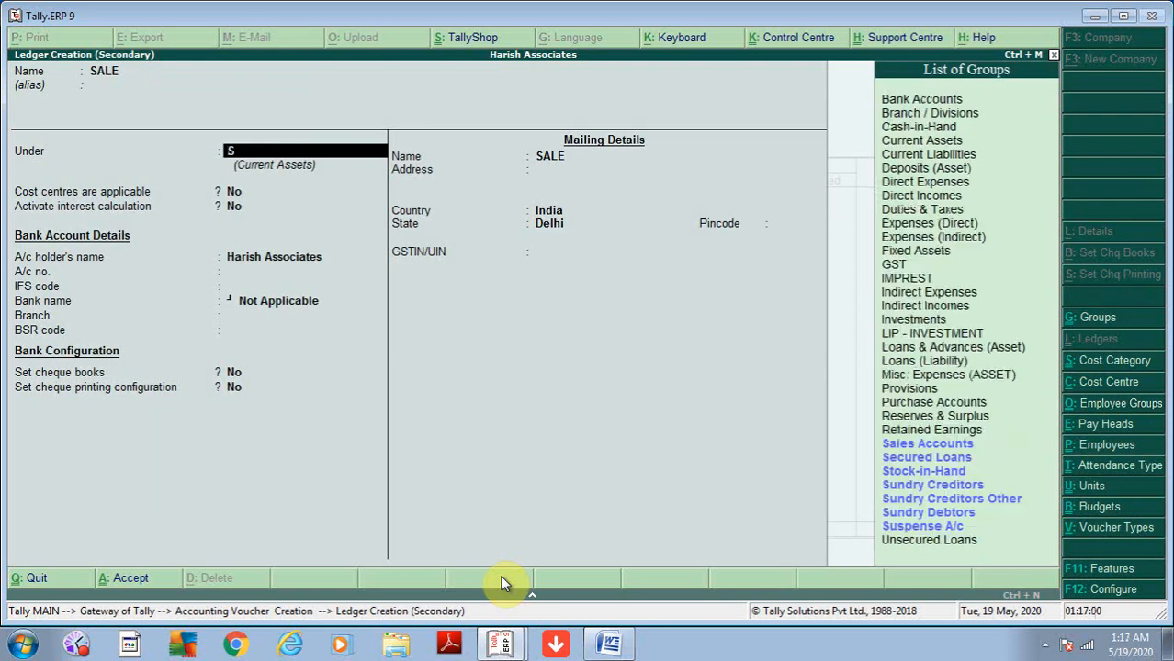
pyautogui.write('ALE')
pyautogui.press('Return')
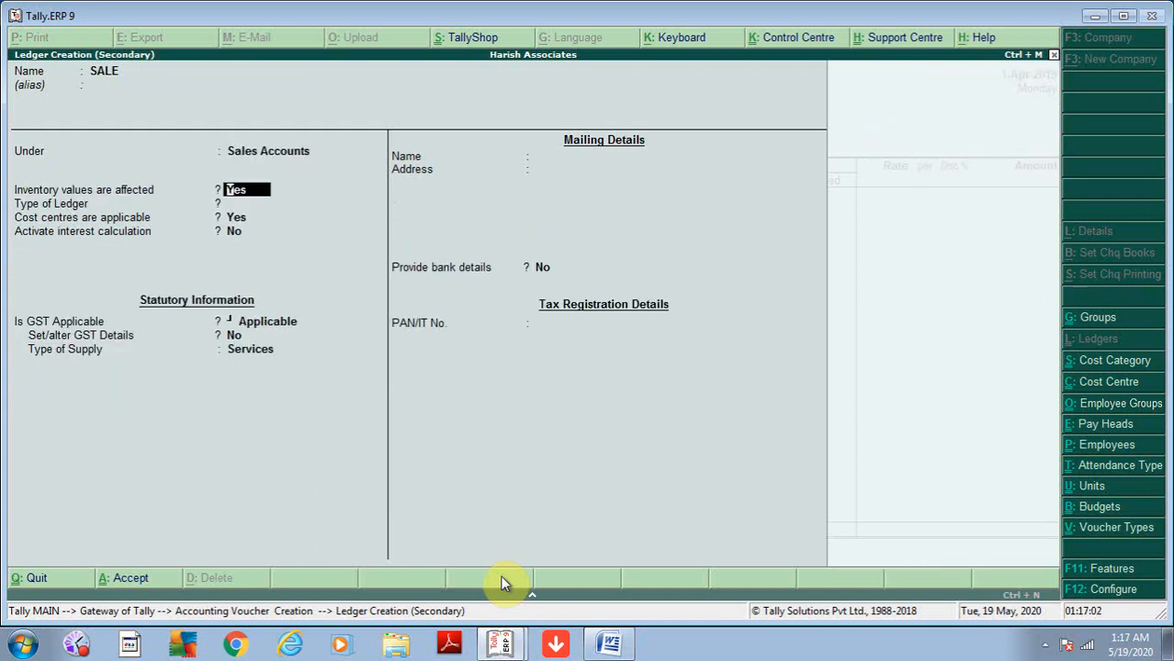
pyautogui.hotkey('ctrl', 'a')
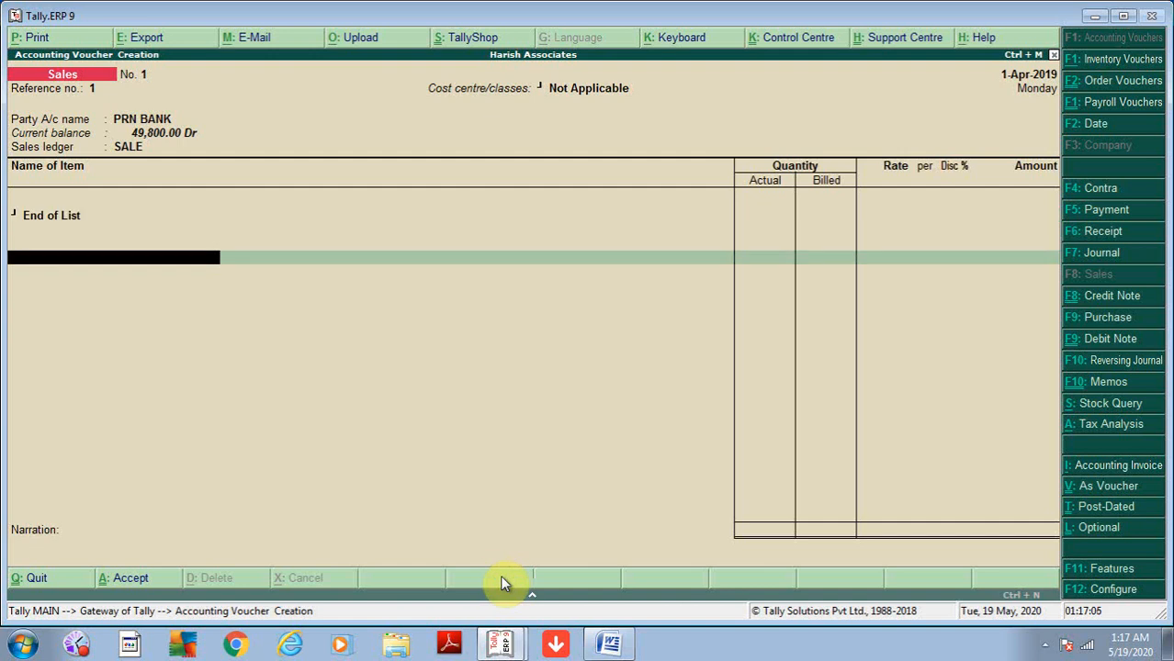
# Add the stock item CONDUCIET PIPE to the sales voucher with its order number set to Not Applicable.
pyautogui.press('Down')
pyautogui.press('Down')
pyautogui.press('Down')
pyautogui.press('Down')
pyautogui.press('Down')
pyautogui.press('Down')
pyautogui.press('Down')
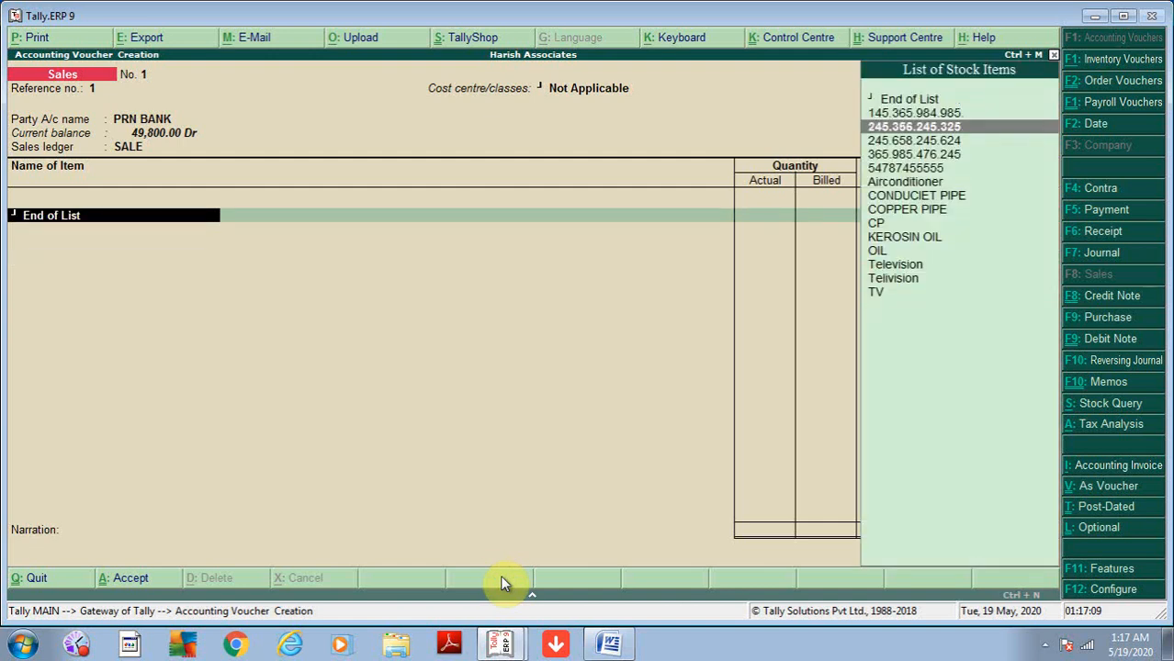
pyautogui.press('Return')
pyautogui.press('Return')
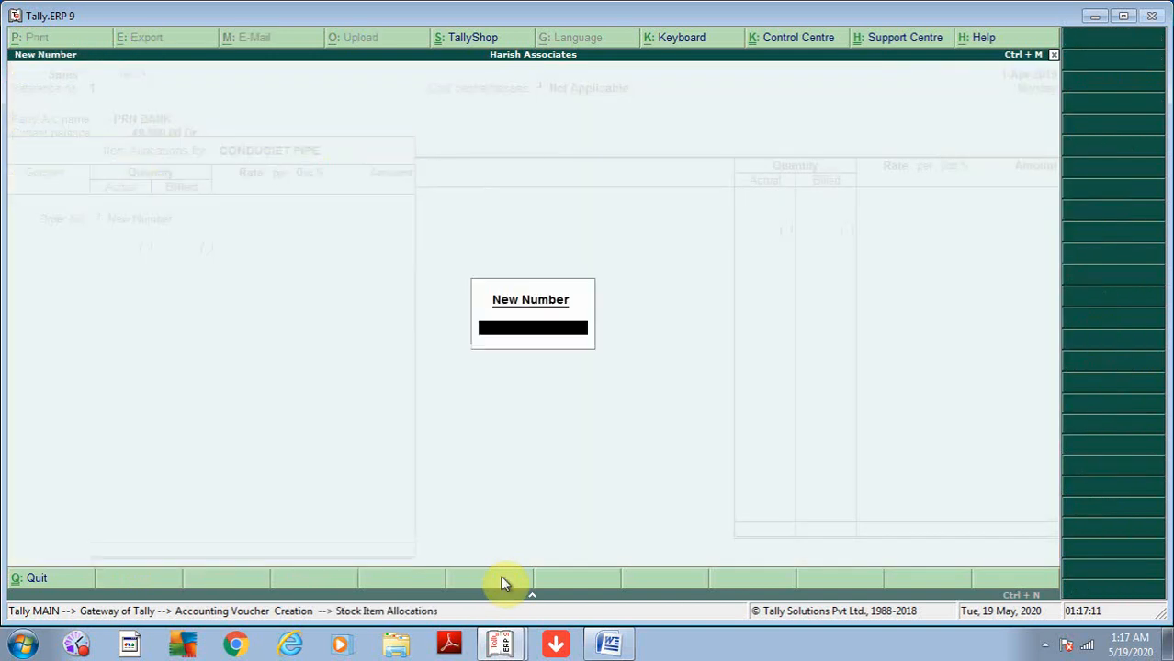
pyautogui.press('Escape')
pyautogui.press('Down')
pyautogui.press('Return')
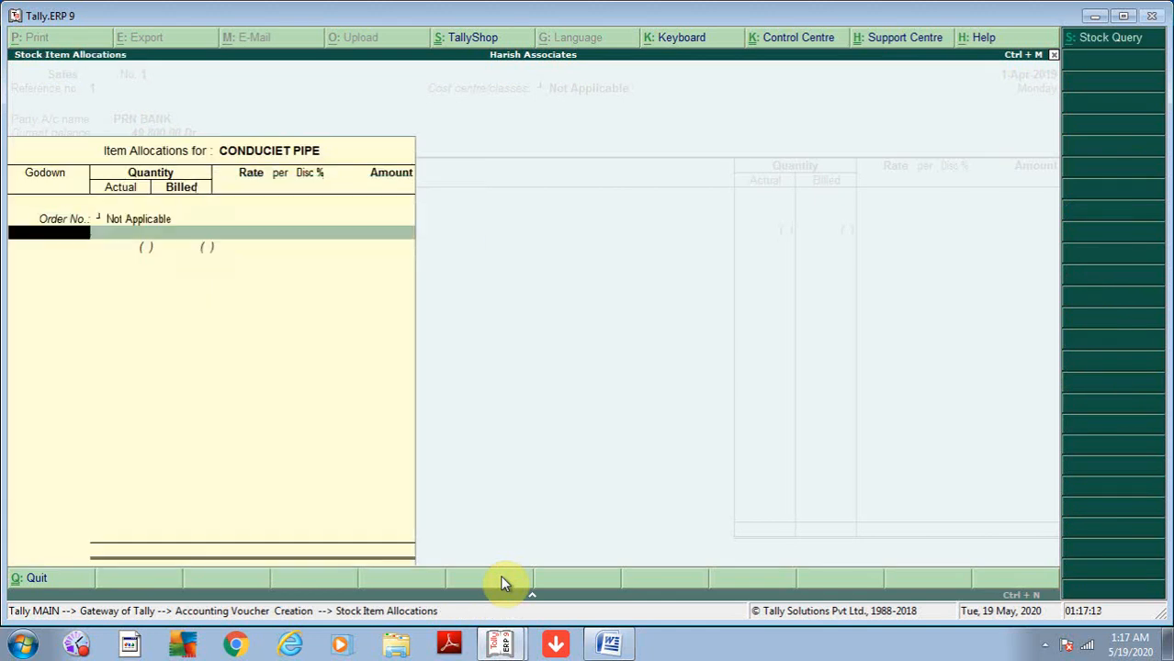
# Allocate 1 BDL of CONDUCIET PIPE from Main Location at a rate of 200.
pyautogui.write('1')
pyautogui.press('Return')
pyautogui.press('Return')
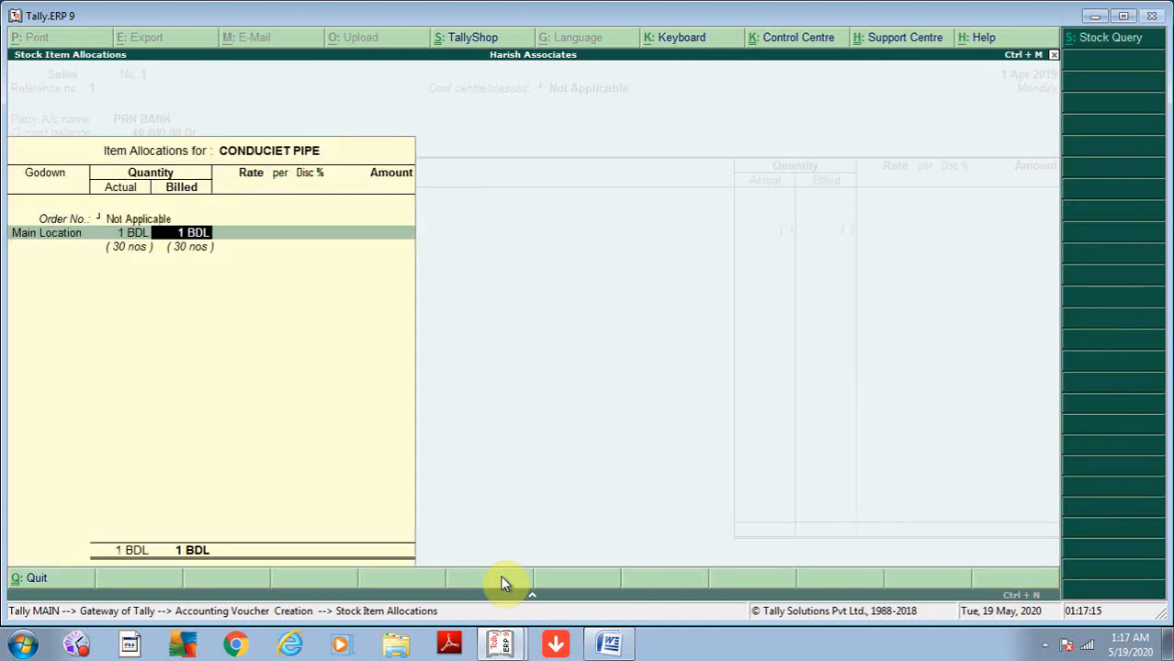
pyautogui.press('Return')
pyautogui.write('200')
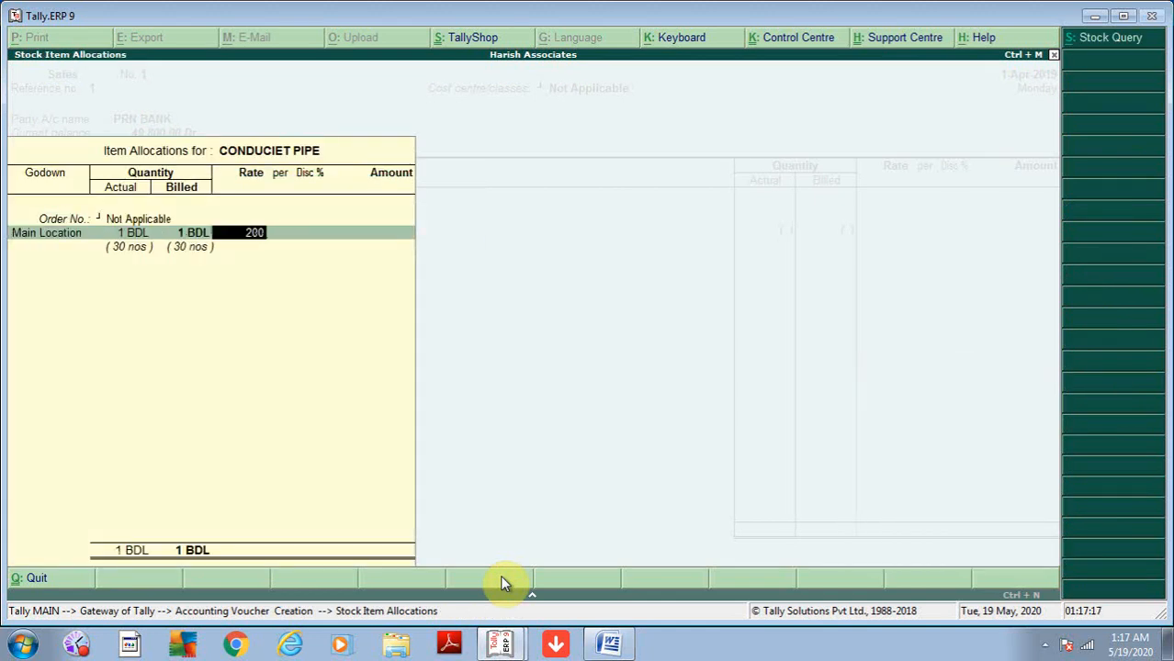
pyautogui.press('Return')
pyautogui.press('Return')
pyautogui.press('Return')
pyautogui.press('Return')
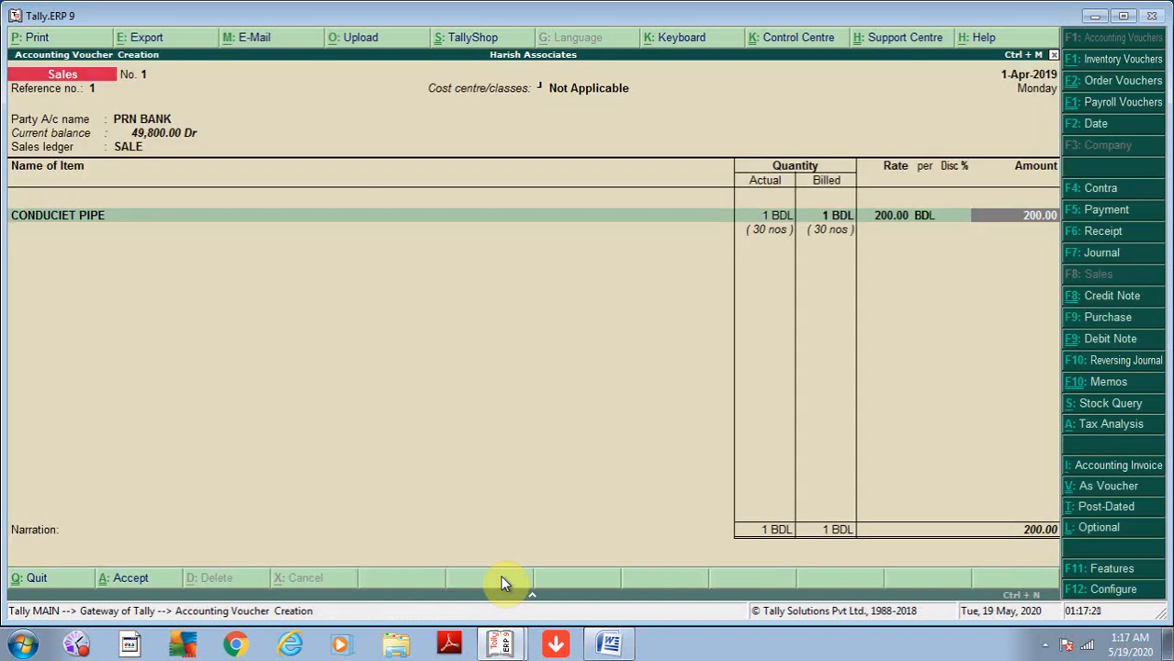
# Set CONDUCIET PIPE's allocation rate to 20 by calculating 200*10% in the calculator and passing the result into the rate.
pyautogui.press('BackSpace')
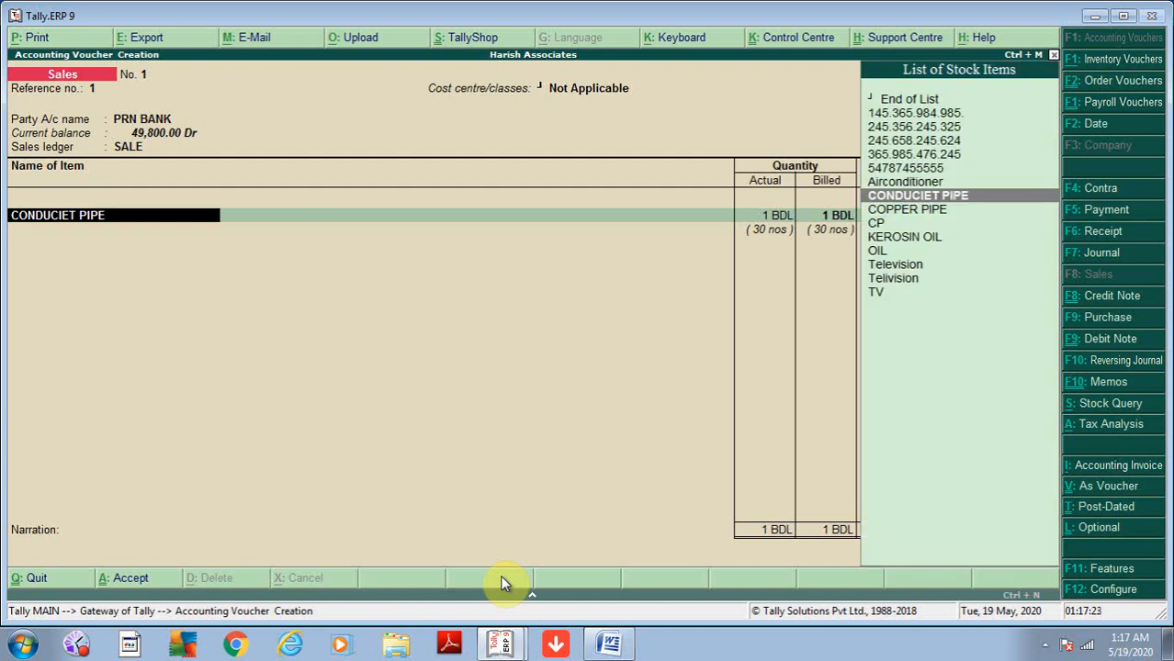
pyautogui.press('Return')
pyautogui.press('Return')
pyautogui.press('Return')
pyautogui.press('Return')
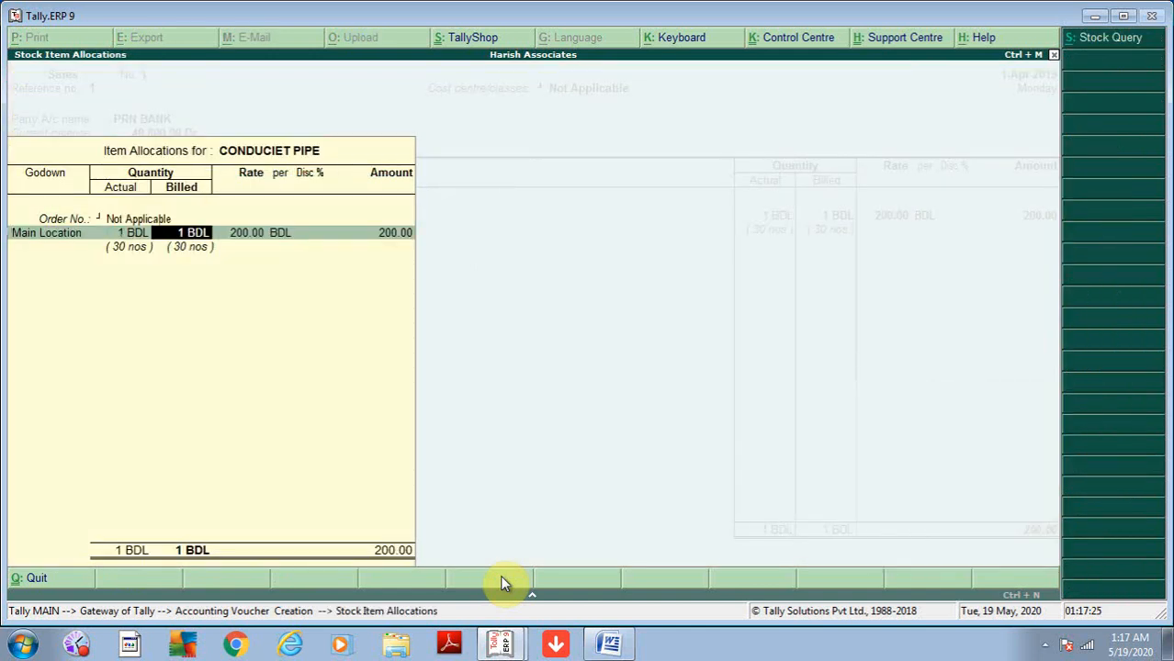
pyautogui.press('Return')
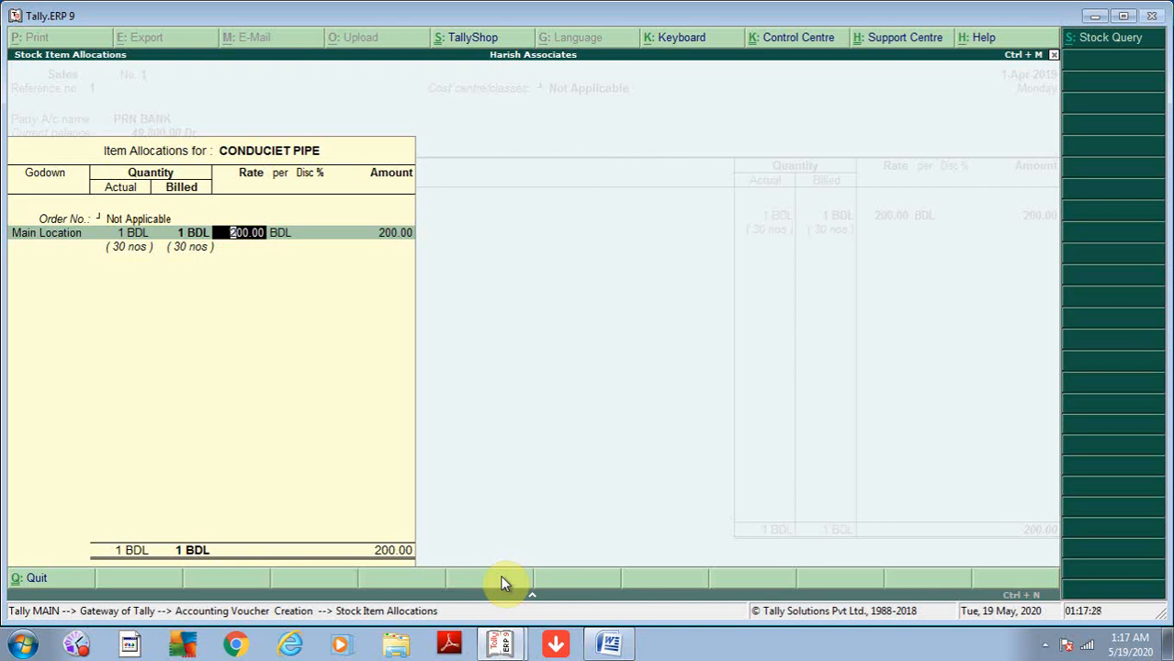
pyautogui.hotkey('ctrl', 'n')
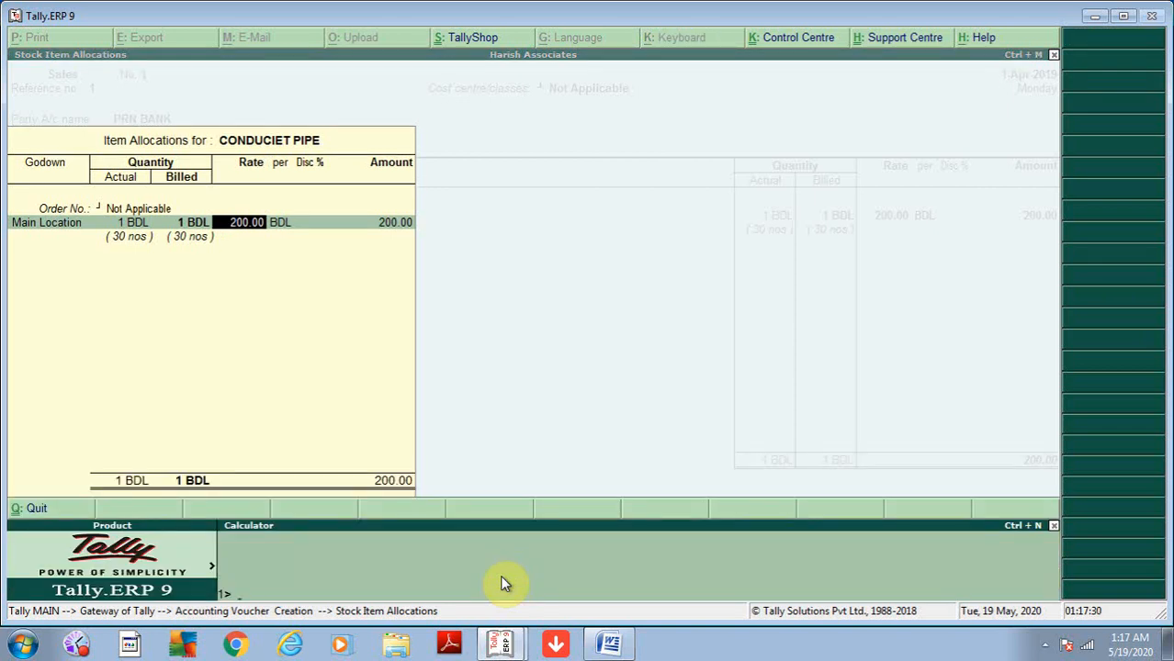
pyautogui.write('200*10%')
pyautogui.press('Return')
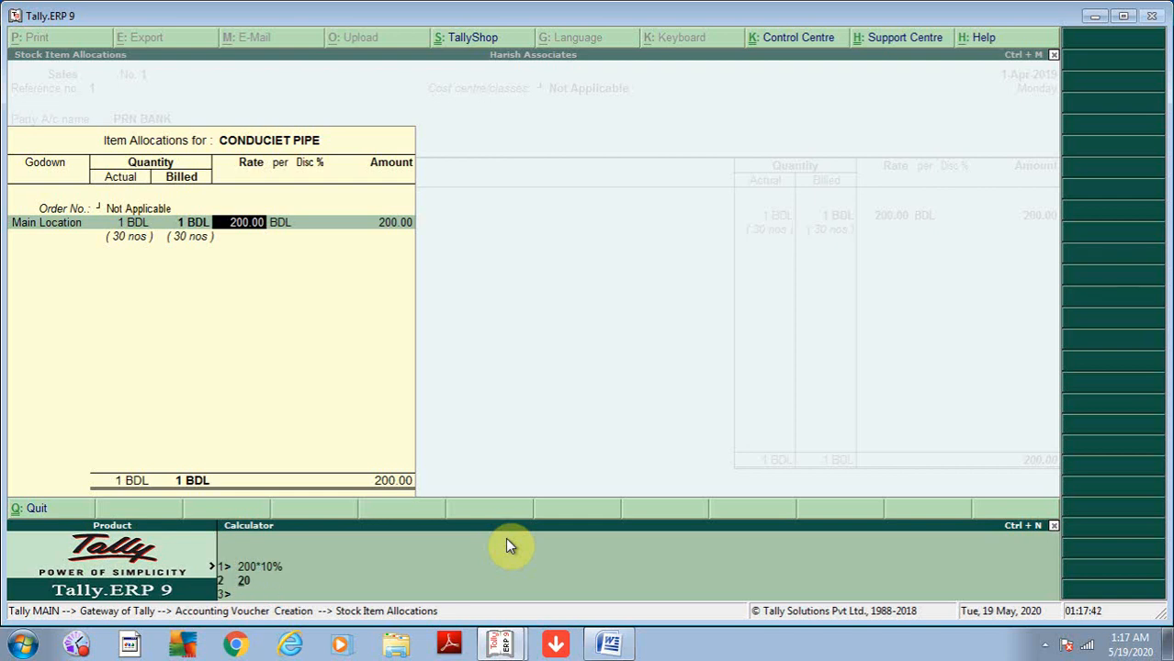
pyautogui.hotkey('ctrl', 'm')
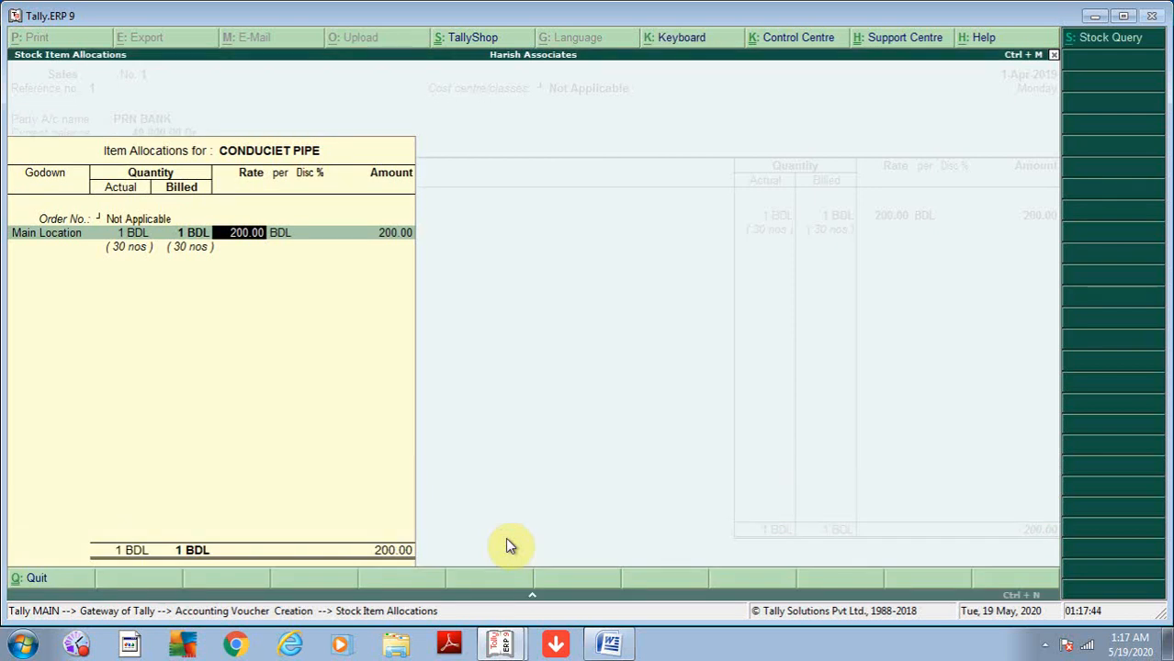
pyautogui.hotkey('alt', 'c')
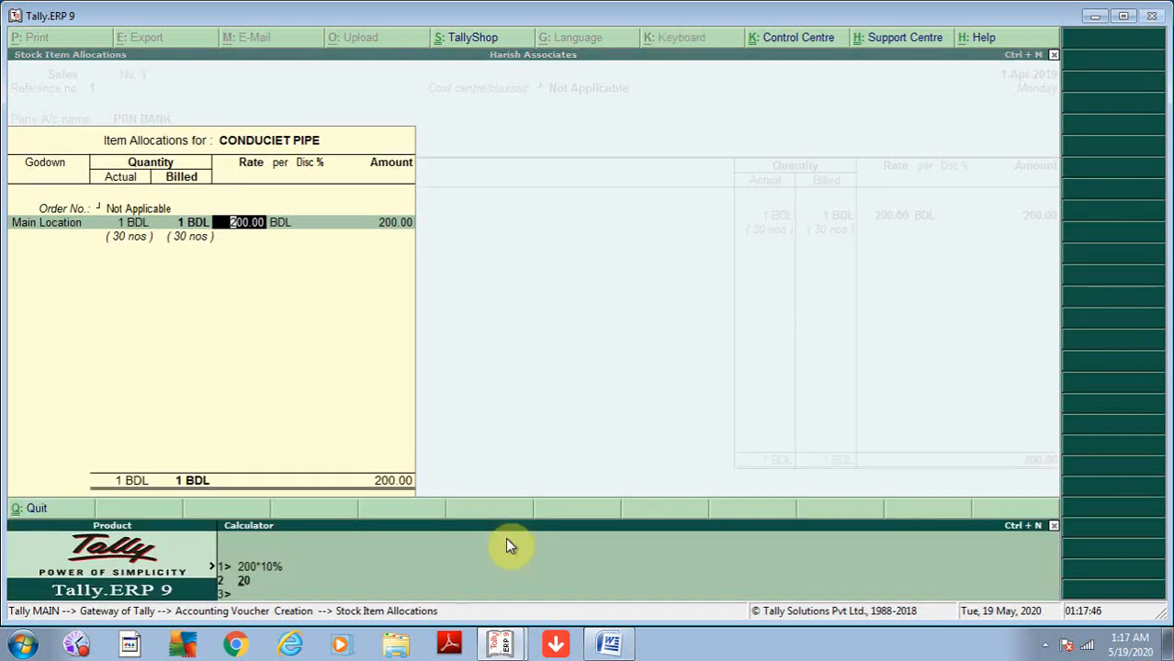
pyautogui.press('Return')
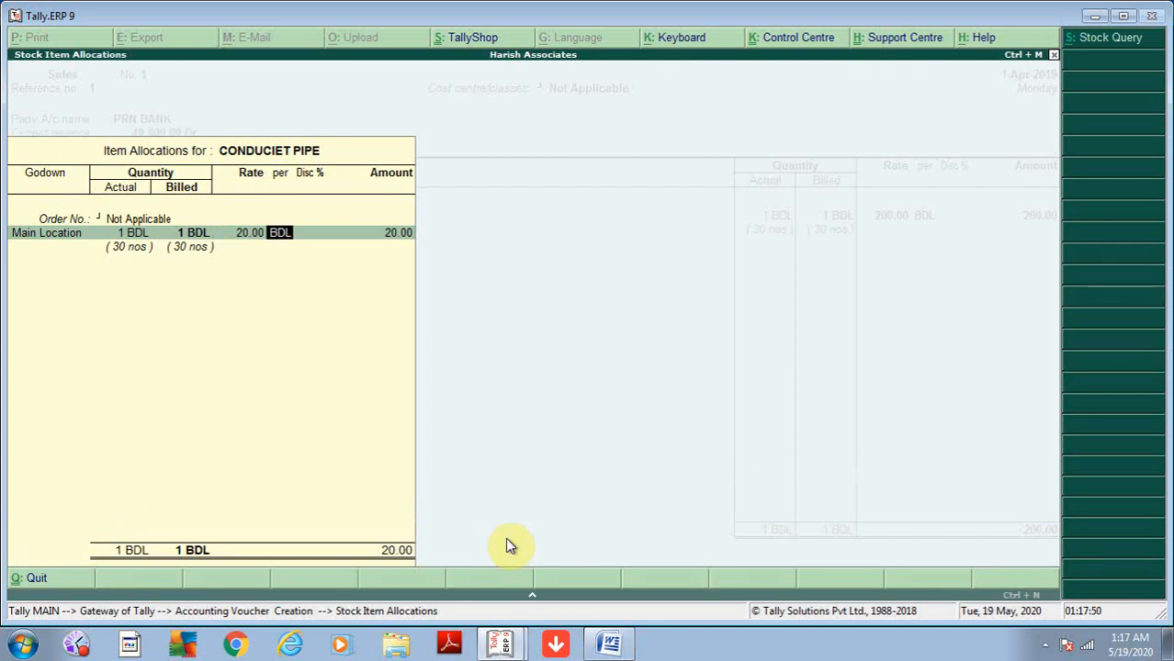
pyautogui.hotkey('ctrl', 'n')
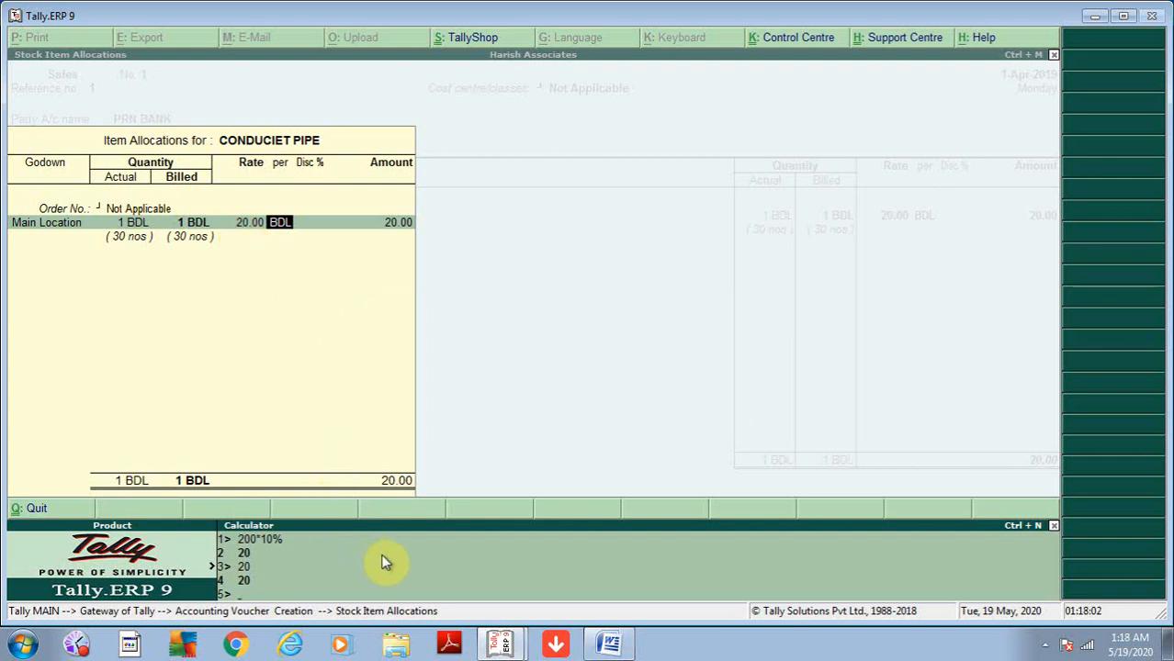
pyautogui.write('50')
pyautogui.press('BackSpace')
pyautogui.press('BackSpace')
pyautogui.press('Escape')
pyautogui.press('BackSpace')
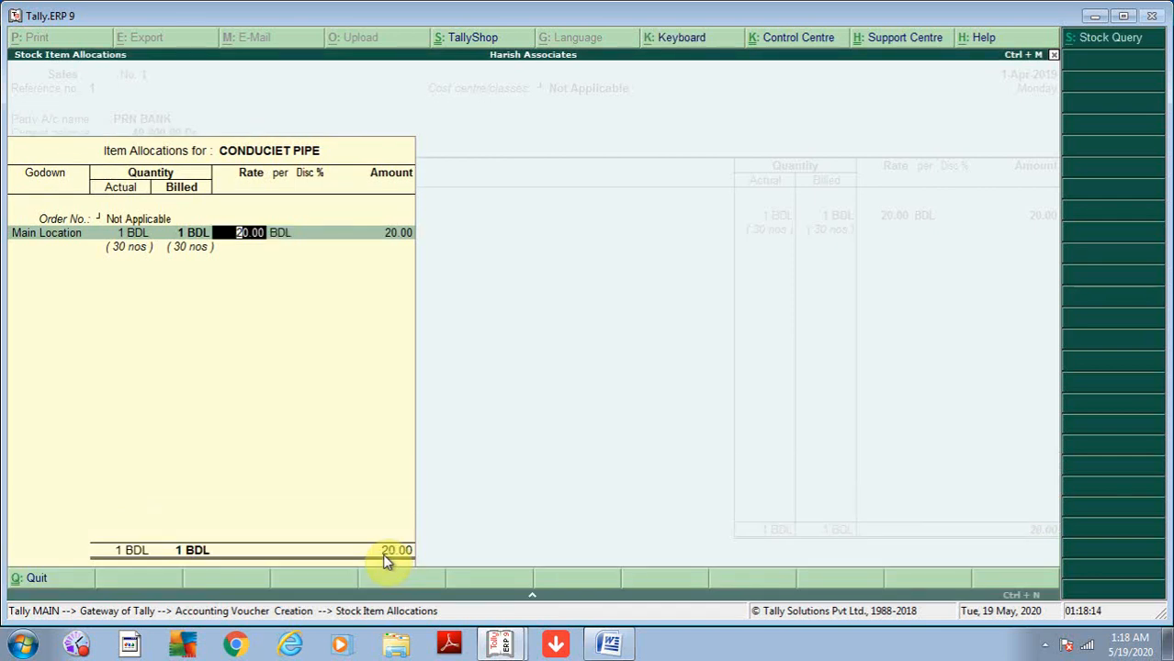
# Set CONDUCIET PIPE's allocation rate to 50 by entering 50 in the calculator and passing the result into the rate.
pyautogui.hotkey('ctrl', 'n')
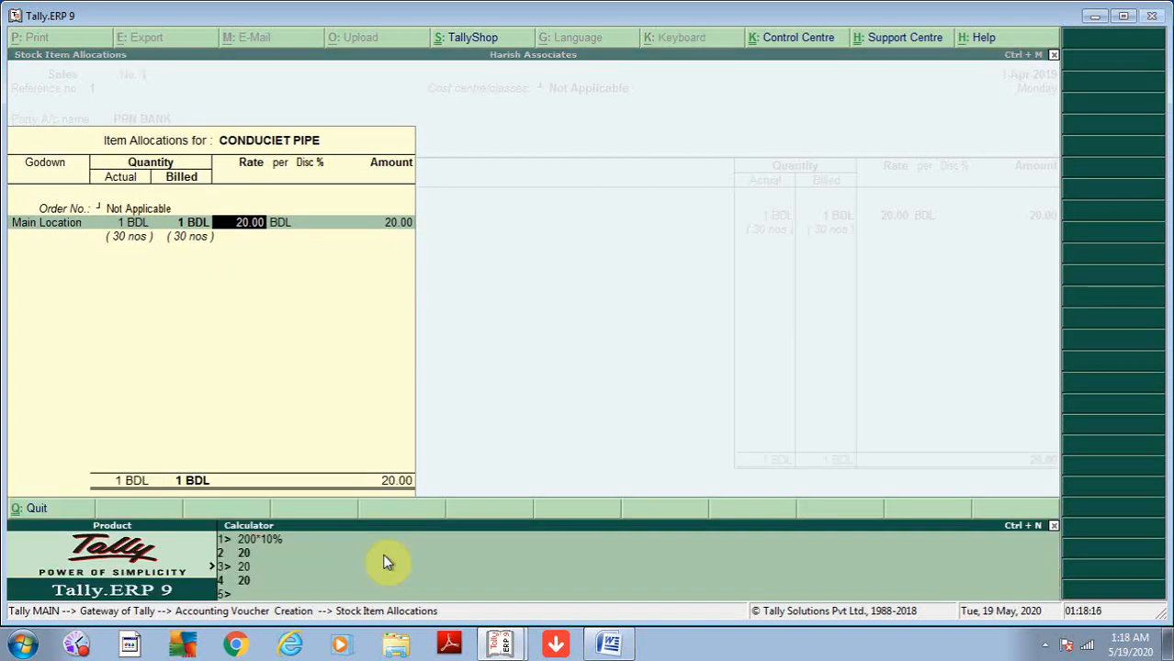
pyautogui.write('50')
pyautogui.hotkey('ctrl', 'm')
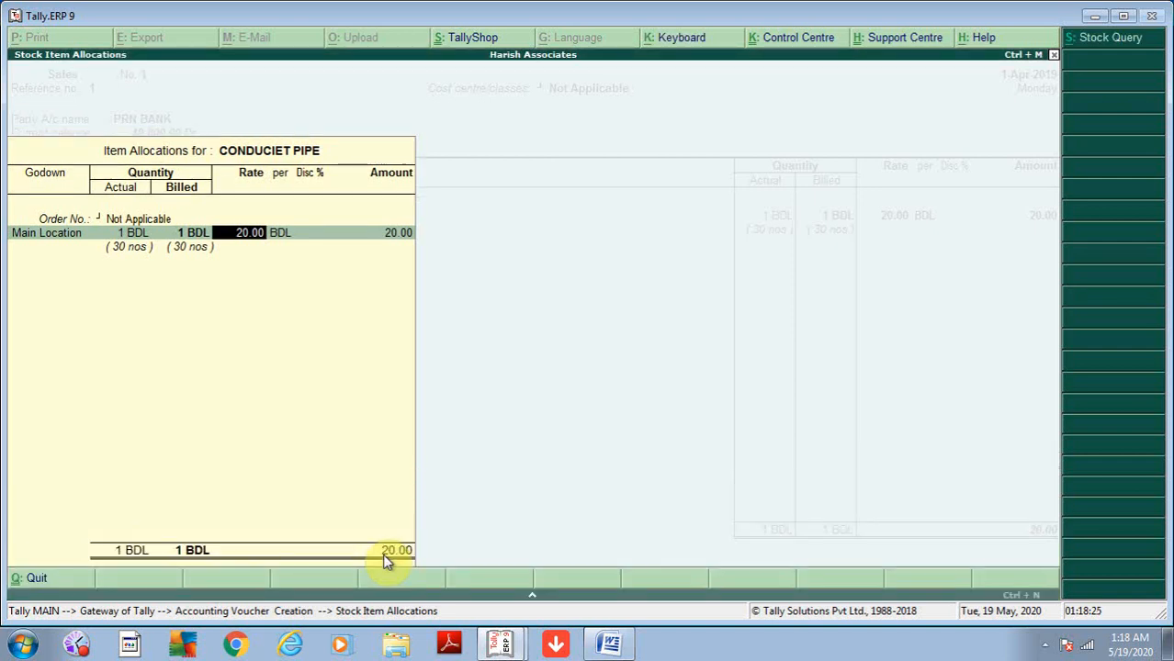
pyautogui.hotkey('alt', 'c')
pyautogui.press('Return')
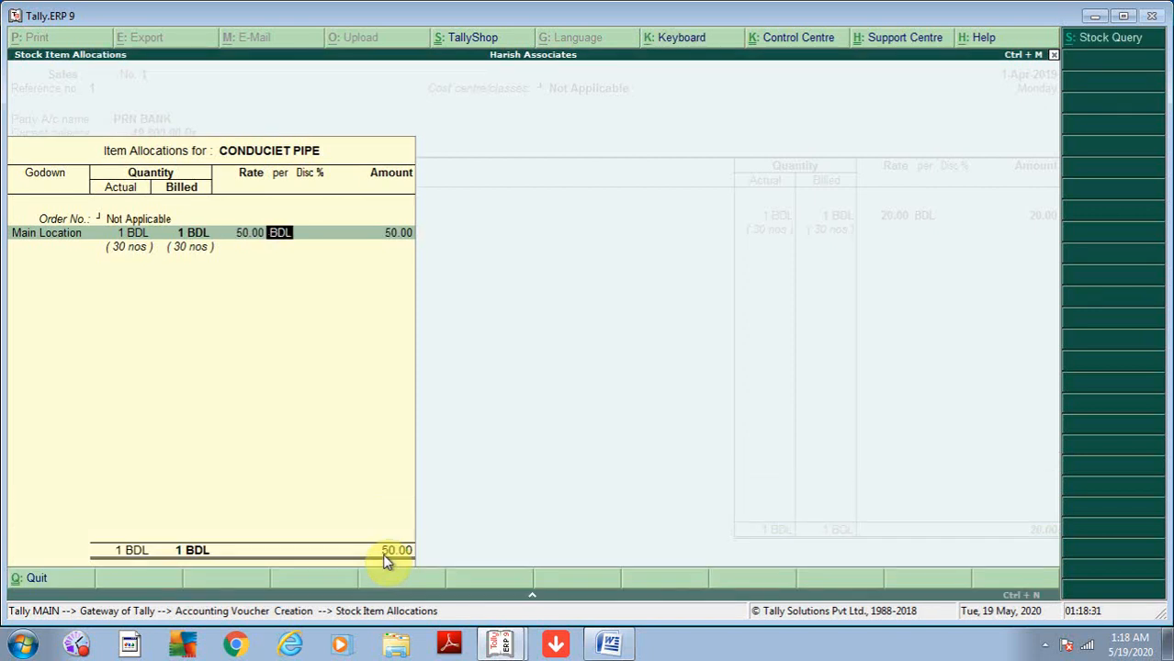
pyautogui.hotkey('ctrl', 'n')
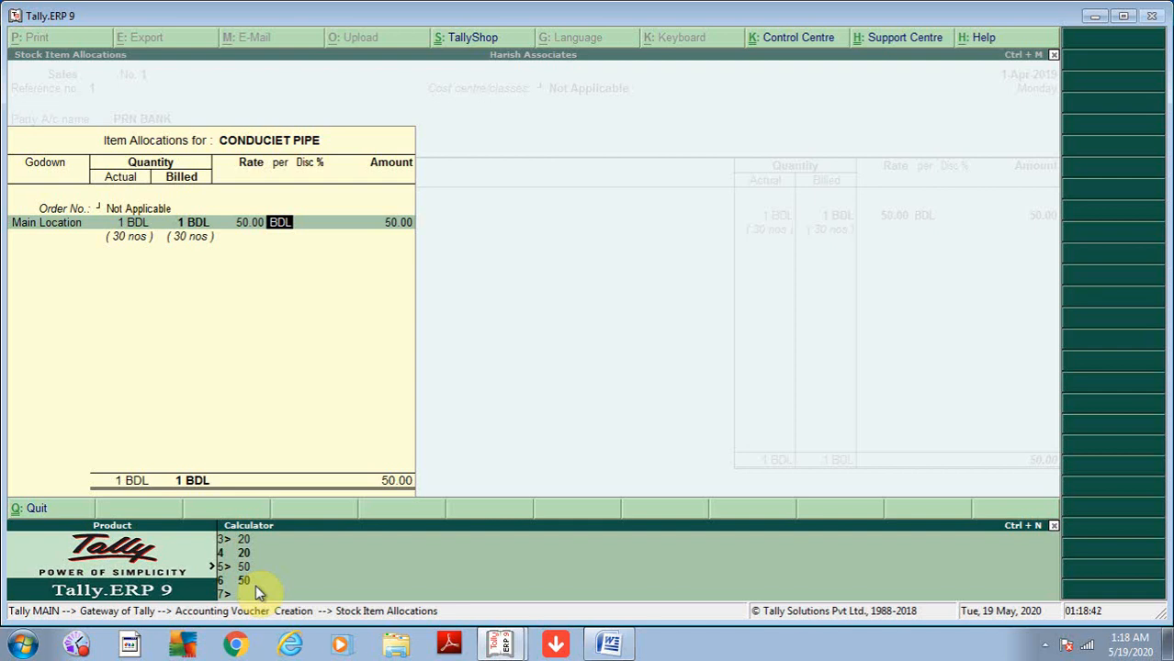
# Leave the current sales voucher and open sales voucher No. 13 of Gulshan & Gulshan Company for alteration.
pyautogui.press('Escape')
pyautogui.press('Escape')
pyautogui.press('Escape')
pyautogui.press('Return')
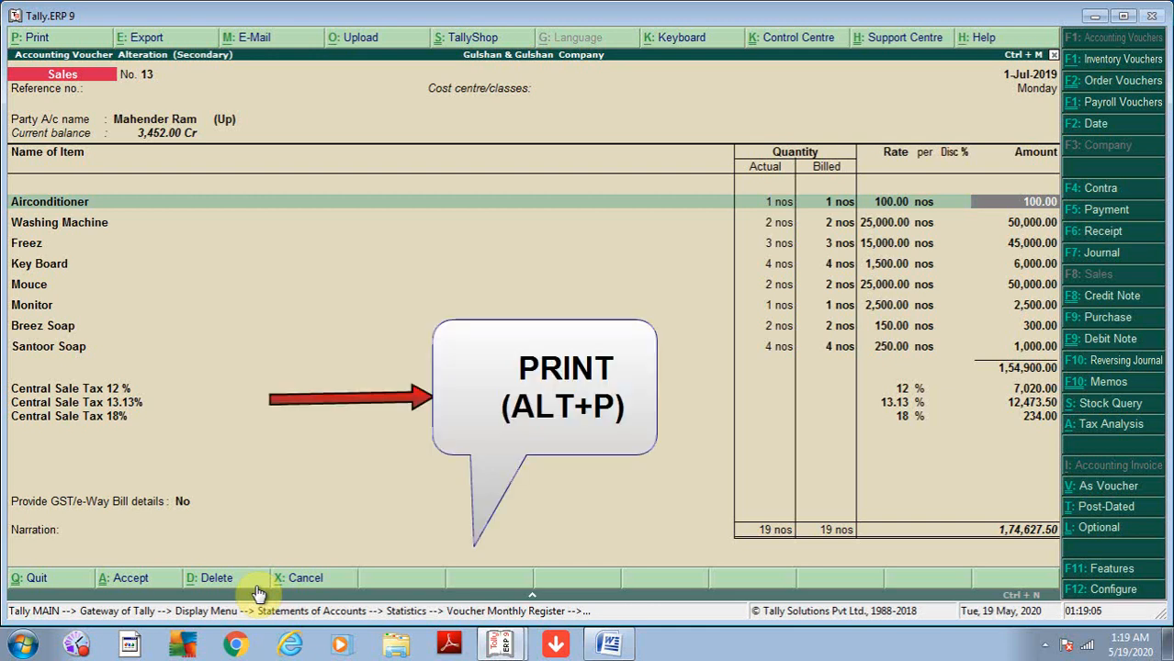
# Preview the printed tax invoice of sales voucher No. 13, zoom in to inspect it, and return to the voucher.
pyautogui.hotkey('alt', 'p')
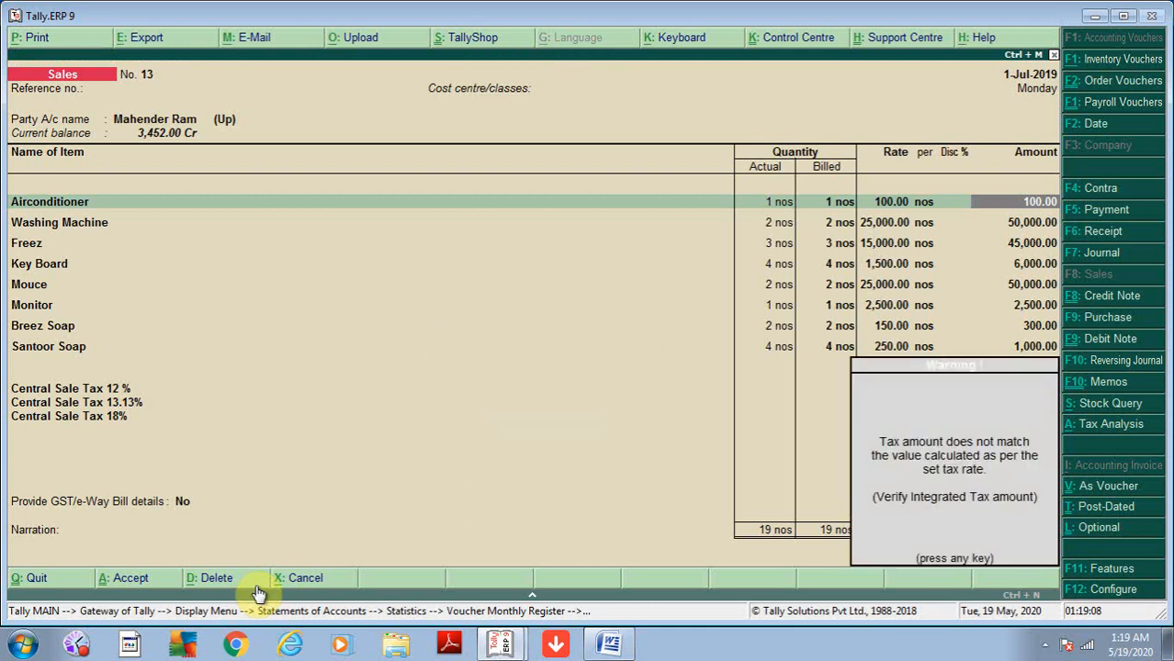
pyautogui.press('Return')
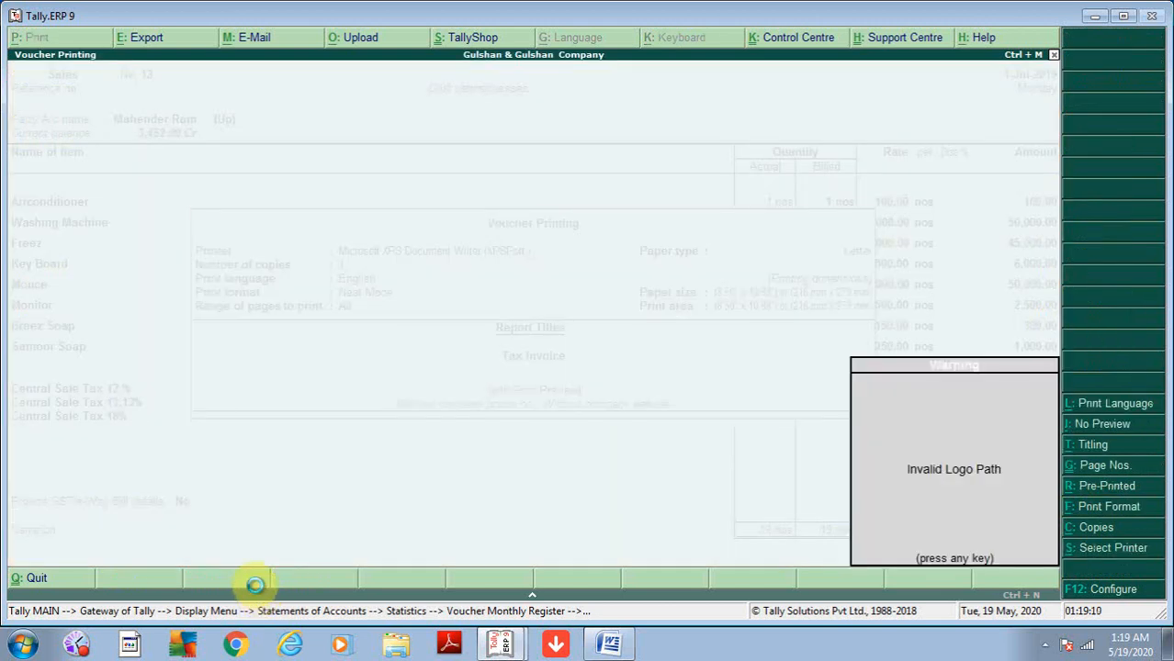
pyautogui.press('Return')
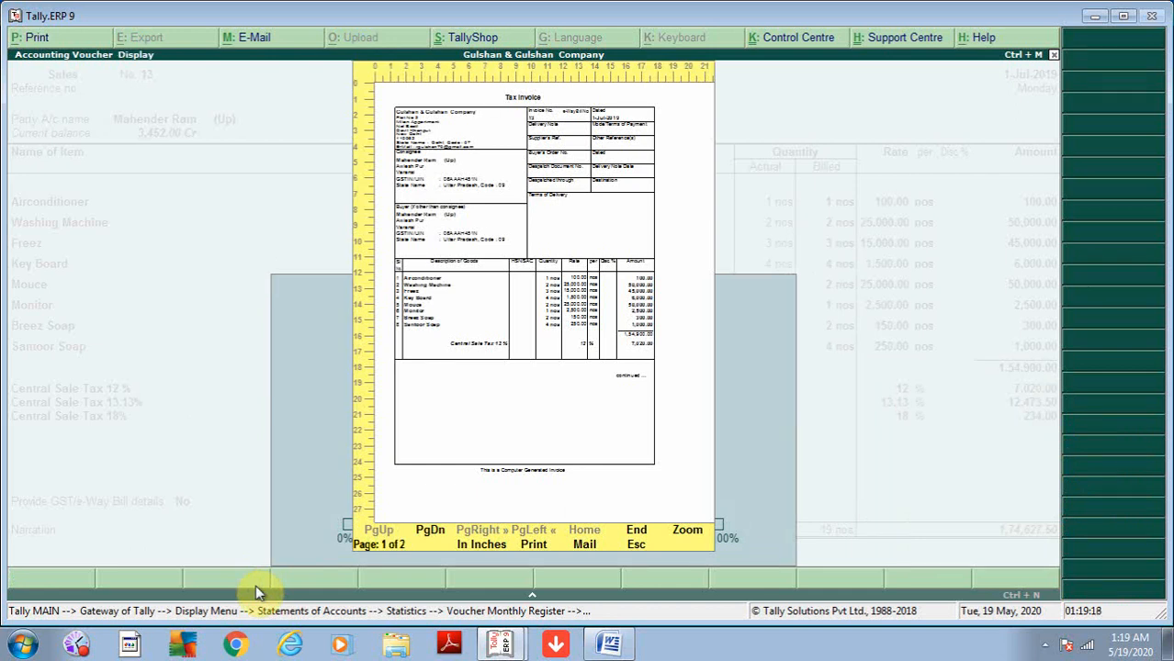
pyautogui.hotkey('alt', 'z')
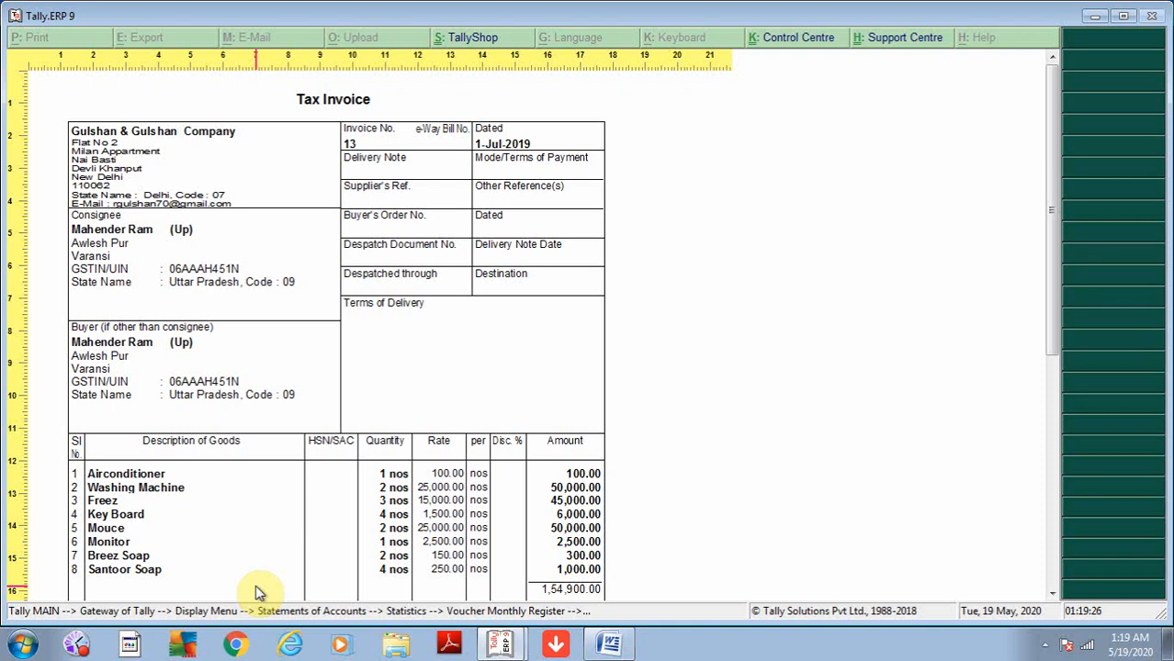
pyautogui.moveTo(1048, 353)
pyautogui.mouseDown()
pyautogui.moveTo(1057, 548)
pyautogui.moveTo(1056, 334)
pyautogui.mouseUp()
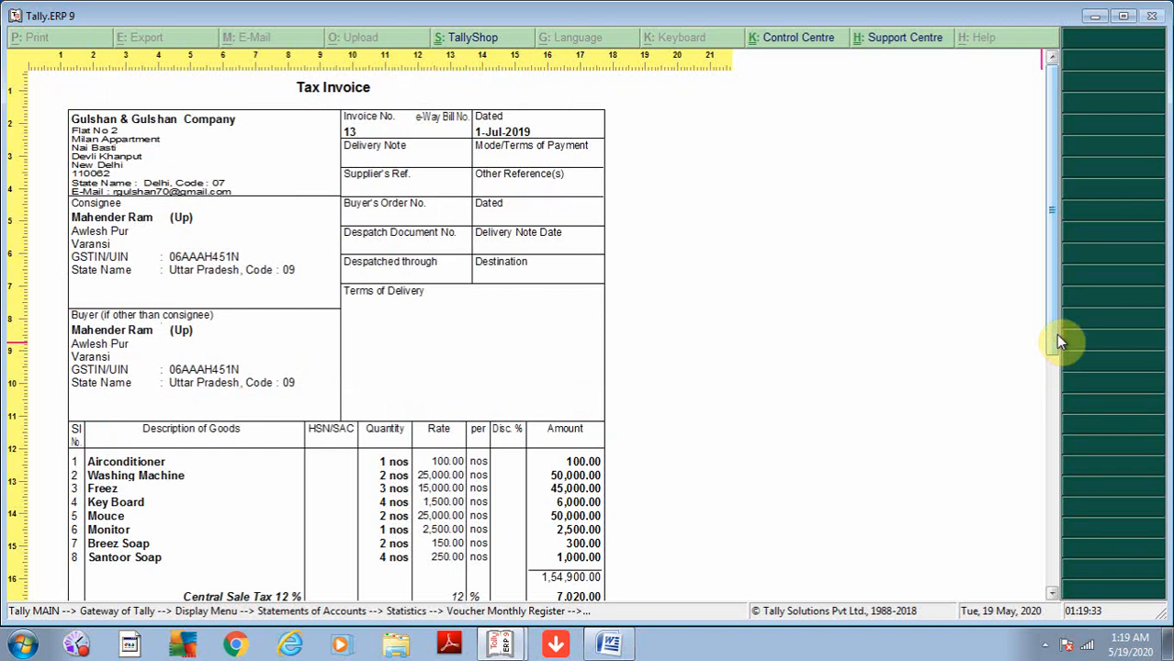
pyautogui.press('Escape')
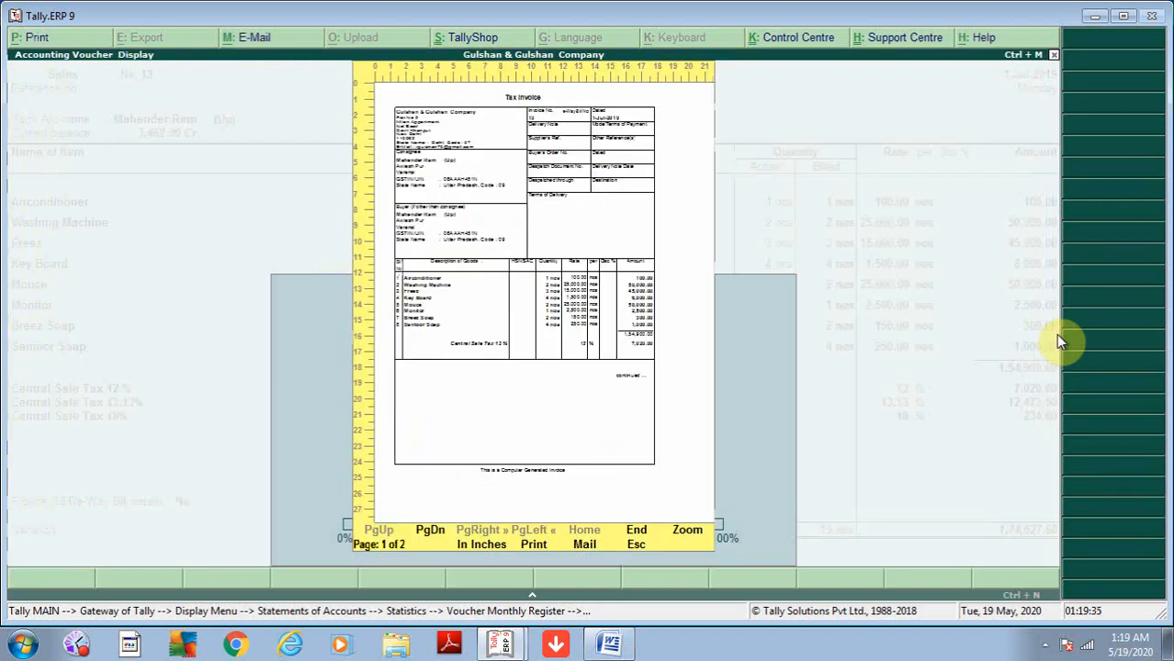
pyautogui.press('Escape')
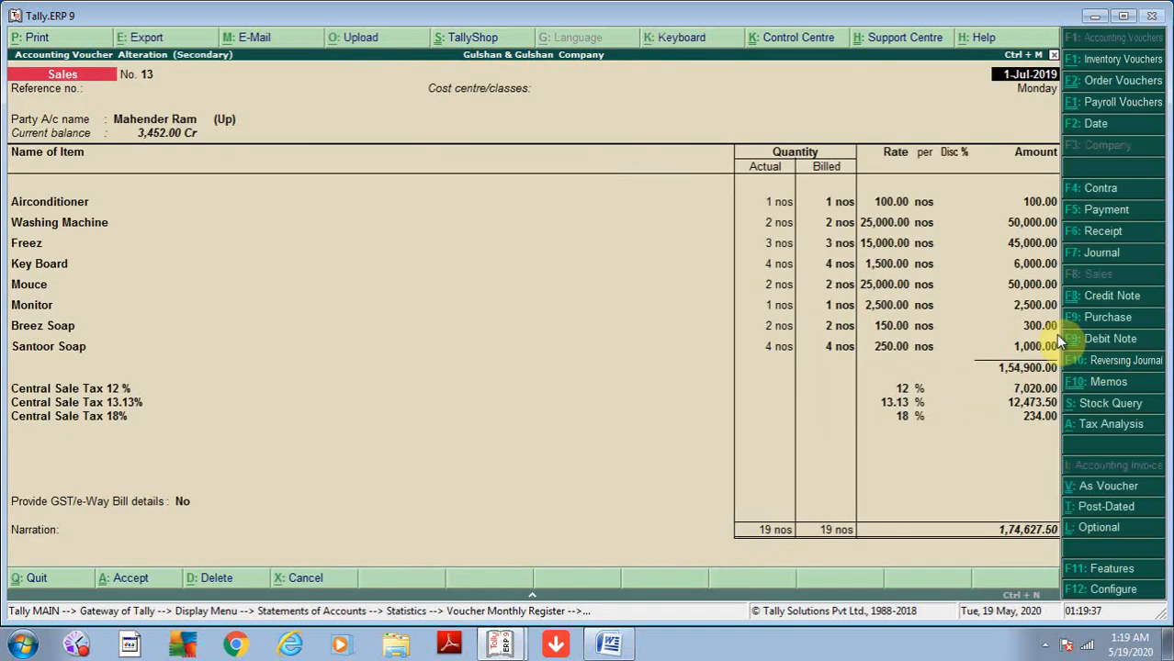
# Open the print settings of sales voucher No. 13 and switch the print preview off and on again.
pyautogui.hotkey('ctrl', 'a')
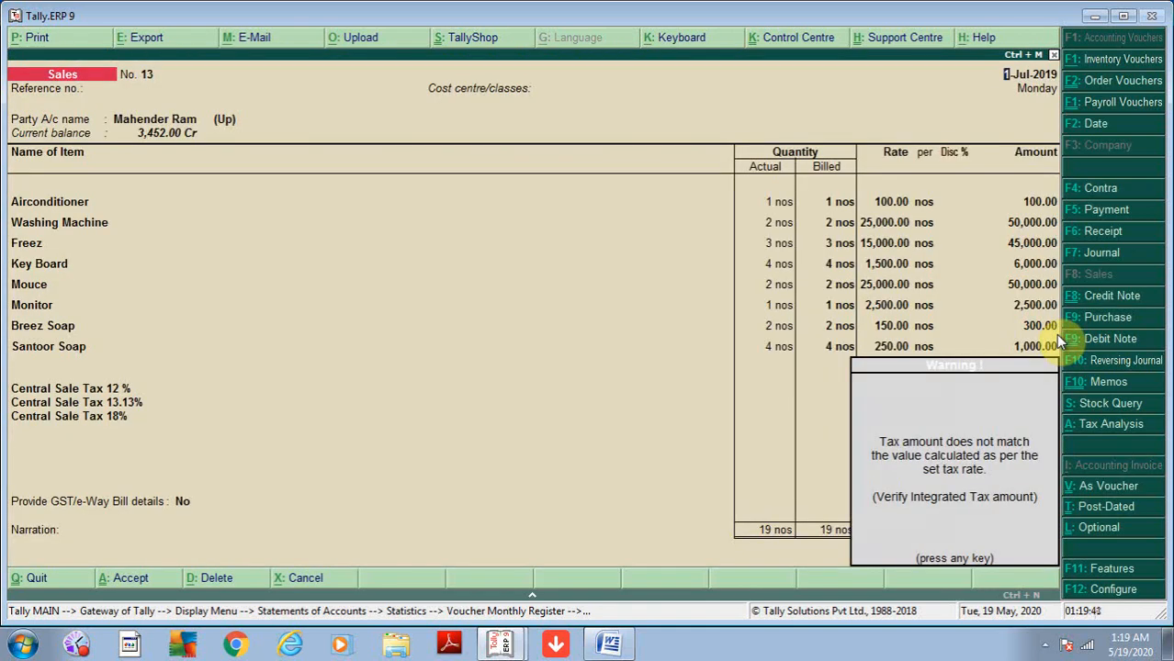
pyautogui.hotkey('alt', 'p')
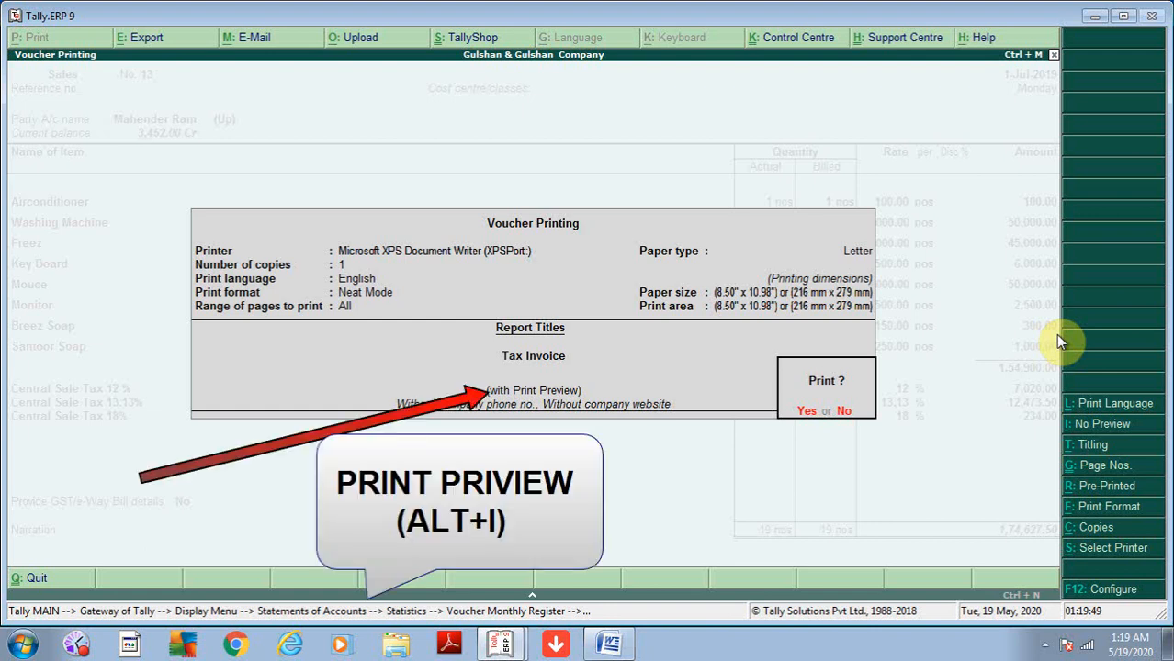
pyautogui.hotkey('alt', 'i')
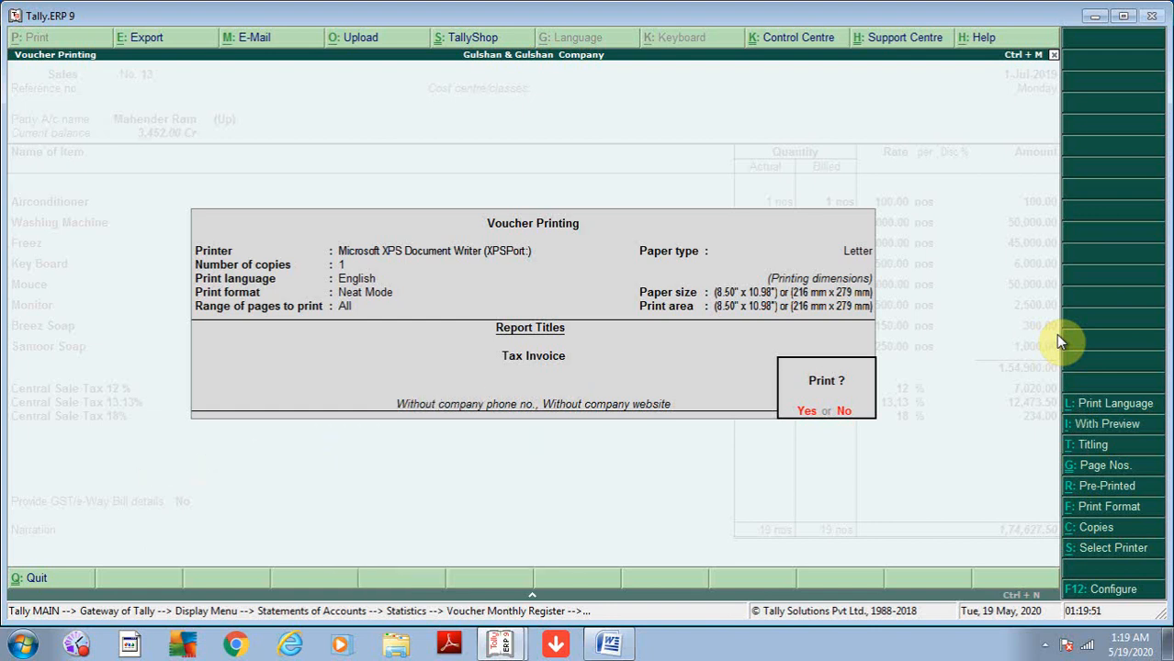
pyautogui.hotkey('alt', 'i')
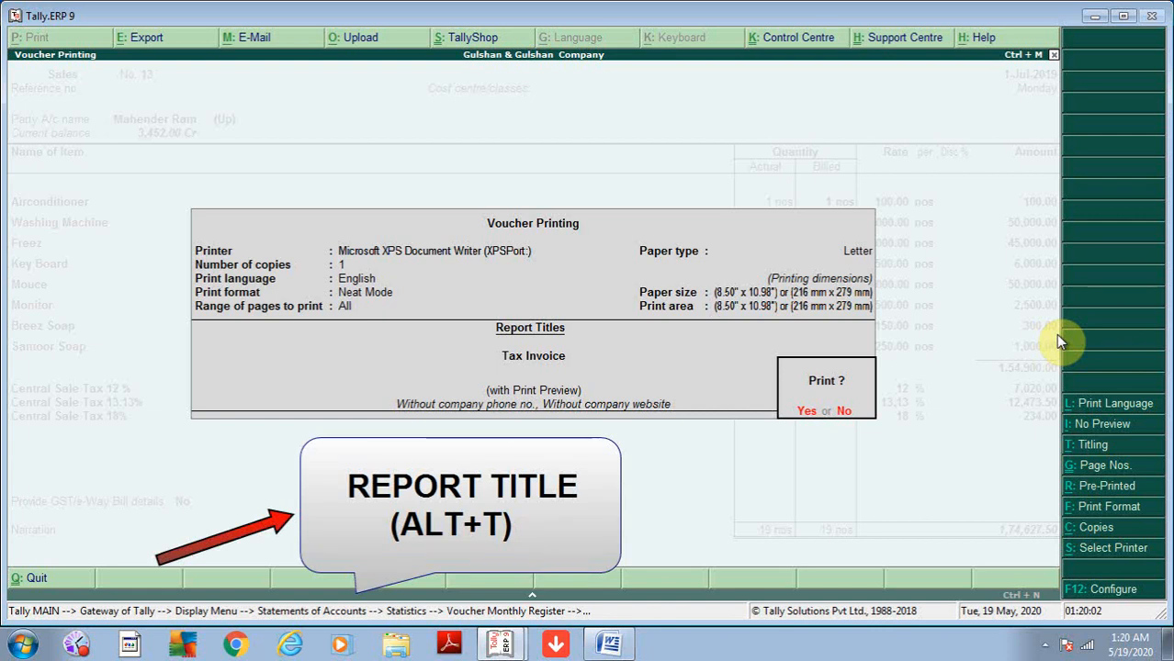
# Review the report title settings without editing them and select Microsoft XPS Document Writer as the voucher's printer.
pyautogui.hotkey('alt', 't')
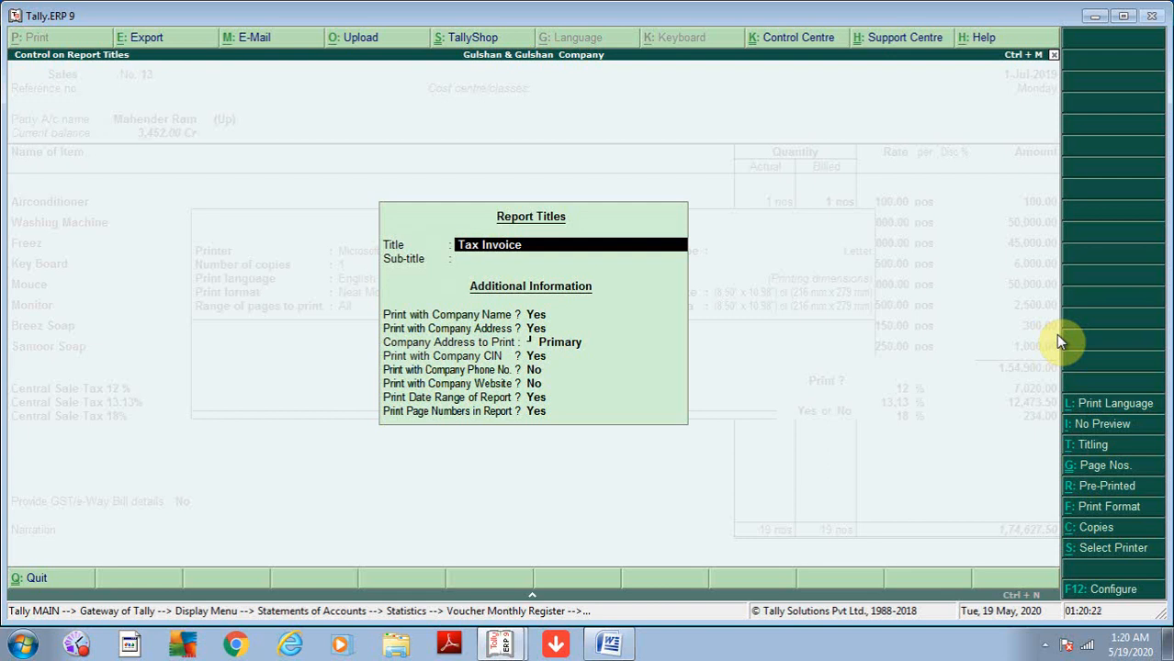
pyautogui.press('Escape')
pyautogui.press('Escape')
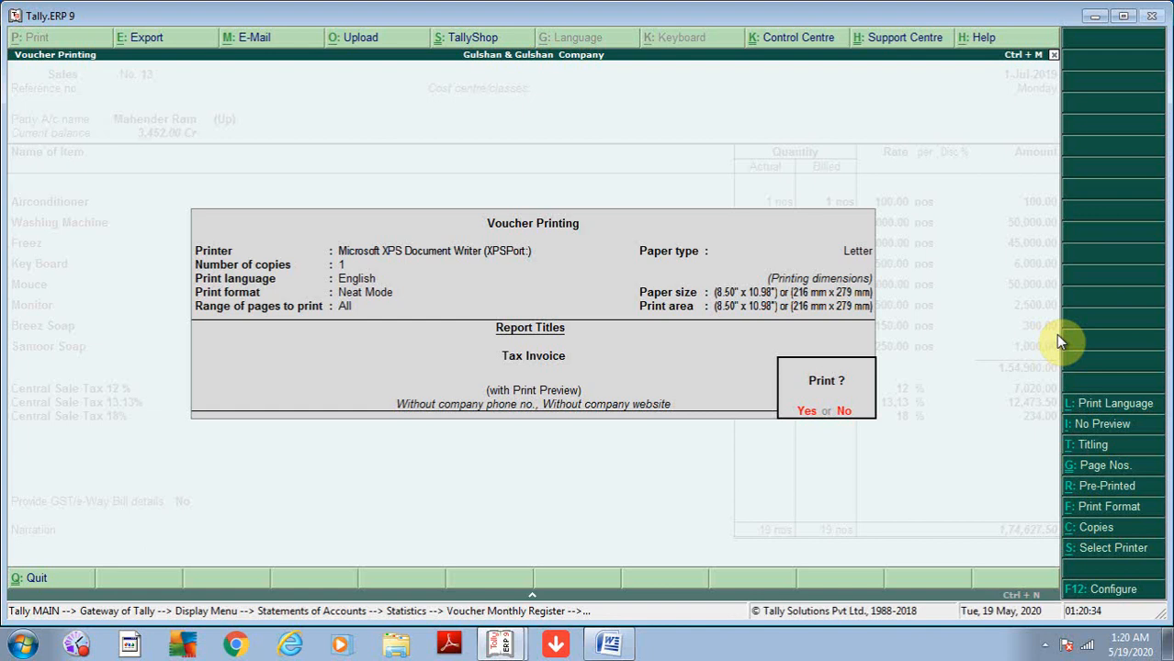
pyautogui.hotkey('alt', 's')
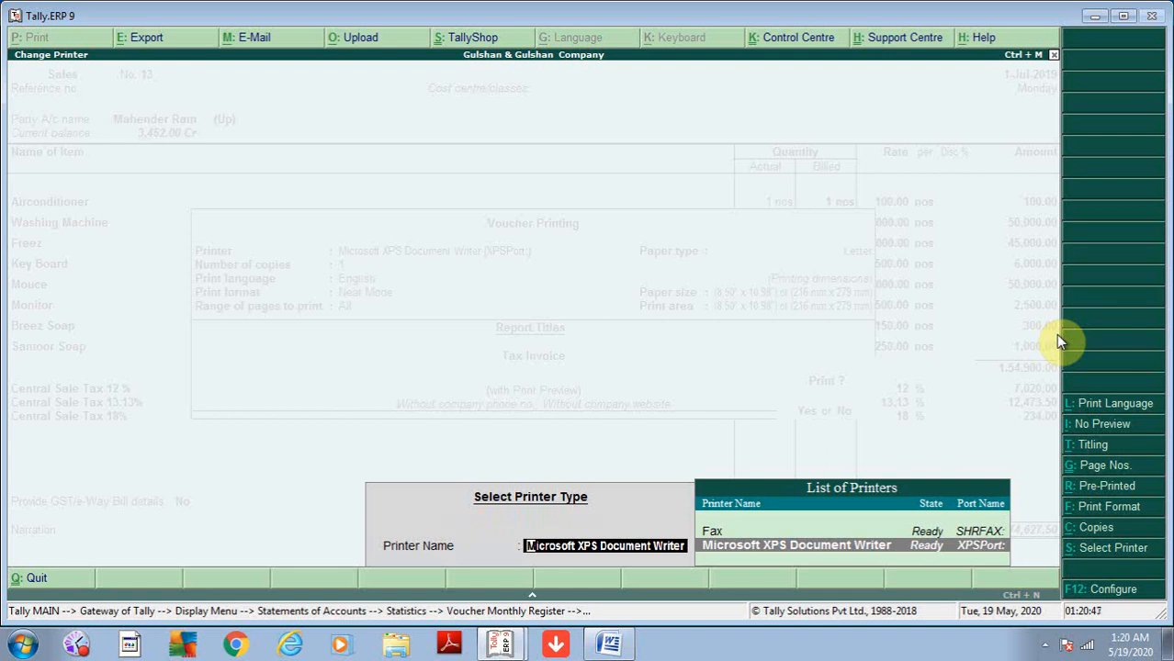
pyautogui.press('Return')
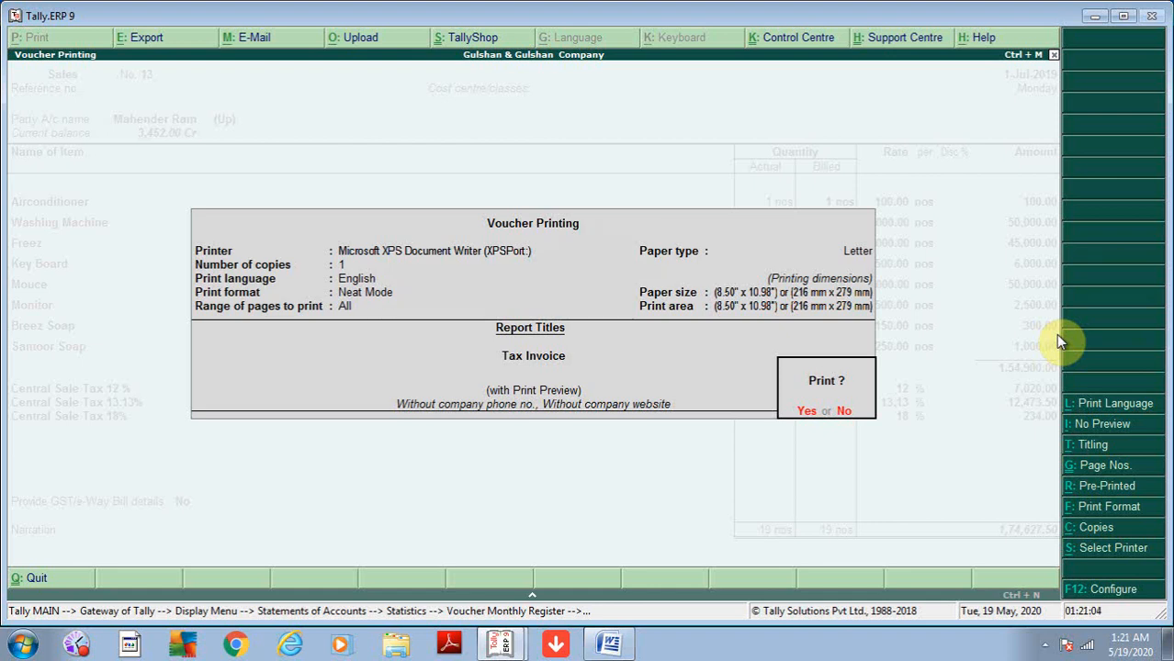
# Try to set the number of copies to 4 and look through the available copy types.
pyautogui.hotkey('alt', 'c')
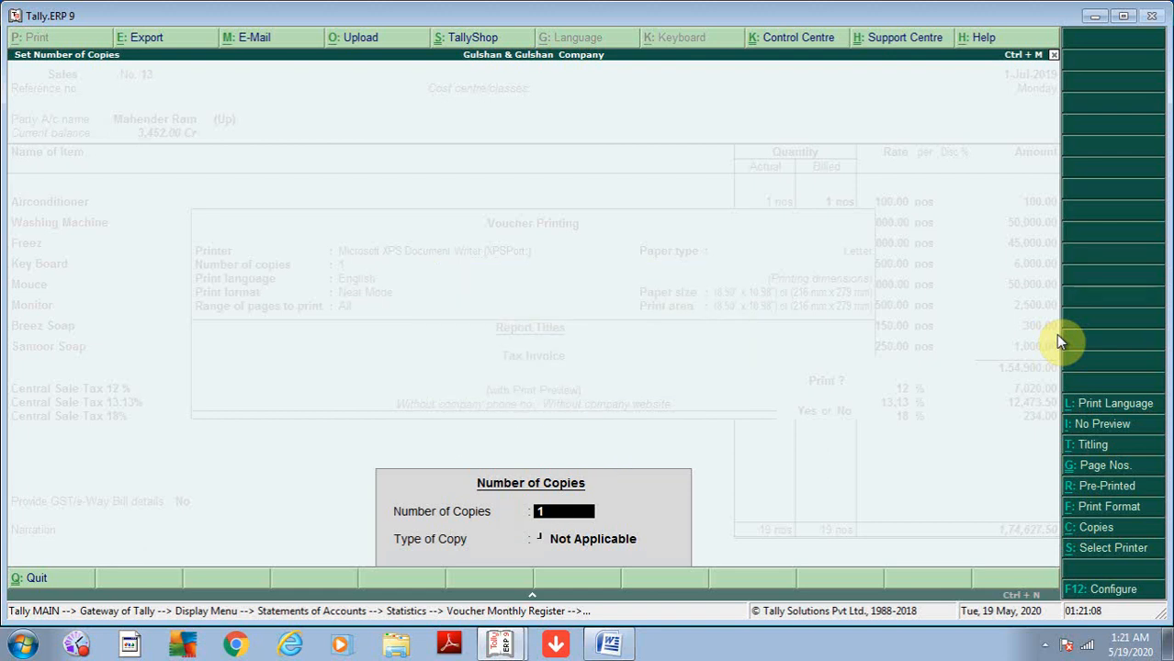
pyautogui.write('4')
pyautogui.press('Return')
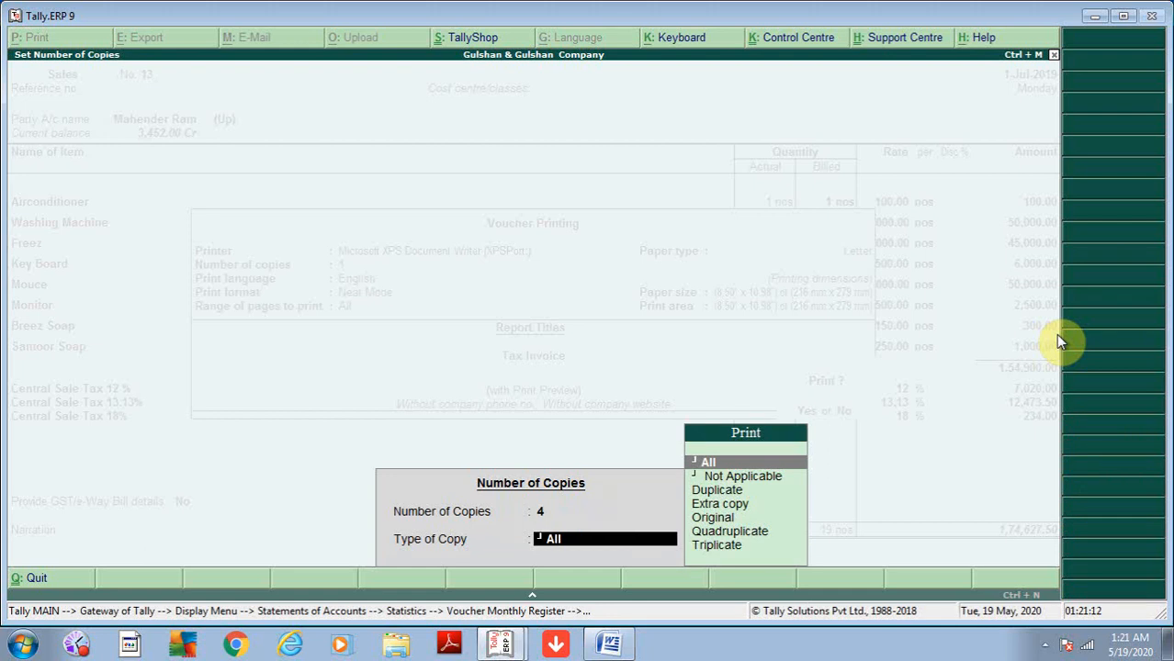
pyautogui.press('Down')
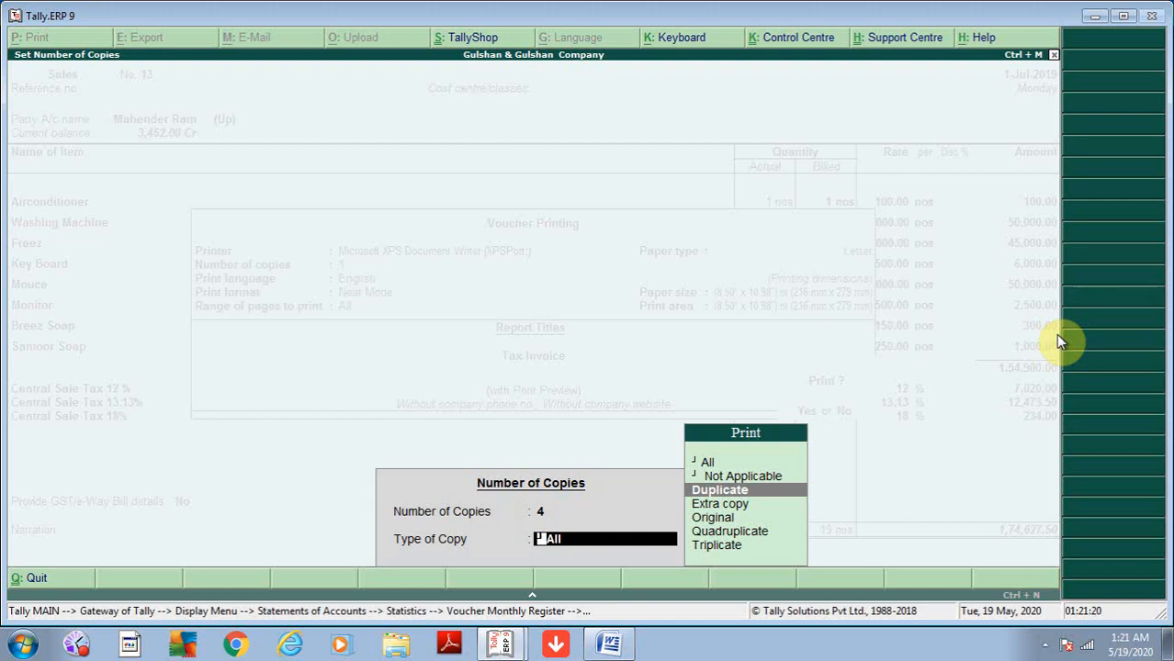
pyautogui.press('Escape')
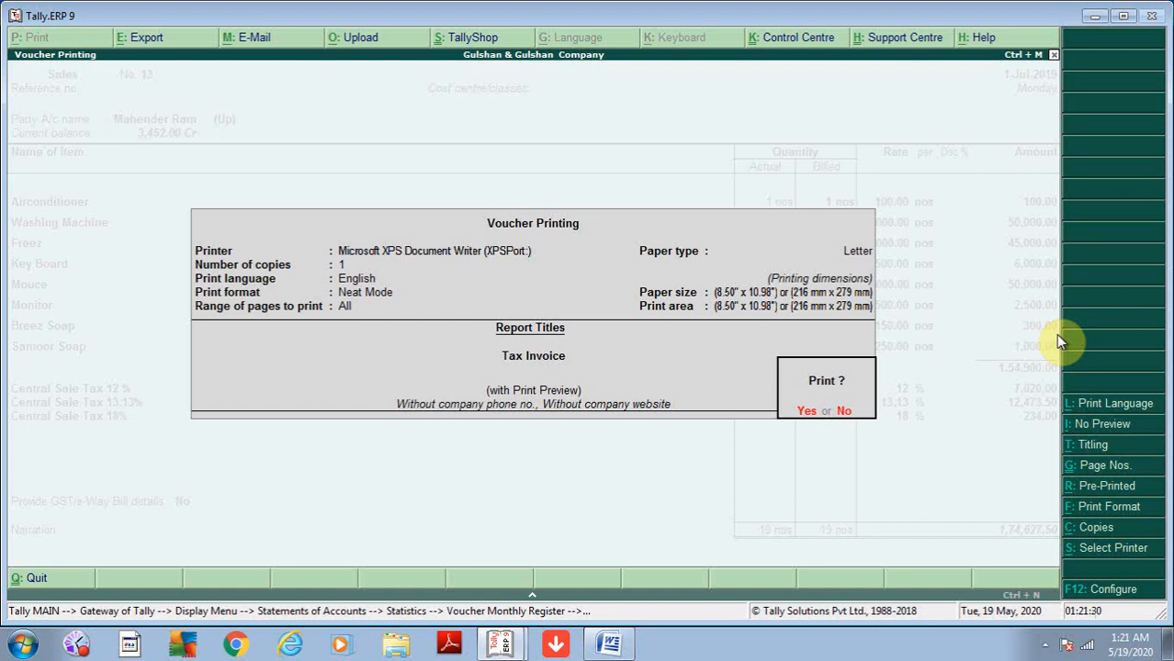
# Examine the standard and advanced sales configuration for invoice printing and return to the voucher print settings.
pyautogui.press('F12')
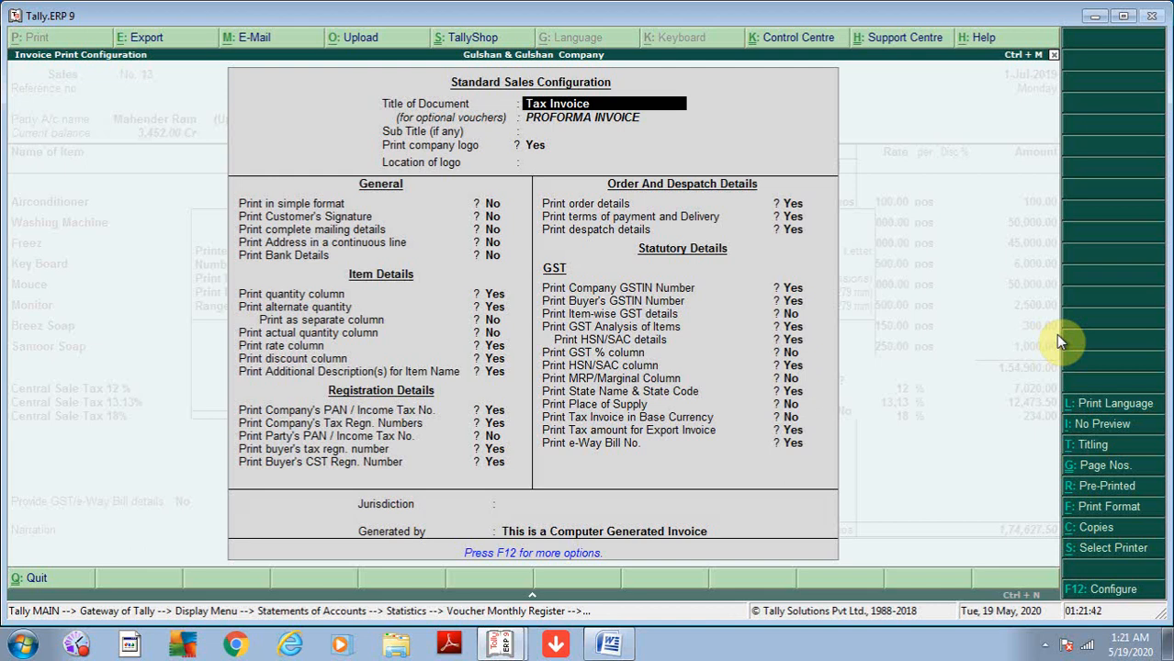
pyautogui.press('F12')
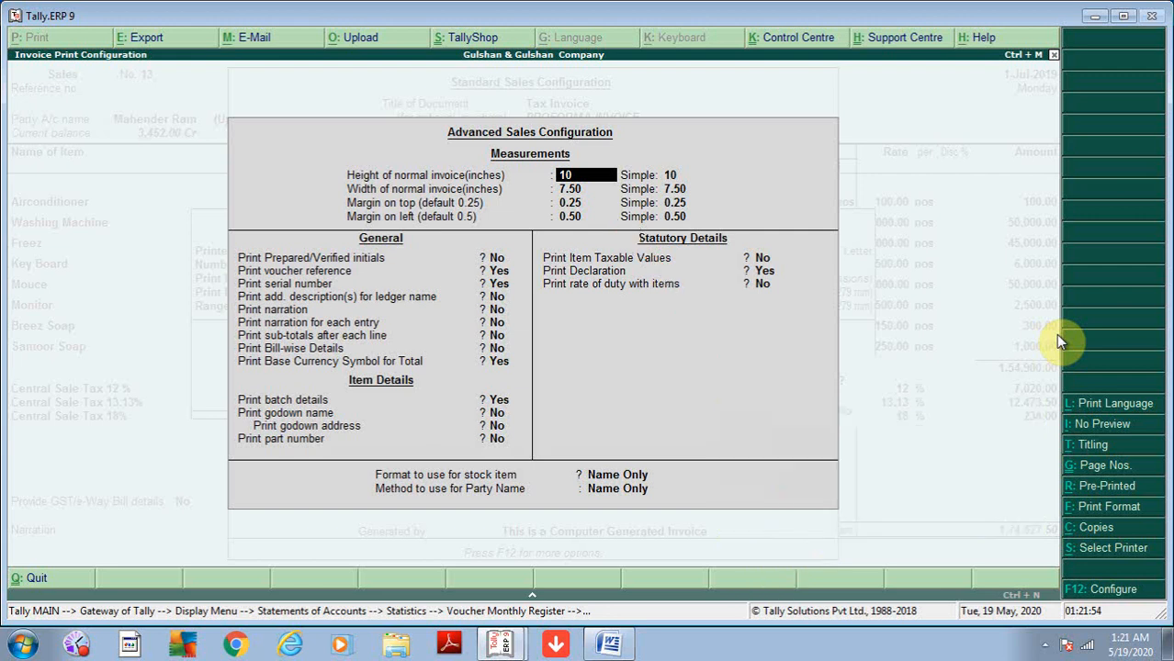
pyautogui.press('BackSpace')
pyautogui.press('BackSpace')
pyautogui.hotkey('ctrl', 'a')
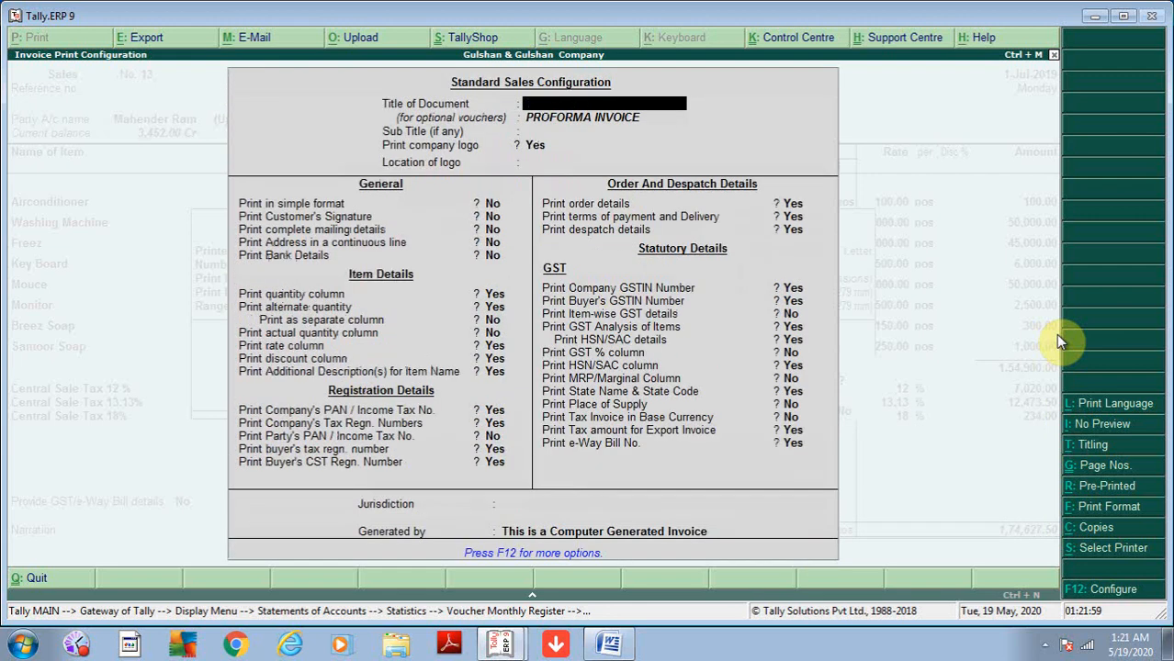
pyautogui.hotkey('ctrl', 'a')
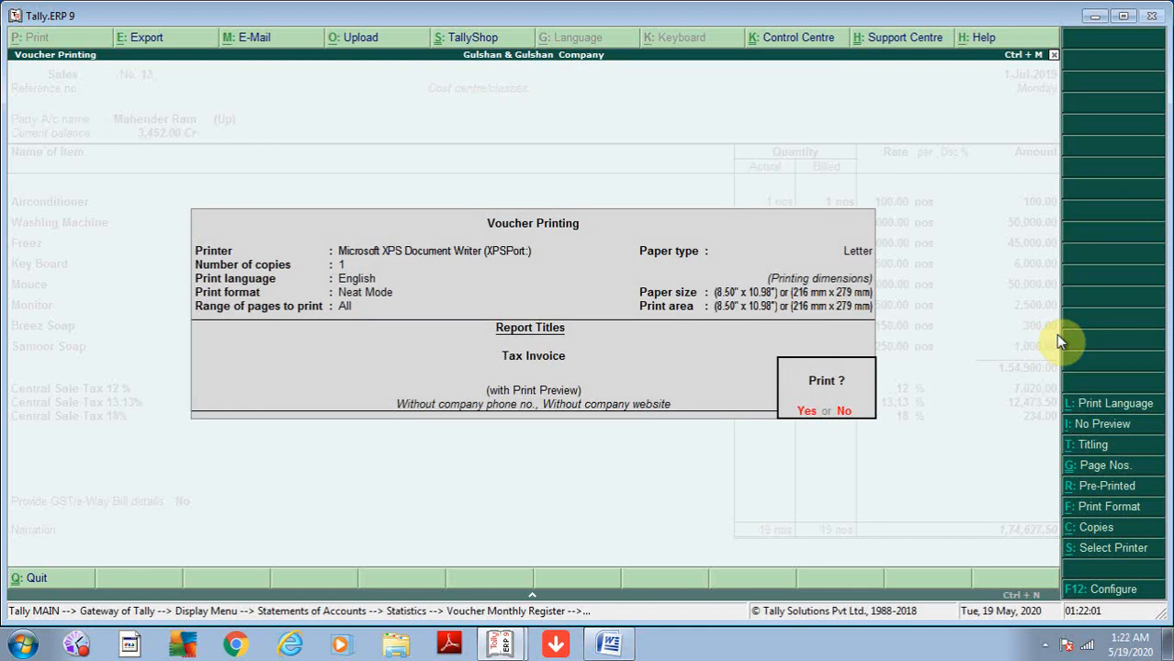
# Close the print settings without printing and quit sales voucher No. 13 to the list of sales vouchers.
pyautogui.press('Escape')
pyautogui.press('Escape')
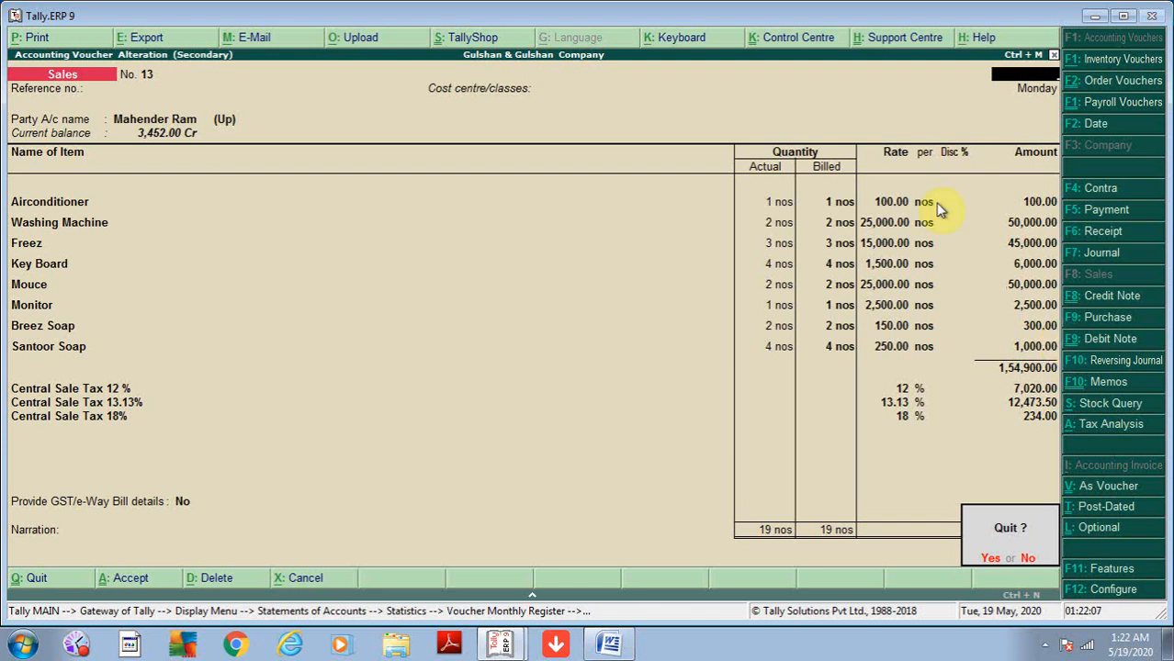
pyautogui.press('y')
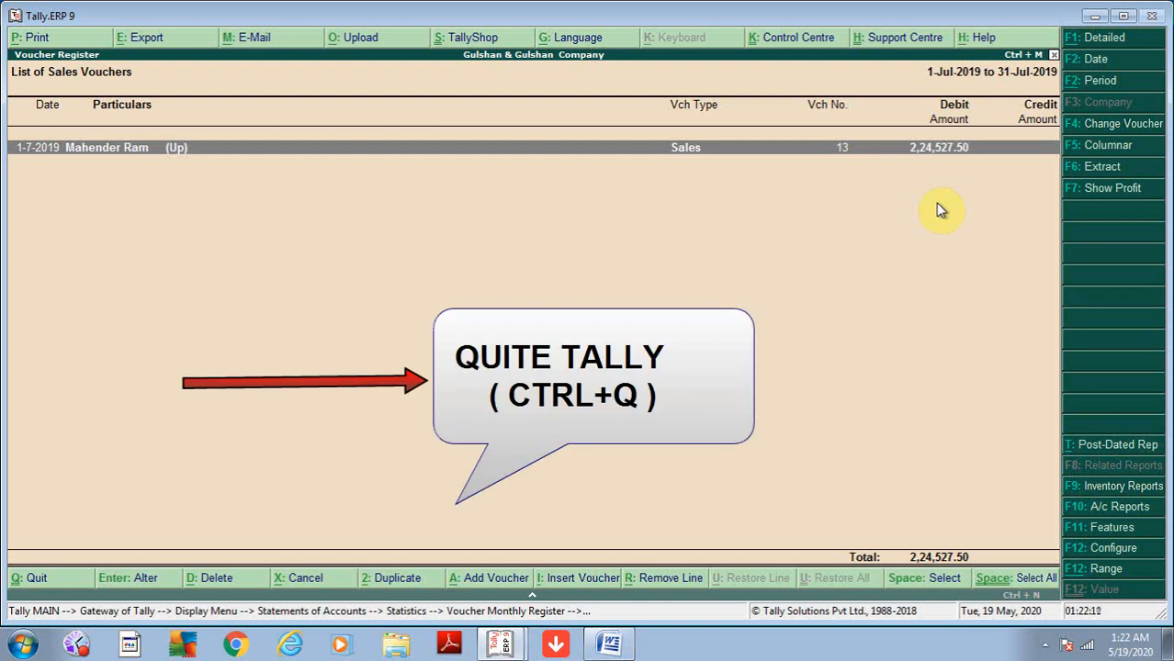
# Quit Tally.ERP 9 completely from the voucher register and switch to the SPECIAL KEY COMBINATION document in Word.
pyautogui.hotkey('ctrl', 'q')
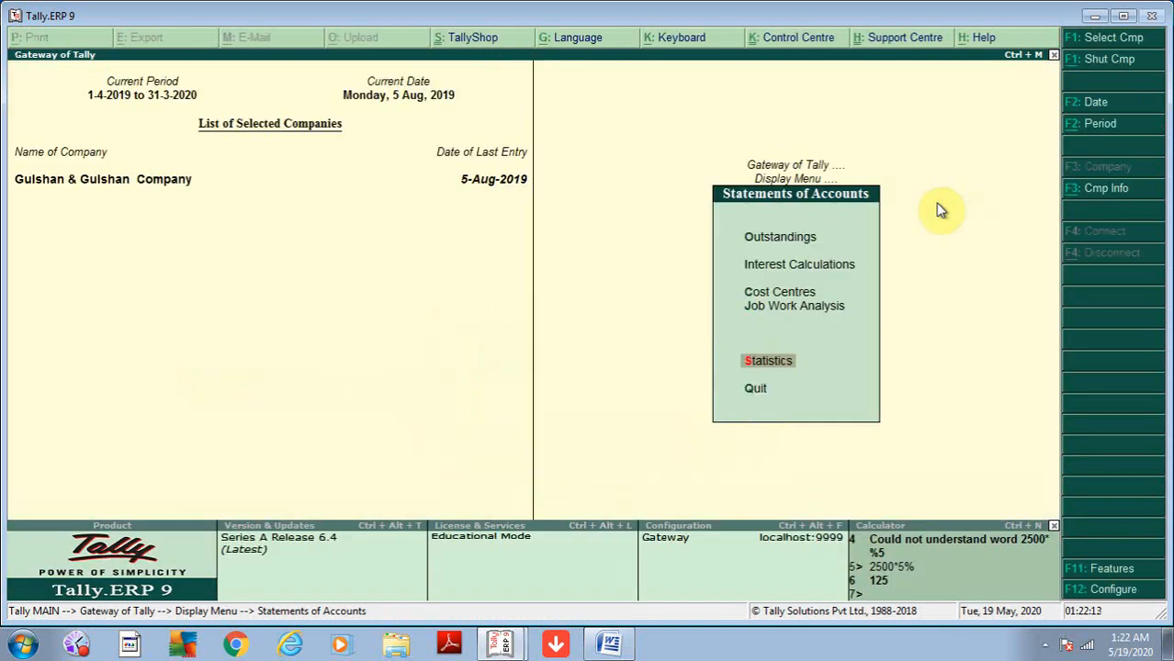
pyautogui.hotkey('ctrl', 'q')
pyautogui.hotkey('ctrl', 'q')
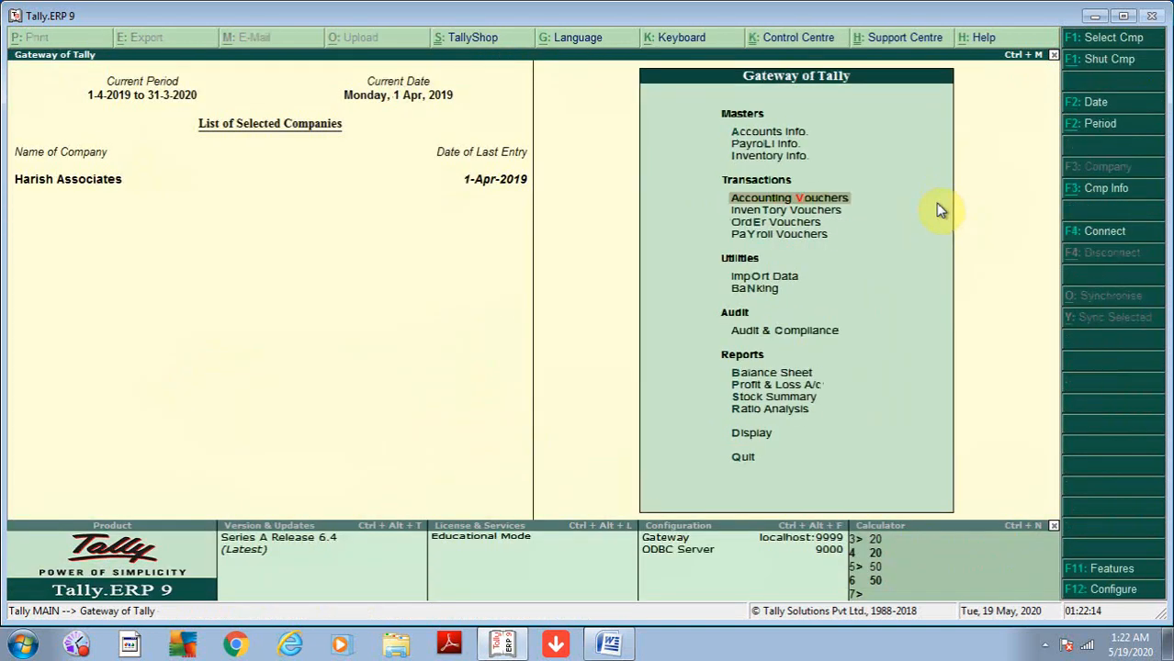
pyautogui.hotkey('ctrl', 'q')
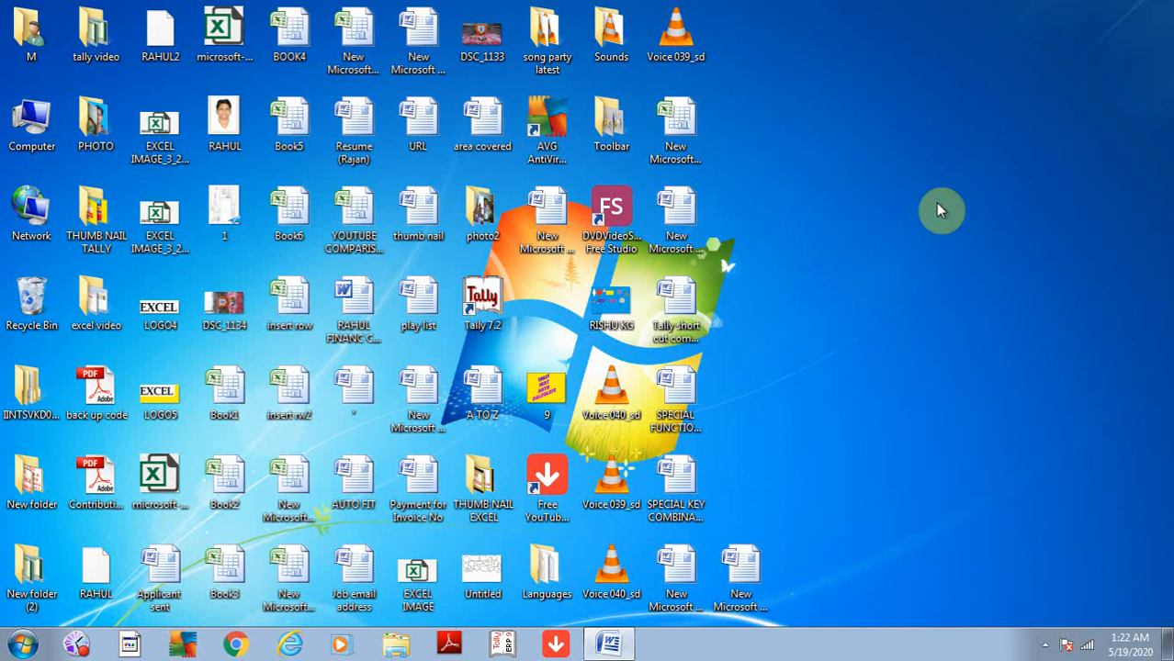
pyautogui.click(627, 644)
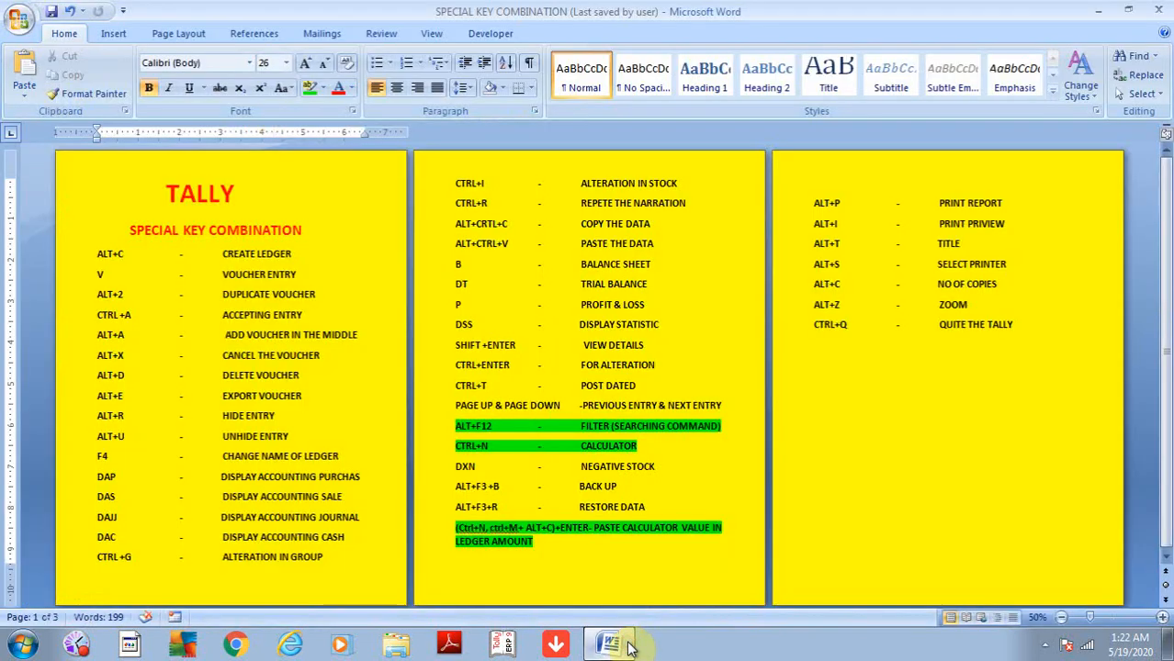